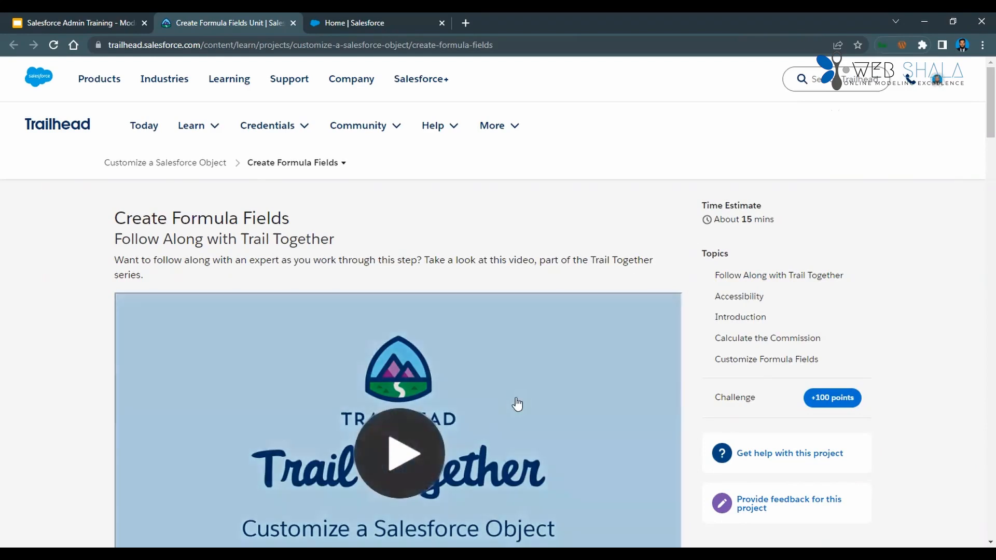
Read the Introduction of the Create Formula Fields unit for the requested custom formula fields.
scroll(518, 400, down, 10)
scroll(518, 404, down, 2)
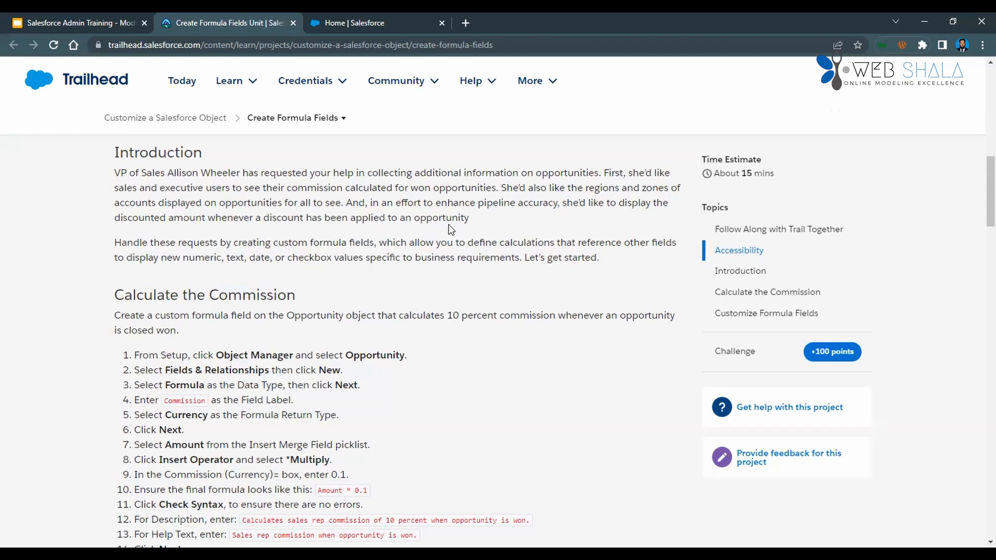
drag(473, 224, 366, 214)
click(341, 233)
Switch to the Salesforce org, search the available apps and items for "oppo" and open Opportunities.
key(ctrl+Tab)
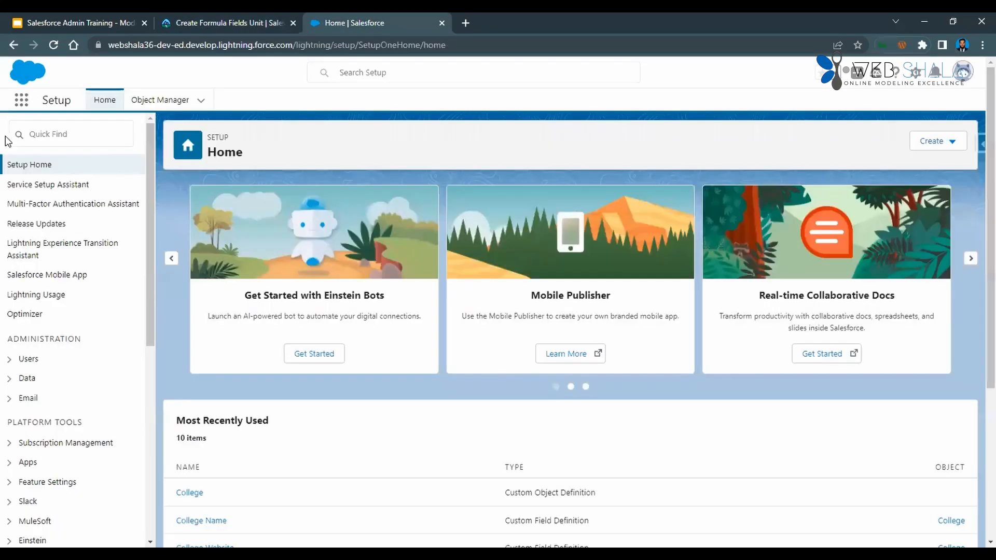
click(23, 105)
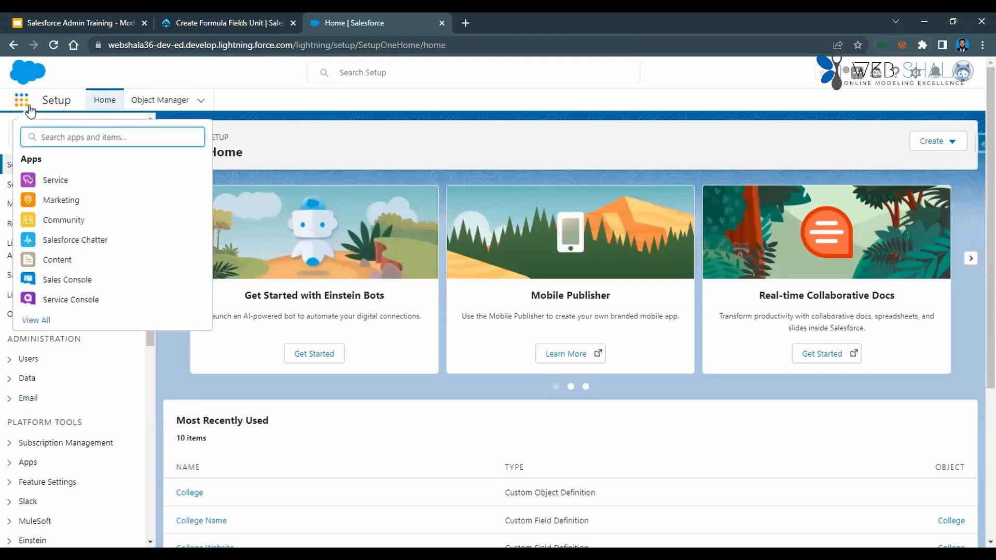
text(oppo)
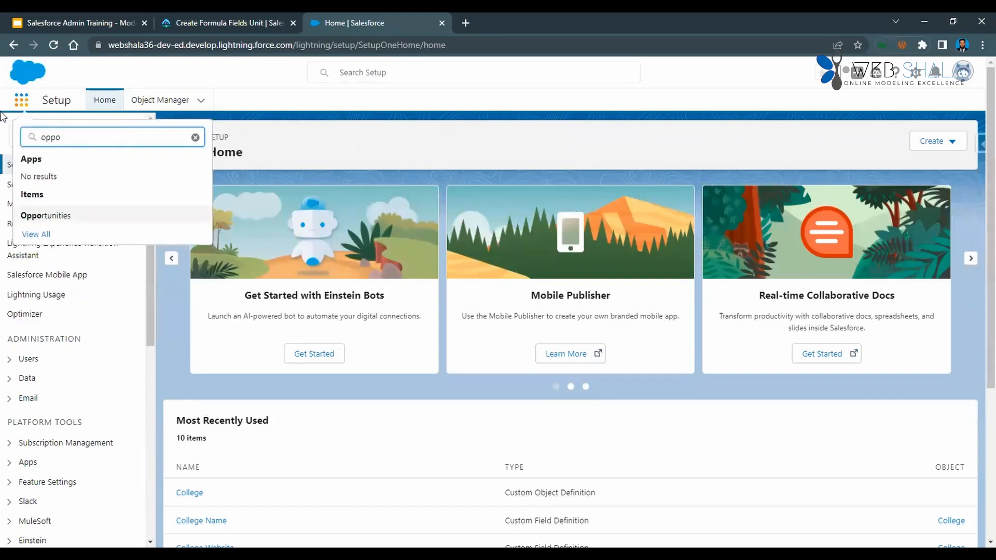
click(46, 216)
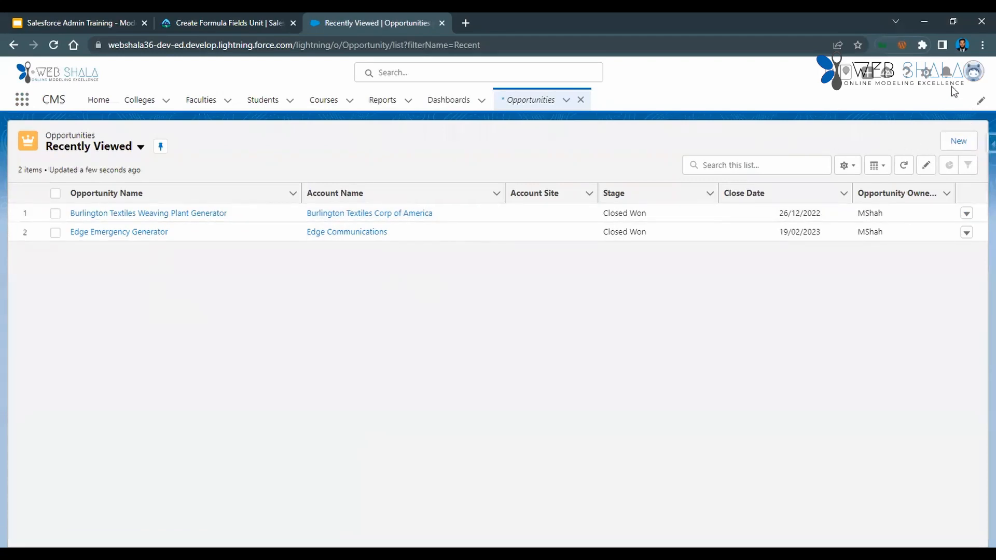
Open the Opportunity object's definition for editing and check the Trailhead instructions for calculating the commission.
click(927, 72)
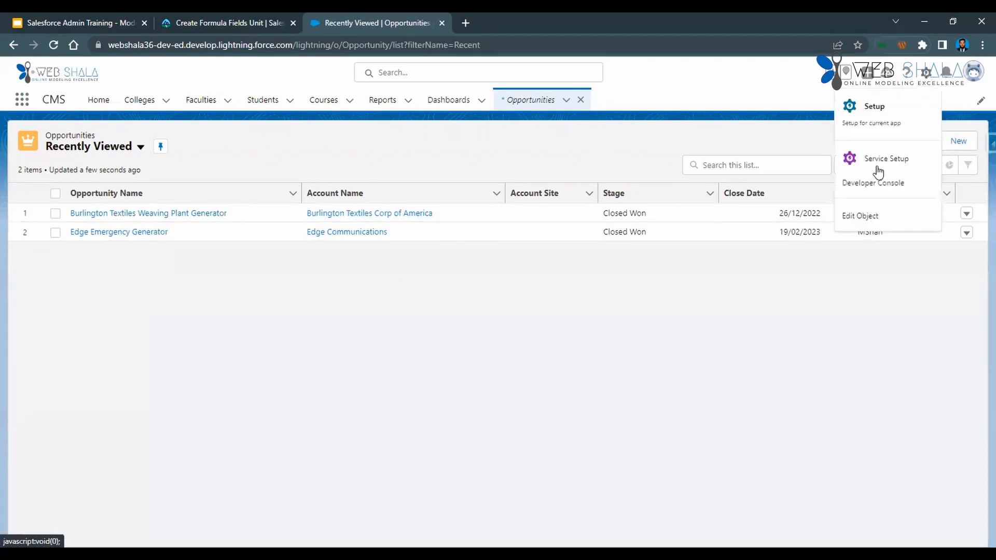
click(879, 215)
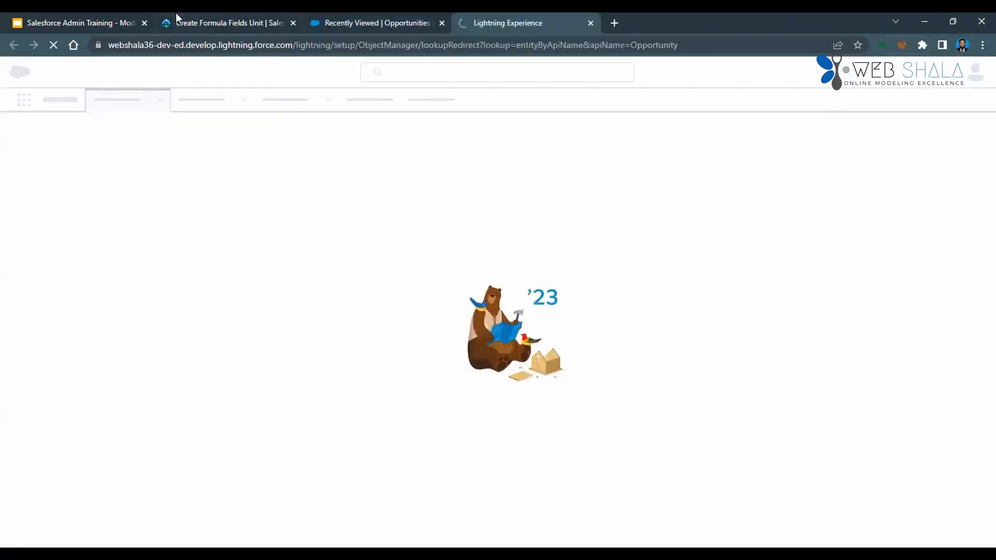
click(176, 14)
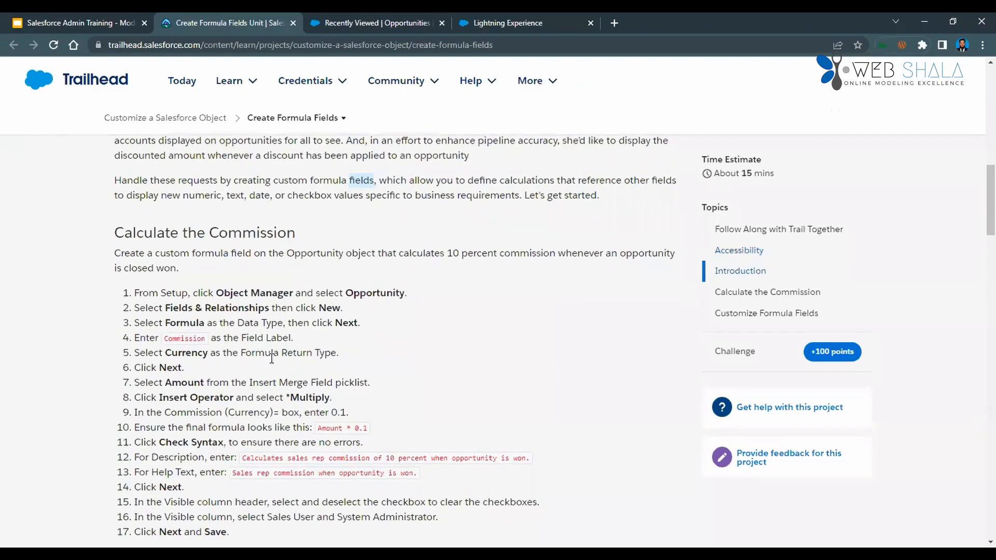
click(493, 23)
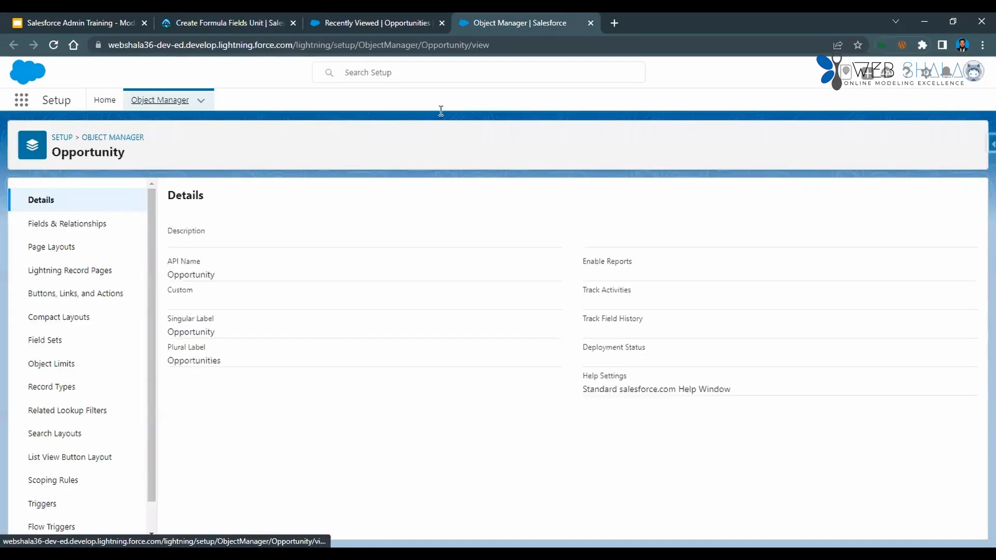
Start a new custom field on the Opportunity object with Formula as its data type and proceed to the output type.
click(107, 225)
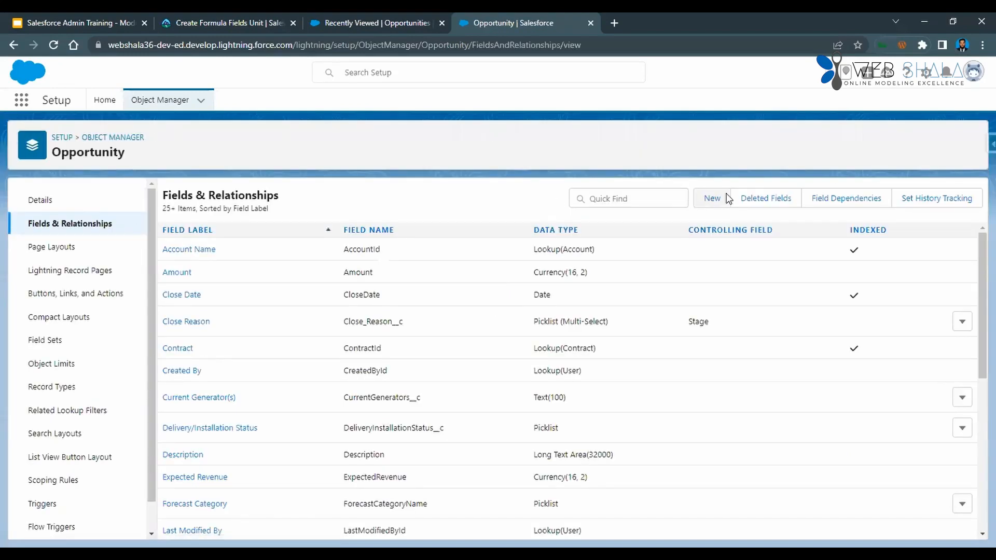
click(715, 198)
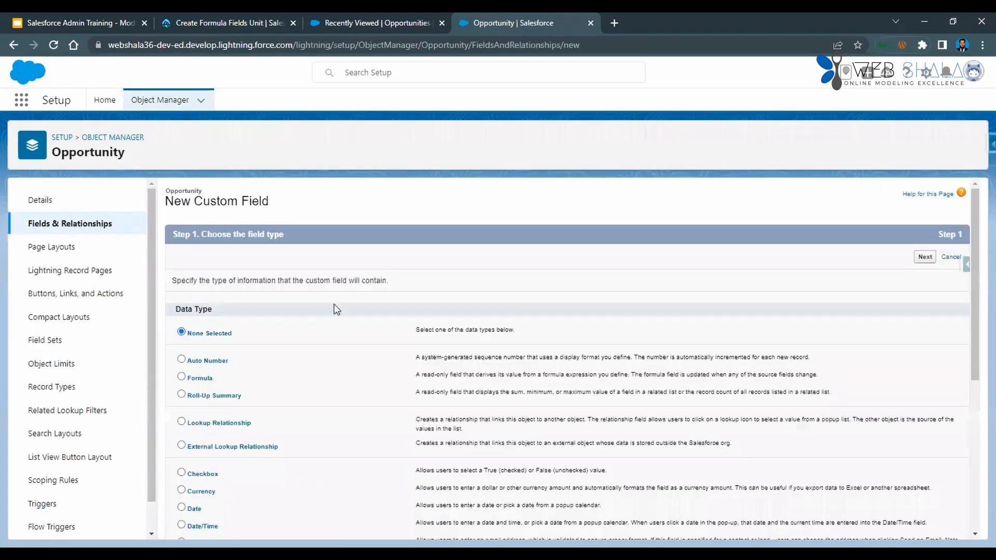
scroll(293, 373, down, 1)
click(181, 314)
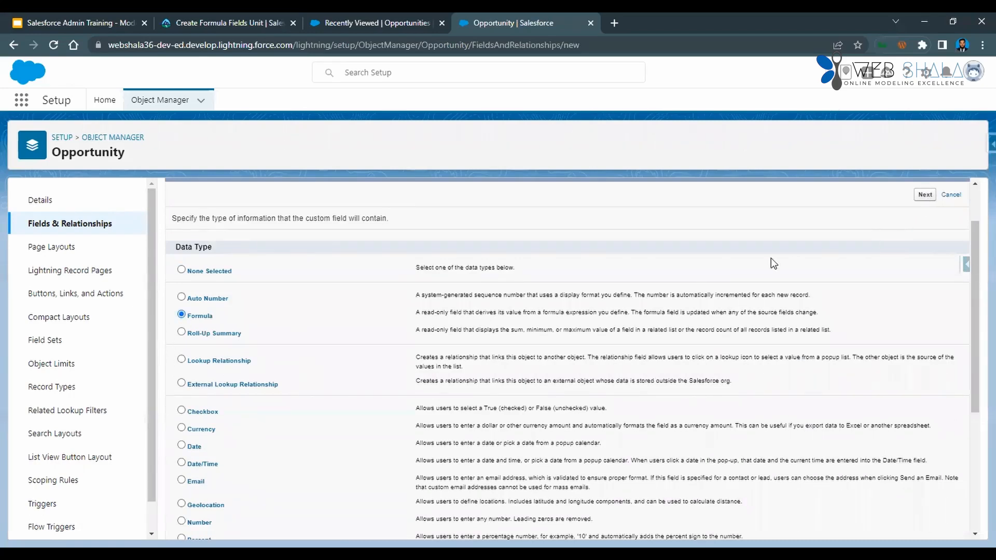
click(929, 202)
Copy Commission from the Trailhead instructions and enter it as the new field's label, with Commission as the field name.
key(ctrl+shift+Tab)
key(ctrl+shift+Tab)
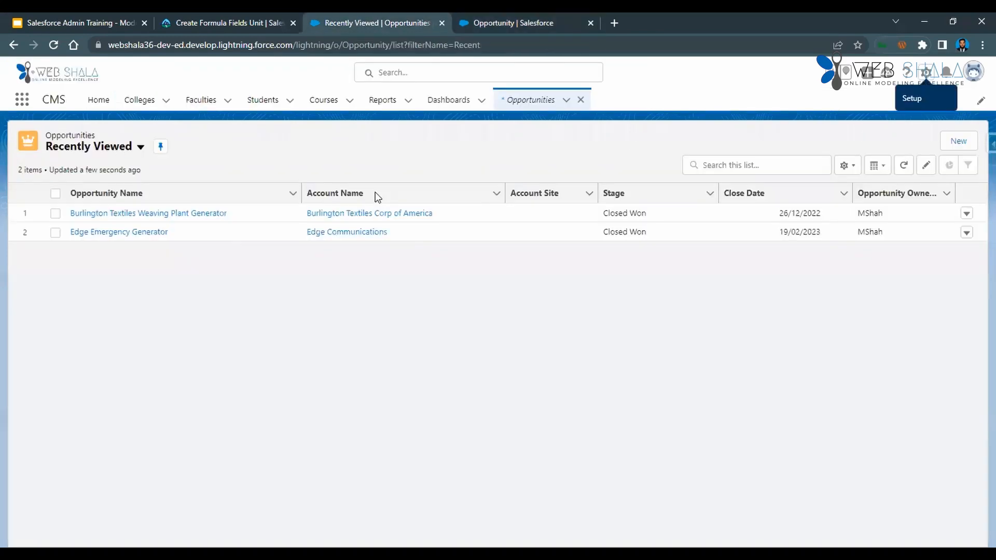
double_click(170, 339)
key(ctrl+c)
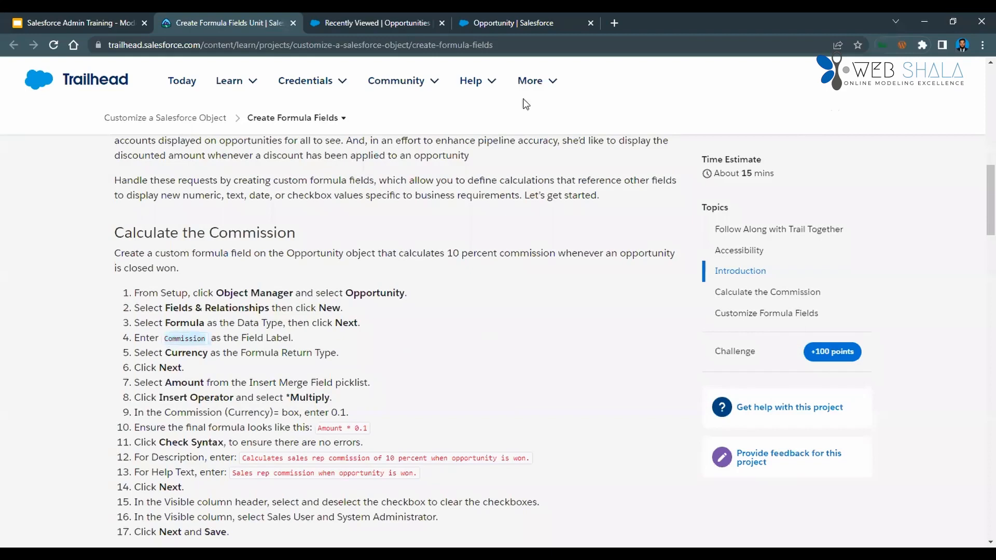
key(ctrl+Tab)
key(ctrl+Tab)
key(ctrl+v)
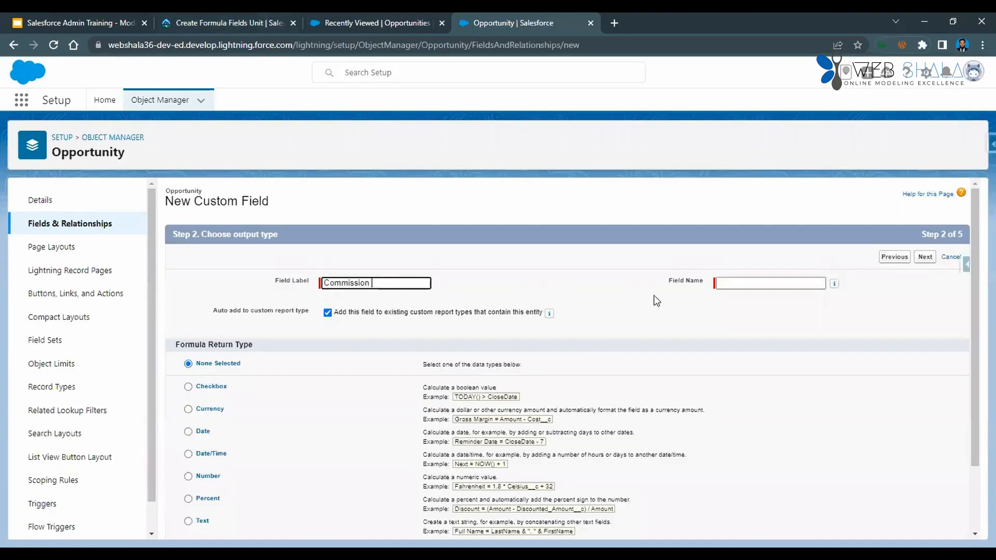
click(739, 289)
click(736, 285)
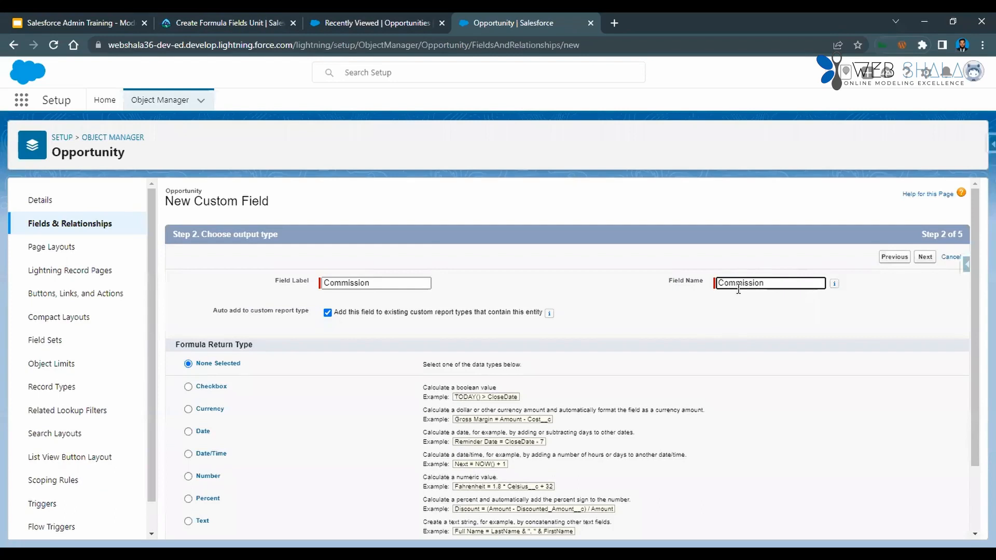
double_click(363, 285)
key(ctrl+c)
key(BackSpace)
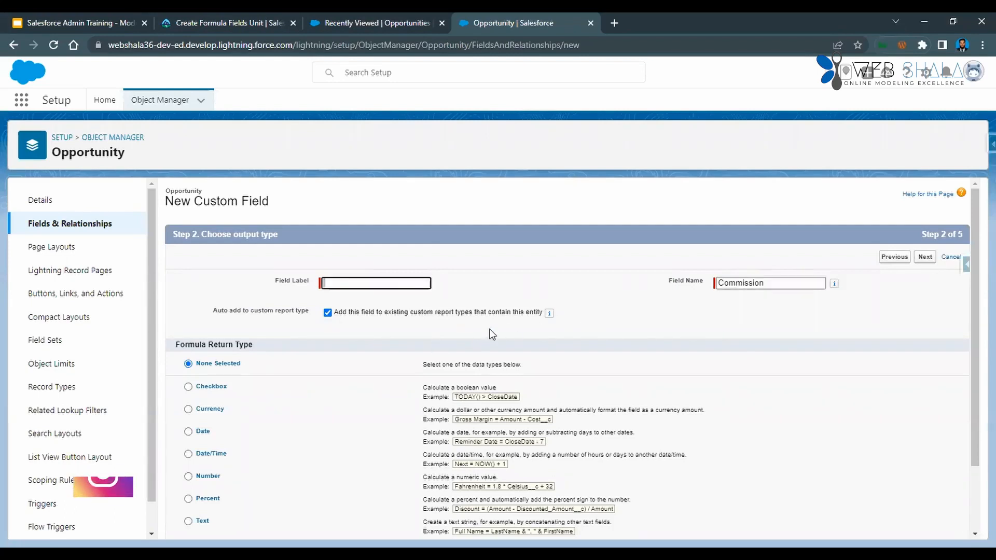
key(ctrl+v)
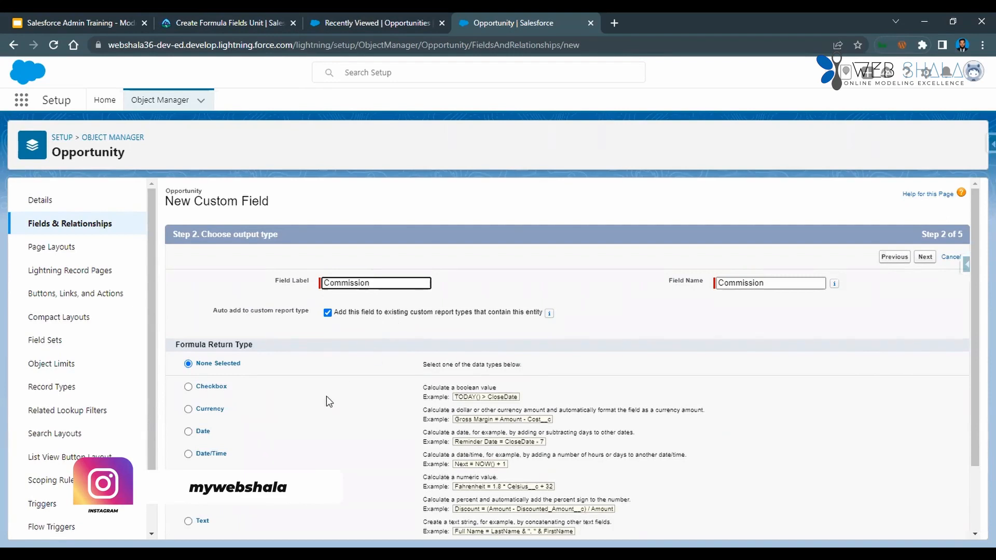
Look up the required return type in the Trailhead instructions and set the Commission field's formula return type to Currency.
scroll(325, 397, down, 2)
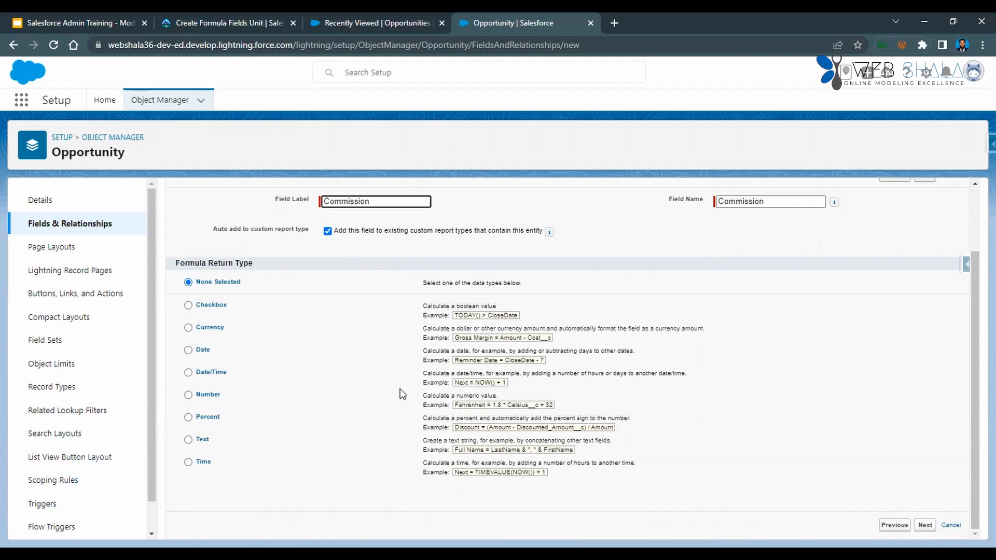
key(ctrl+shift+Tab)
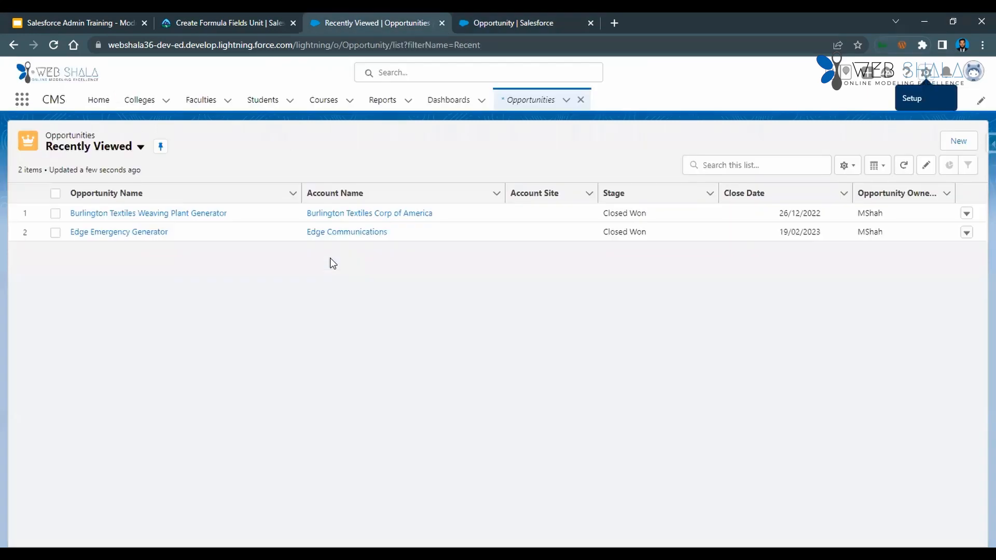
key(ctrl+shift+Tab)
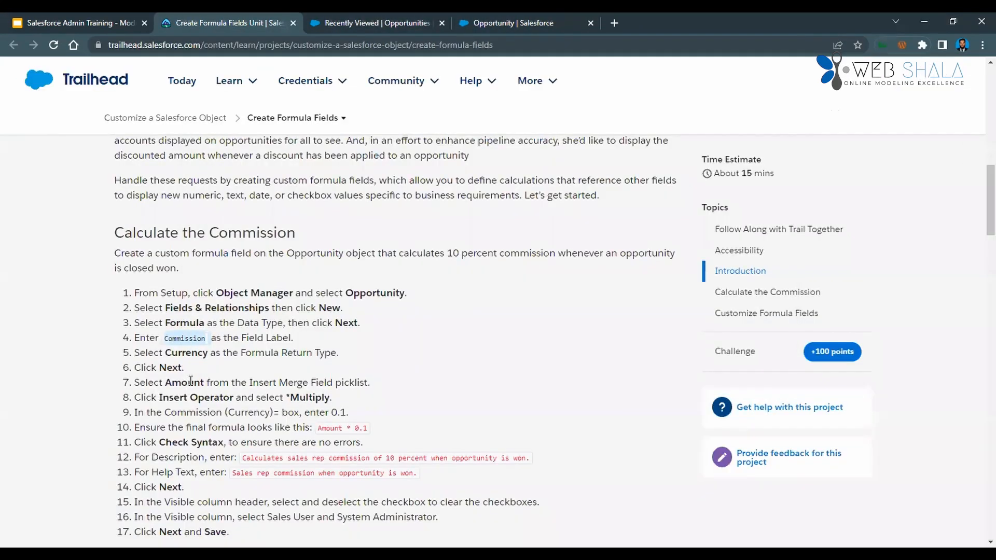
double_click(186, 353)
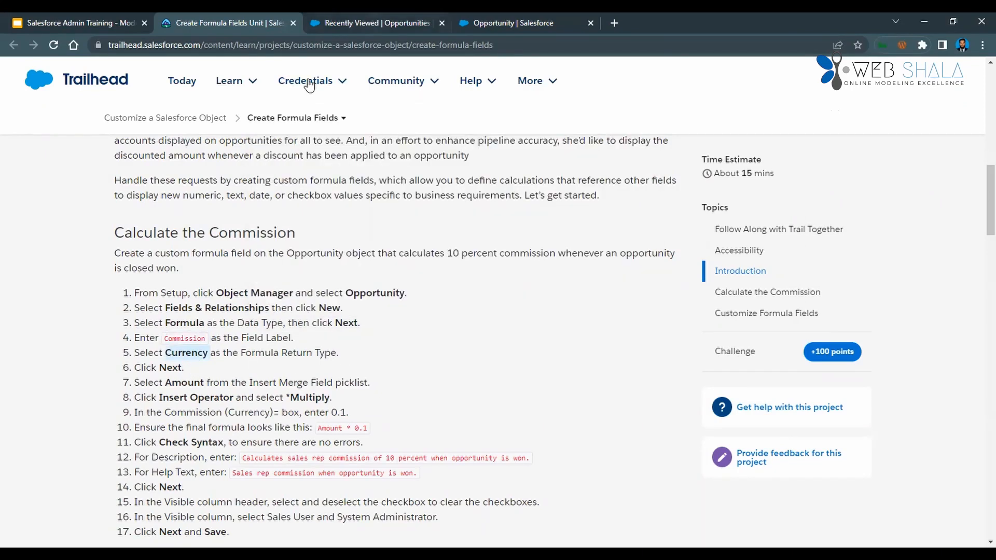
click(497, 23)
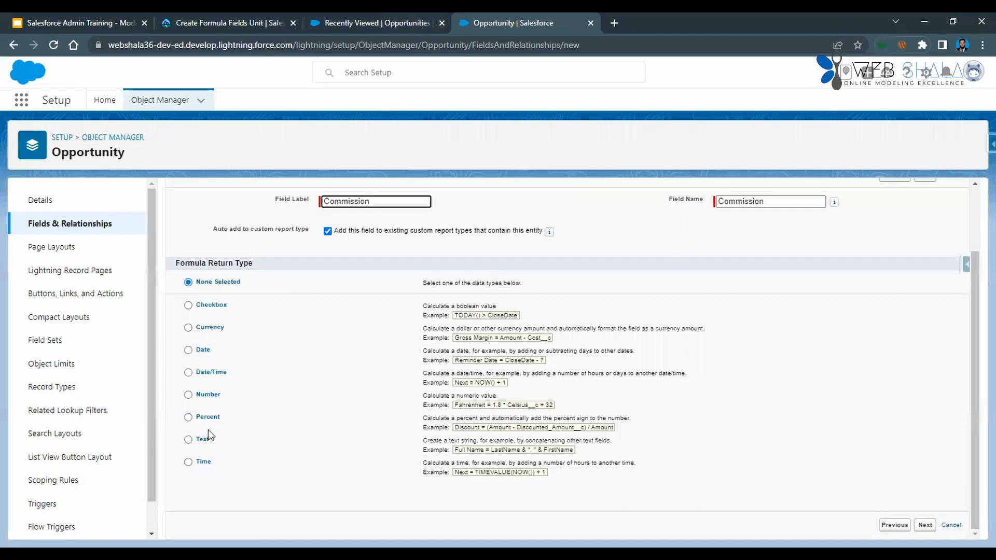
click(196, 326)
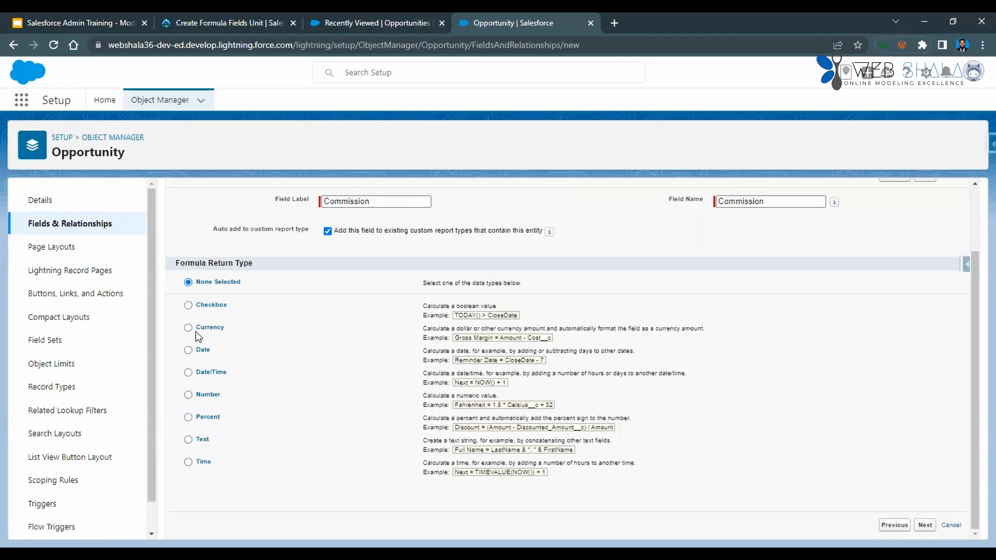
click(191, 329)
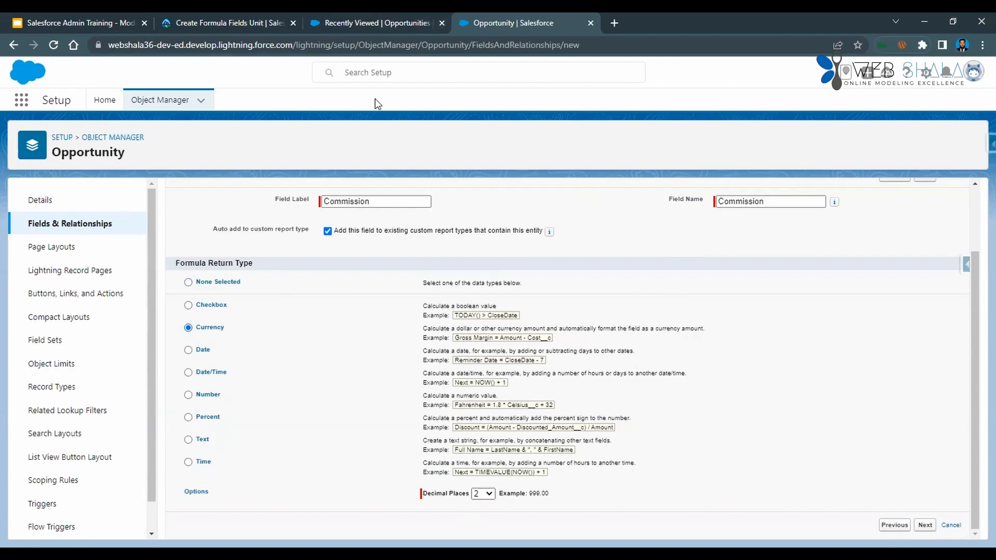
Check the next Trailhead instructions and proceed to the formula entry stage of the Commission field.
key(ctrl+shift+Tab)
key(ctrl+shift+Tab)
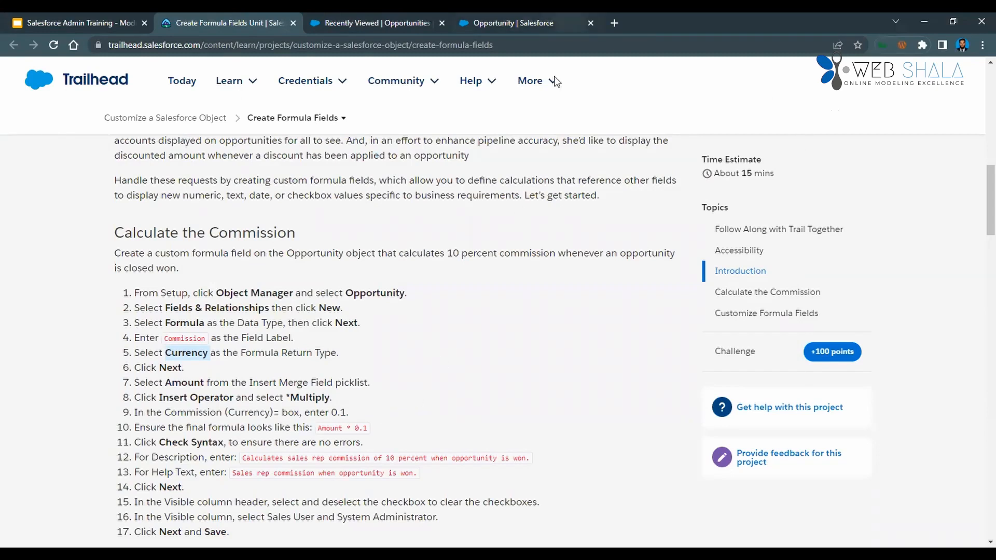
key(ctrl+Tab)
key(ctrl+Tab)
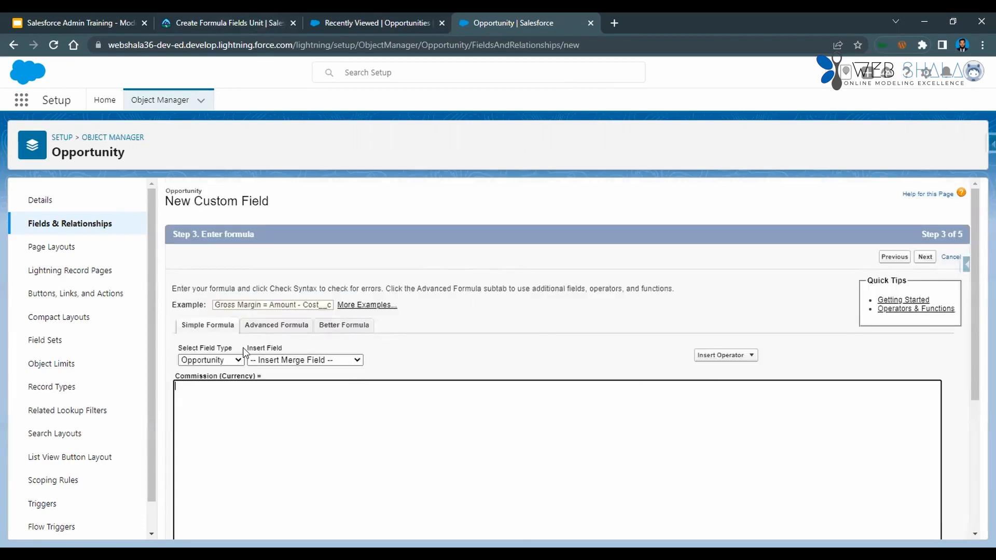
Examine the Simple Formula editor with its field types and merge fields, and switch to the Advanced Formula editor.
click(346, 332)
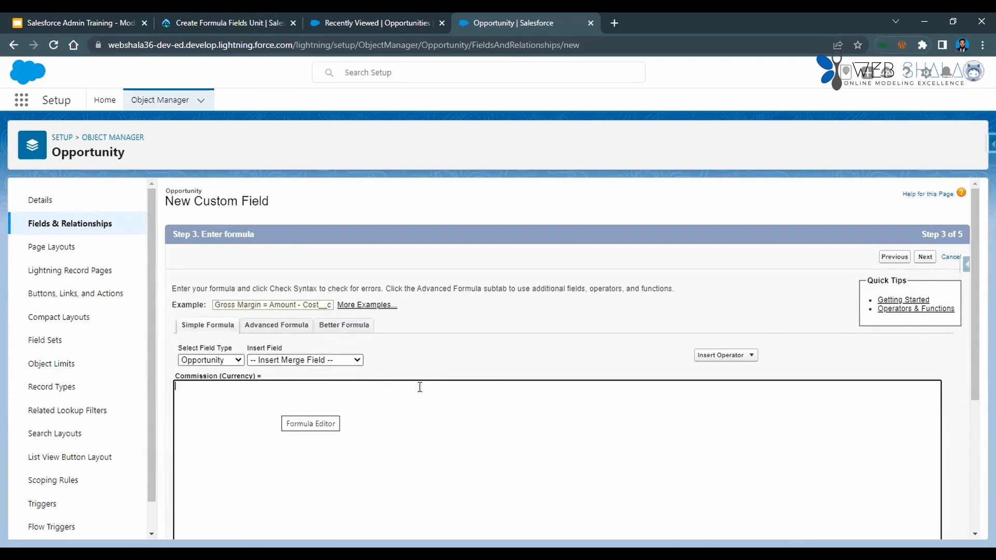
click(393, 387)
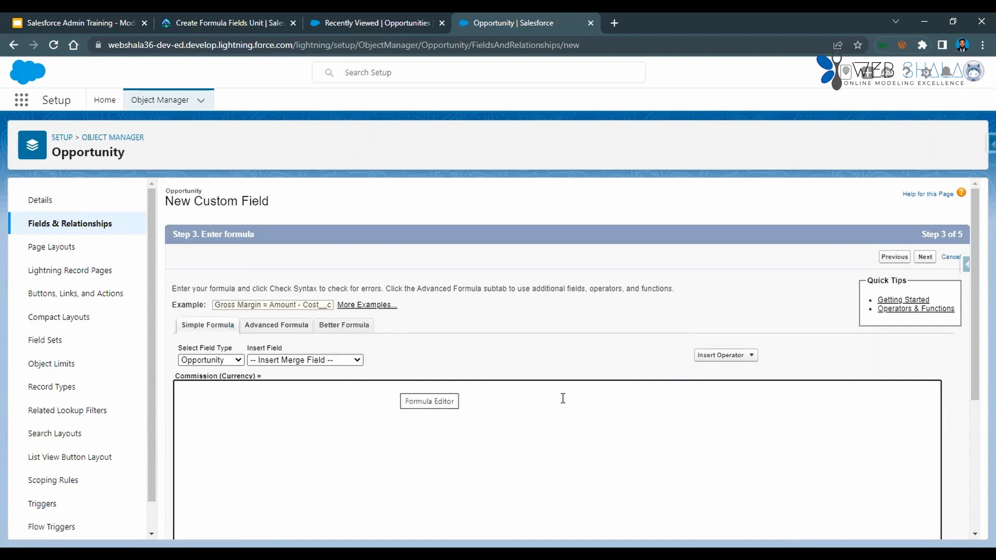
scroll(449, 405, down, 4)
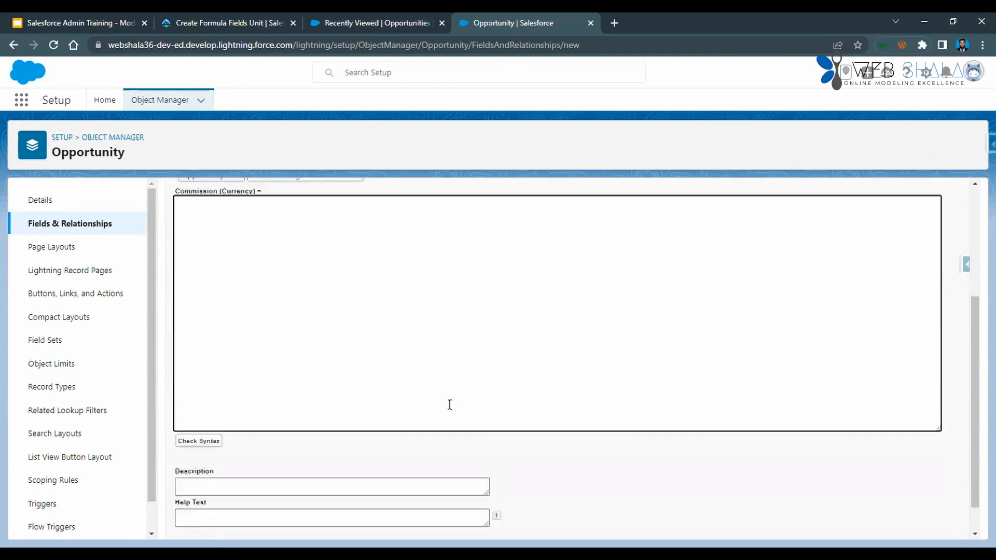
scroll(450, 410, up, 5)
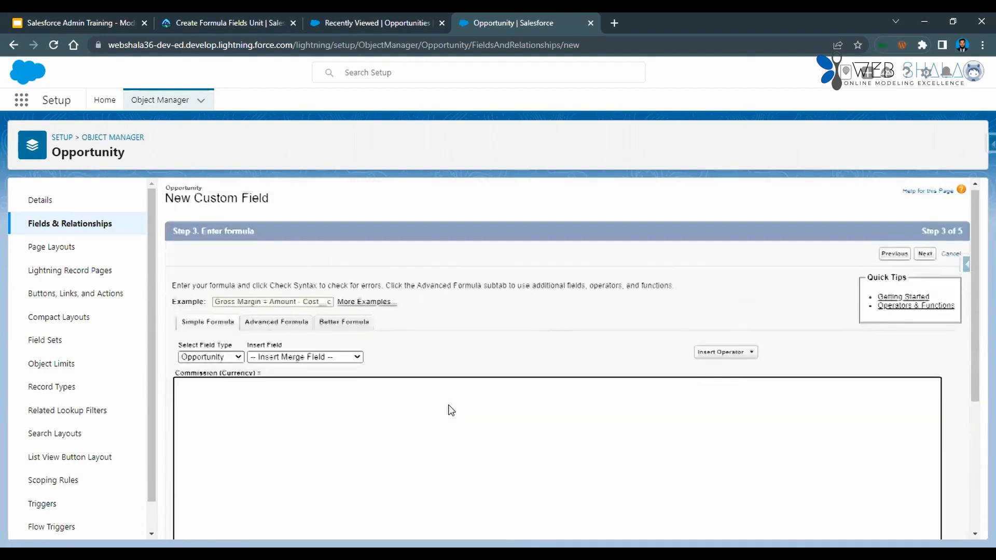
click(204, 367)
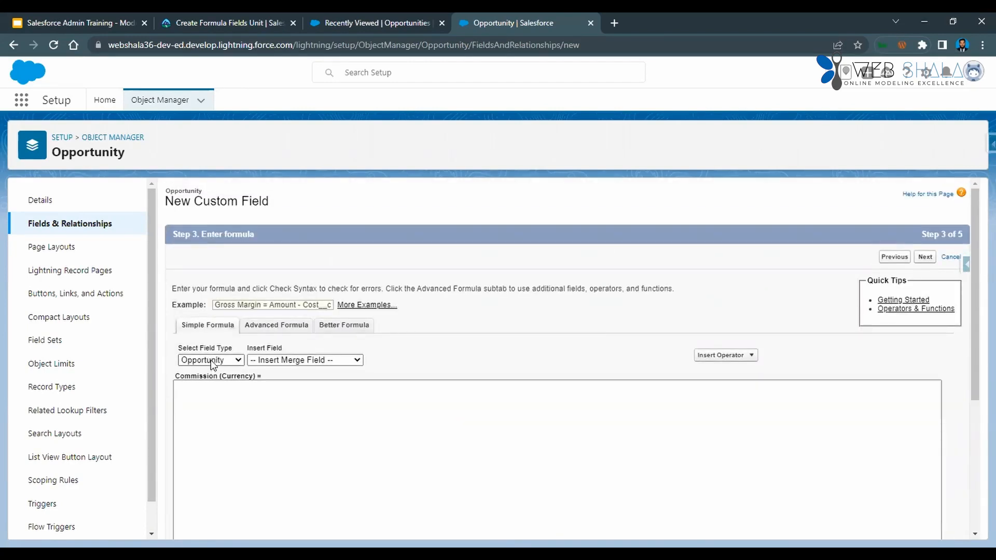
click(211, 360)
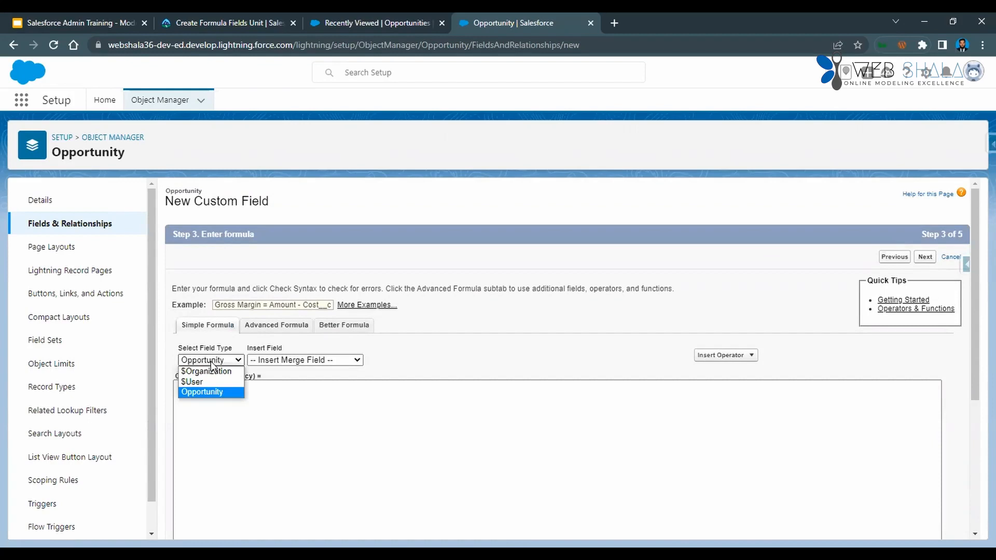
click(294, 361)
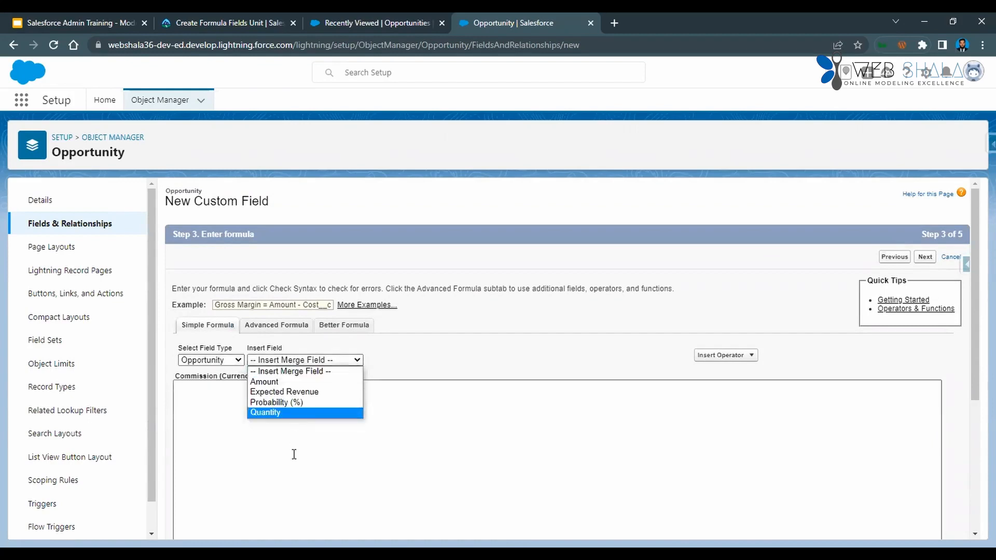
click(312, 360)
click(274, 327)
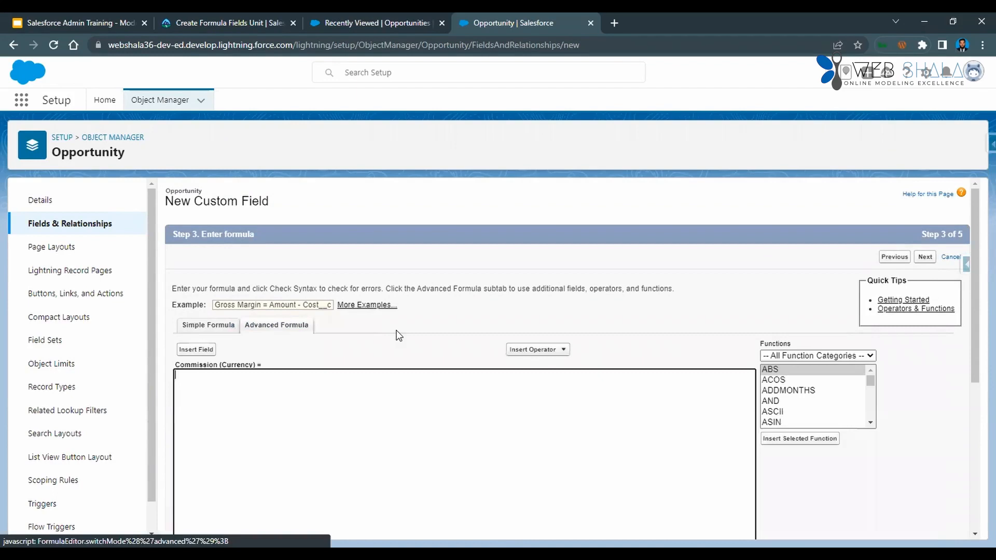
Return to the Simple Formula editor and read the Trailhead instructions for building the Commission formula.
click(542, 351)
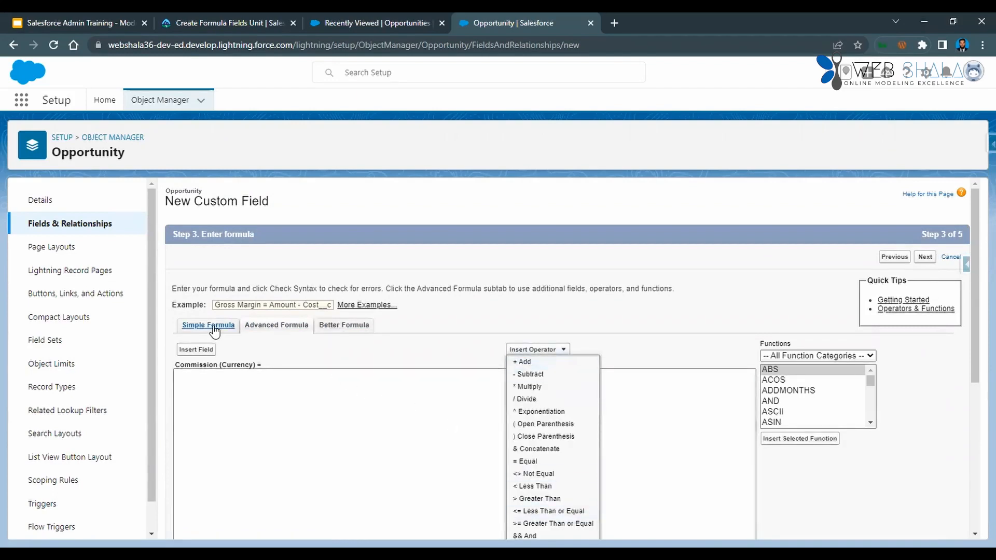
click(230, 24)
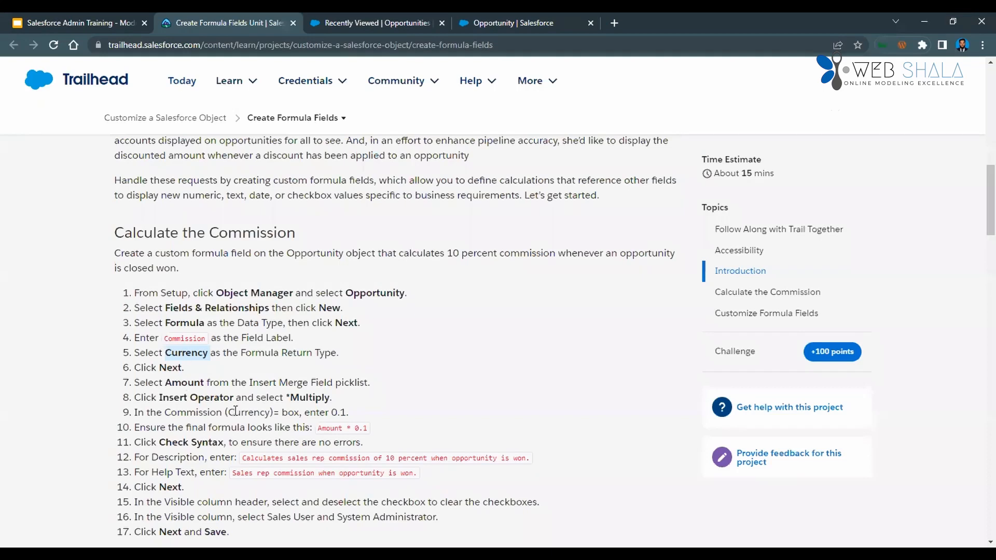
scroll(260, 410, down, 1)
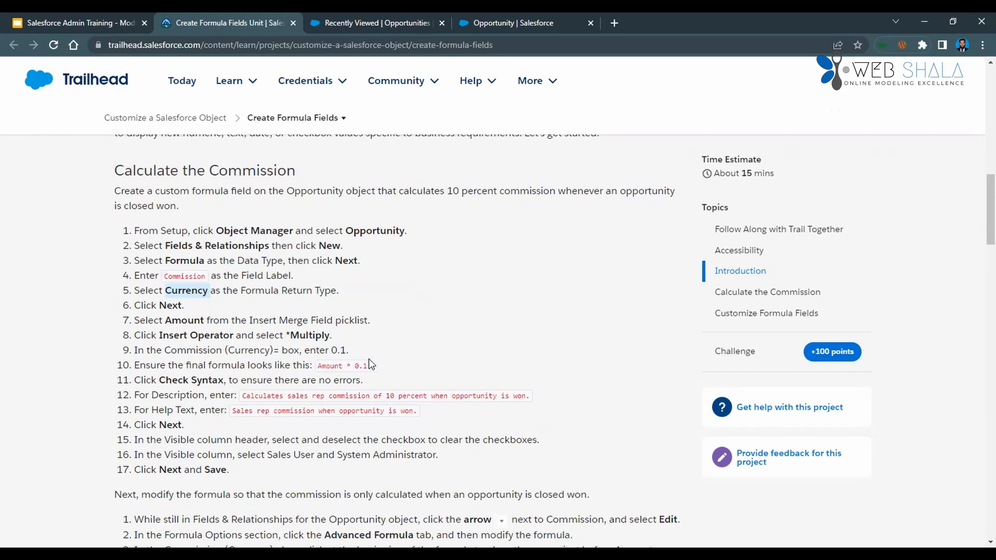
key(ctrl+Tab)
key(ctrl+Tab)
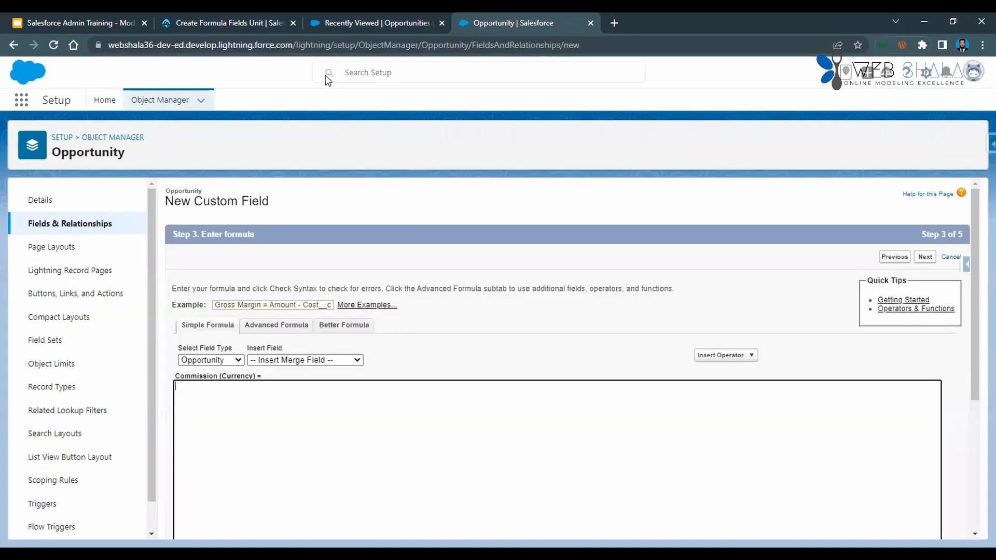
Insert the Opportunity's Amount merge field and complete the Commission formula as Amount * 0.1.
click(314, 362)
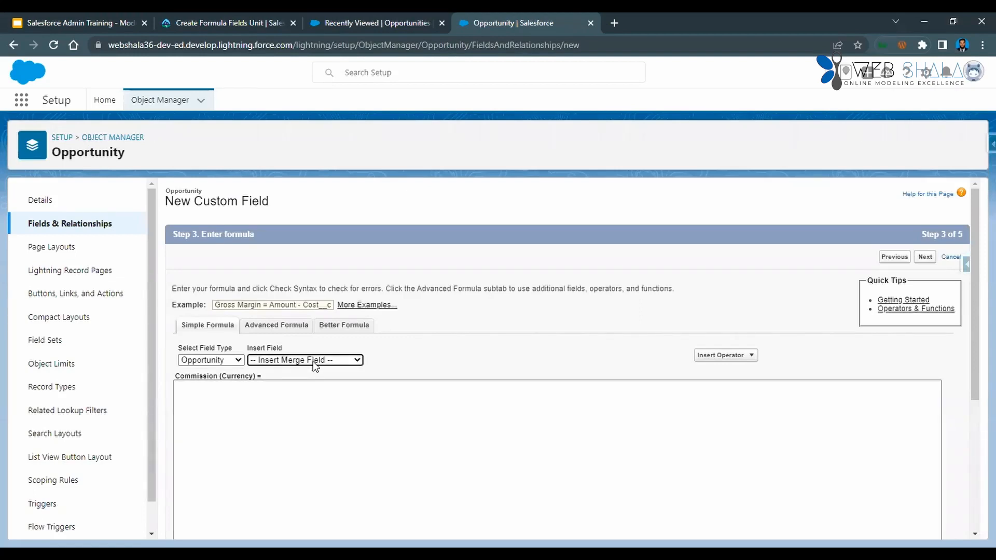
click(313, 361)
click(314, 382)
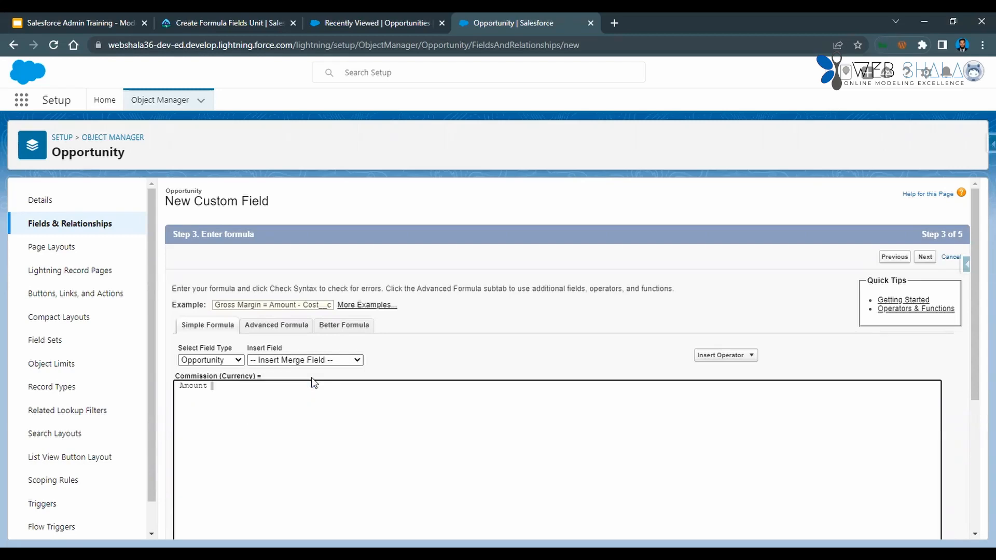
text(* 0.1)
click(742, 355)
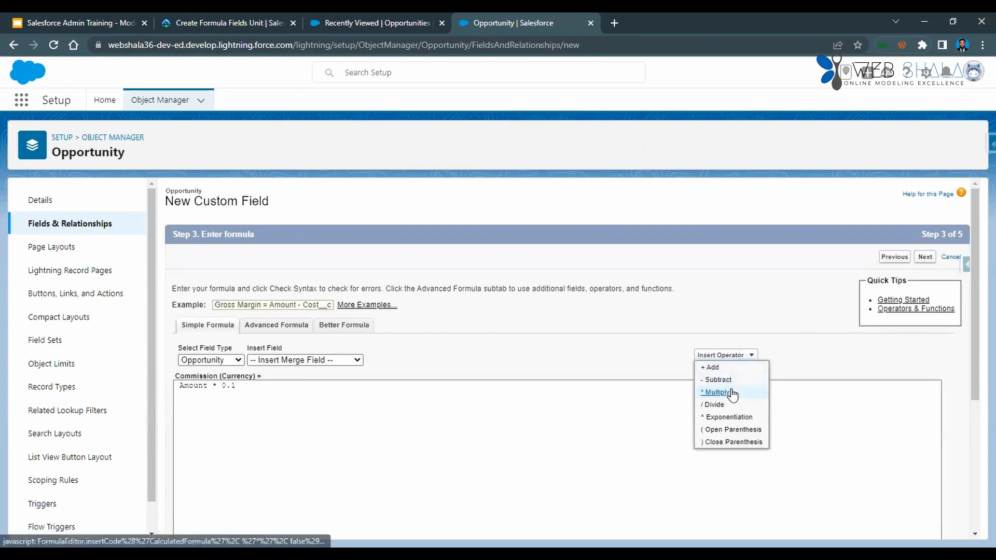
click(732, 390)
key(BackSpace)
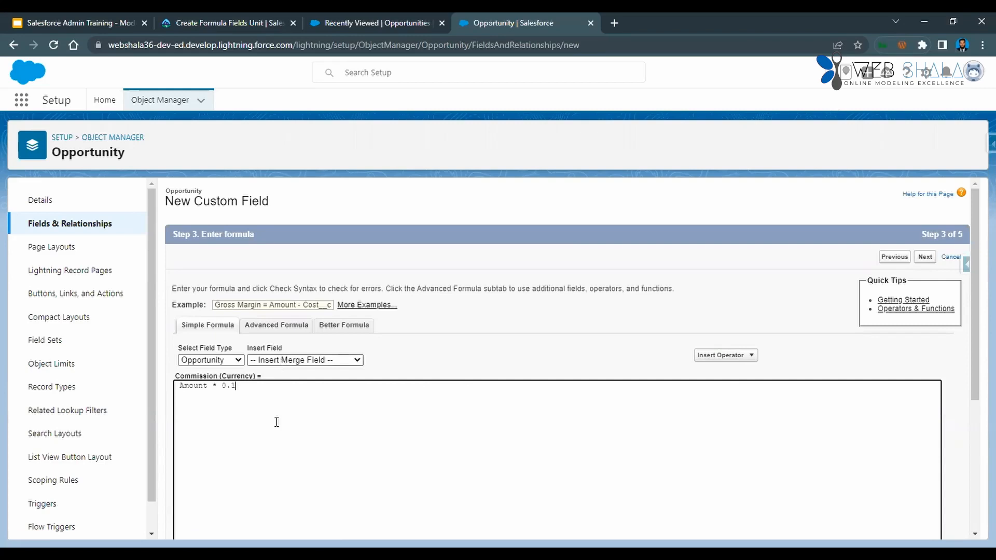
click(305, 360)
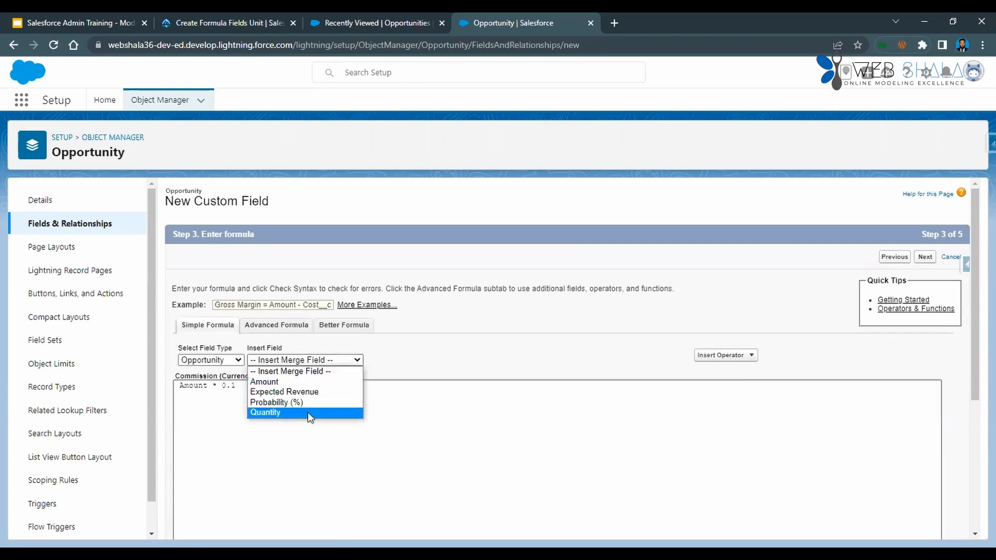
click(423, 358)
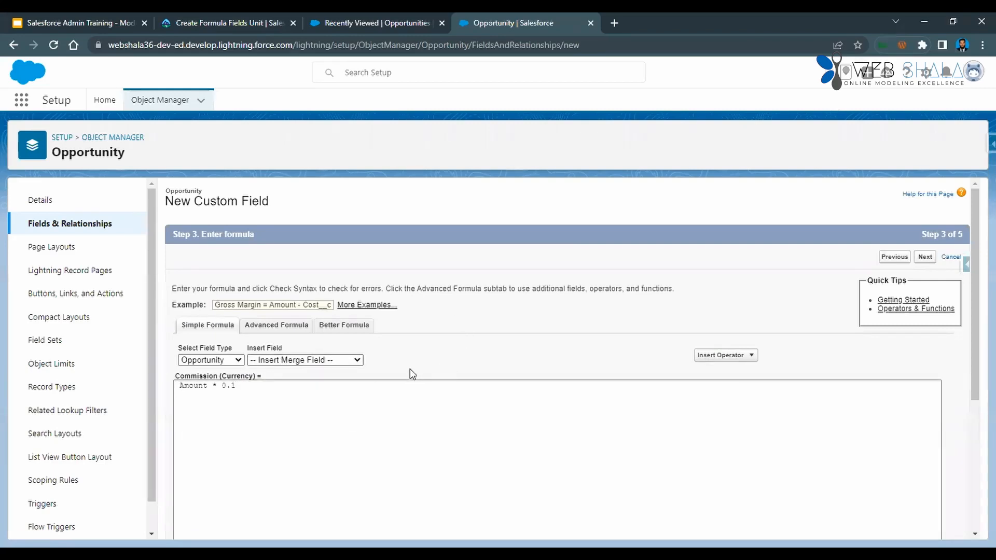
Check the syntax of the Commission formula.
scroll(410, 369, down, 1)
scroll(410, 369, down, 3)
scroll(411, 373, up, 3)
Copy the Commission description text from the Trailhead instructions and return to the new field's setup.
key(ctrl+2)
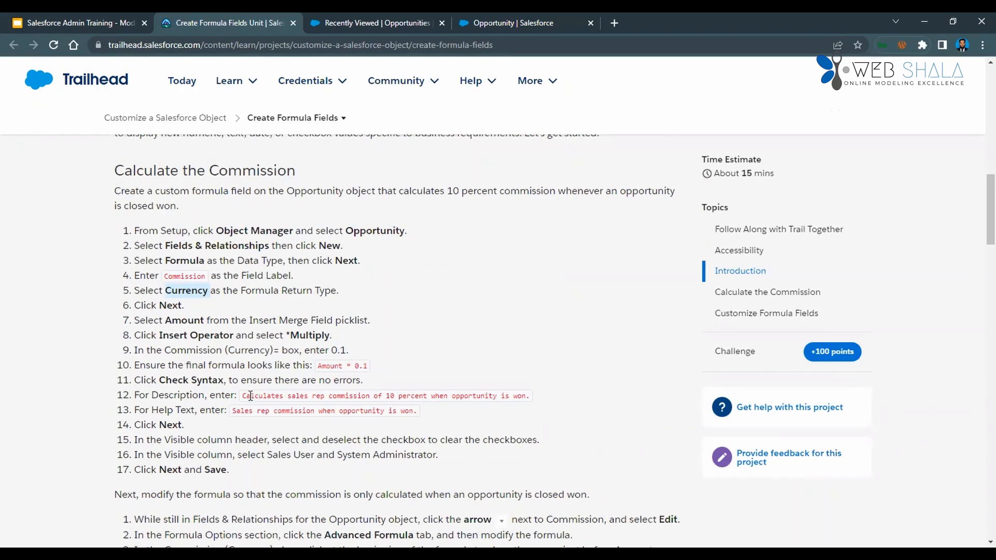
drag(247, 395, 539, 395)
key(ctrl+c)
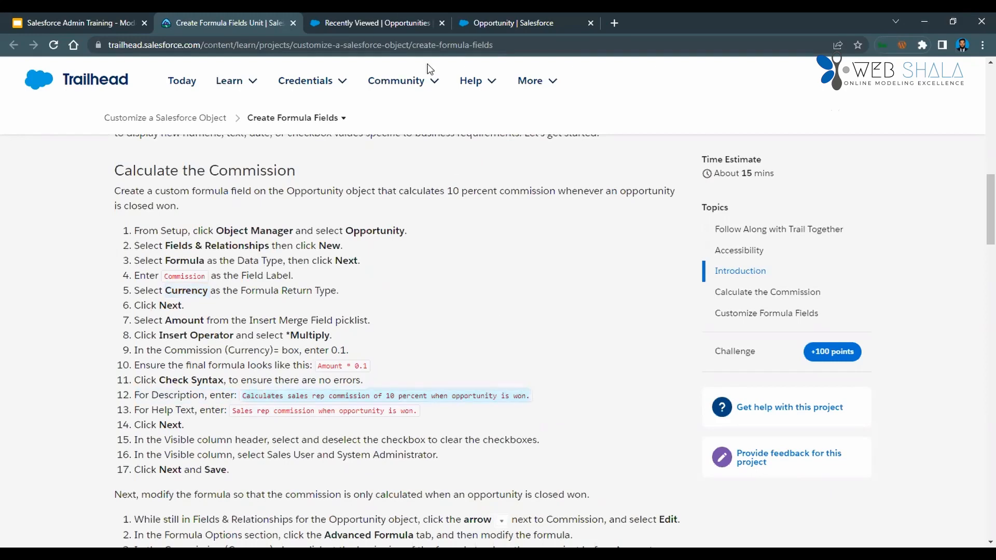
key(ctrl+Tab)
key(ctrl+Tab)
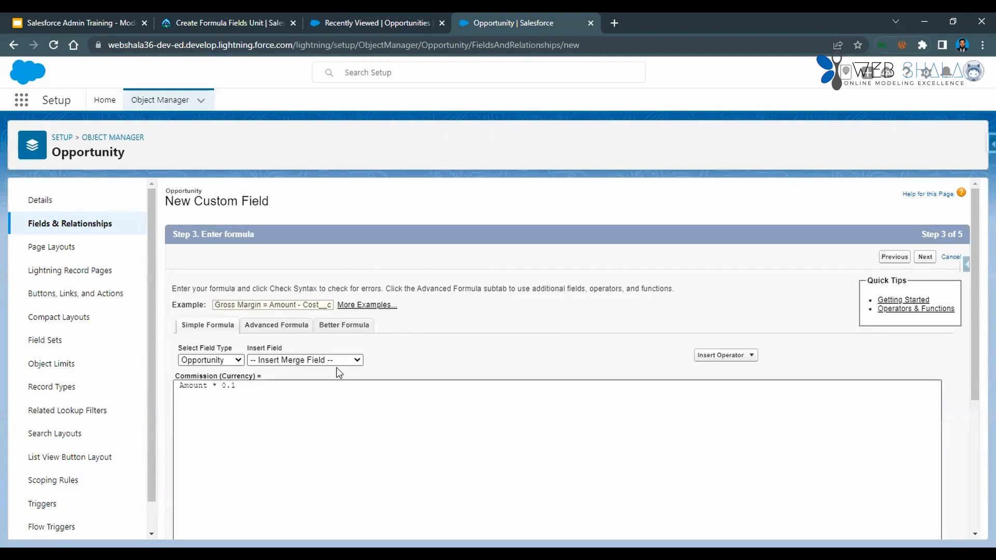
Remove the leading space before Amount in the formula and set the description to "Calculates sales rep commission of 10 percent when opportunity is won.".
click(305, 407)
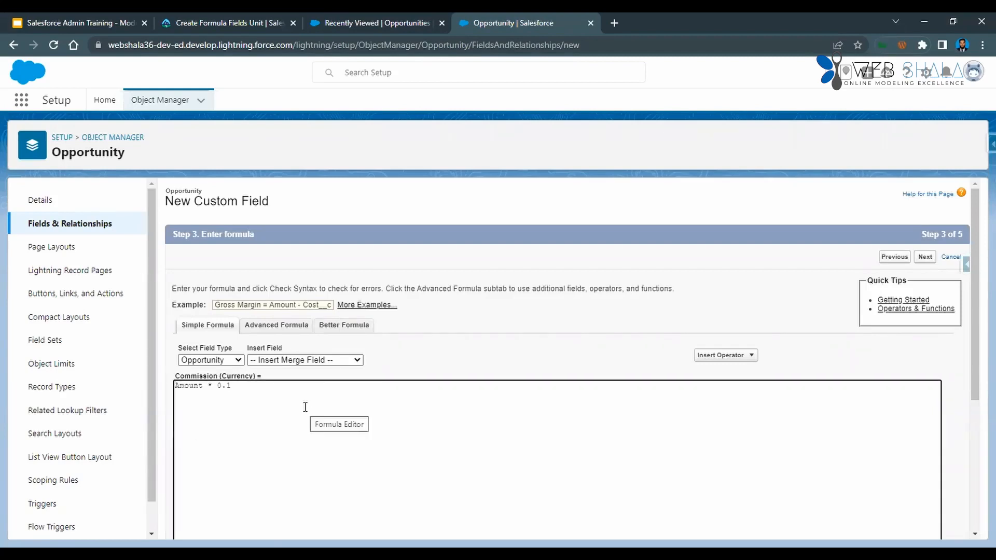
scroll(305, 407, down, 5)
click(318, 453)
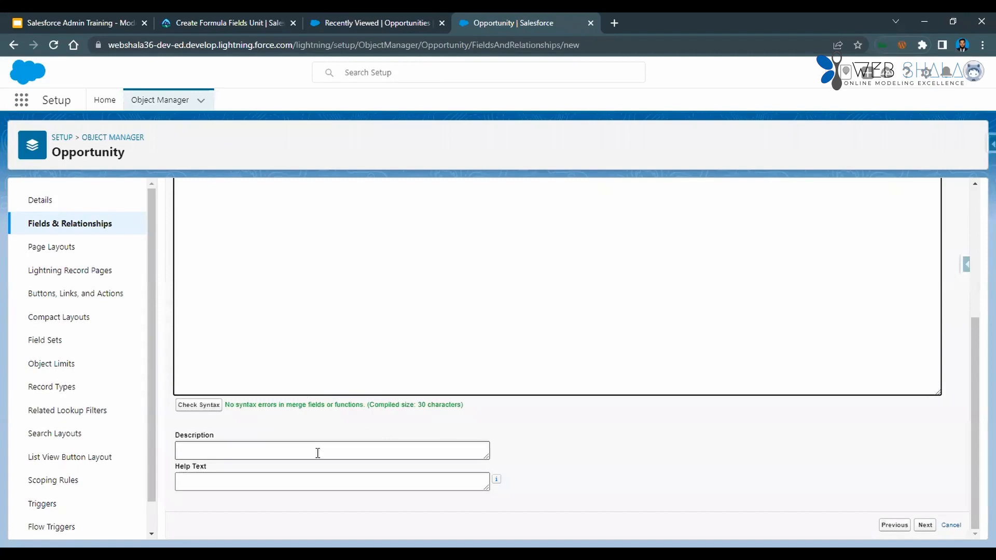
scroll(304, 414, up, 5)
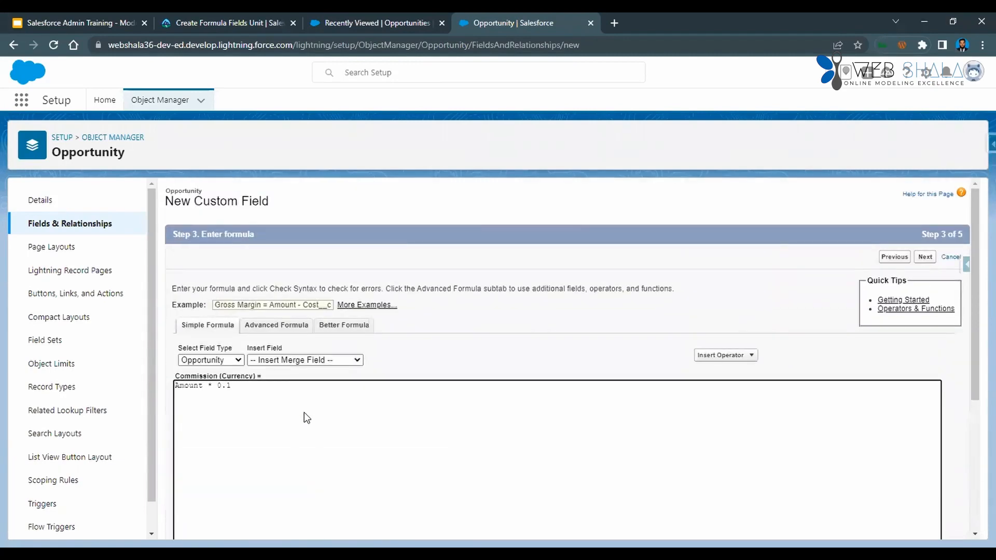
scroll(304, 413, down, 5)
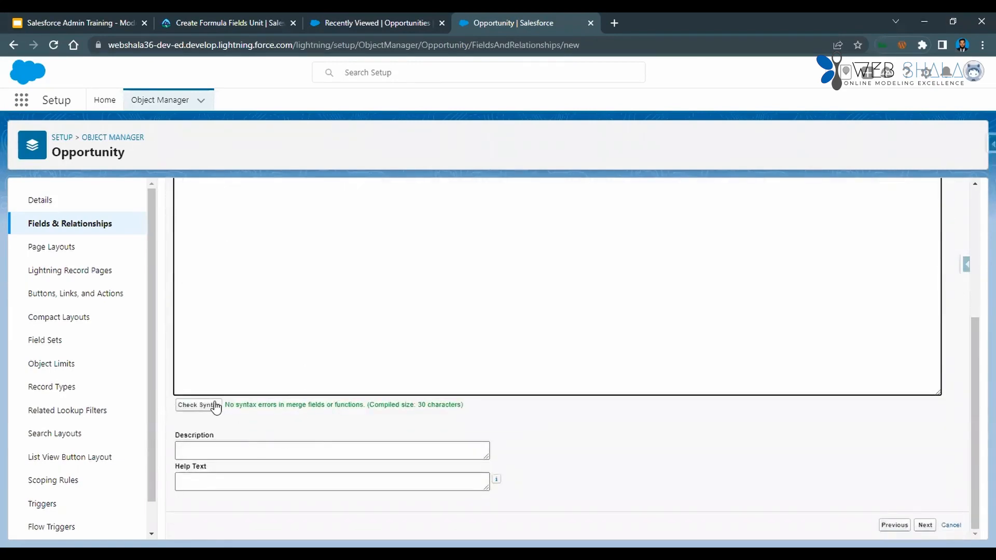
scroll(324, 380, up, 5)
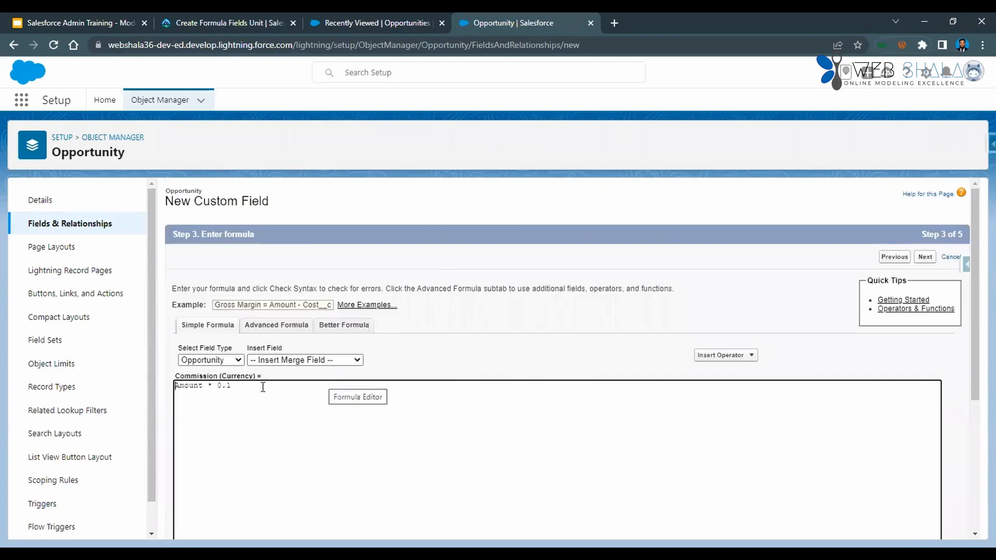
click(248, 411)
scroll(247, 409, down, 5)
click(239, 451)
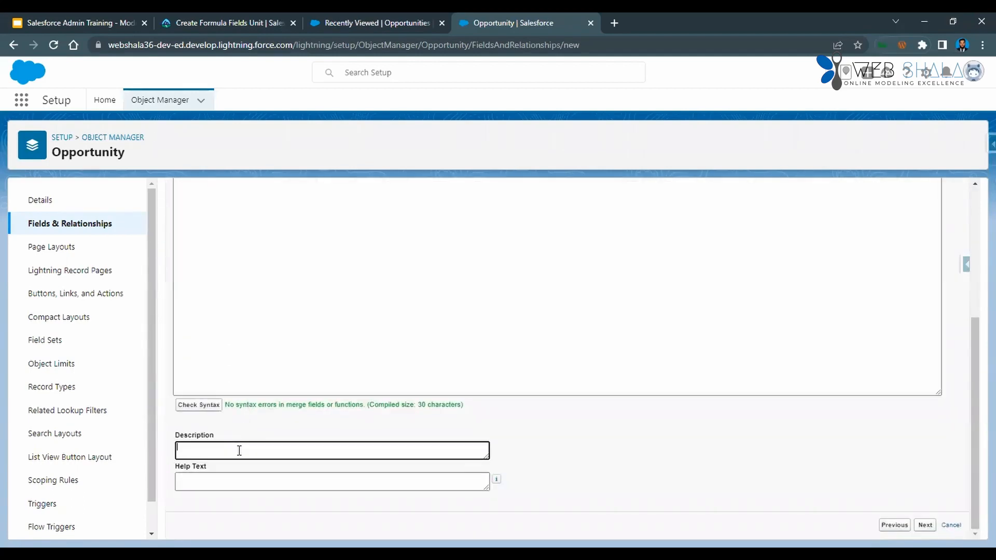
key(ctrl+v)
Copy "Sales rep commission when opportunity is won." from the Trailhead instructions and enter it as the Commission field's help text.
key(ctrl+2)
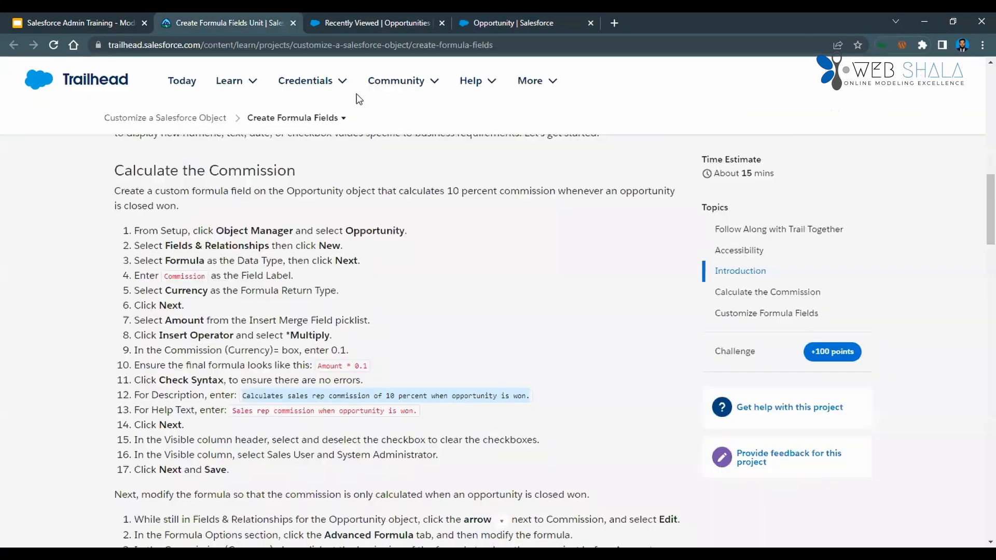
click(234, 411)
key(ctrl+c)
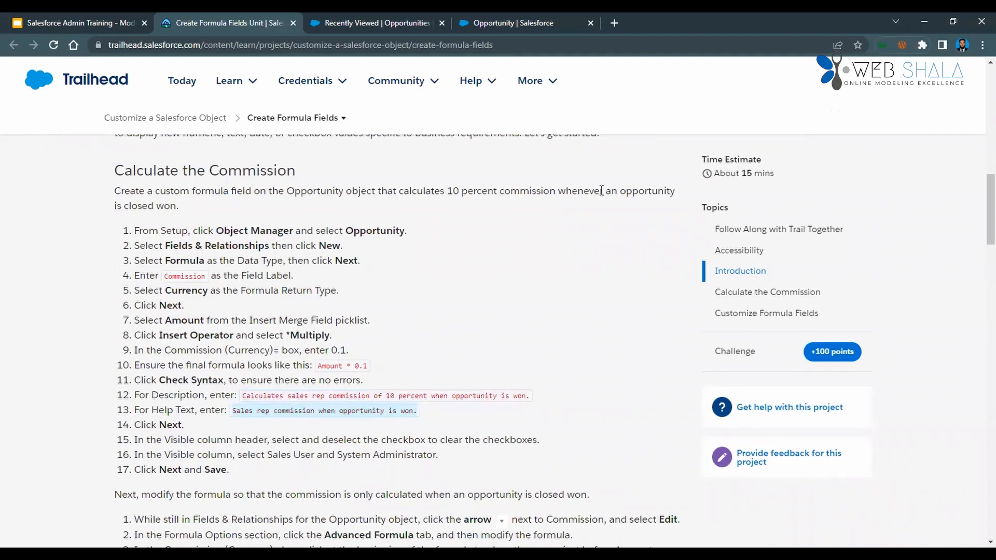
key(ctrl+4)
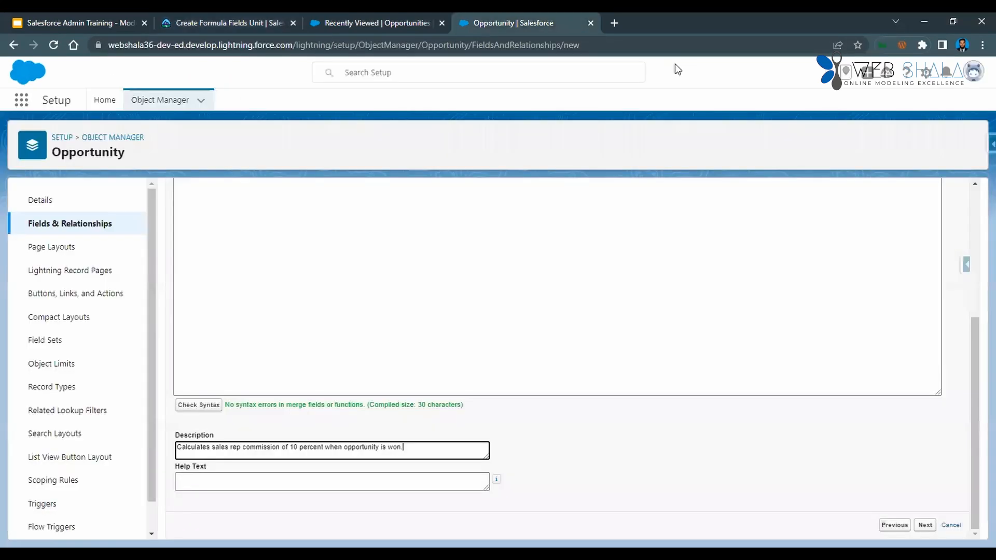
click(332, 482)
key(ctrl+v)
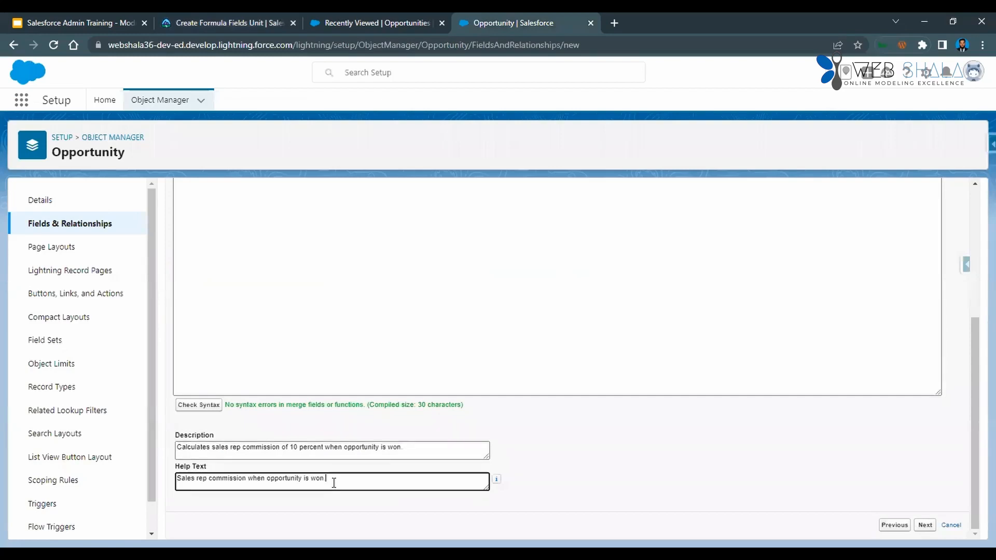
Open the Opportunity's Fields & Relationships in a separate browser tab, check the Amount field's data type, and return to the formula.
scroll(365, 450, up, 6)
scroll(521, 382, up, 5)
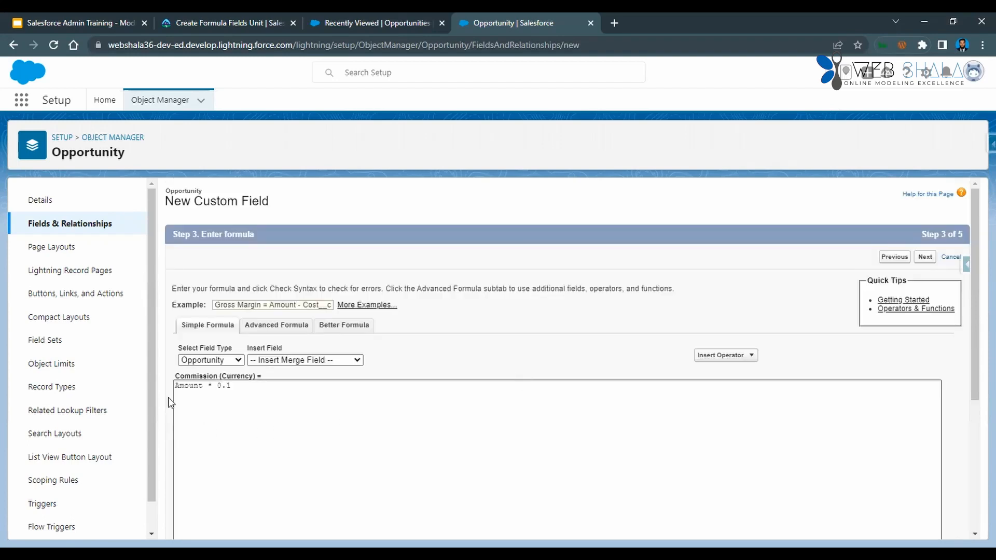
right_click(101, 223)
click(113, 232)
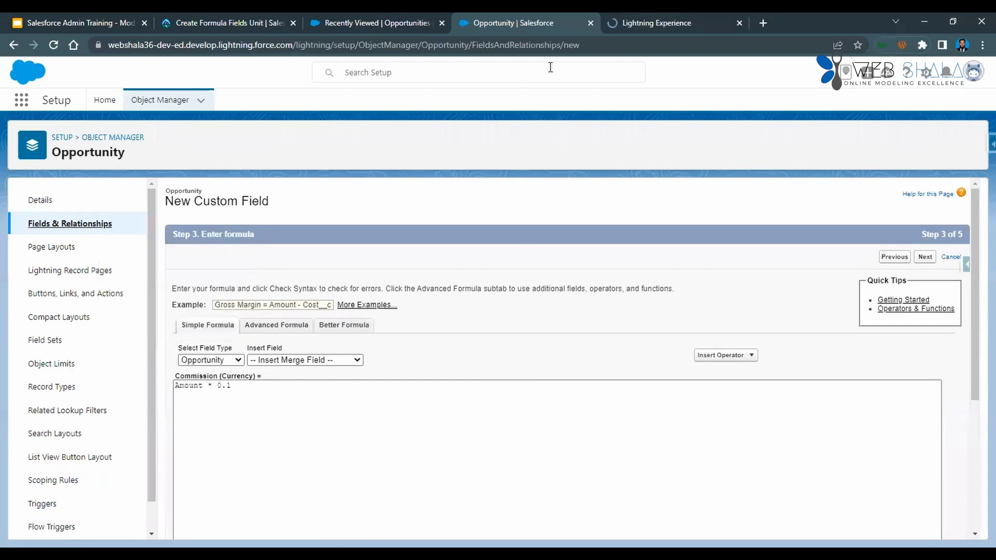
key(ctrl+Tab)
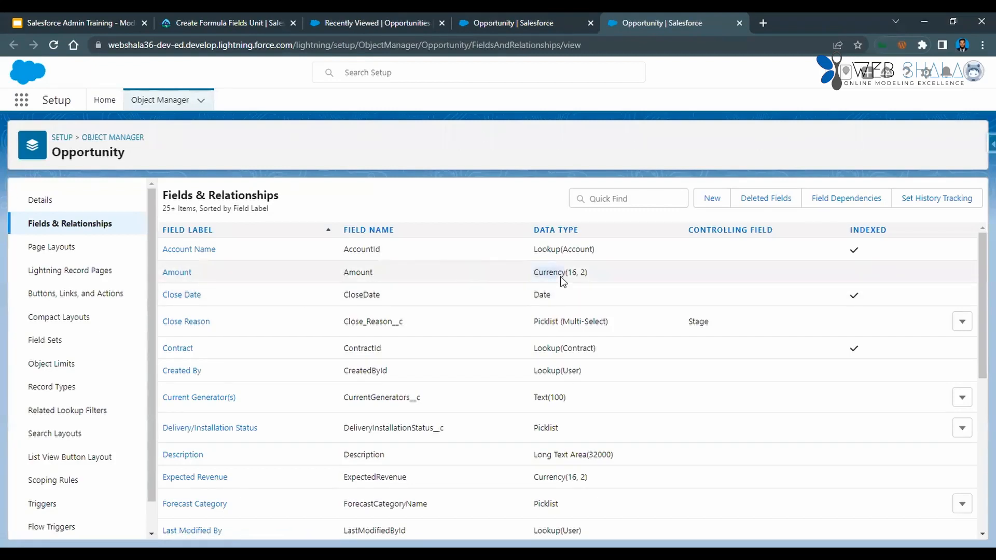
drag(534, 272, 562, 272)
click(483, 24)
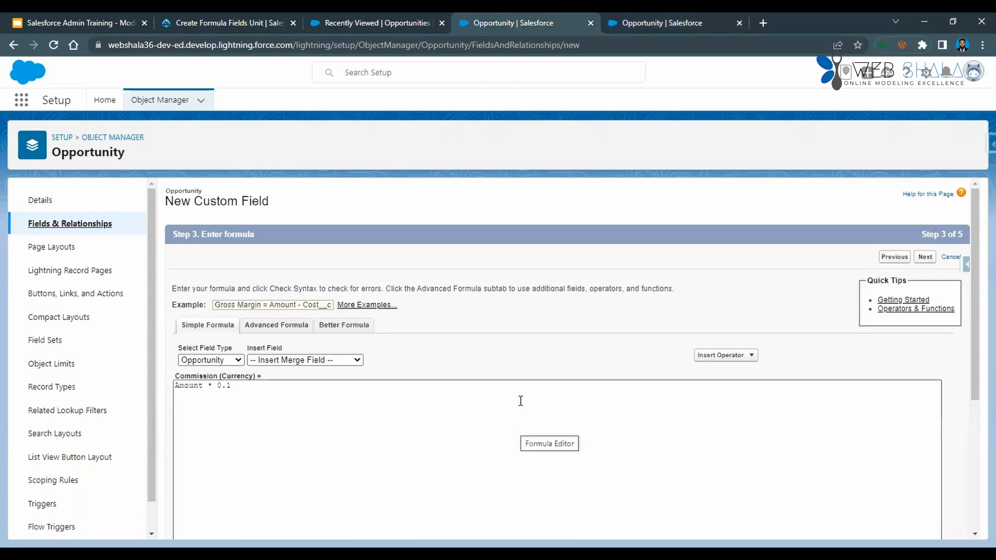
Accept the default field-level security, keep Commission on all four Opportunity page layouts, and save the new field.
scroll(447, 425, down, 5)
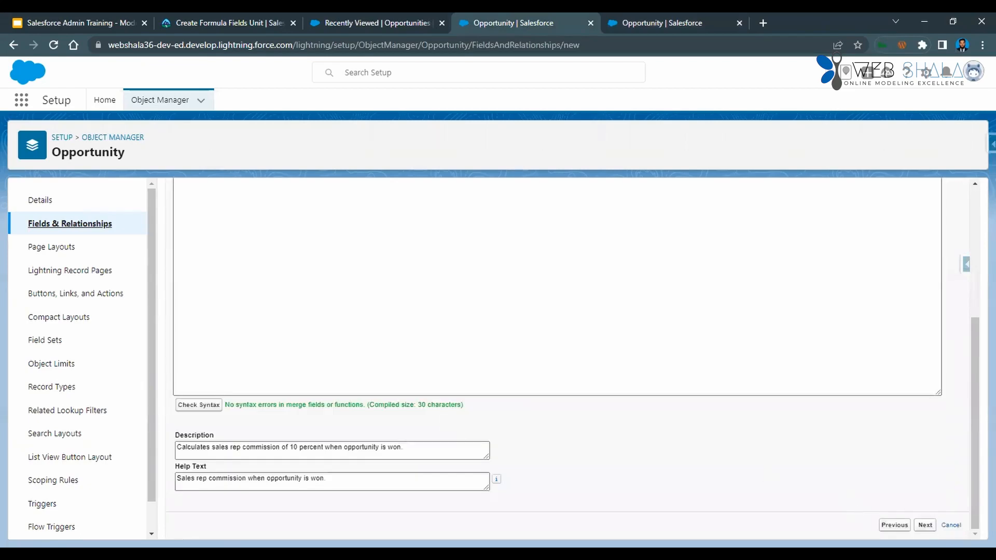
click(925, 525)
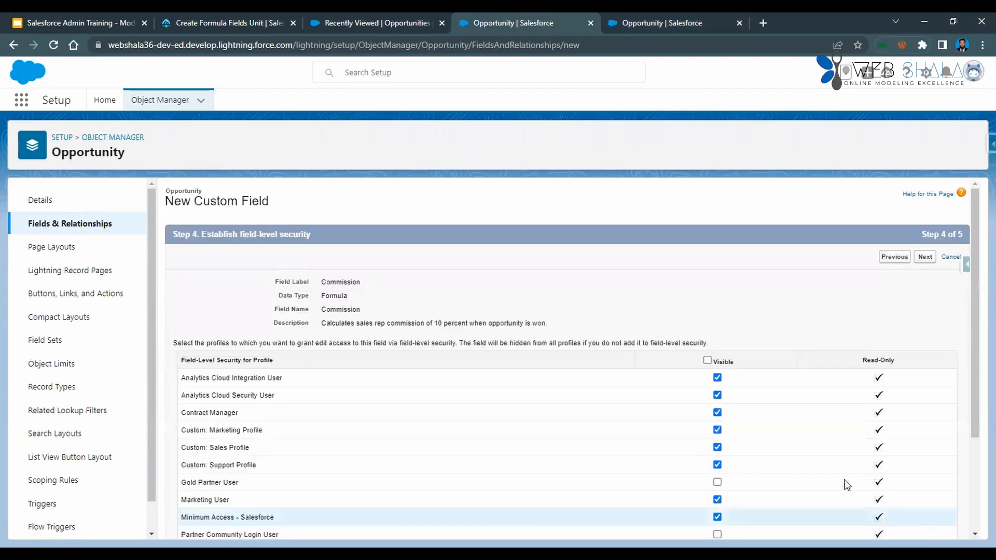
scroll(768, 390, down, 3)
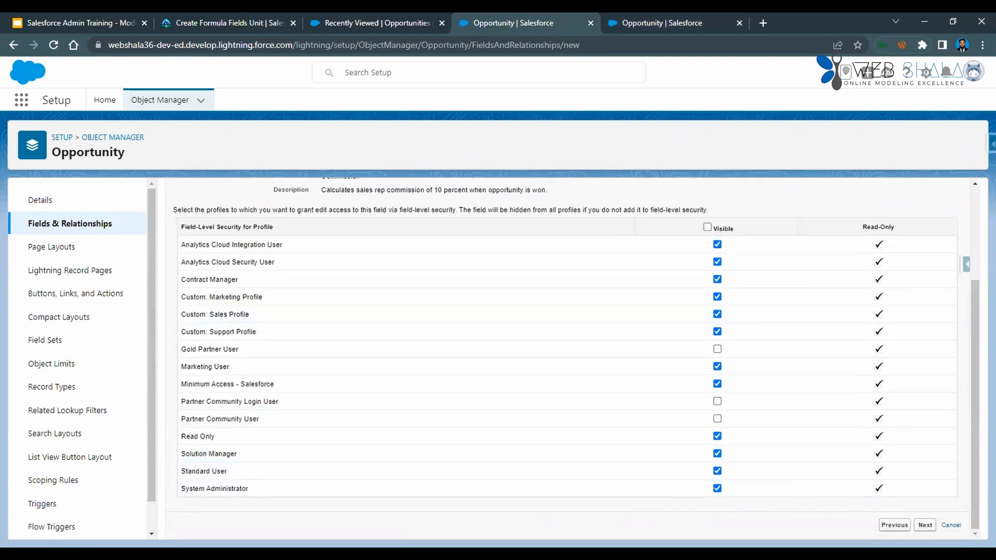
click(925, 525)
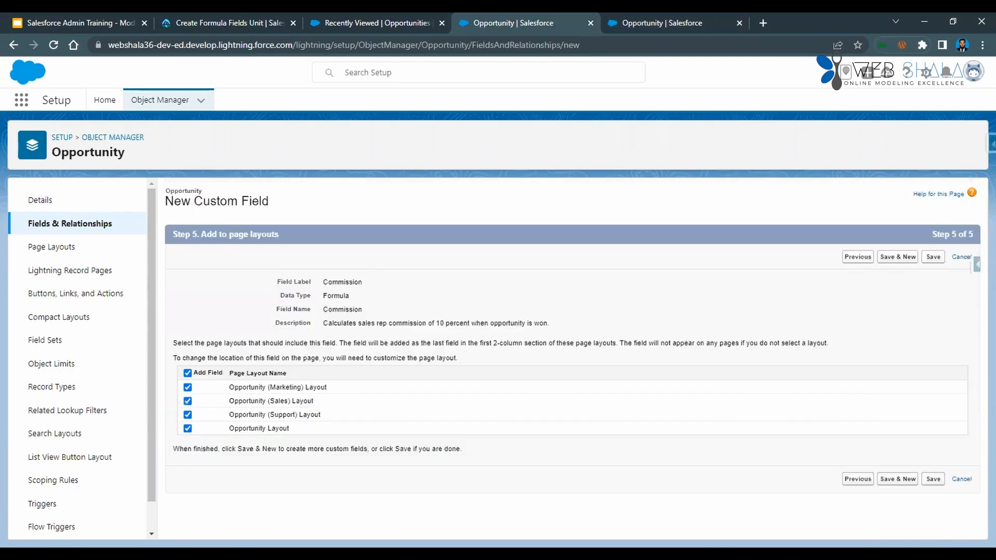
click(935, 479)
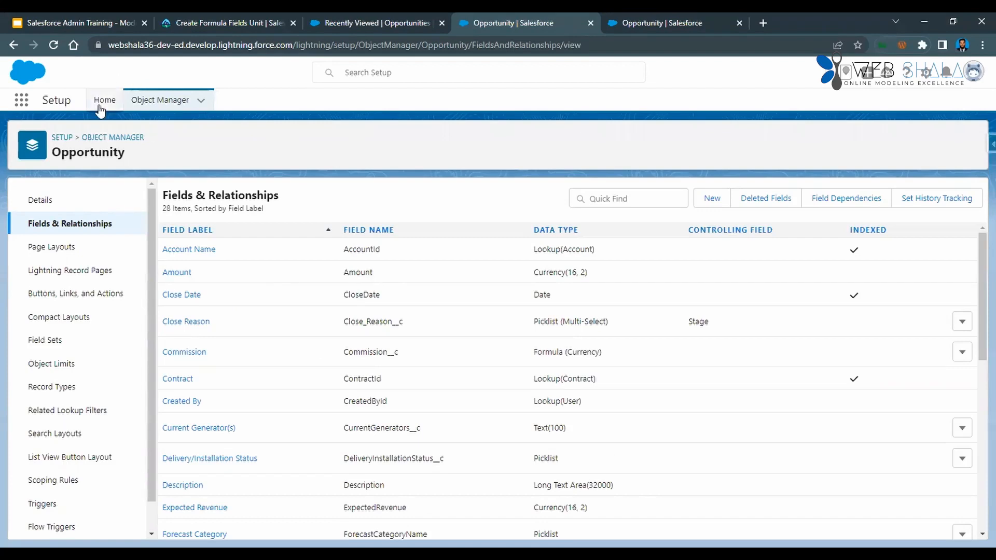
Open the details of the Burlington Textiles Weaving Plant Generator opportunity to examine its Commission field.
key(ctrl+shift+Tab)
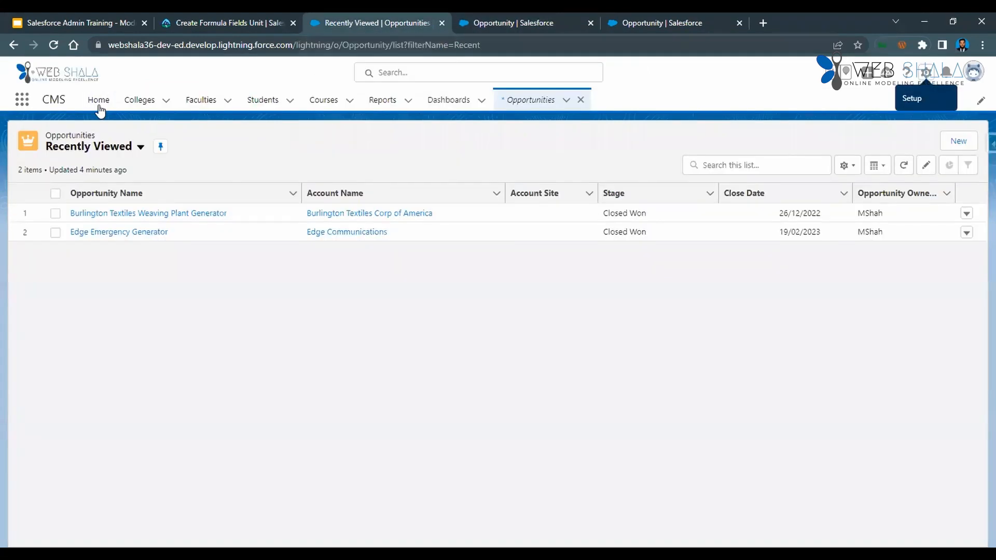
click(204, 213)
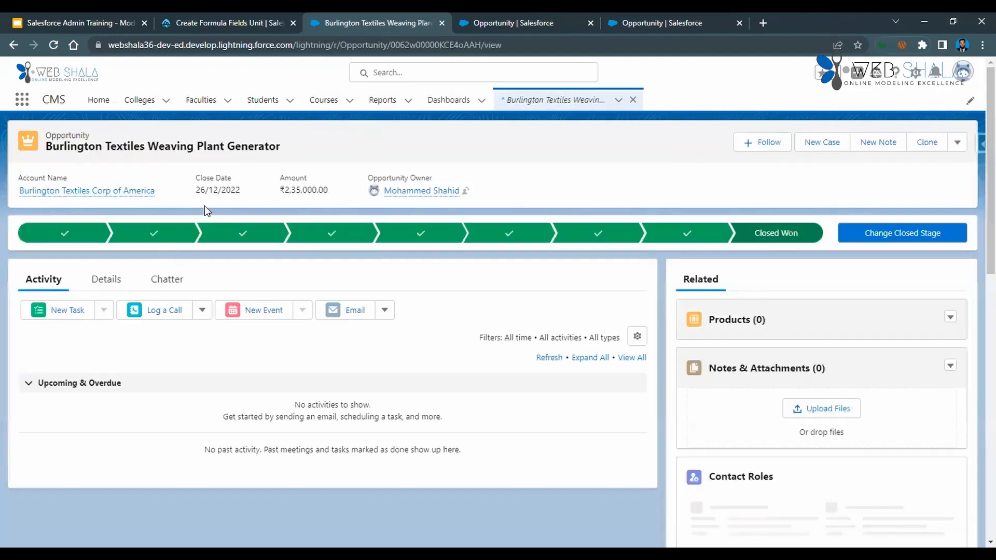
click(100, 285)
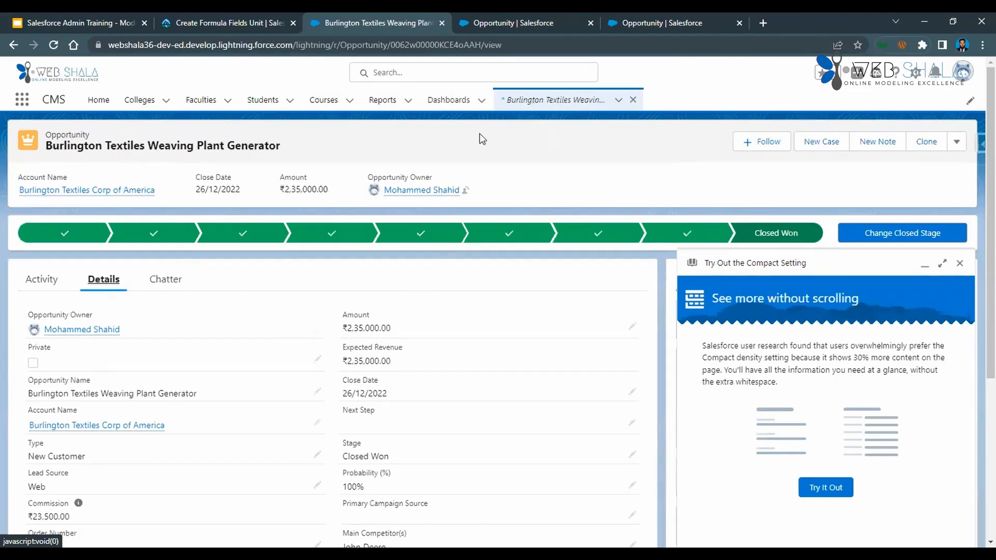
Compare the opportunity's Commission value with its Amount in the record details, and check the Commission field's help text.
scroll(177, 402, down, 5)
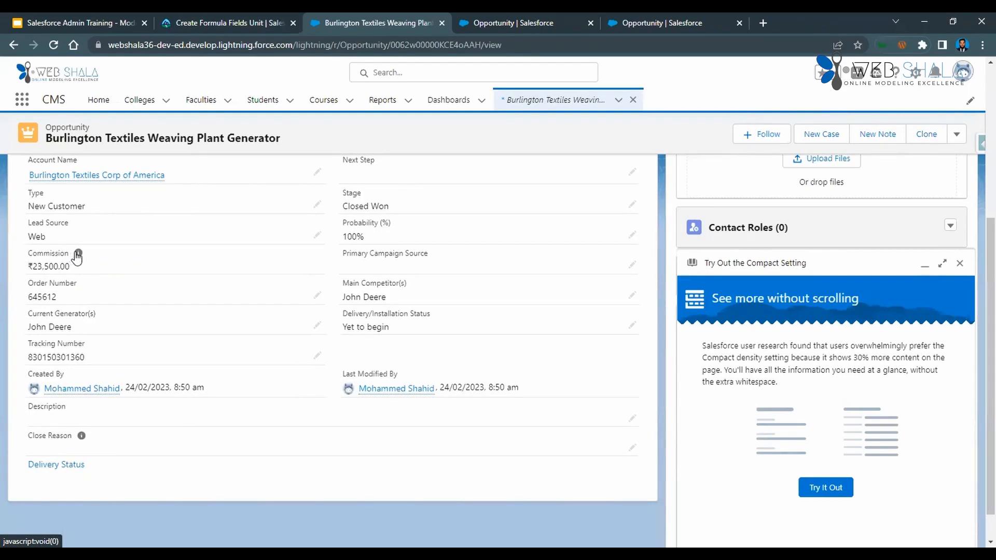
mouse_move(76, 258)
scroll(80, 259, up, 3)
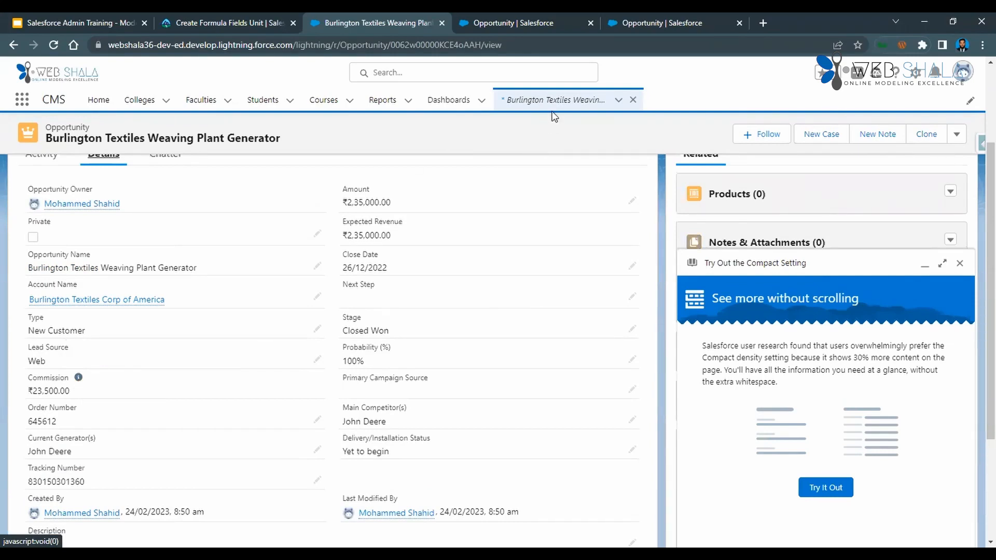
mouse_move(77, 381)
drag(346, 202, 379, 201)
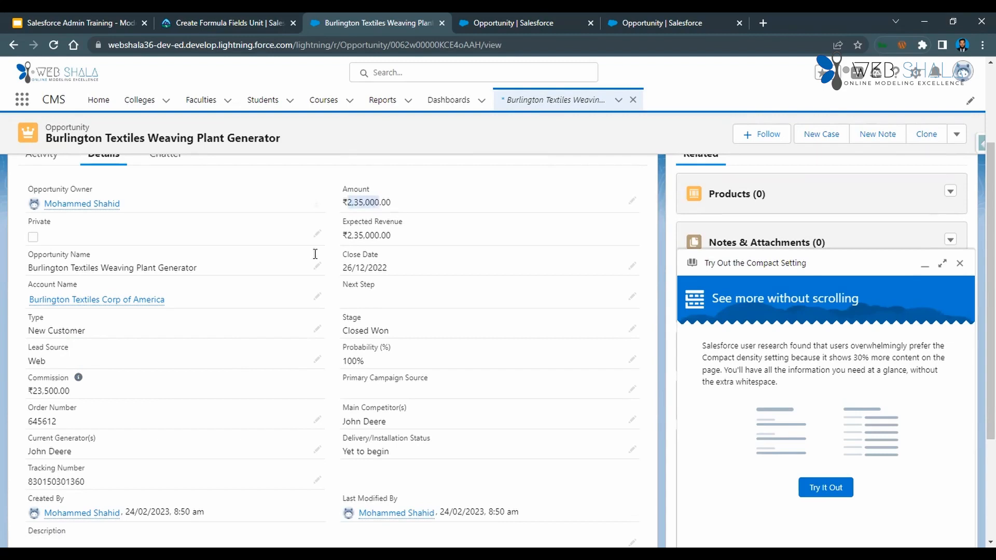
drag(35, 391, 58, 392)
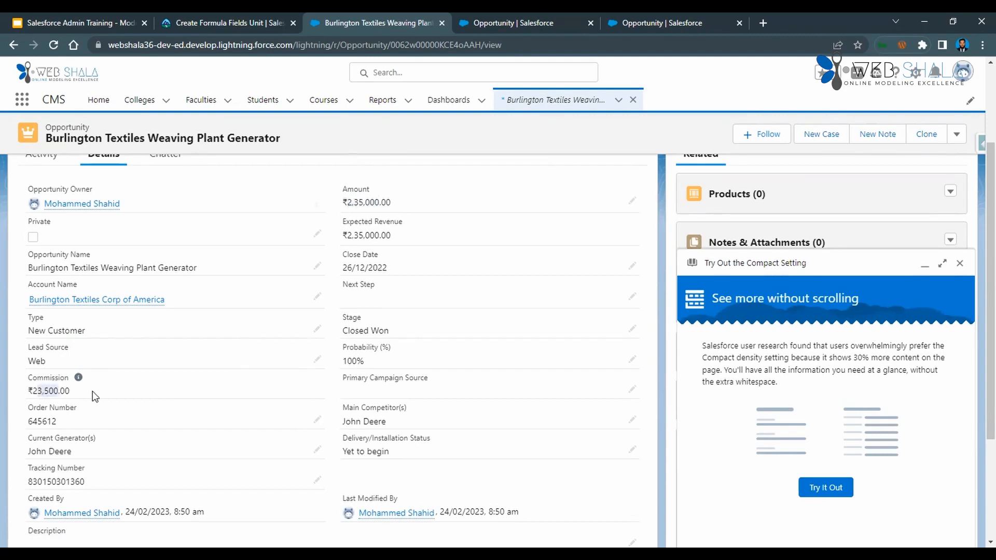
Open the Burlington Textiles opportunity for editing, examine the Commission field and its help text there, and cancel without changes.
scroll(232, 412, up, 3)
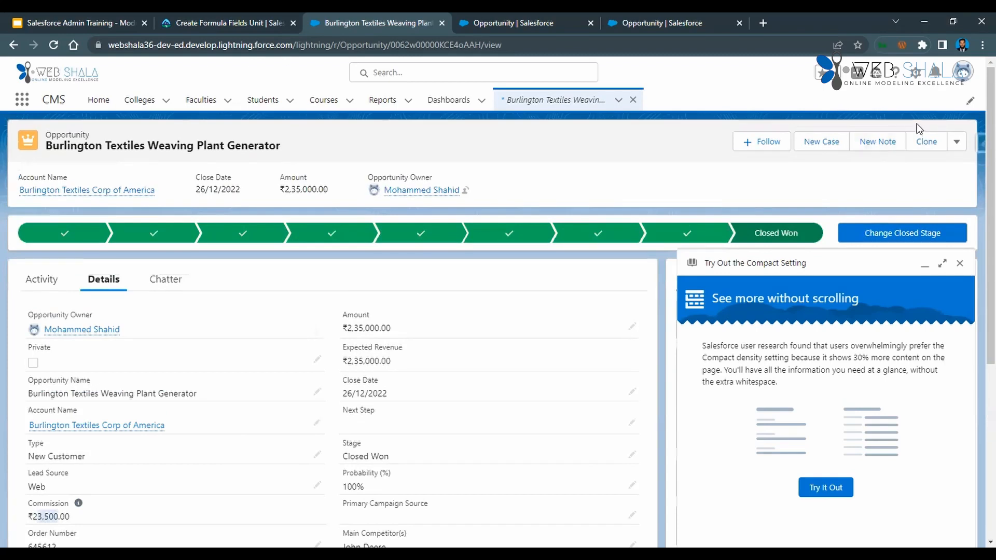
click(957, 142)
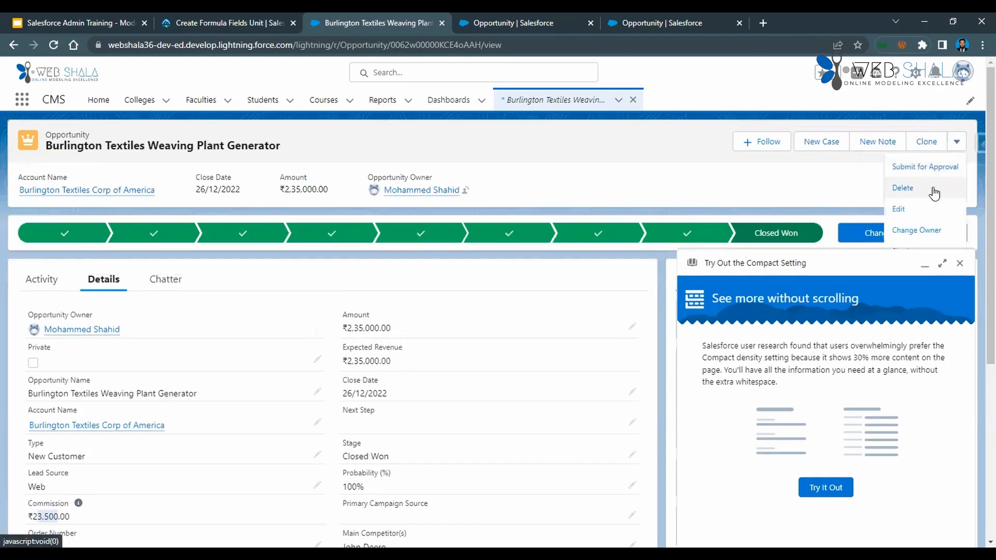
click(902, 209)
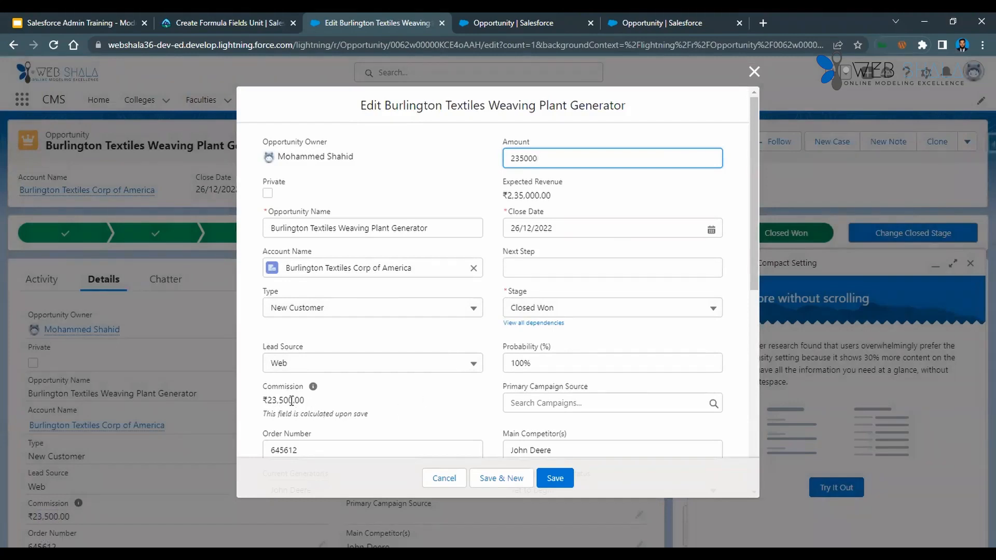
drag(262, 400, 350, 401)
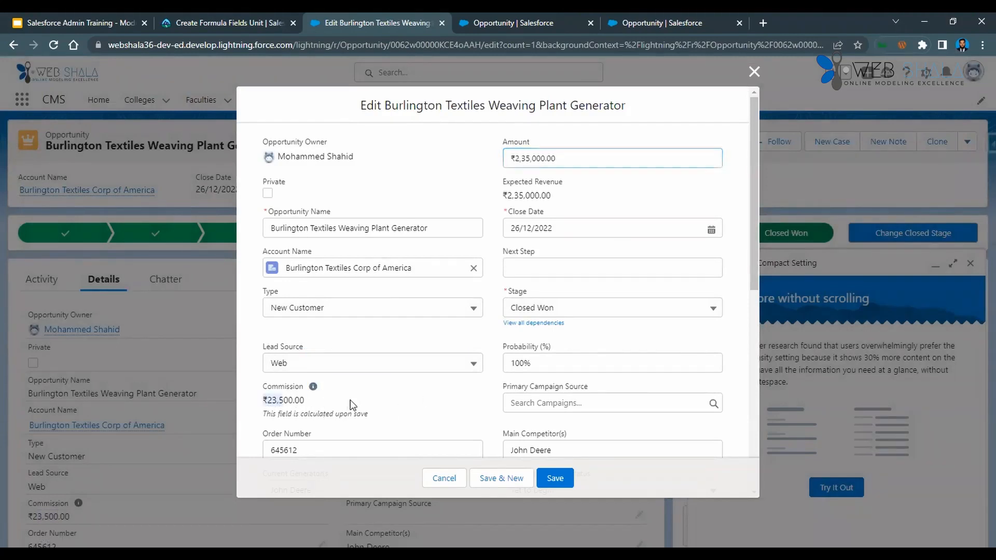
click(347, 404)
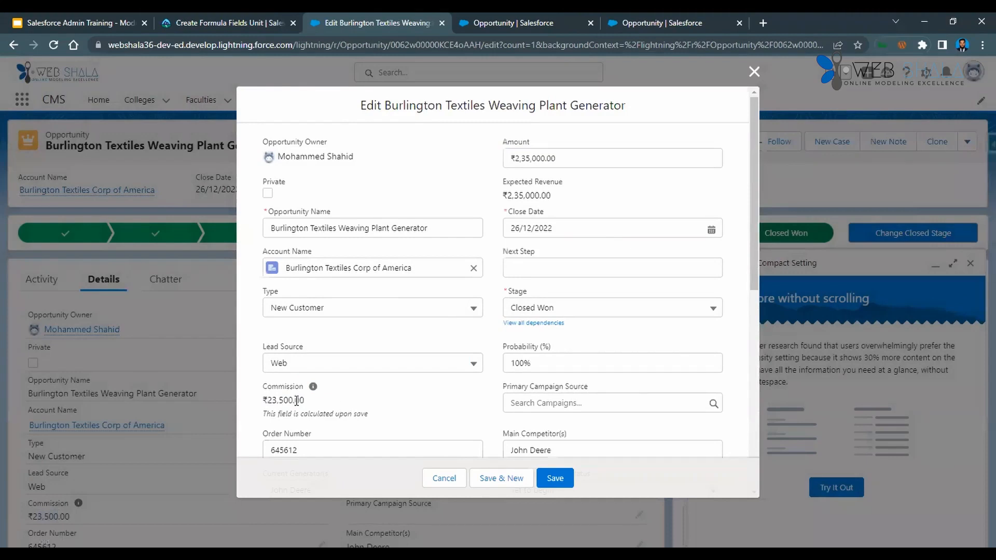
mouse_move(313, 388)
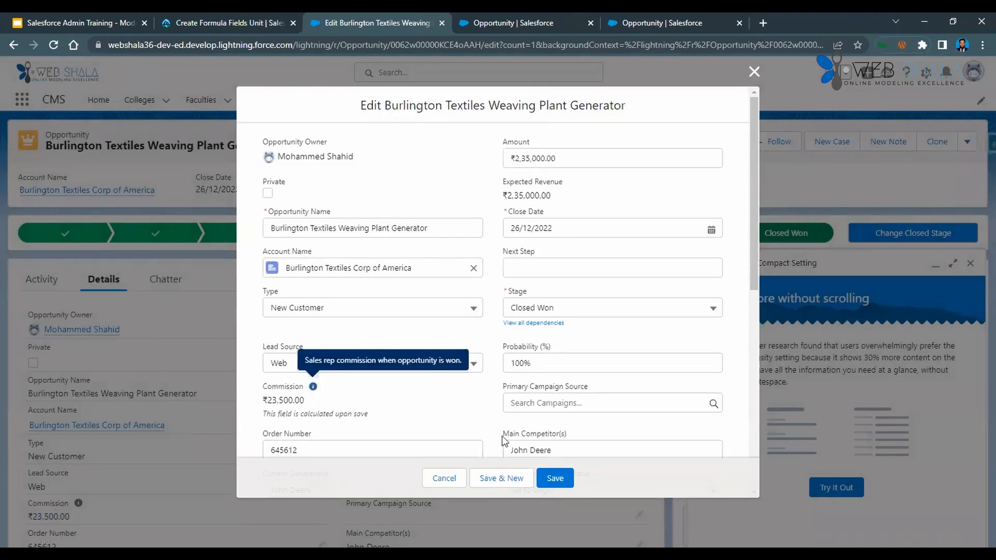
click(445, 479)
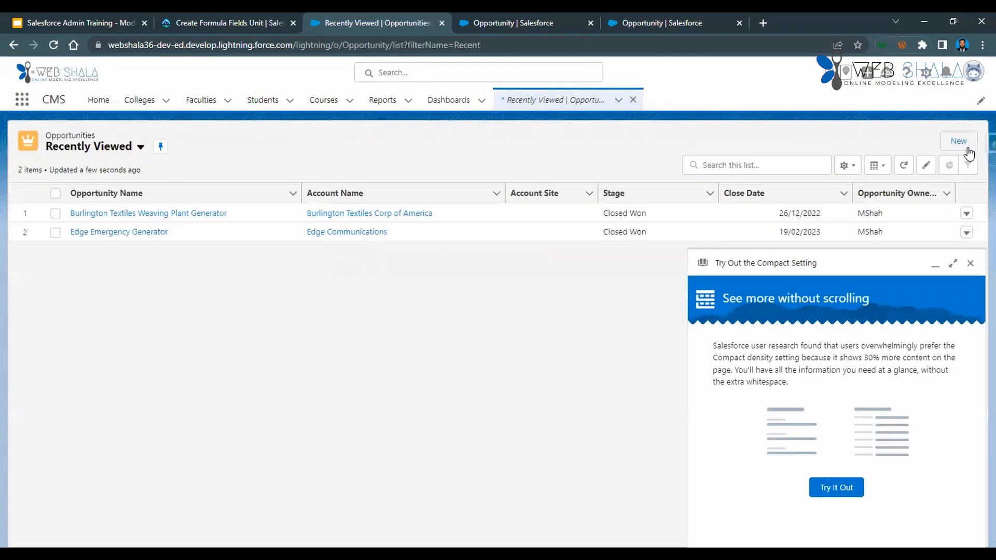
Open a new opportunity form and look through all its sections for the Commission field.
click(966, 148)
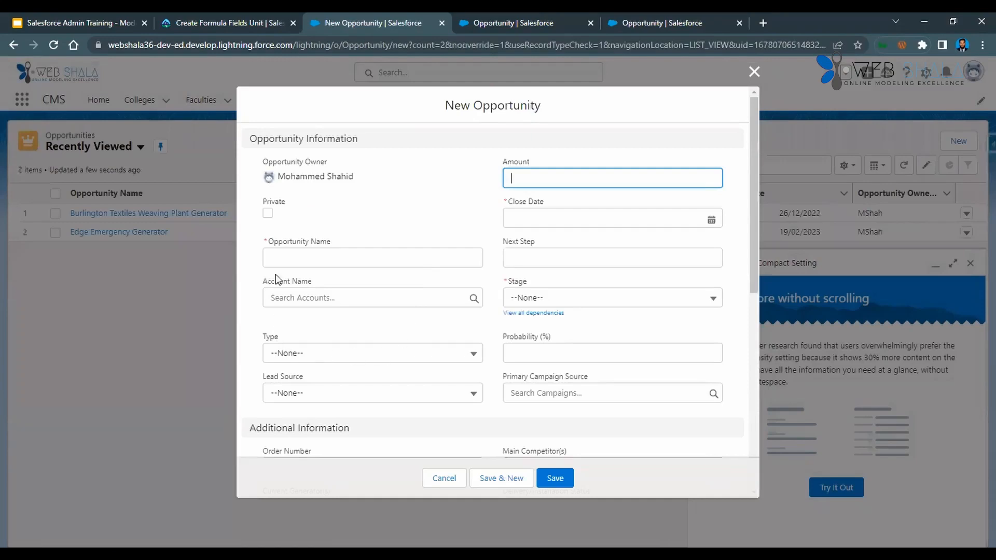
scroll(389, 337, down, 5)
scroll(391, 353, down, 2)
scroll(391, 353, up, 5)
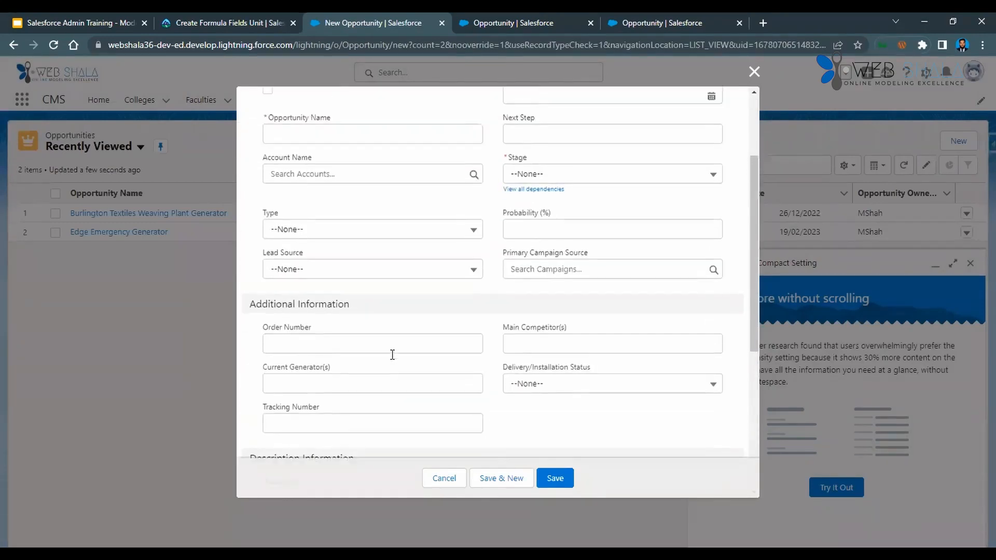
scroll(392, 355, up, 3)
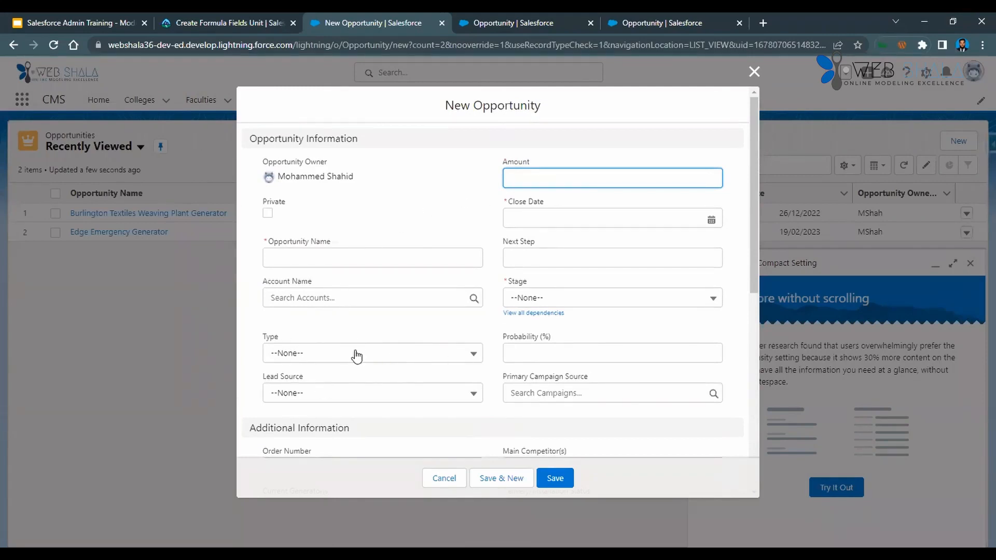
scroll(349, 388, down, 5)
scroll(351, 384, down, 3)
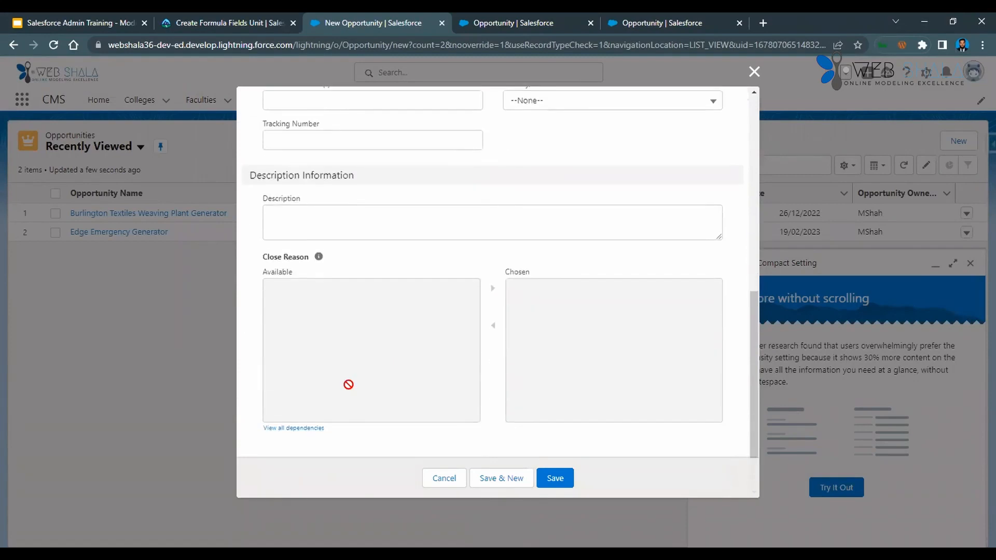
scroll(349, 384, up, 5)
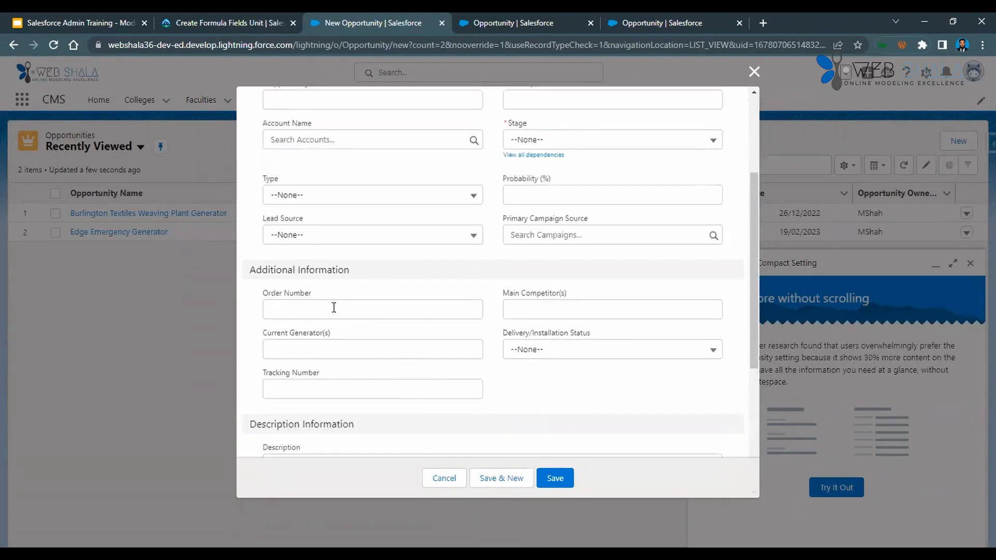
scroll(332, 309, up, 3)
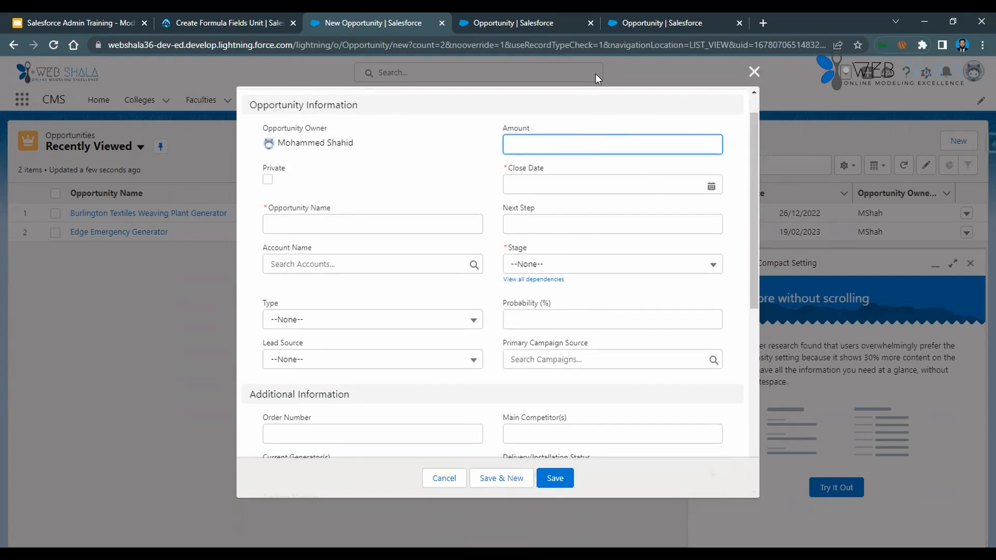
Reopen the details of the Burlington Textiles Weaving Plant Generator opportunity and review its Commission field and help text.
click(167, 216)
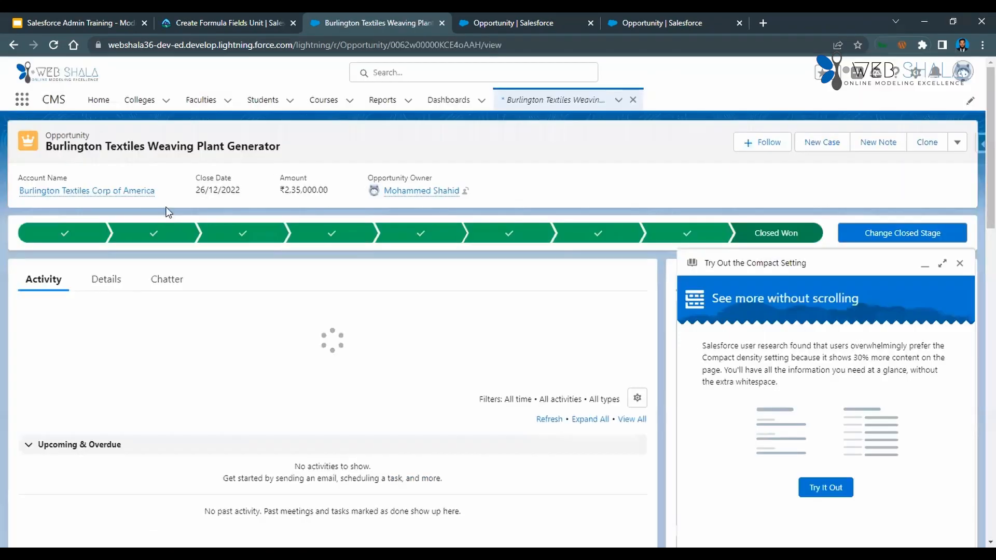
click(124, 278)
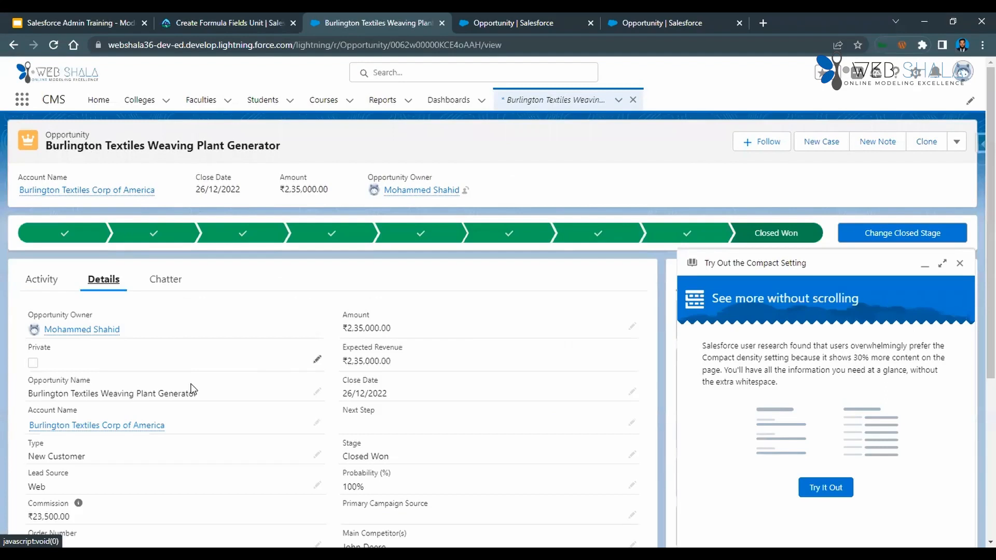
scroll(193, 391, down, 3)
mouse_move(82, 322)
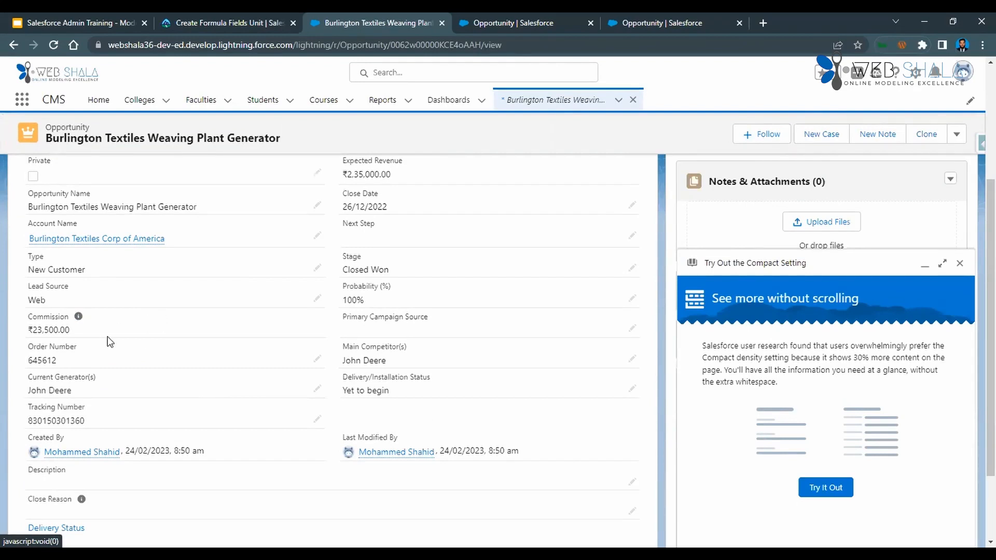
scroll(107, 340, up, 1)
scroll(222, 395, up, 2)
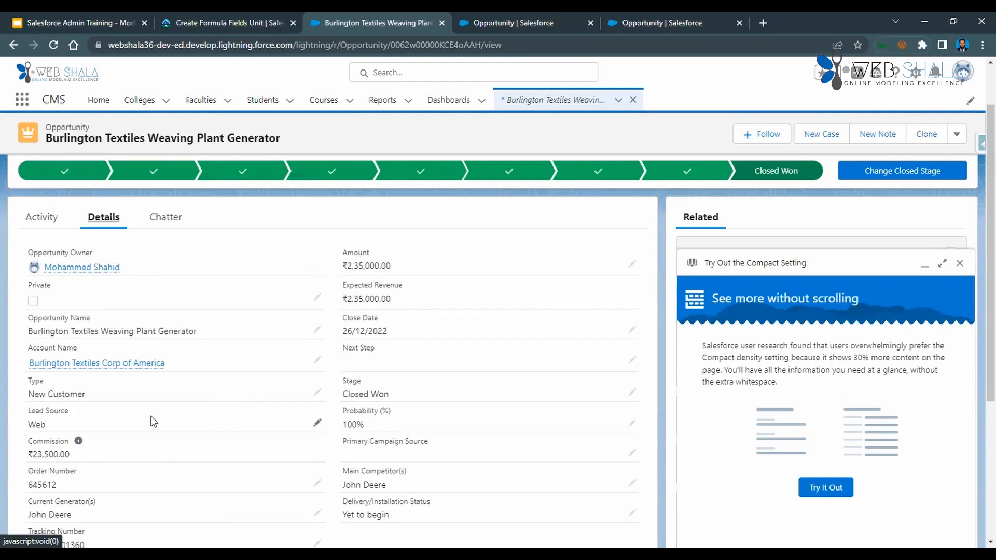
Read the Trailhead instructions on modifying the Commission formula so it only calculates when an opportunity is closed won.
click(224, 24)
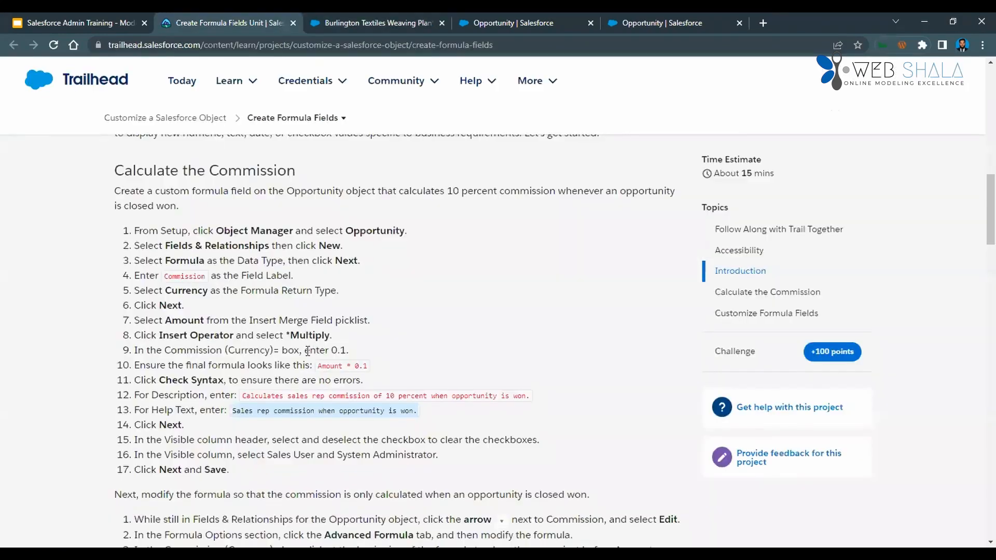
scroll(308, 351, down, 3)
scroll(308, 352, down, 1)
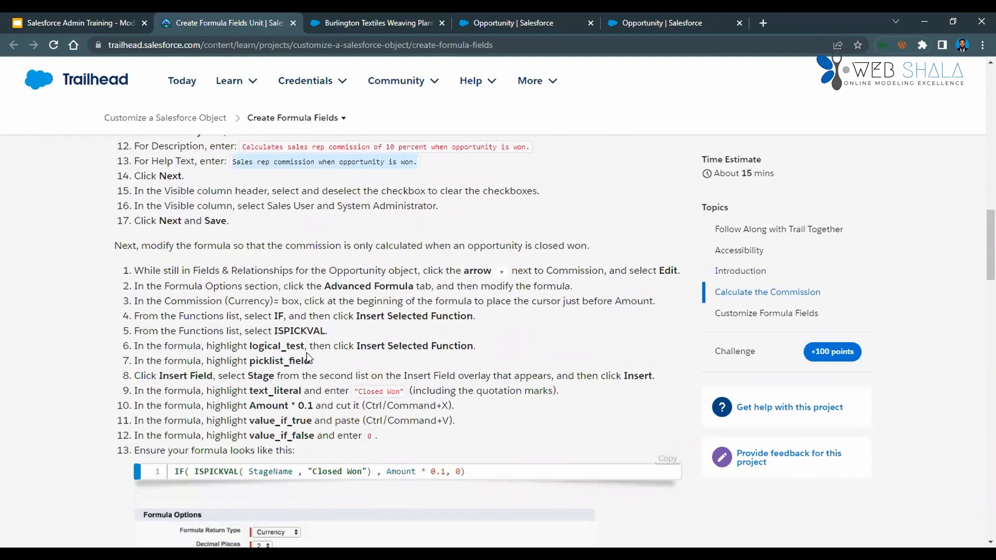
scroll(308, 358, up, 10)
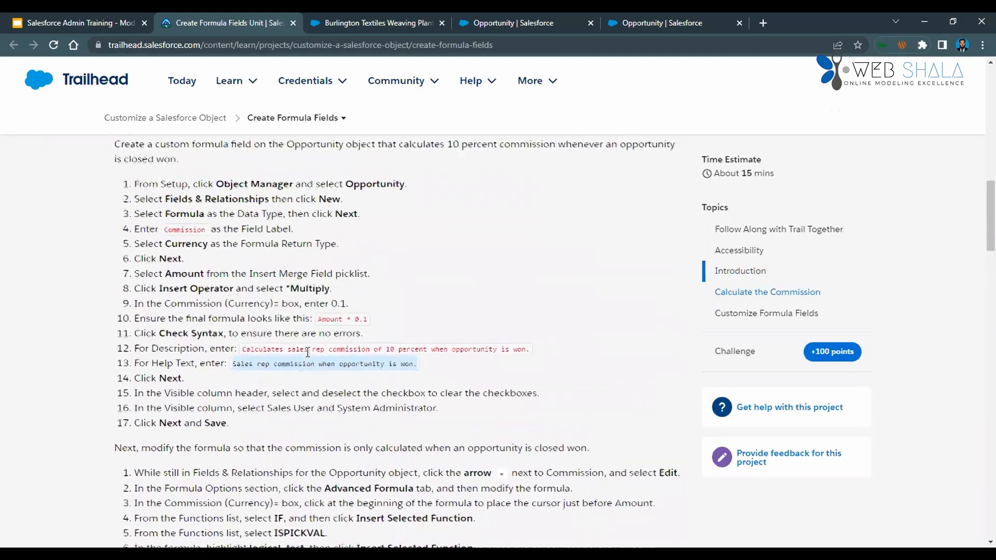
scroll(307, 353, down, 2)
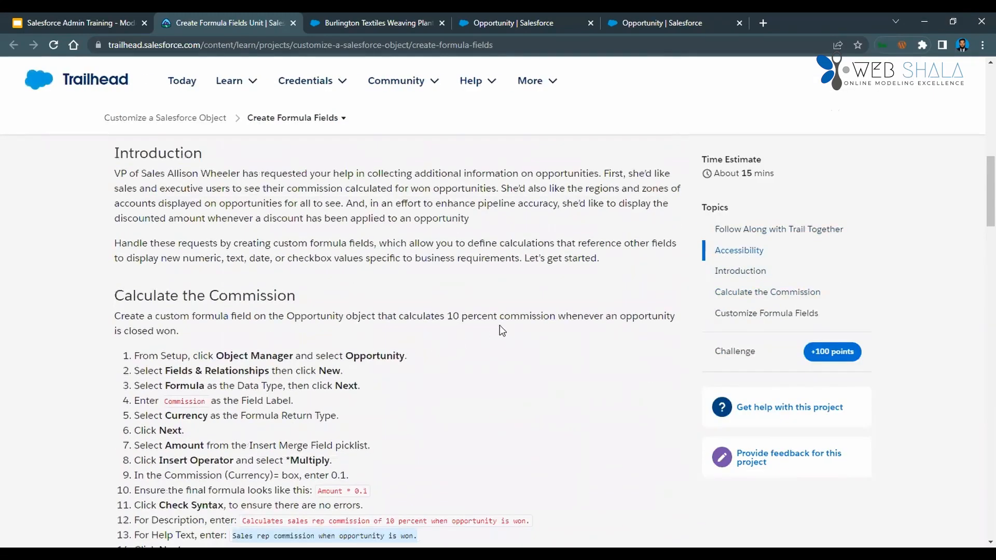
drag(622, 316, 652, 332)
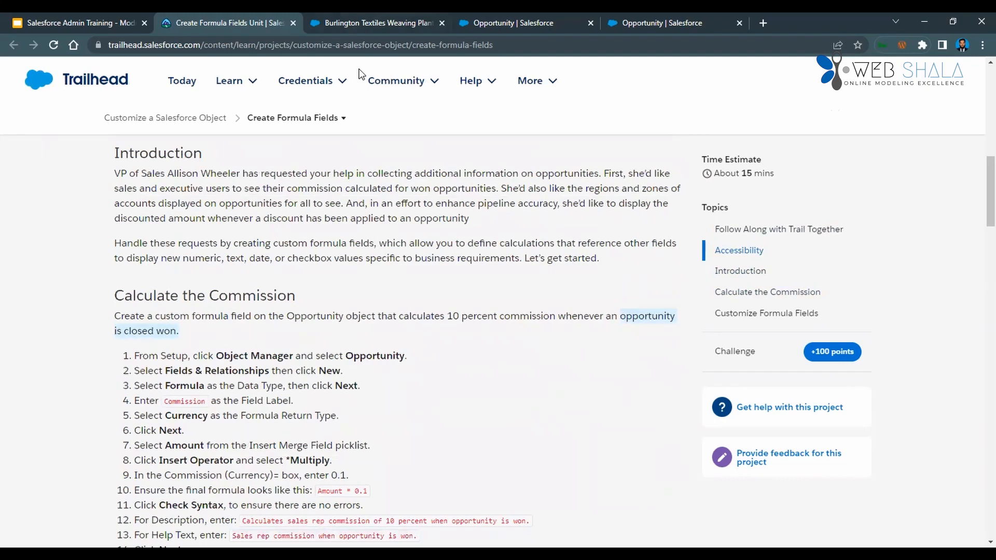
scroll(385, 347, down, 3)
scroll(385, 348, down, 2)
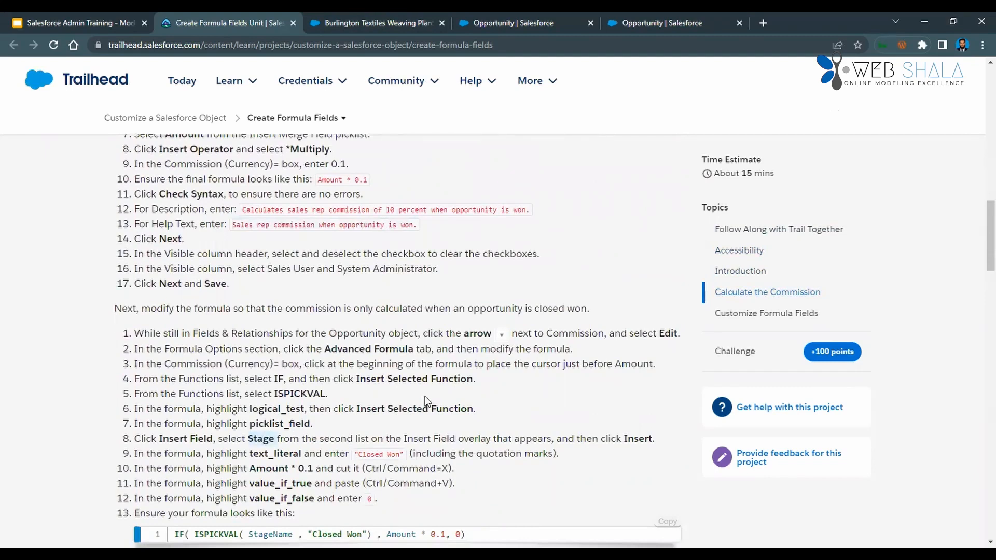
scroll(425, 398, down, 1)
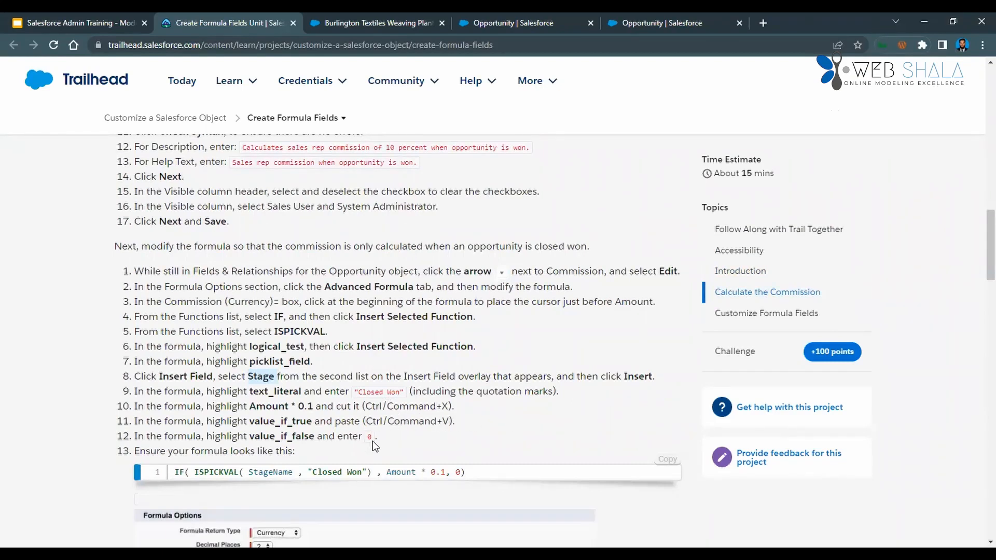
Examine each part of the Trailhead formula IF( ISPICKVAL( StageName , "Closed Won") , Amount * 0.1, 0).
drag(359, 392, 378, 393)
click(178, 476)
double_click(216, 477)
click(282, 469)
double_click(347, 471)
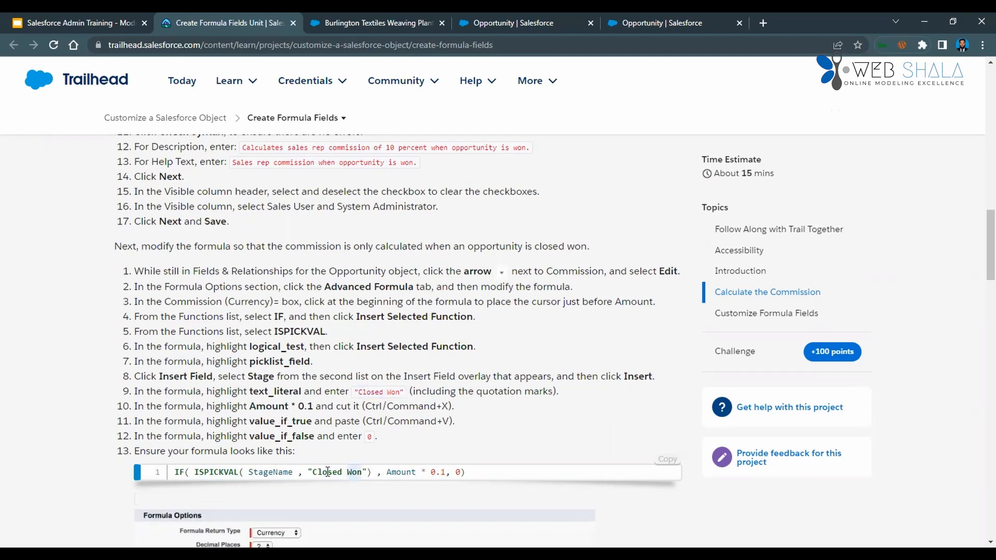
double_click(401, 472)
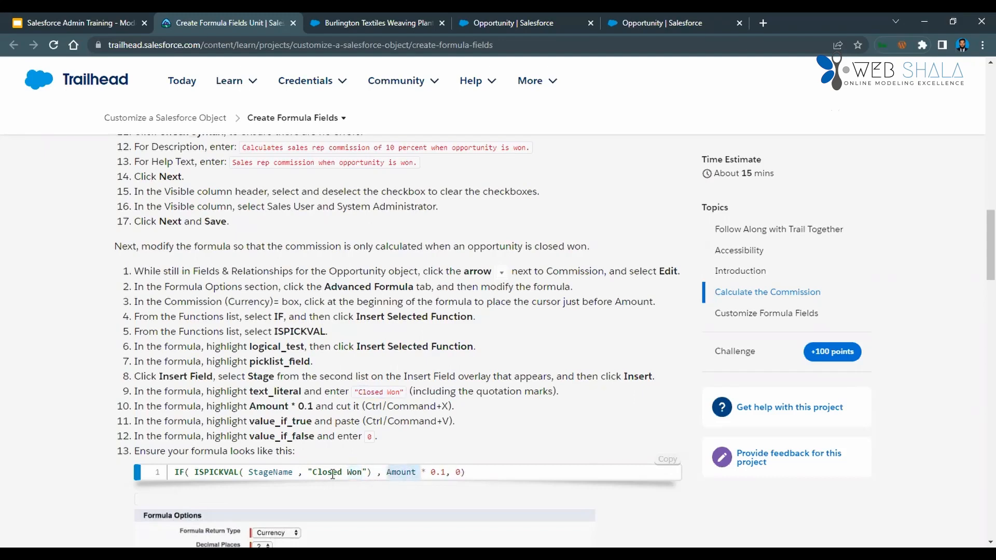
drag(249, 472, 374, 476)
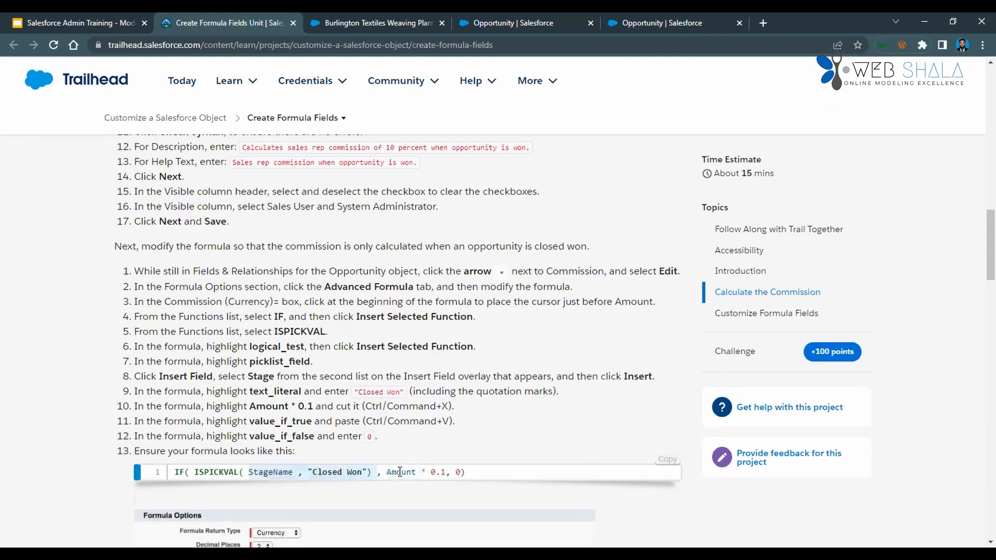
double_click(402, 472)
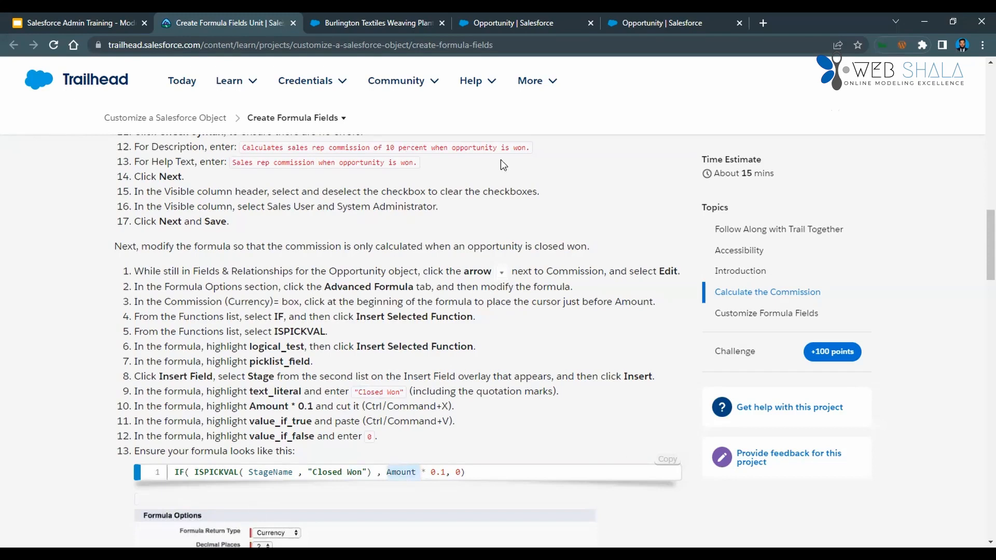
Open the Opportunity object's Commission field for editing and switch its formula to the Advanced Formula editor.
key(ctrl+Tab)
key(ctrl+Tab)
key(ctrl+Tab)
key(ctrl+shift+Tab)
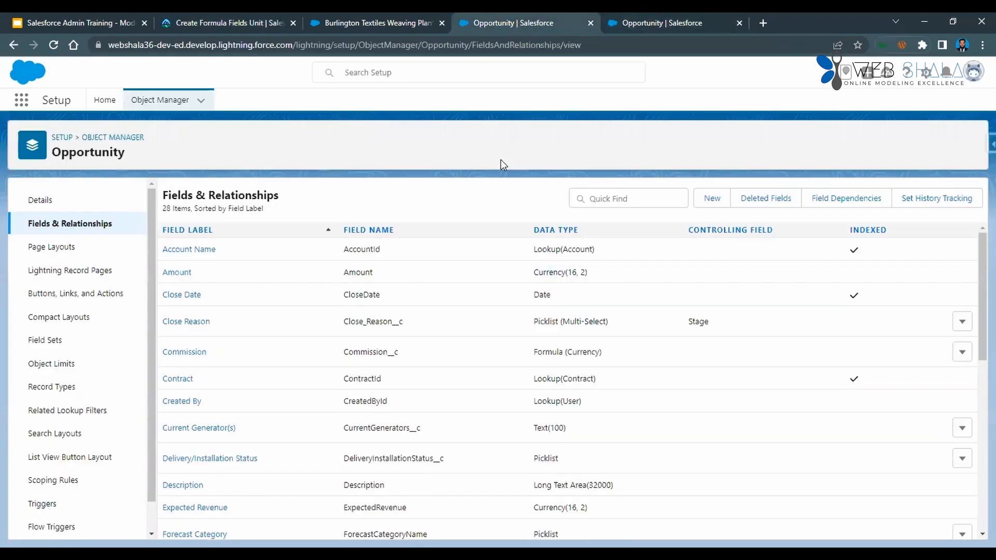
scroll(211, 323, down, 8)
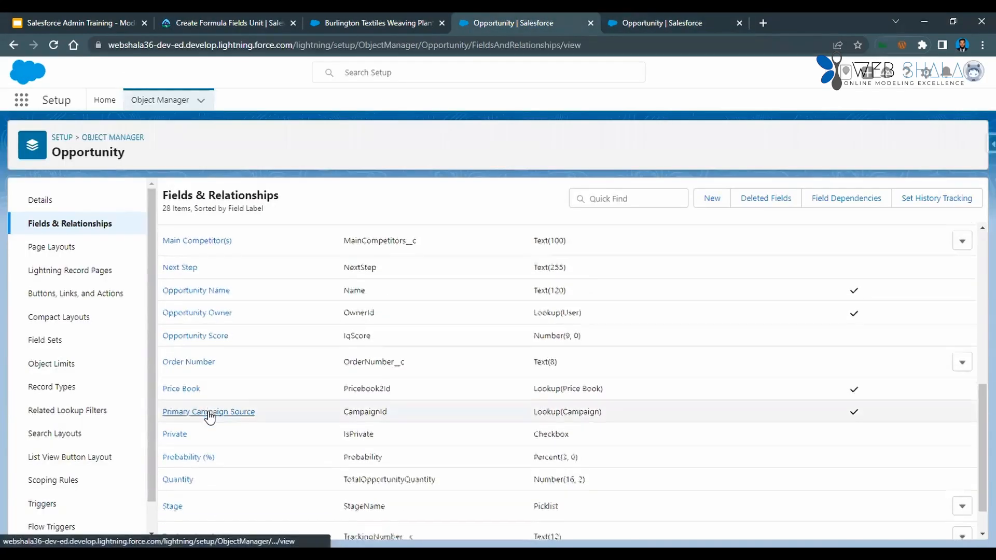
scroll(210, 417, up, 6)
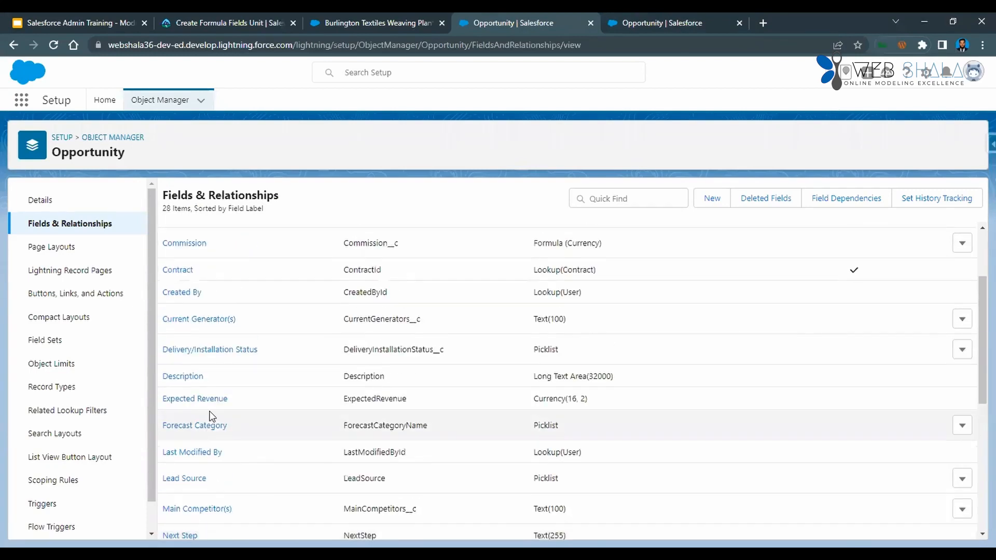
click(203, 245)
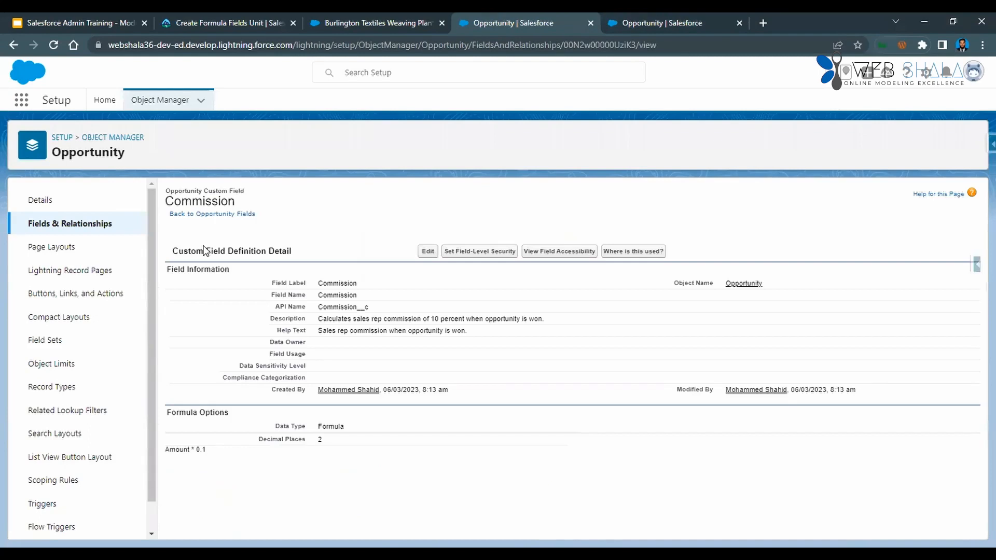
click(428, 251)
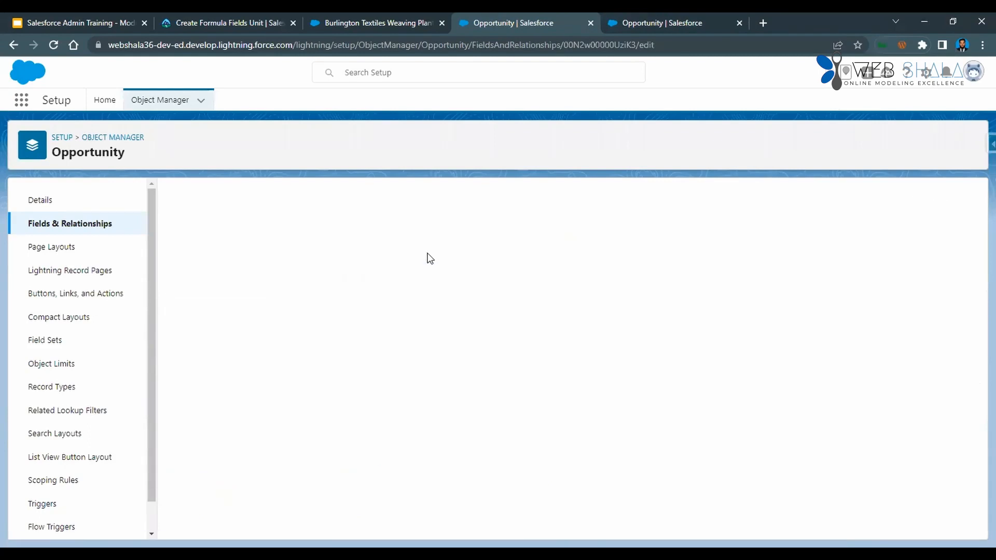
scroll(390, 395, down, 3)
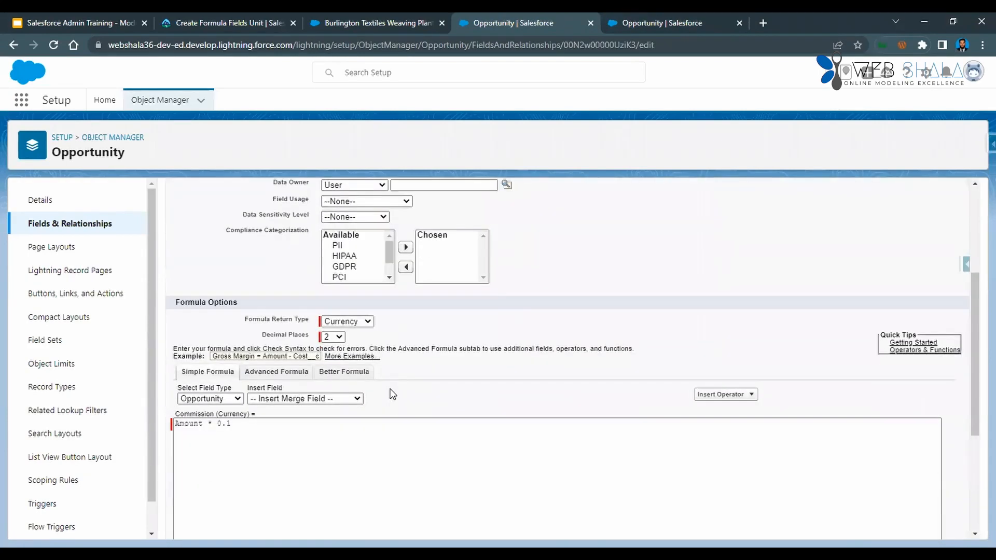
scroll(392, 394, down, 2)
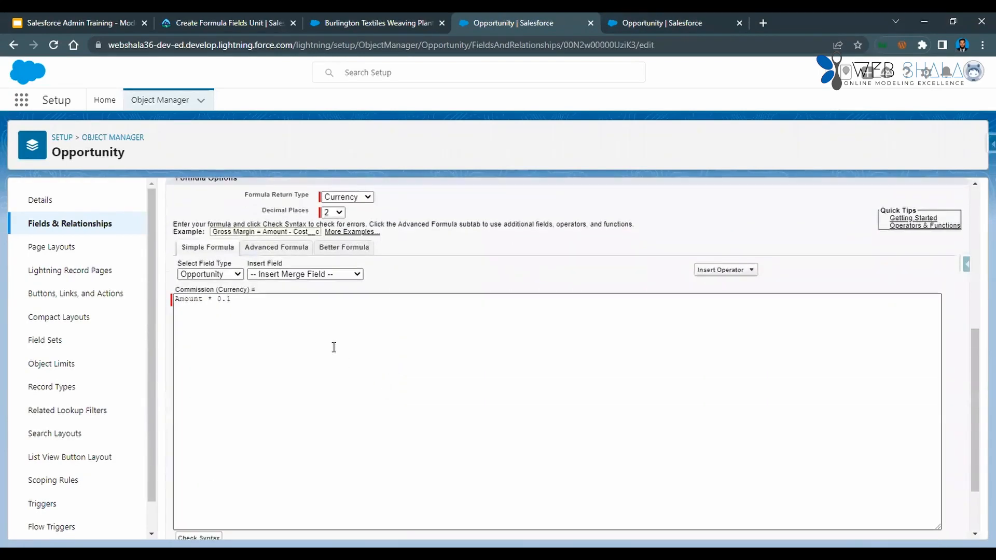
click(276, 248)
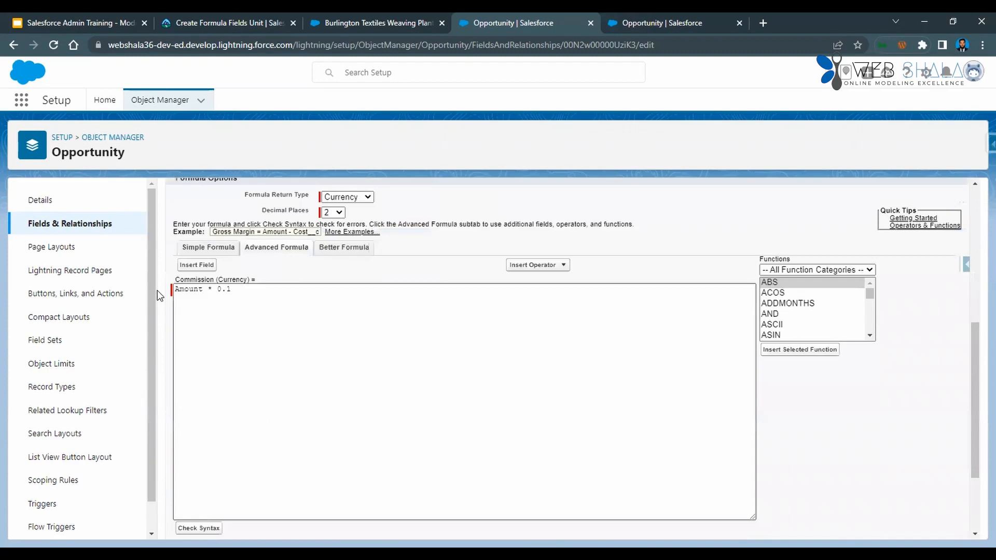
Insert the IF function before Amount * 0.1 and move Amount * 0.1 two lines below it.
click(176, 290)
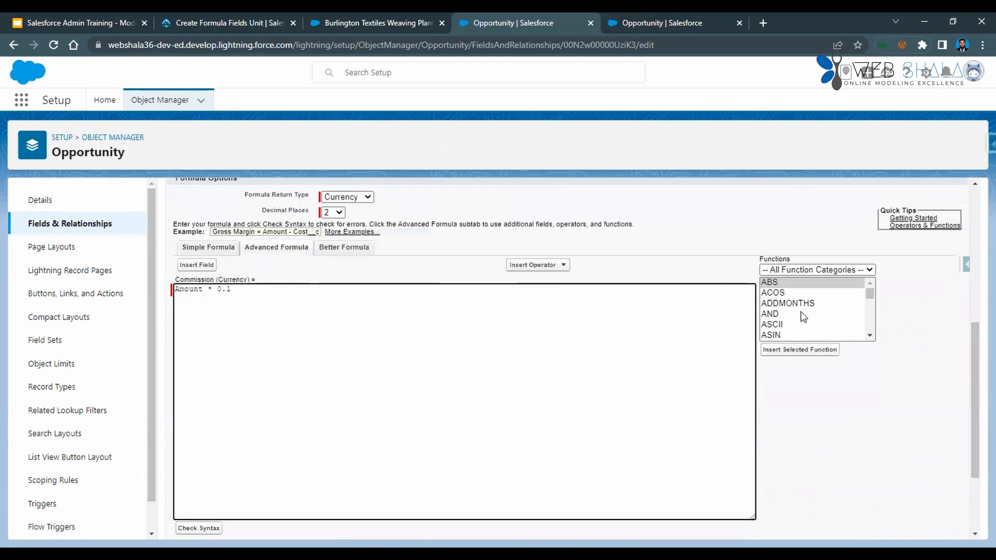
click(554, 265)
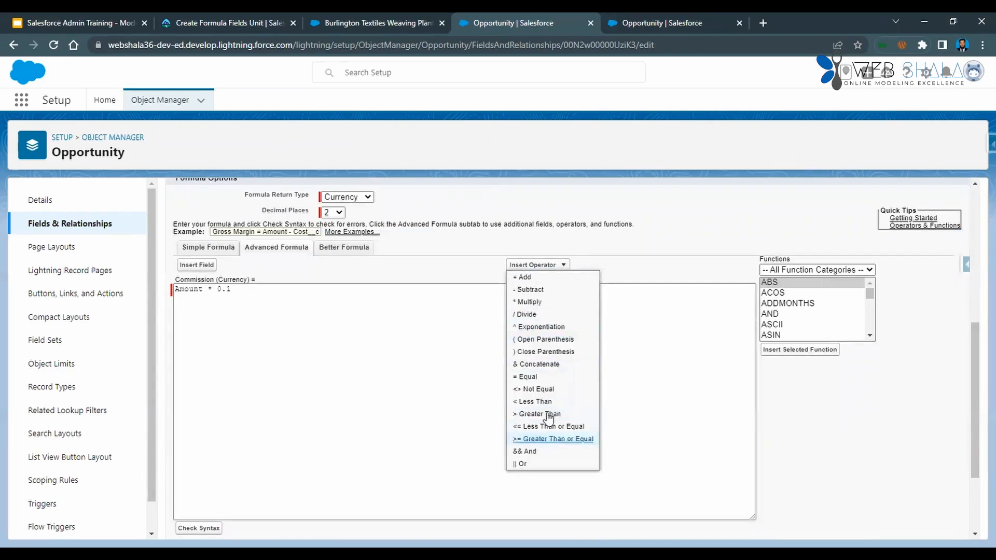
click(564, 265)
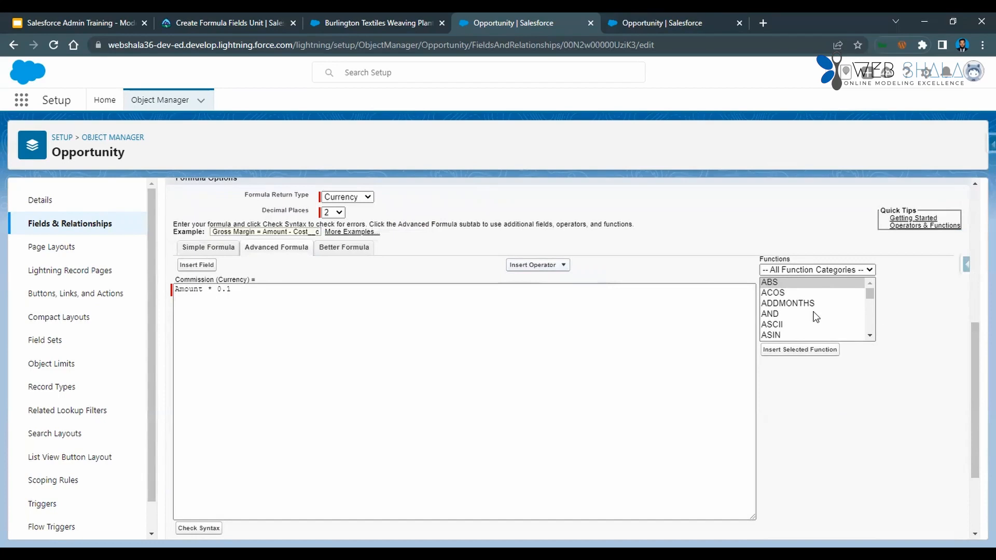
scroll(816, 316, down, 8)
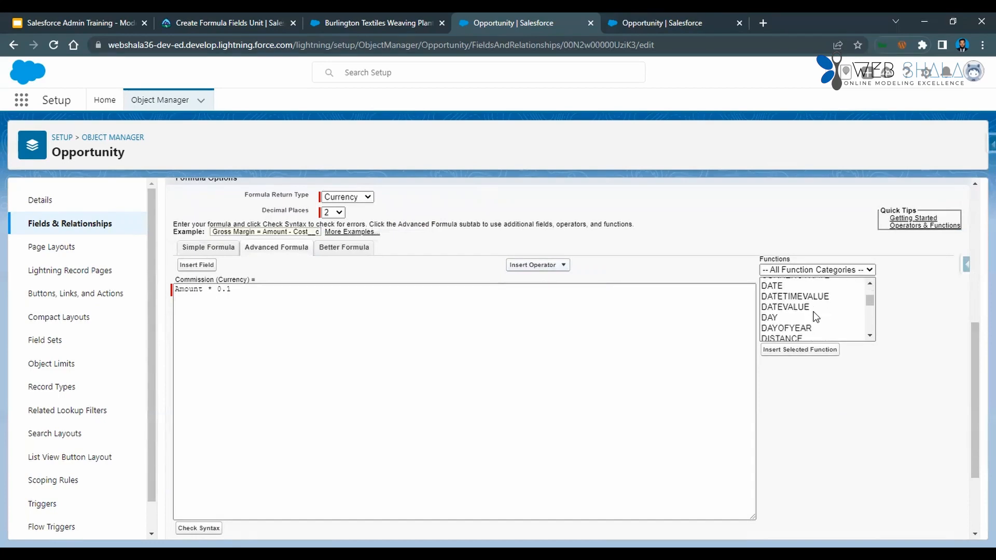
scroll(816, 317, down, 2)
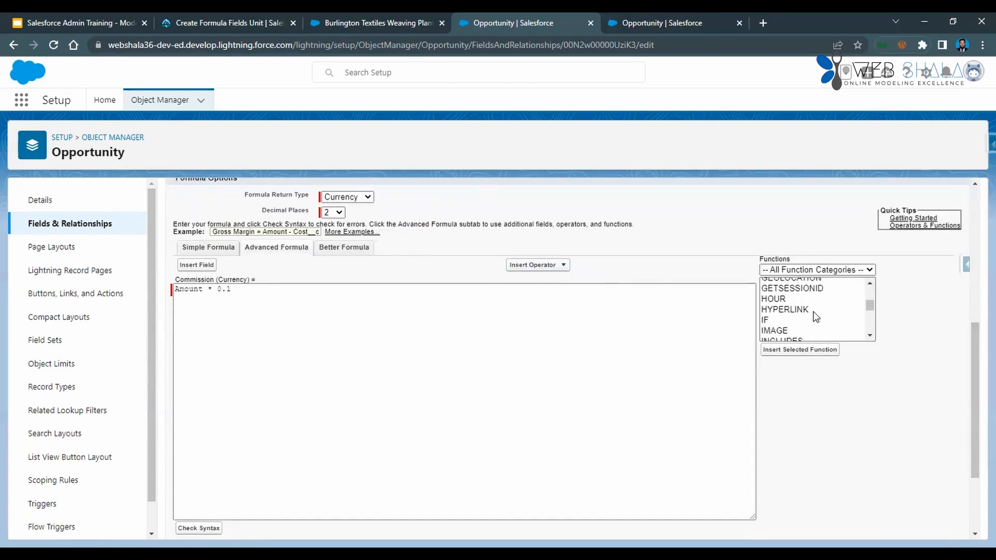
double_click(771, 320)
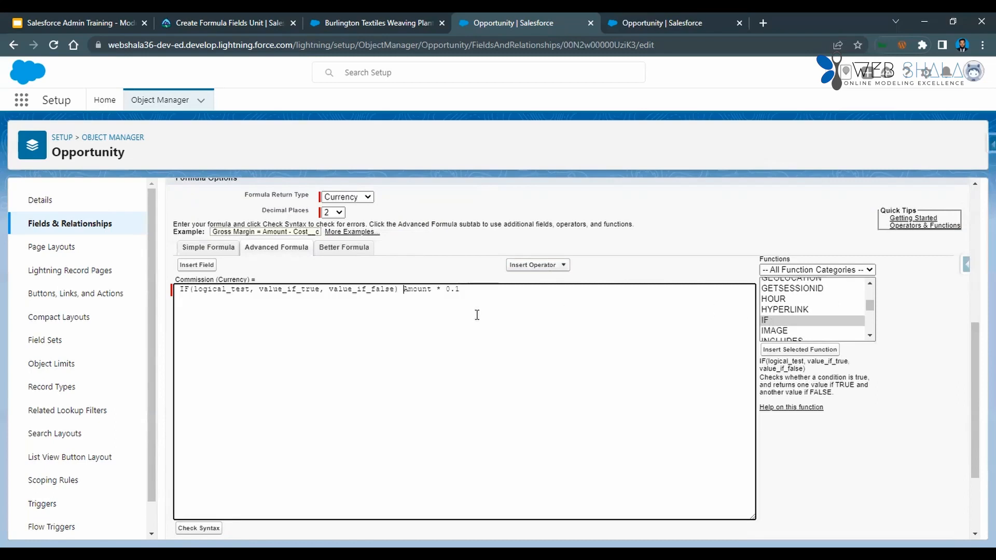
key(Return)
key(Return)
Replace the logical_test placeholder of the IF function with the ISPICKVAL function.
double_click(224, 289)
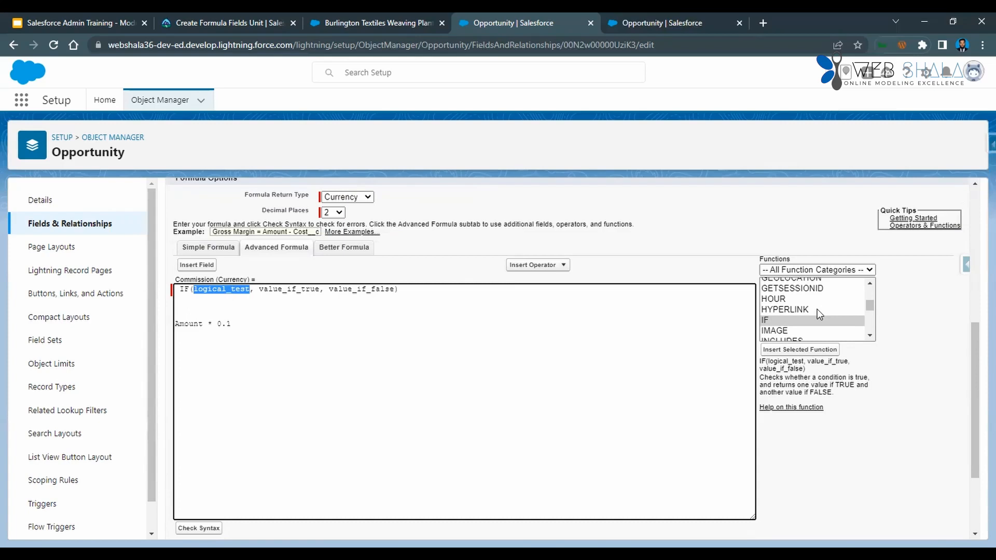
scroll(819, 311, down, 4)
scroll(820, 315, down, 2)
scroll(820, 315, up, 2)
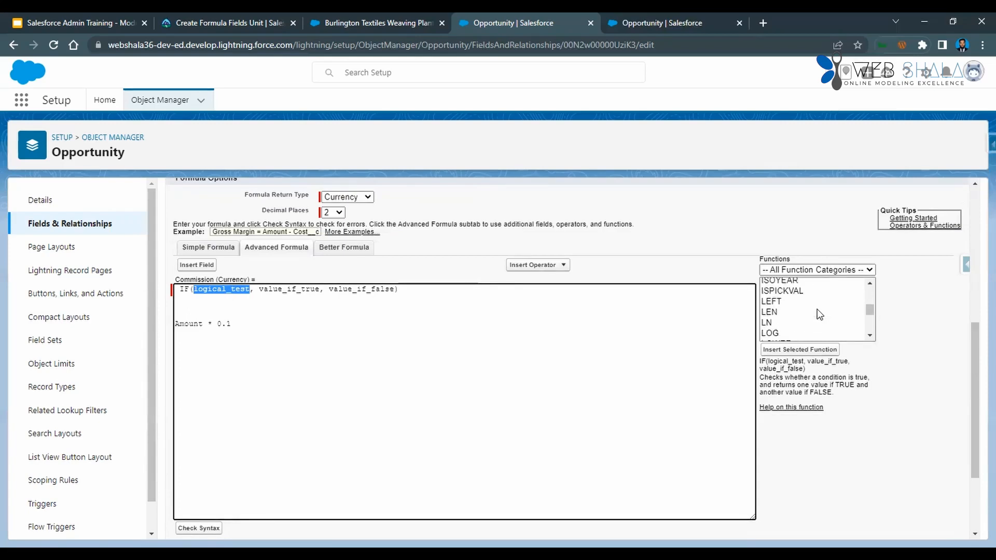
double_click(784, 280)
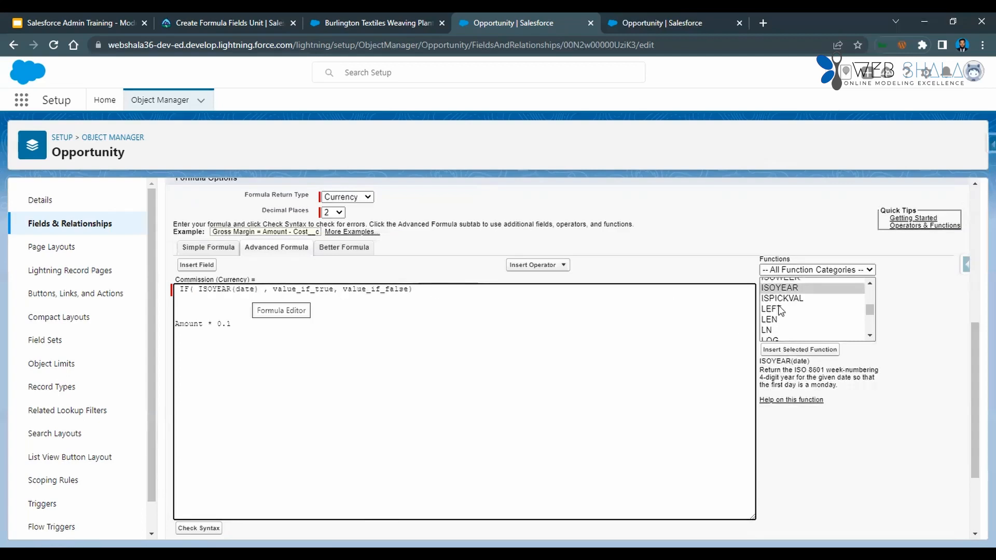
key(BackSpace)
key(BackSpace)
key(BackSpace)
key(BackSpace)
key(BackSpace)
key(BackSpace)
key(BackSpace)
key(BackSpace)
key(BackSpace)
key(BackSpace)
key(BackSpace)
key(BackSpace)
key(BackSpace)
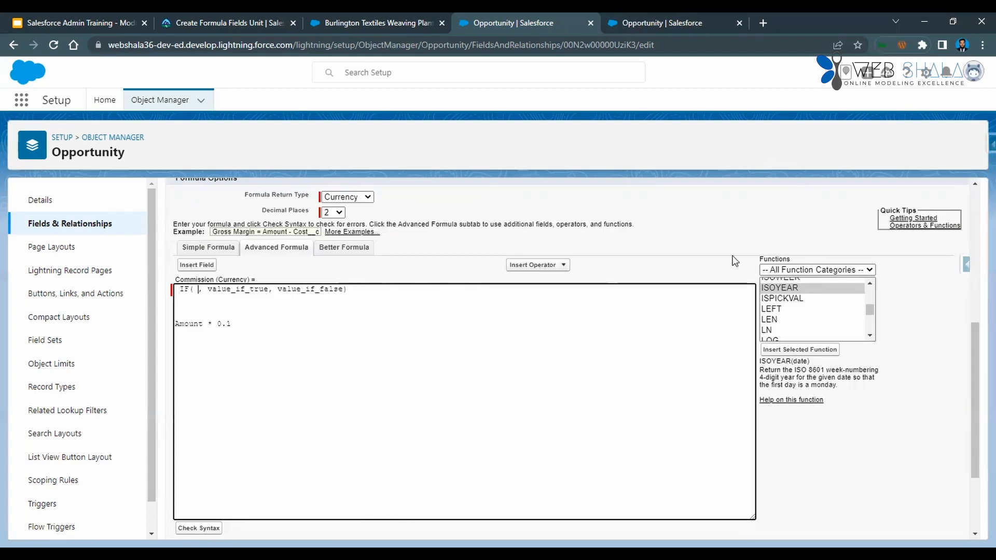
double_click(781, 299)
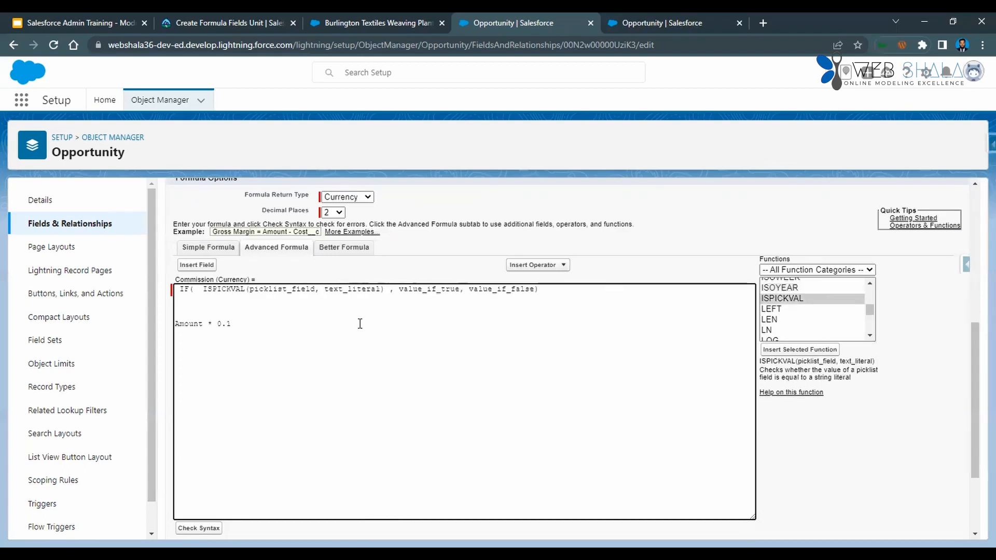
Replace the picklist_field placeholder in ISPICKVAL with the Opportunity's Stage field (StageName).
double_click(279, 289)
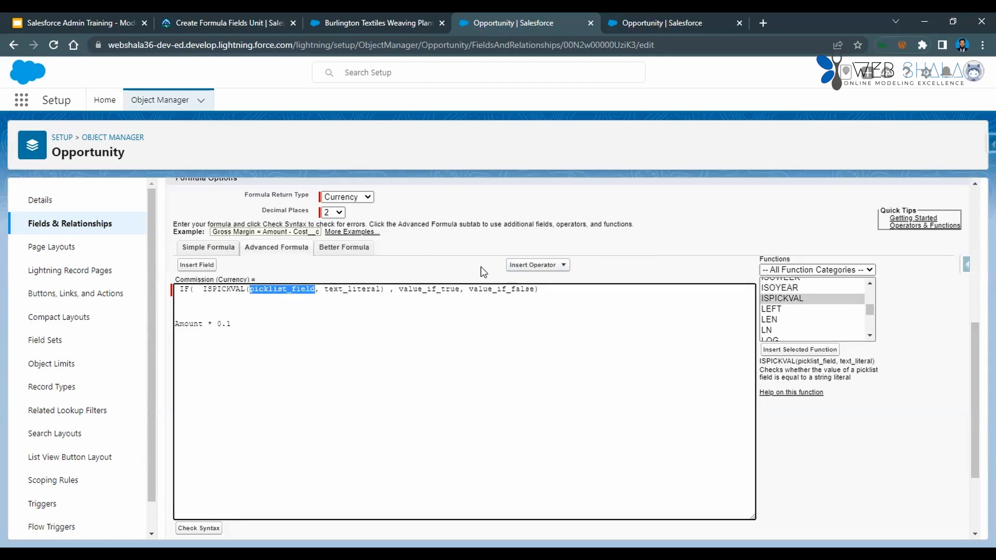
click(196, 266)
drag(527, 327, 527, 390)
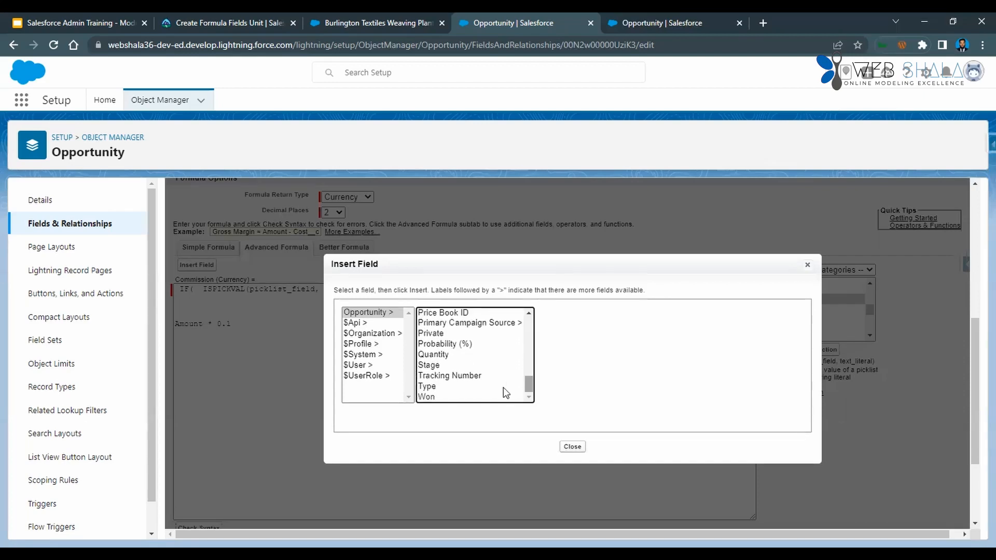
click(434, 367)
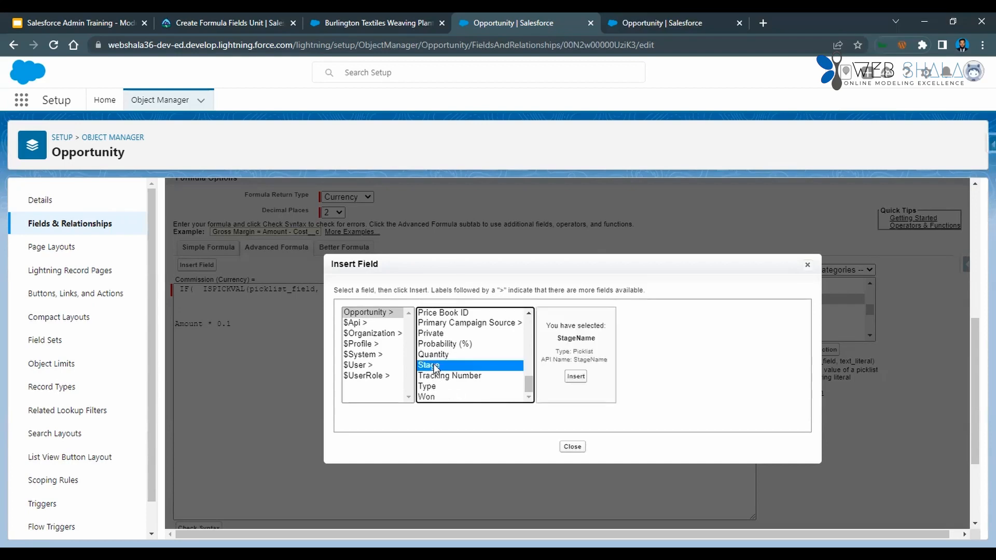
click(576, 376)
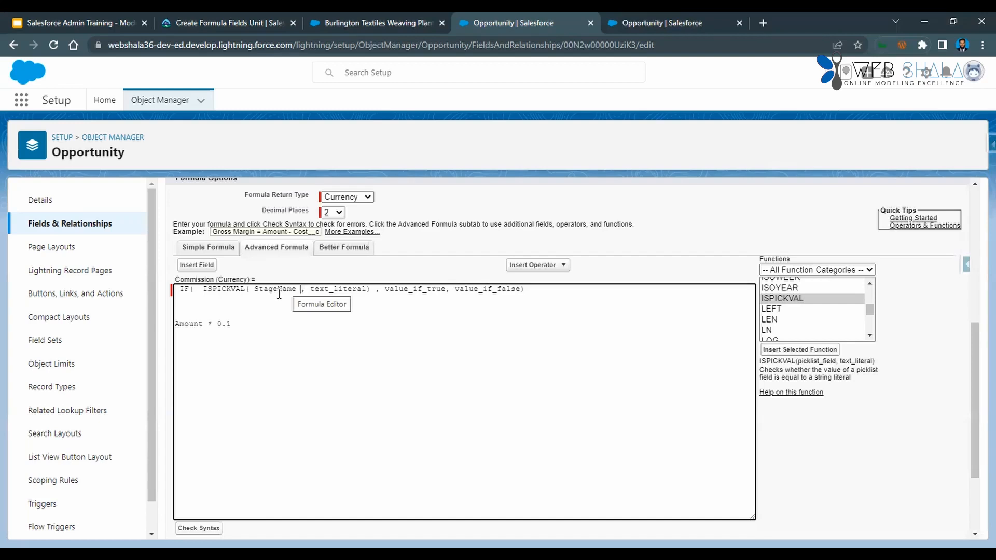
Replace the text_literal placeholder in ISPICKVAL with Closed Won, copied from the Trailhead instructions.
double_click(334, 289)
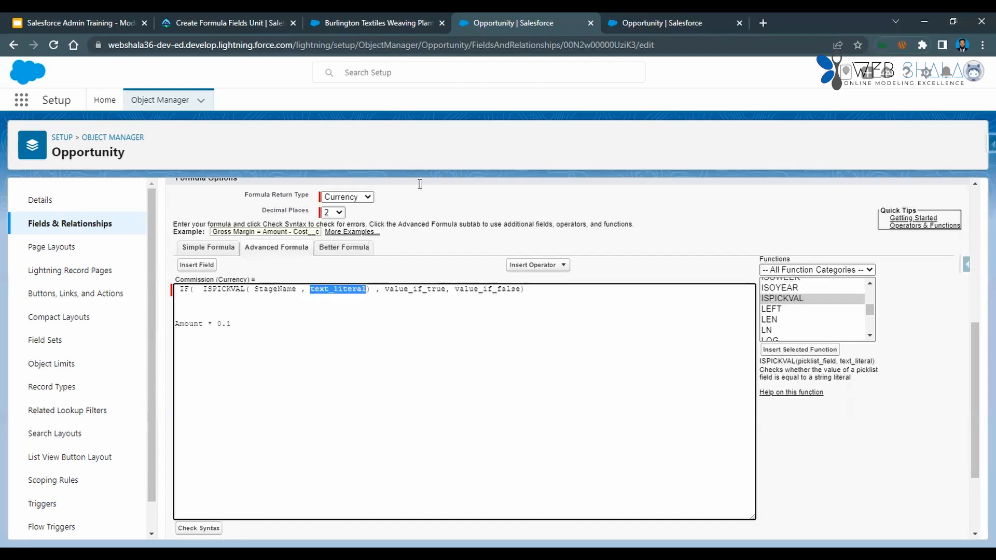
click(379, 23)
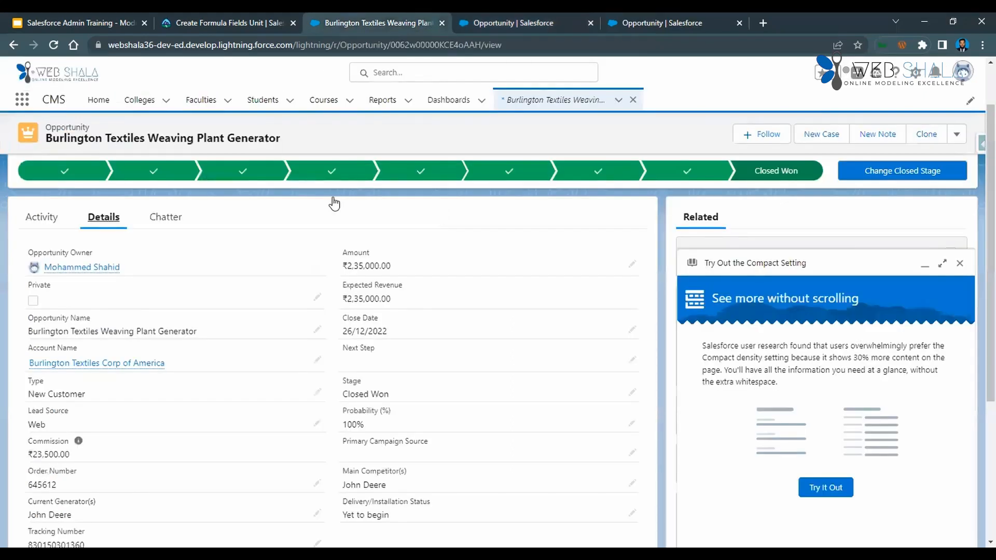
key(ctrl+shift+Tab)
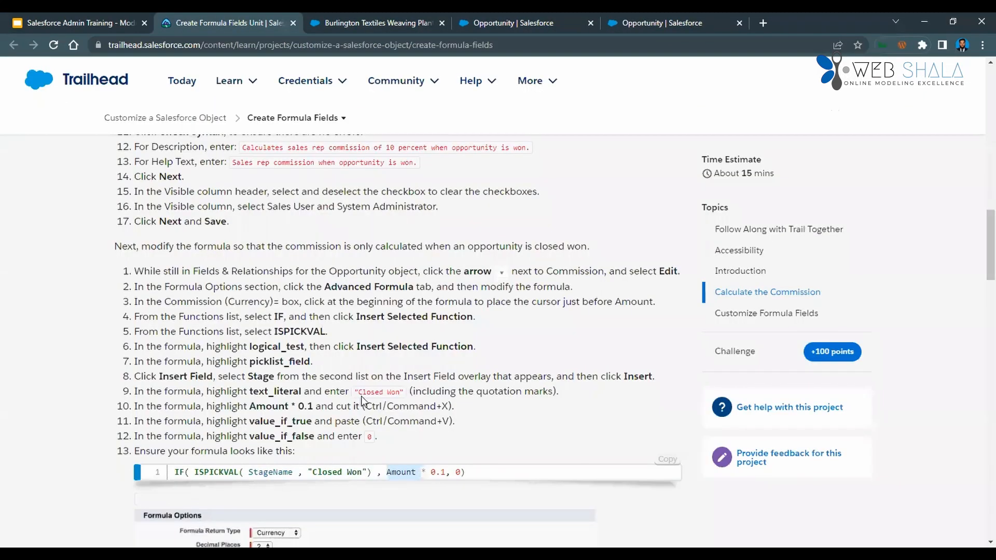
drag(359, 393, 401, 393)
key(ctrl+c)
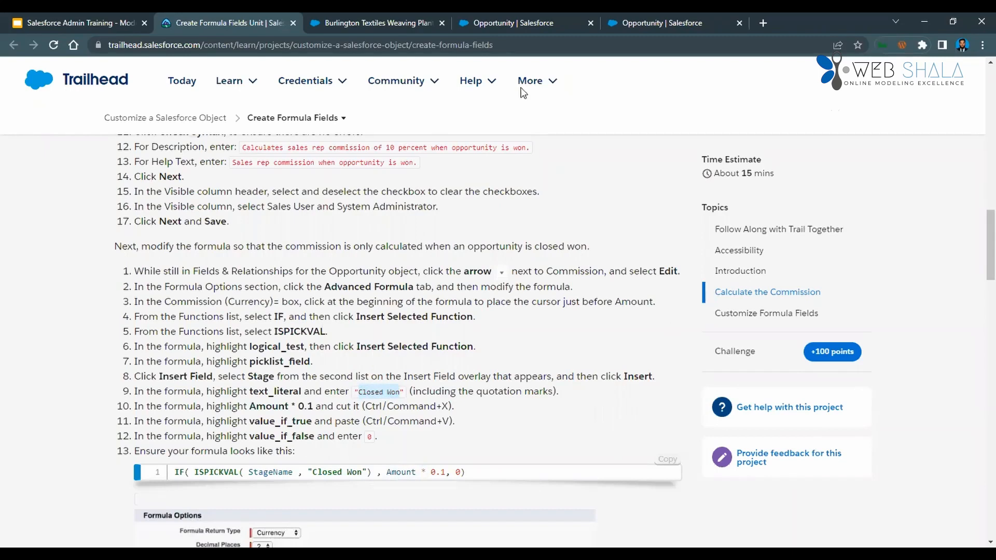
key(ctrl+Tab)
key(ctrl+Tab)
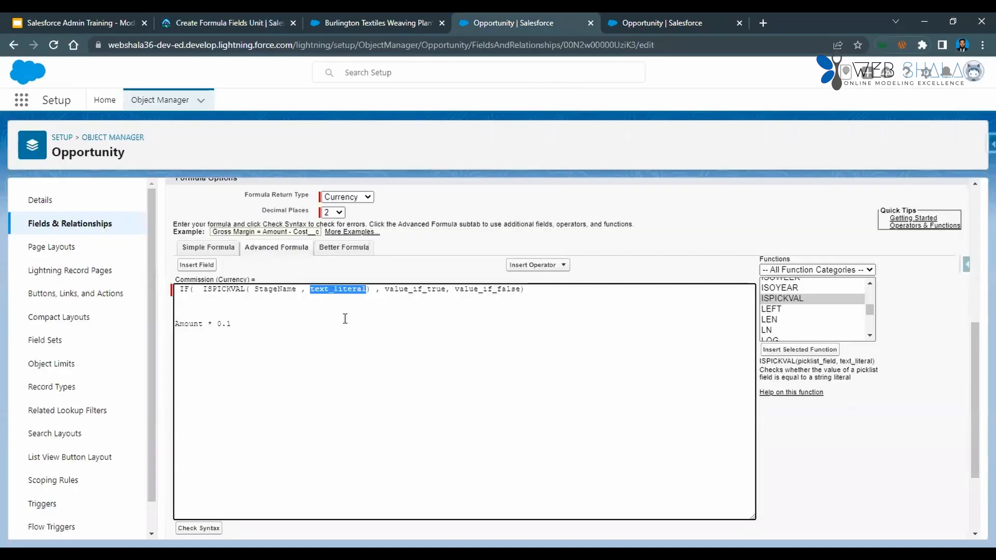
key(ctrl+v)
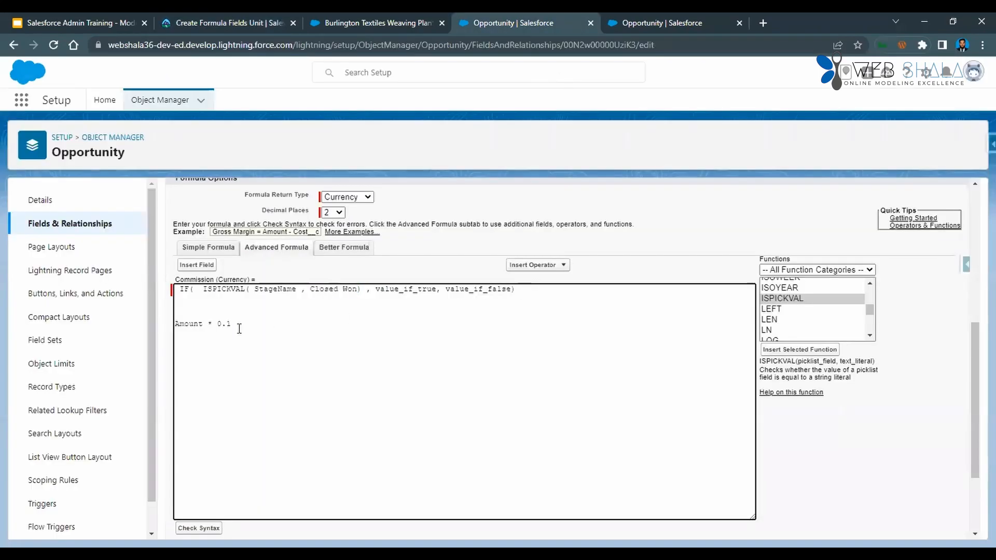
Move Amount * 0.1 into the IF function in place of the value_if_true placeholder.
double_click(389, 293)
drag(232, 325, 171, 318)
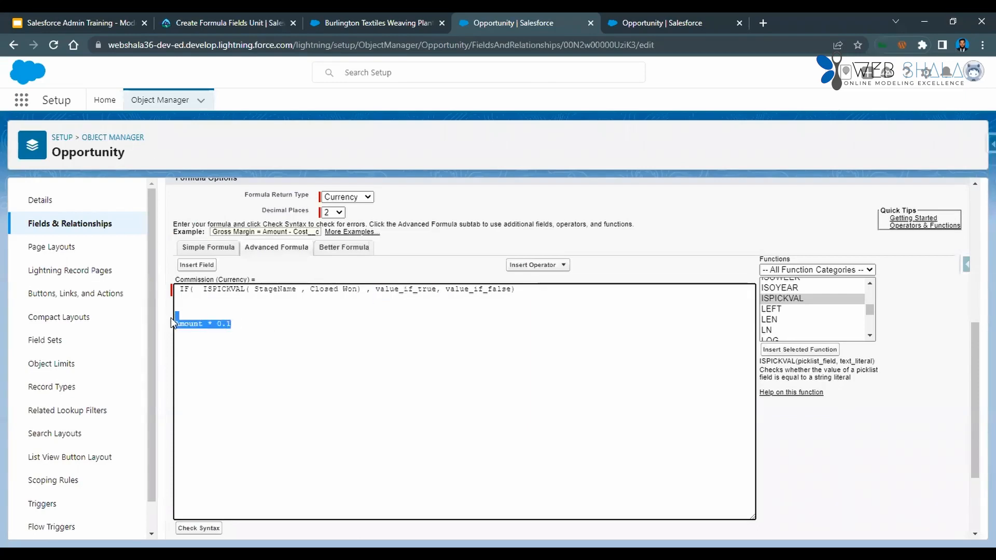
key(ctrl+x)
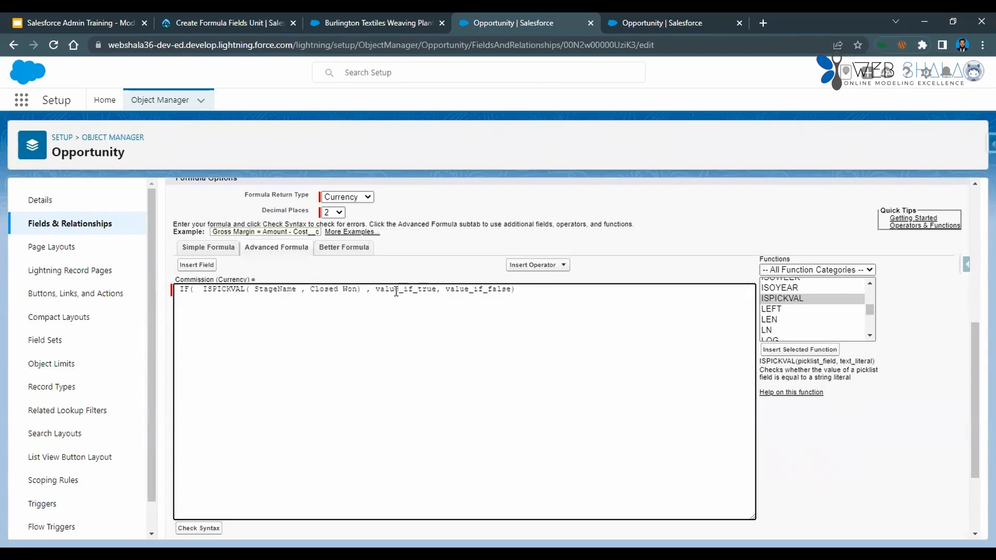
double_click(396, 292)
key(ctrl+v)
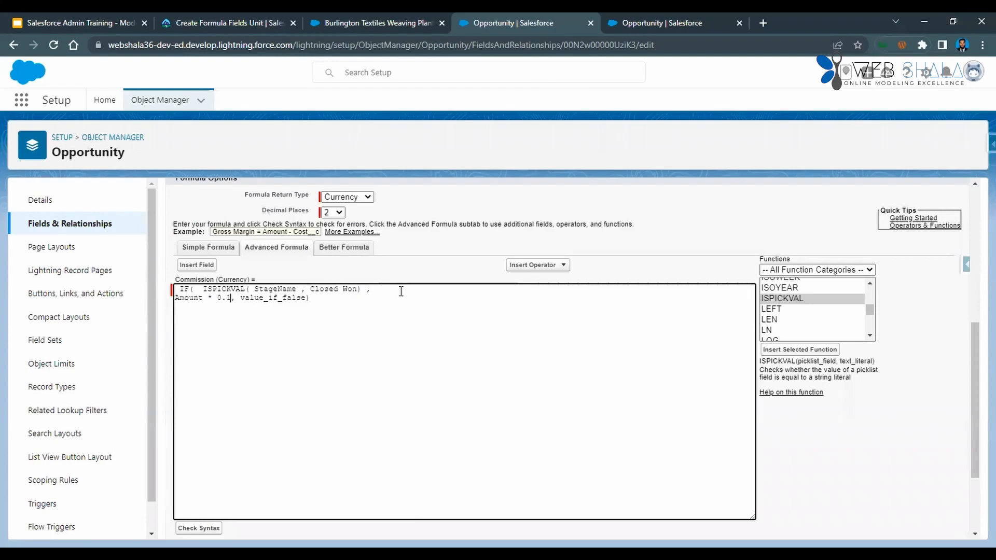
Replace the value_if_false placeholder with 0 and join the formula into a single line.
double_click(291, 295)
text(0)
click(177, 299)
key(BackSpace)
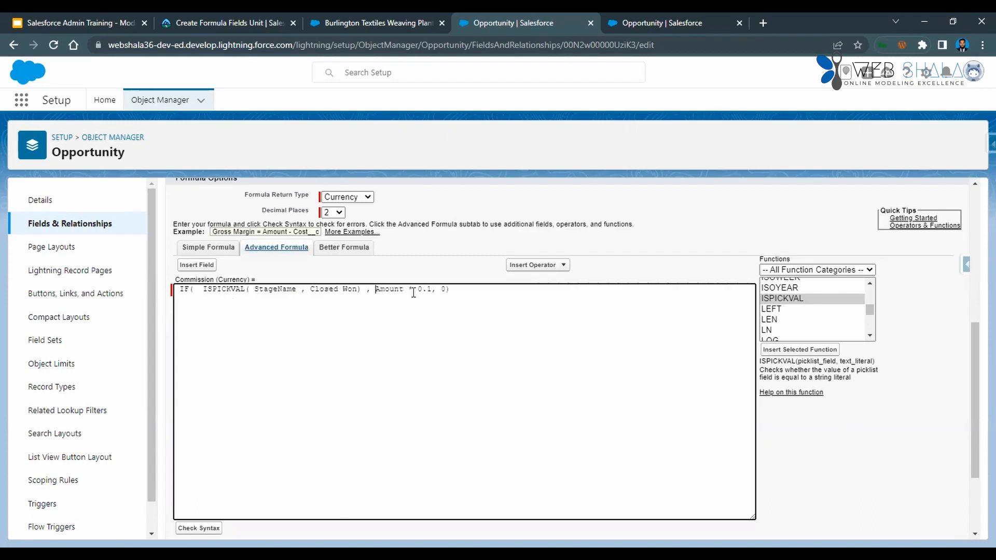
Compare the Commission formula with the expected formula in step 13 of the Trailhead instructions.
click(228, 23)
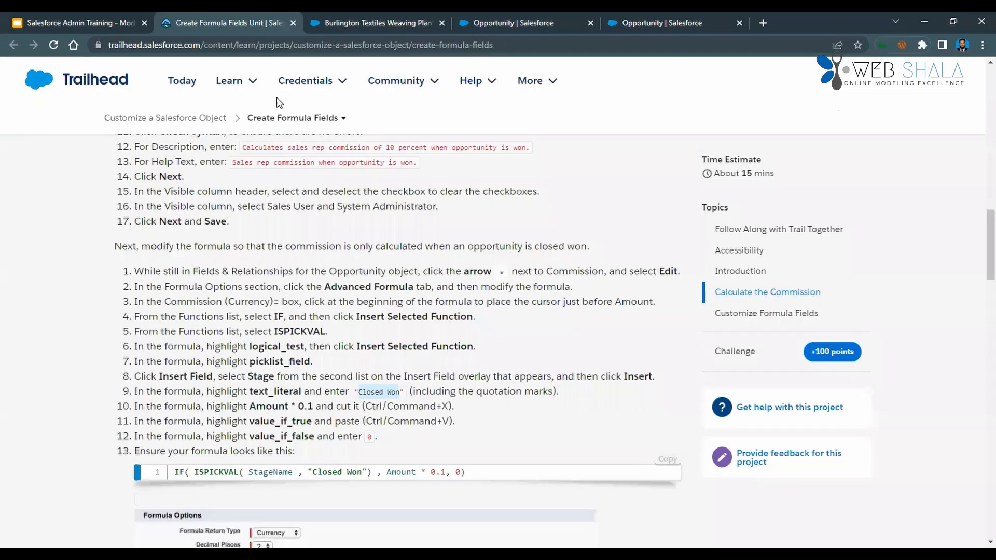
drag(176, 472, 553, 474)
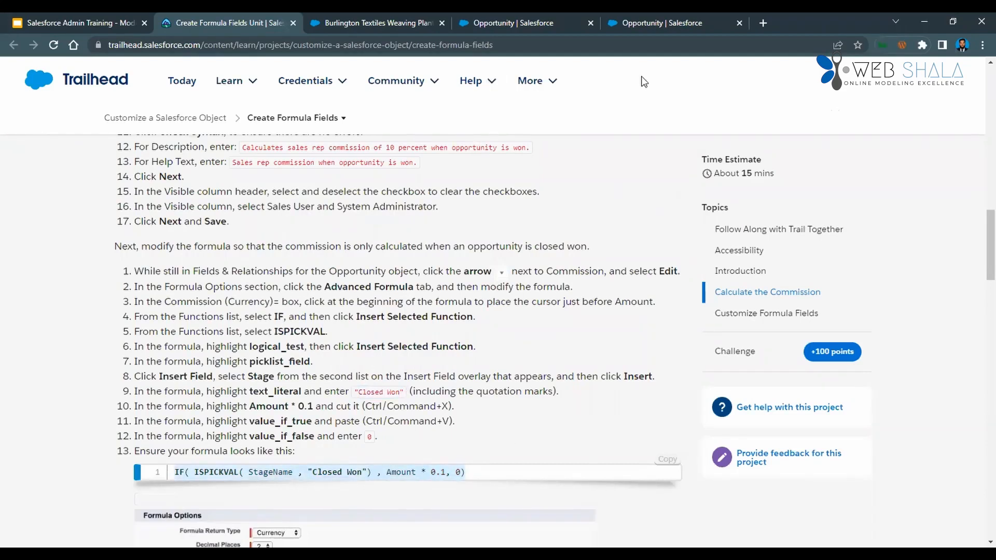
key(ctrl+Tab)
key(ctrl+Tab)
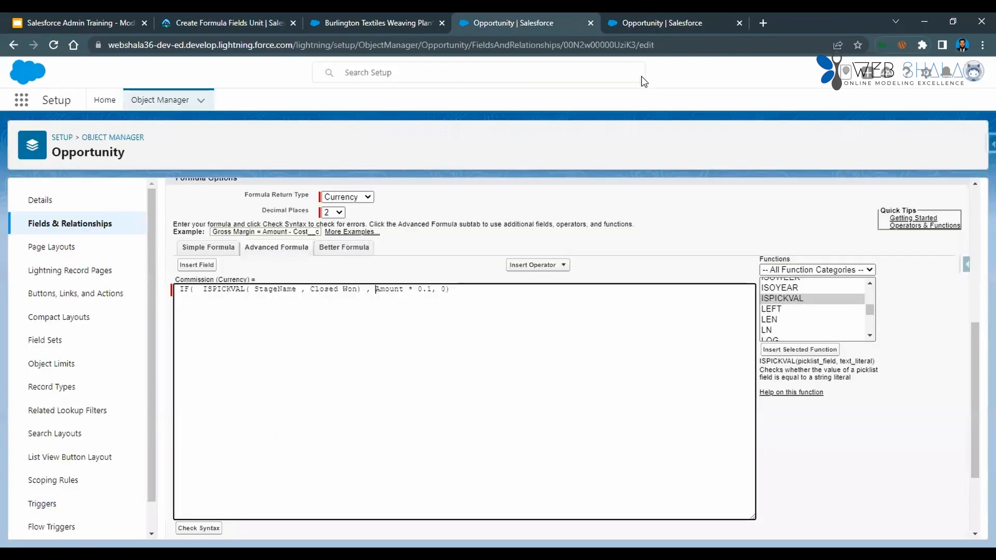
Insert a second IF function a few lines below the existing formula and examine its three placeholders.
click(486, 295)
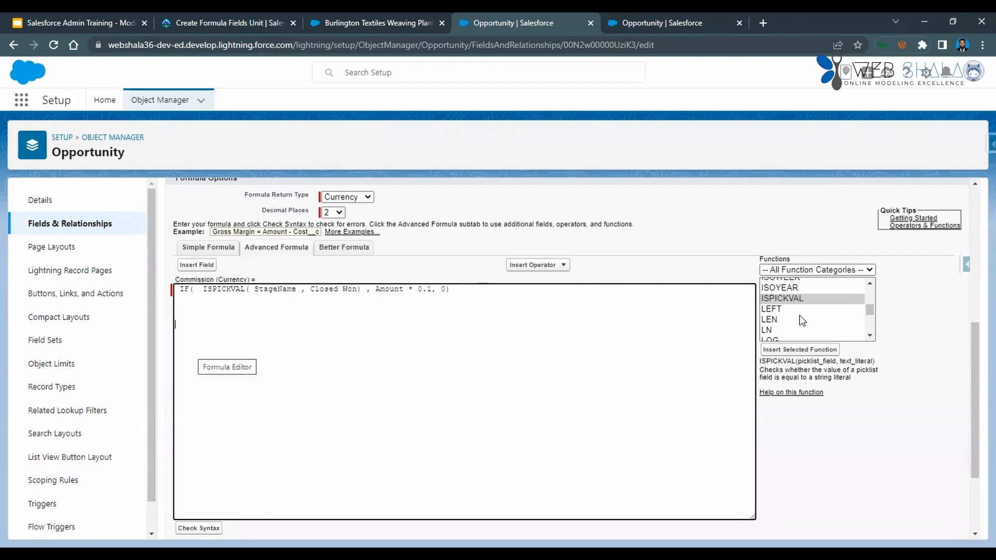
scroll(803, 319, up, 5)
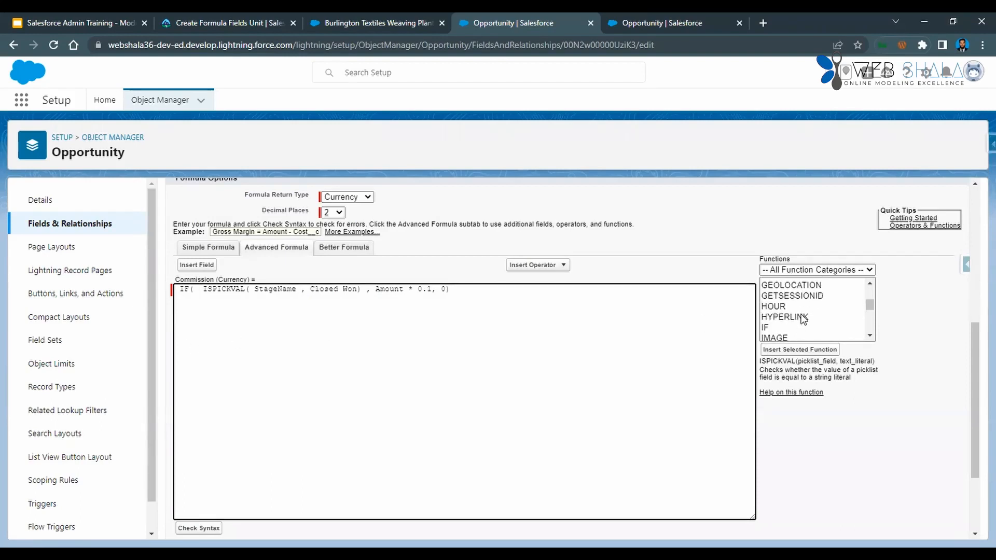
double_click(787, 331)
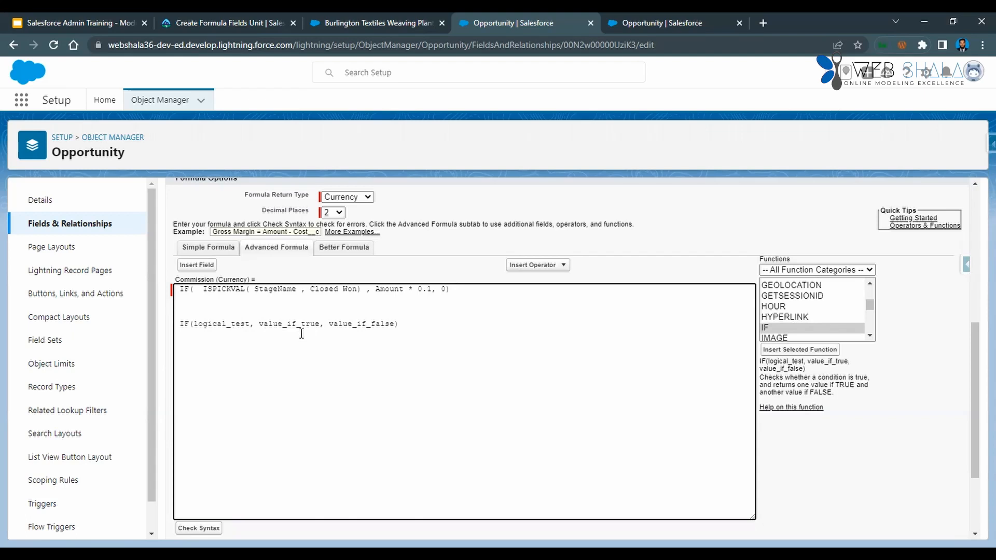
double_click(280, 323)
double_click(369, 324)
double_click(225, 324)
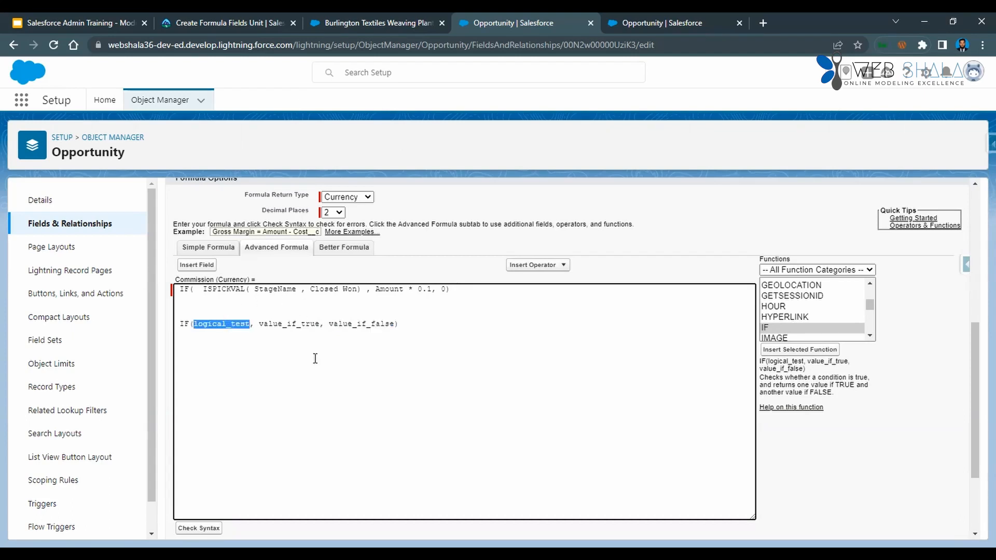
Recheck the Trailhead formula and enclose Closed Won in double quotation marks in the Commission formula.
key(ctrl+shift+Tab)
key(ctrl+shift+Tab)
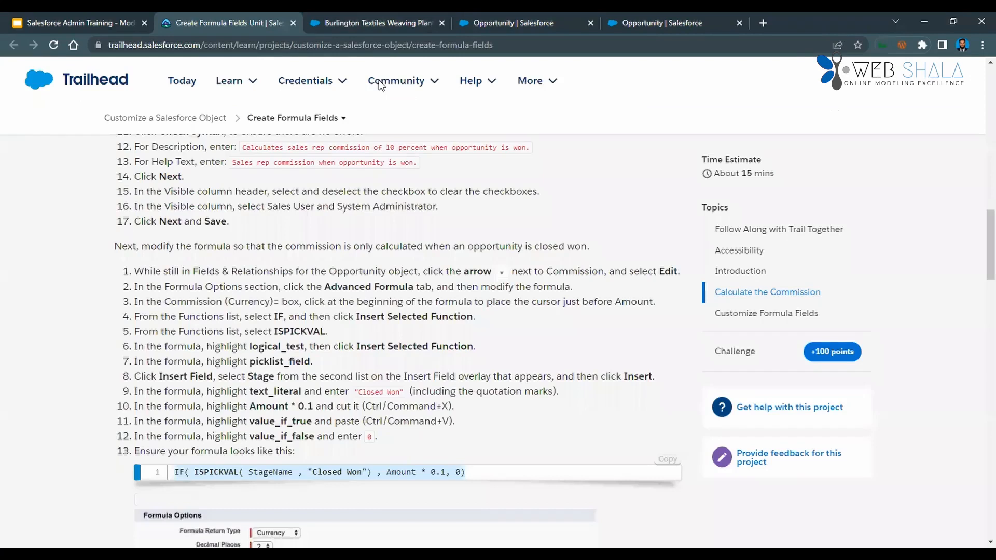
key(ctrl+Tab)
key(ctrl+Tab)
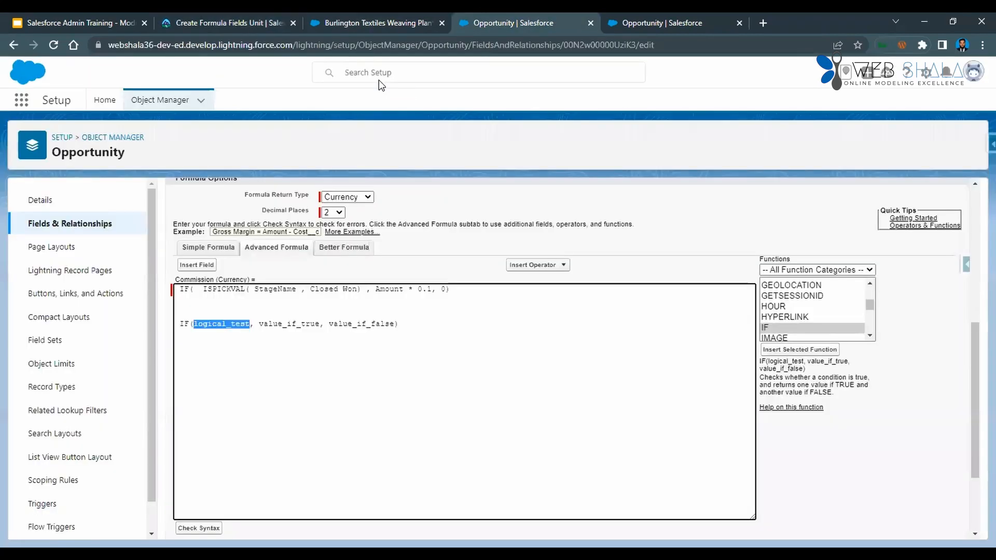
click(311, 289)
text(")
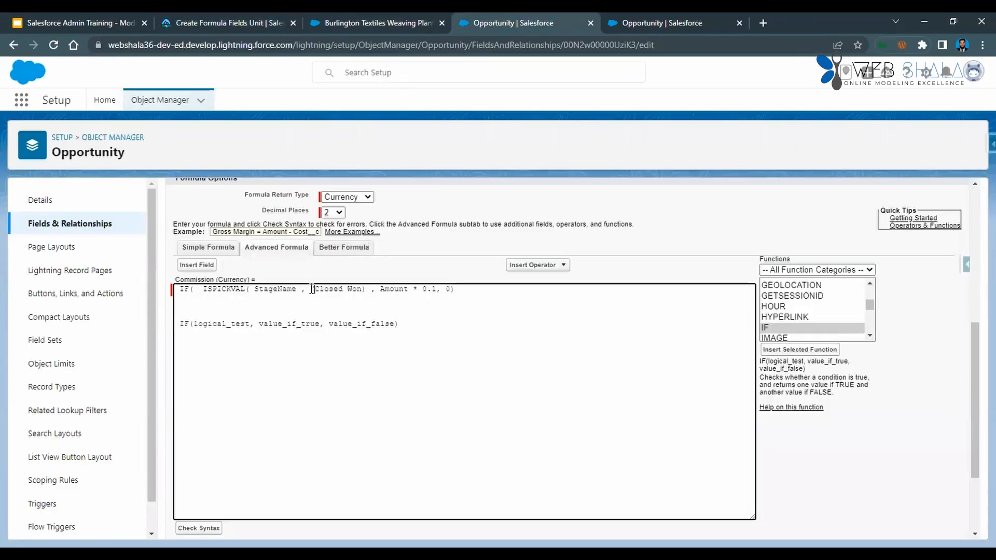
key(Right)
key(Right)
key(Right)
key(Right)
key(Right)
key(Right)
key(Right)
key(Right)
text(")
Replace the logical_test placeholder in the second IF formula with the ISPICKVAL function.
double_click(217, 324)
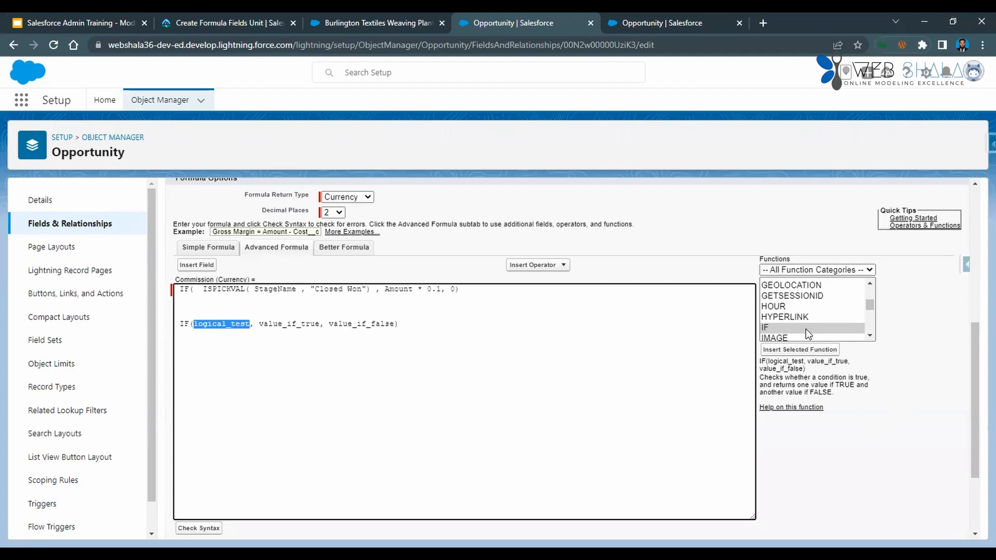
scroll(805, 329, down, 2)
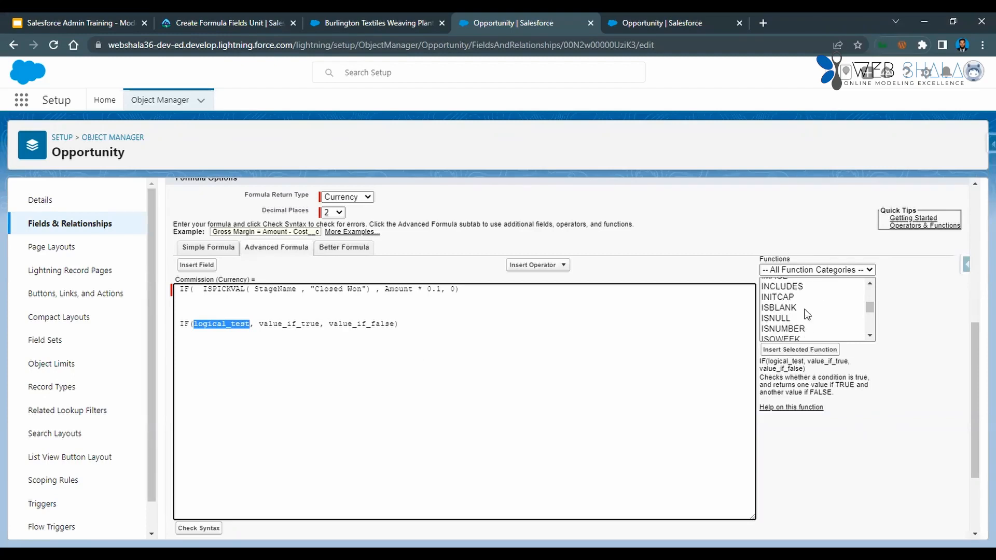
scroll(796, 317, down, 2)
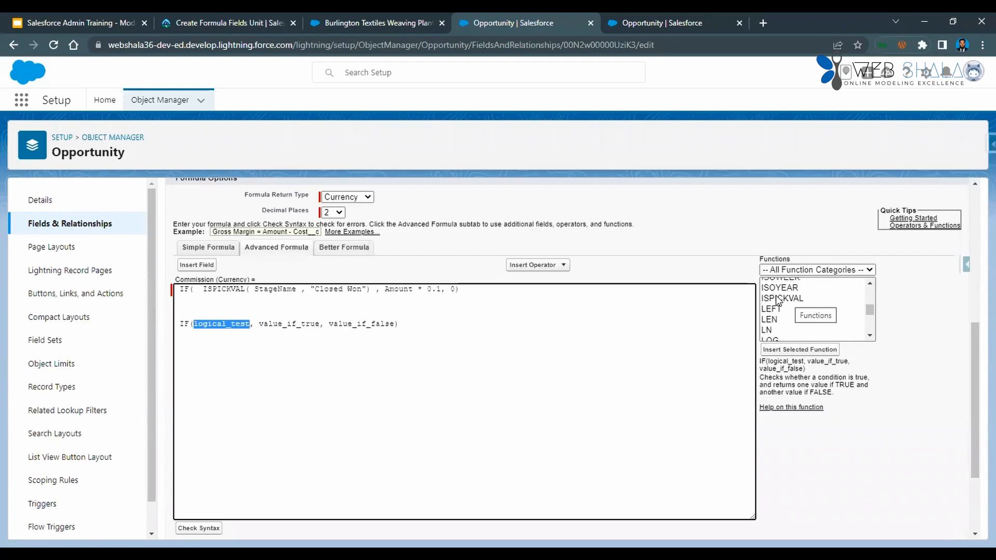
double_click(778, 299)
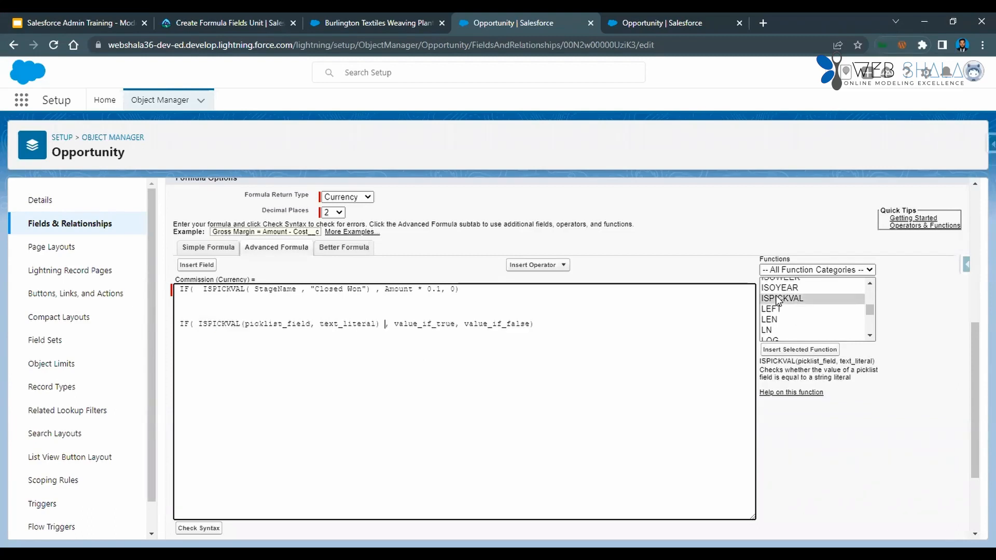
Replace the picklist_field placeholder in the second formula with the Opportunity's Stage field (StageName).
double_click(265, 323)
click(264, 345)
double_click(289, 326)
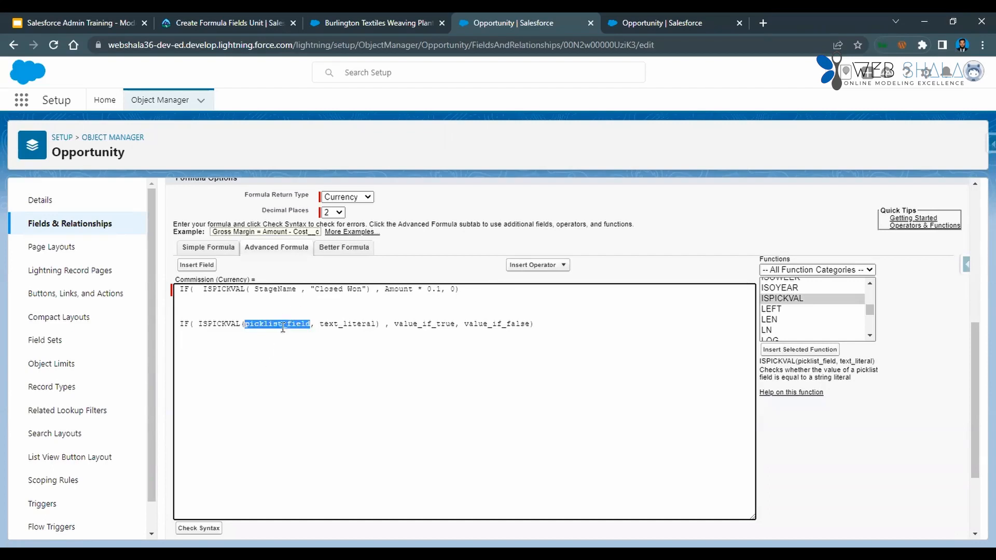
click(200, 268)
scroll(474, 366, down, 8)
scroll(474, 366, down, 3)
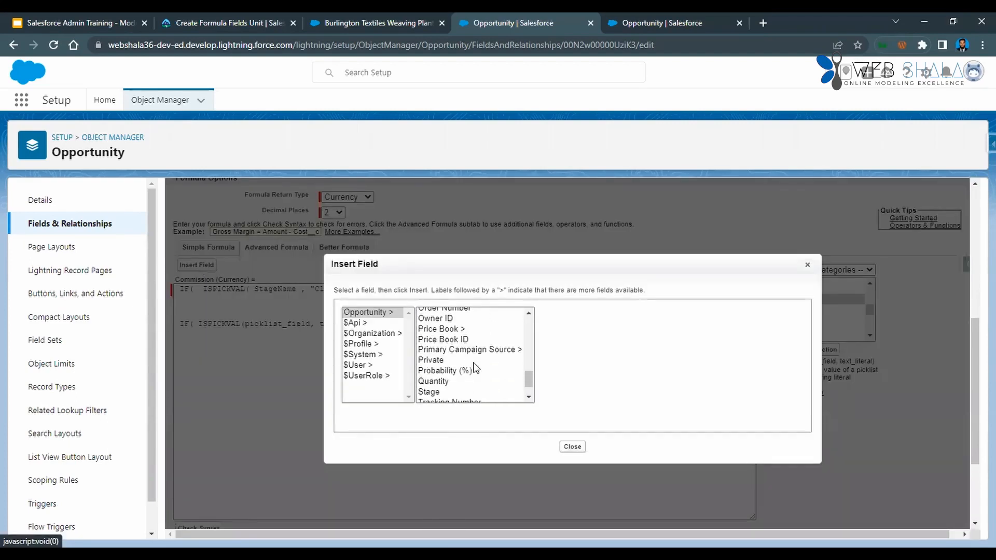
click(450, 392)
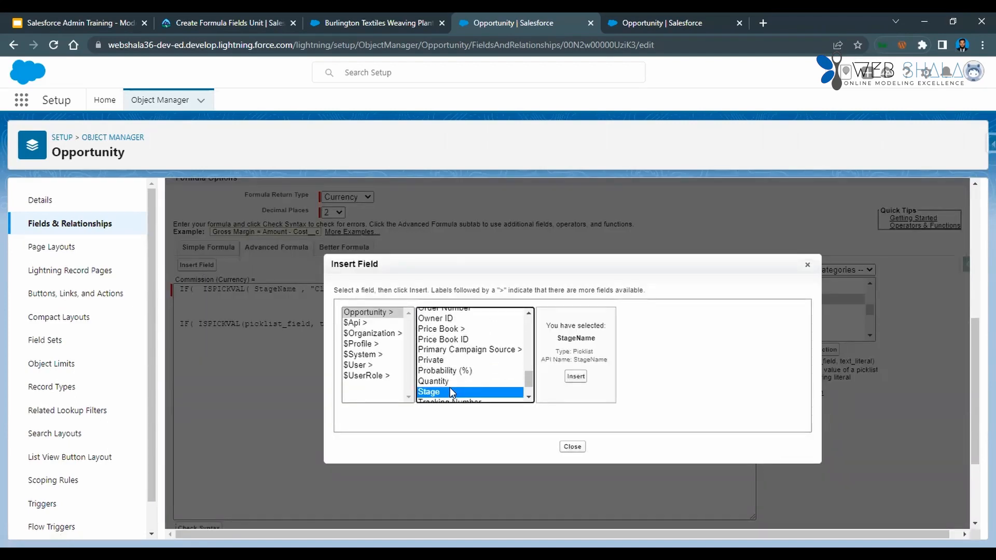
click(576, 376)
Delete the second IF formula below the Commission formula and check the remaining formula's syntax.
click(307, 288)
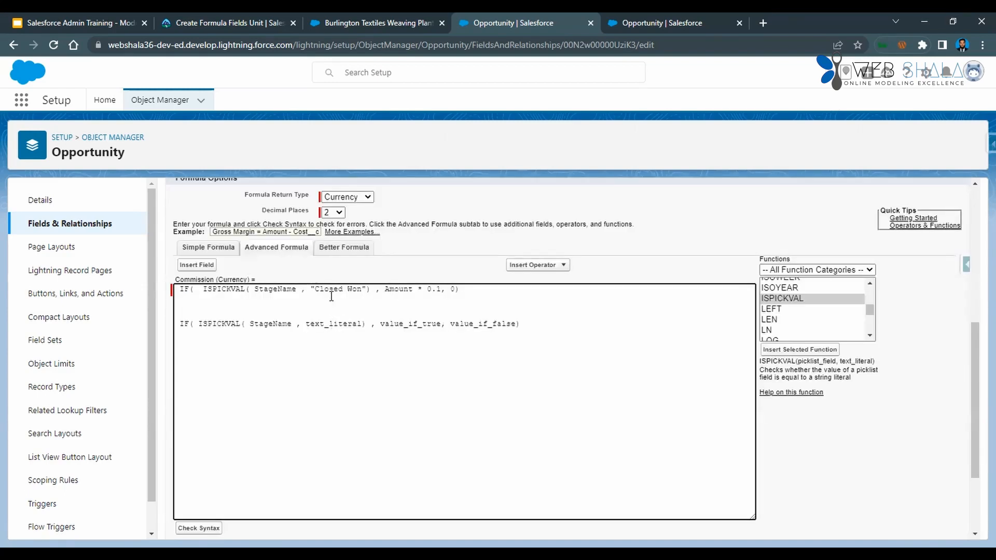
double_click(327, 324)
double_click(407, 323)
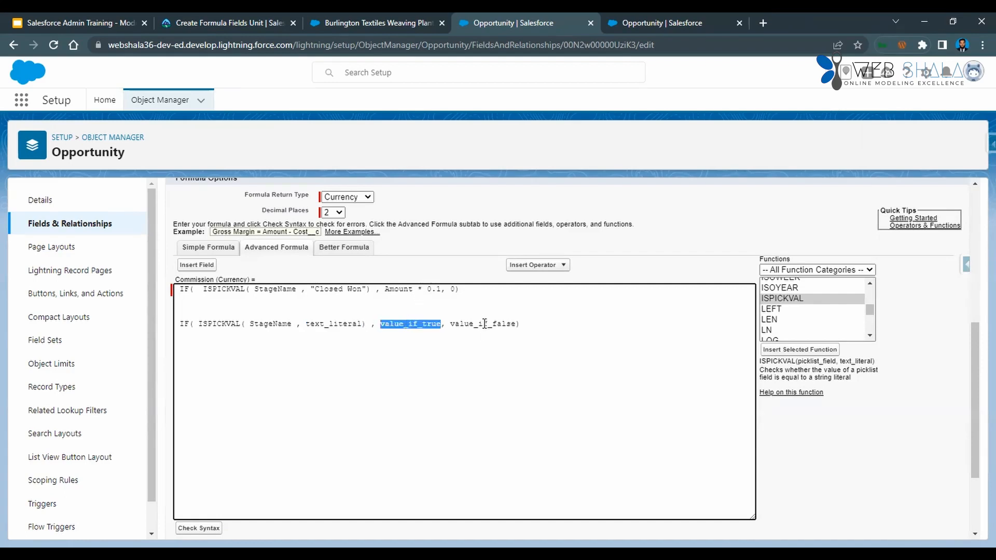
click(527, 324)
drag(527, 324, 168, 318)
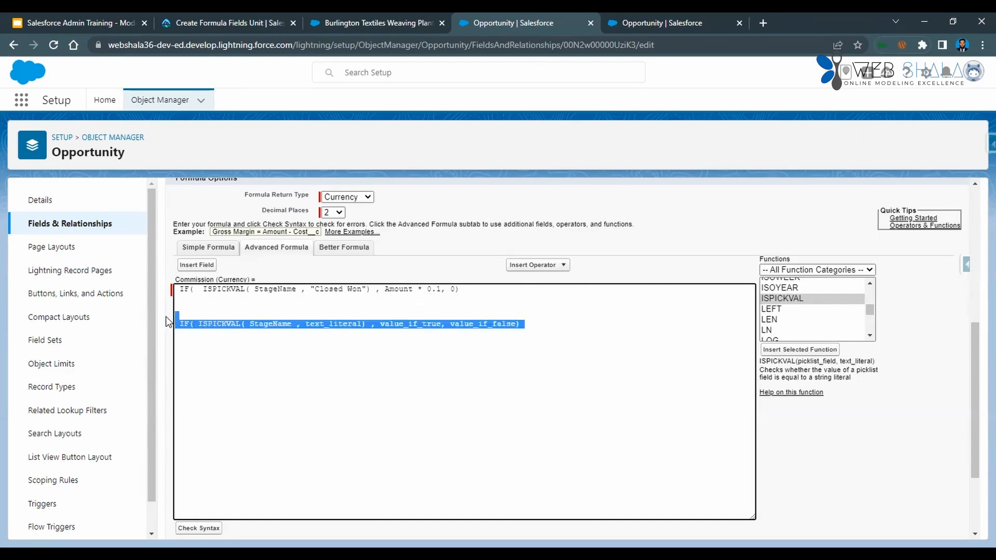
key(BackSpace)
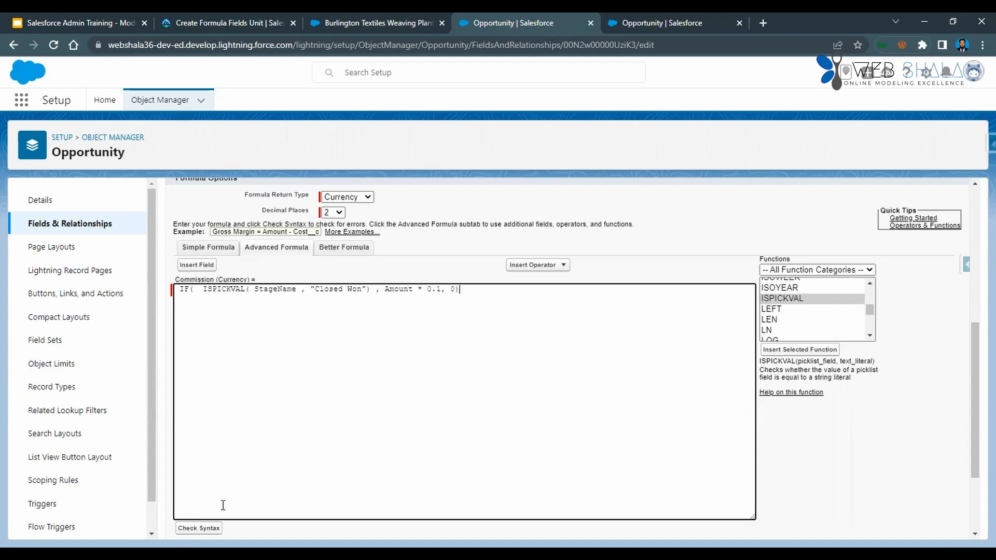
scroll(289, 437, down, 7)
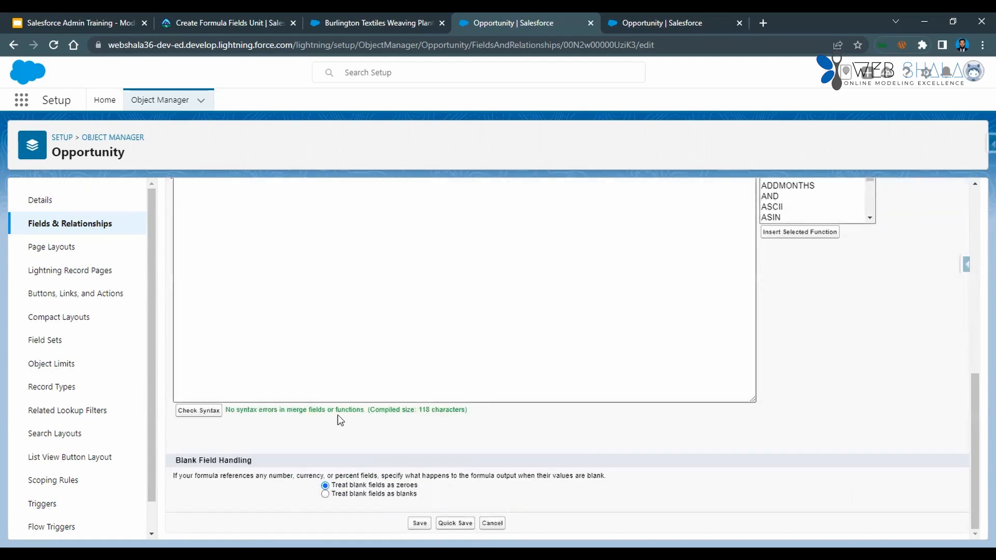
Remove the quotation marks around Closed Won and check the formula's syntax to test for an error.
scroll(394, 410, up, 4)
click(310, 359)
key(BackSpace)
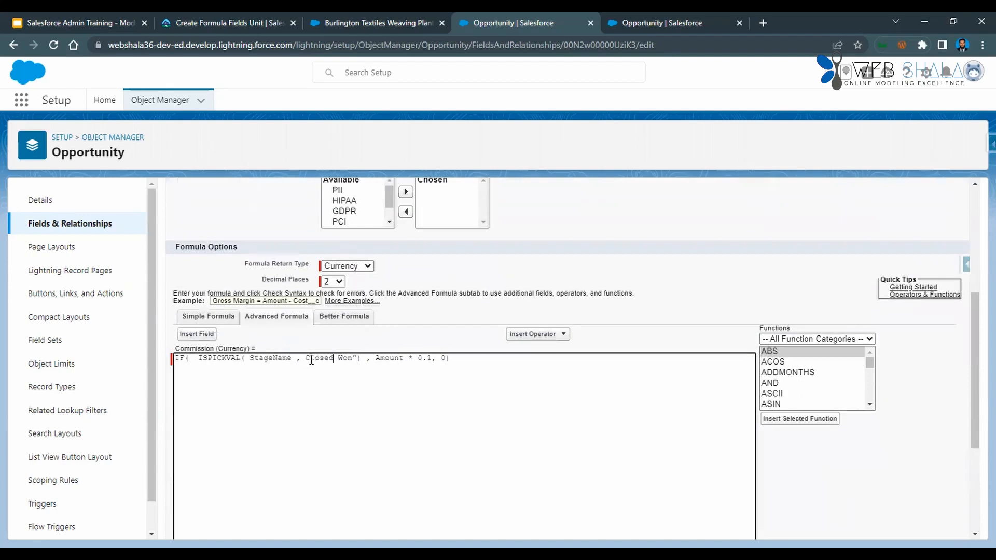
key(BackSpace)
scroll(311, 359, down, 4)
click(199, 411)
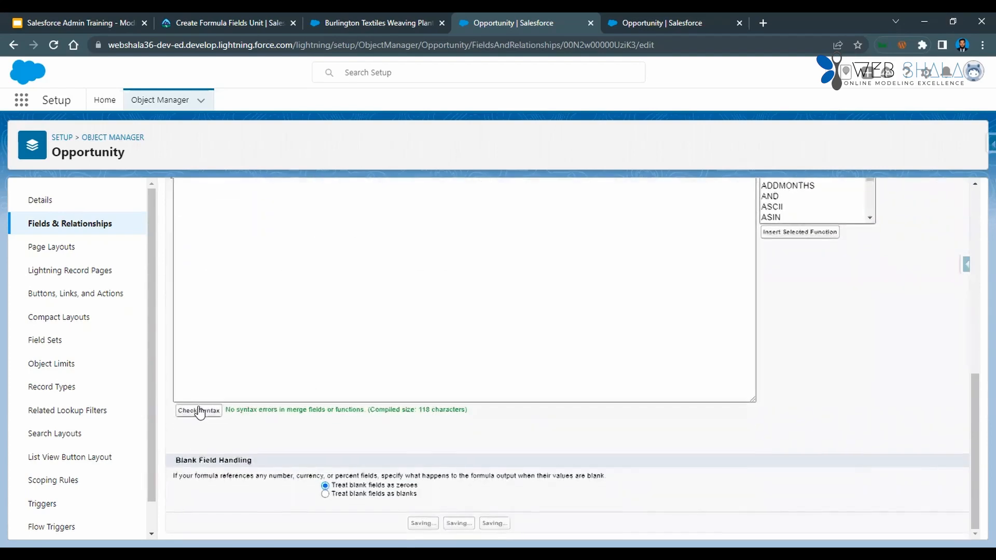
scroll(270, 415, down, 4)
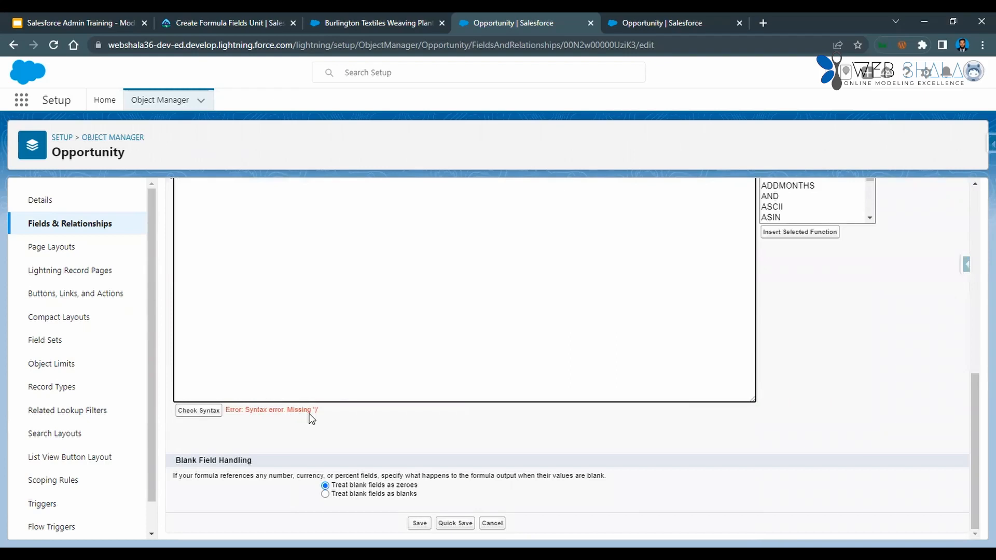
Put the double quotation marks back around Closed Won and check the formula's syntax again.
scroll(326, 412, up, 3)
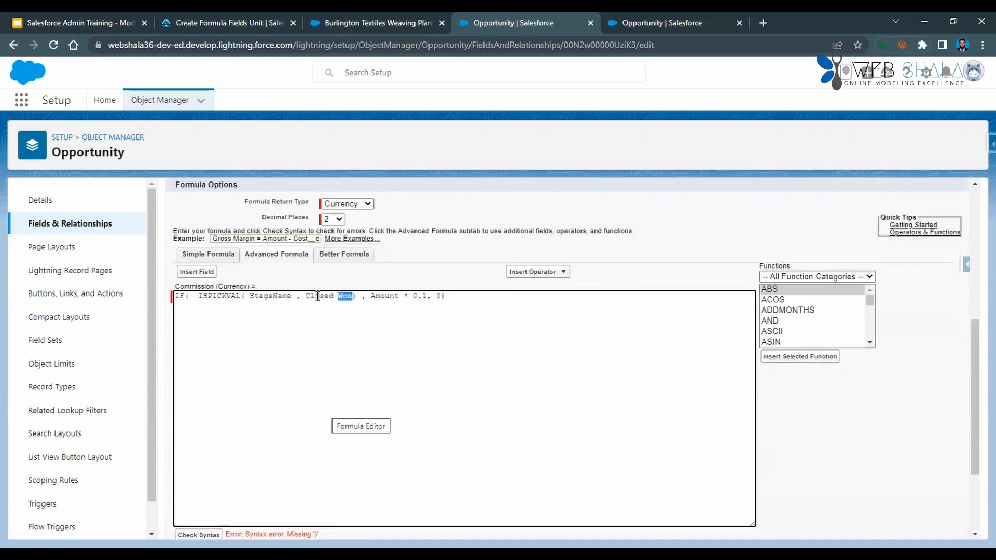
click(308, 296)
text(")
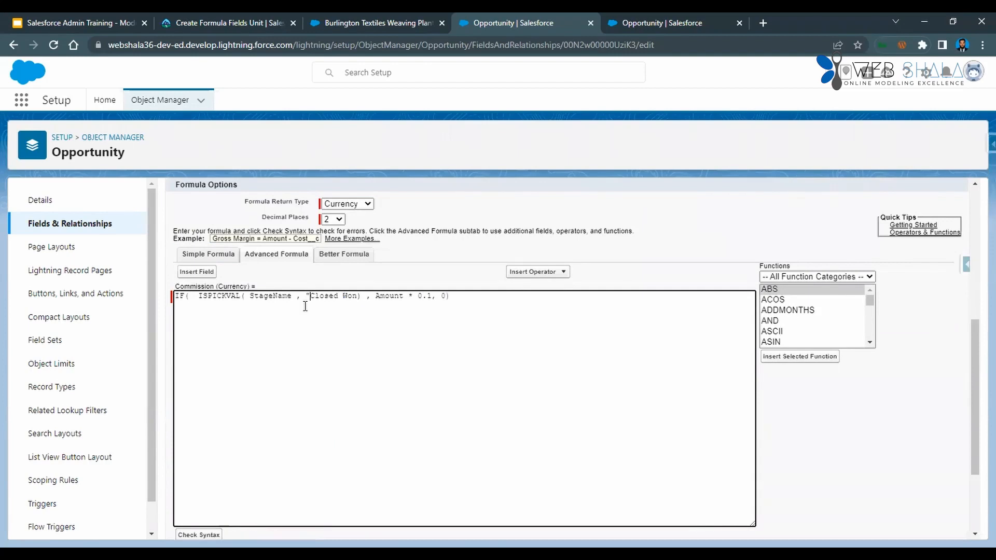
text(")
click(329, 330)
scroll(284, 390, down, 2)
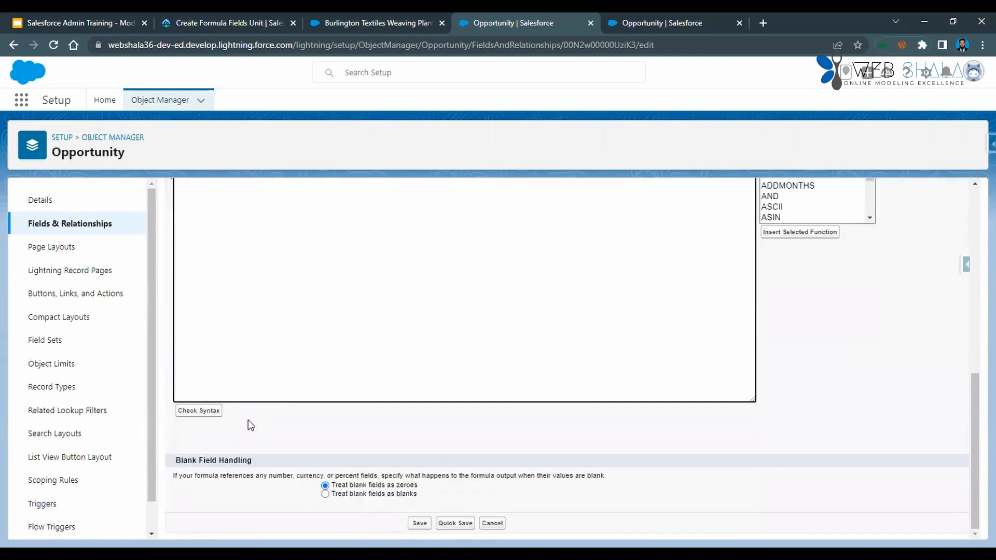
scroll(303, 394, down, 8)
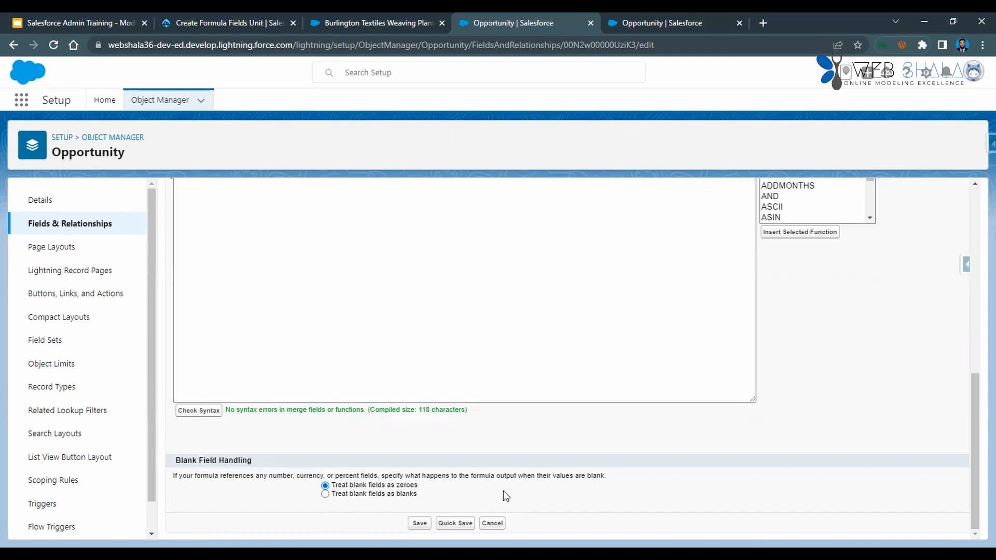
Review the Commission field's settings and formula, and save the field with Quick Save.
scroll(455, 472, up, 5)
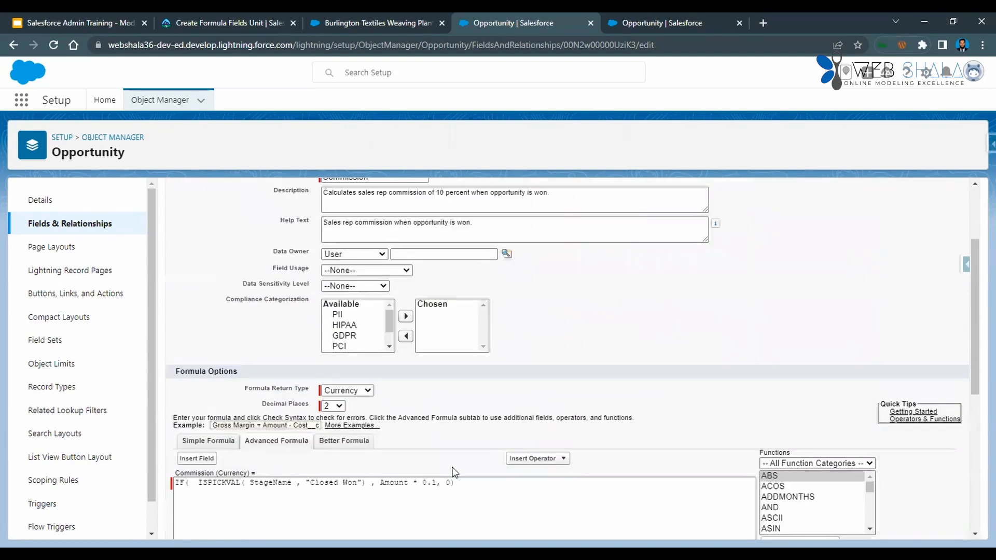
scroll(455, 472, down, 5)
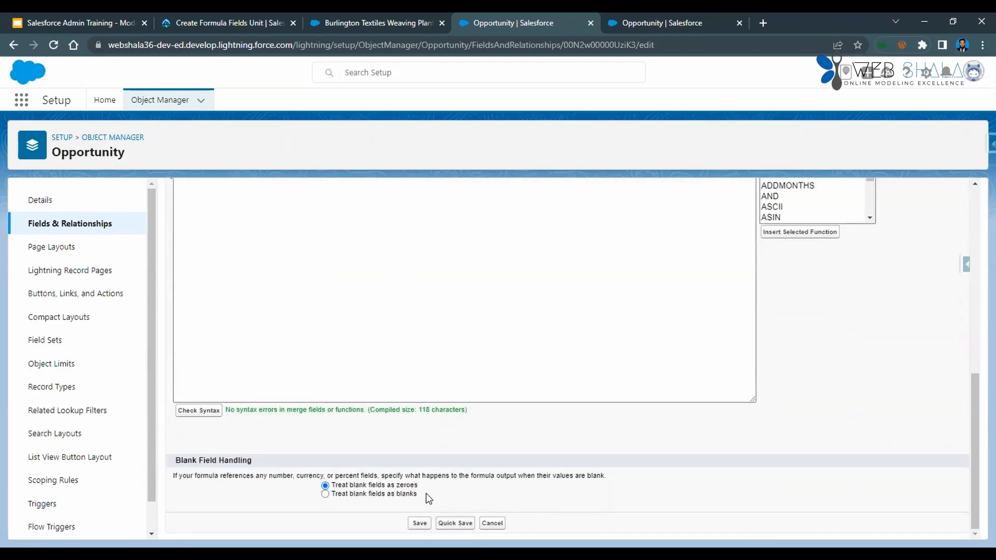
scroll(426, 494, up, 5)
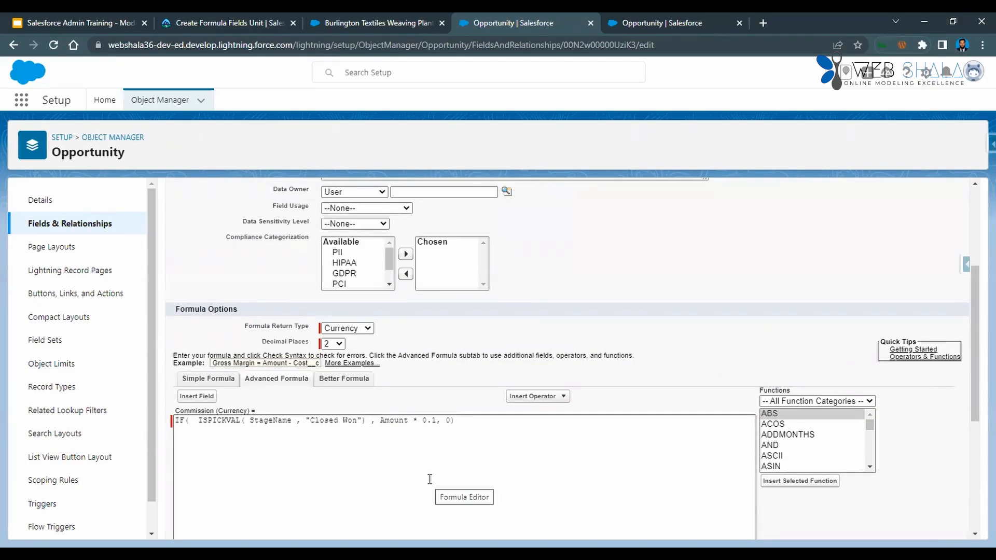
scroll(575, 470, up, 3)
scroll(577, 470, down, 8)
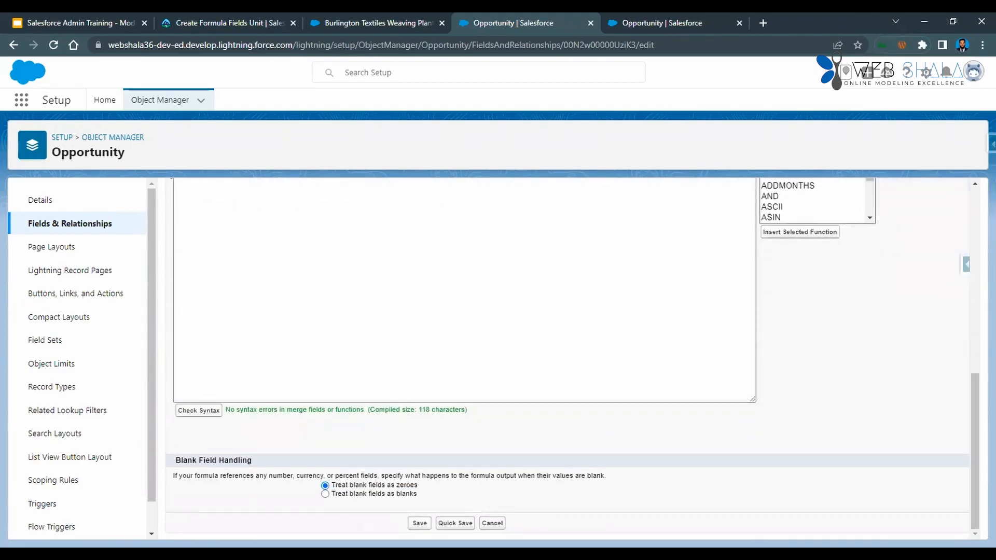
click(455, 523)
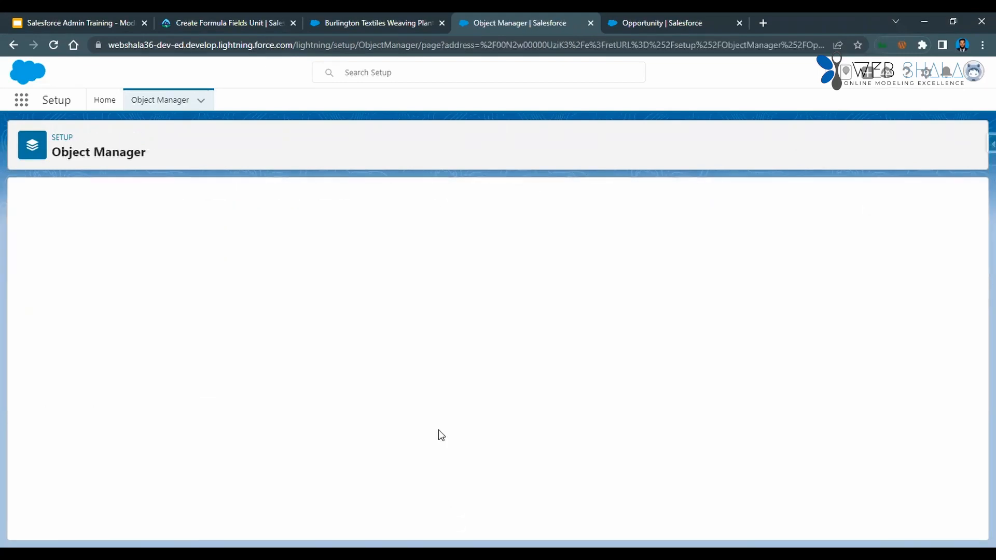
scroll(479, 424, down, 6)
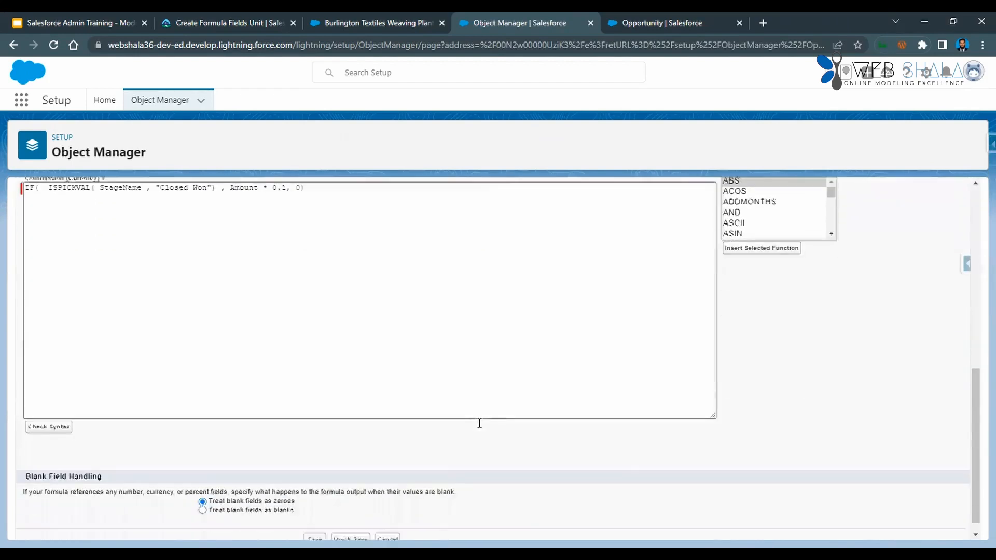
Save the Commission field, reload the Burlington Textiles Weaving Plant Generator opportunity and open its details.
scroll(480, 423, down, 1)
click(315, 524)
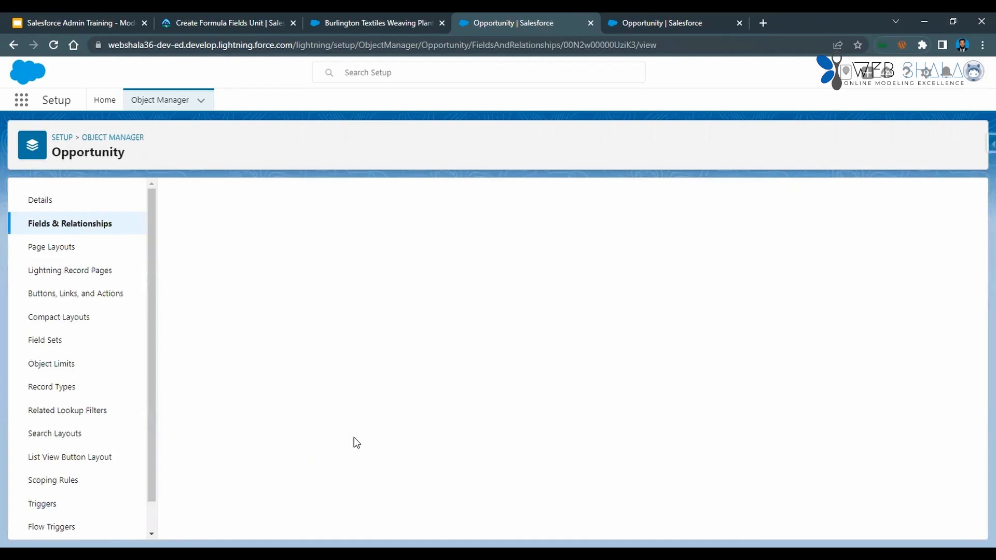
click(343, 24)
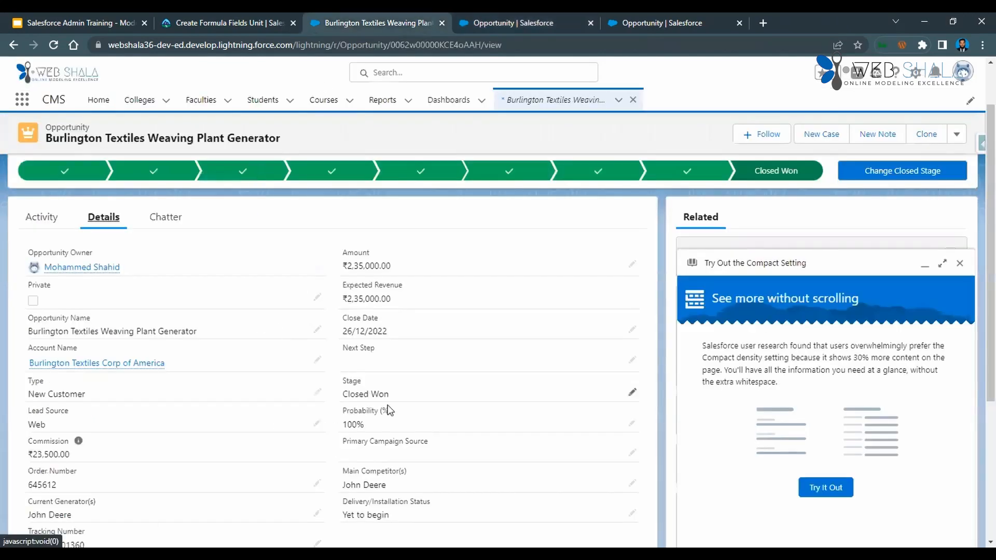
click(57, 49)
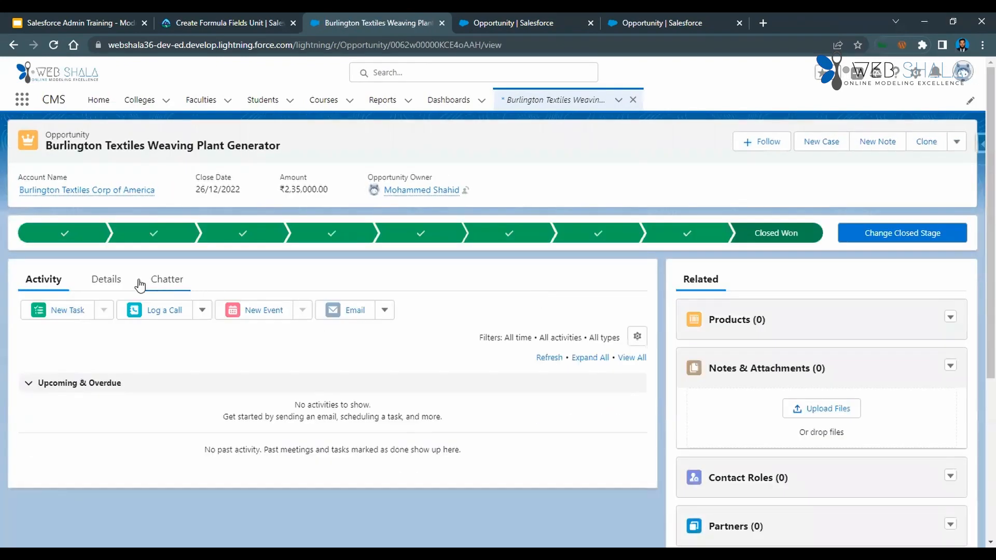
click(105, 280)
scroll(207, 418, down, 2)
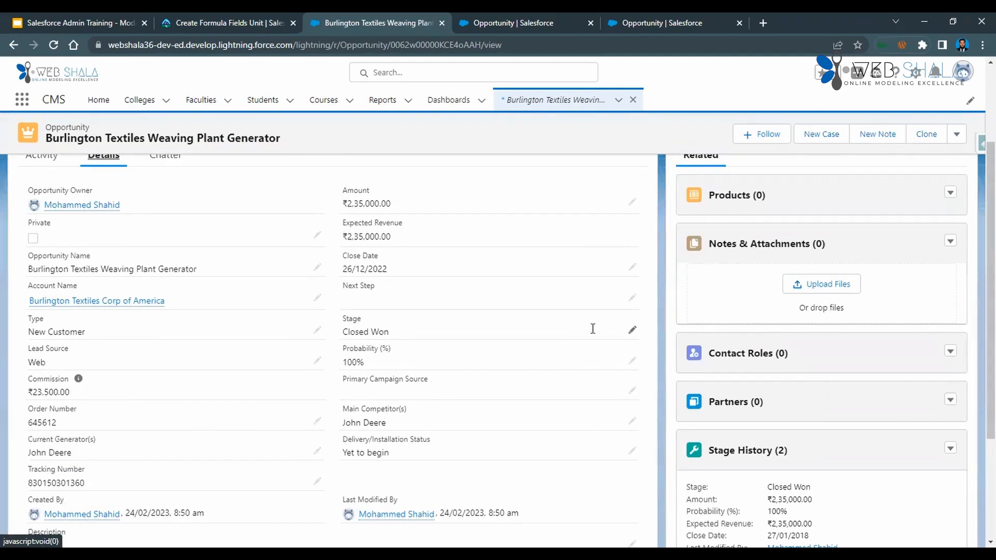
Set the opportunity's Stage to Closed Lost, save the record and check its Commission value.
click(632, 332)
click(427, 366)
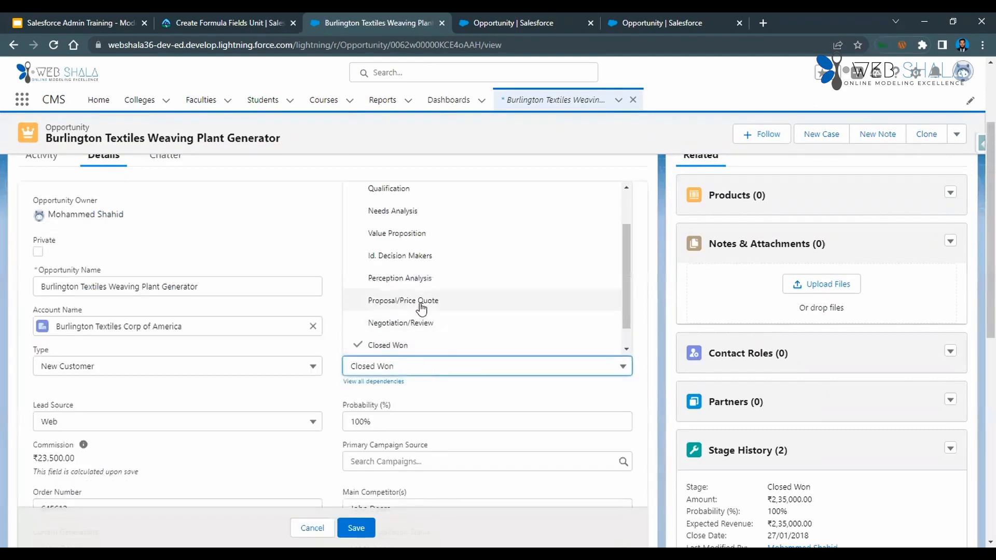
scroll(415, 332, down, 1)
click(410, 342)
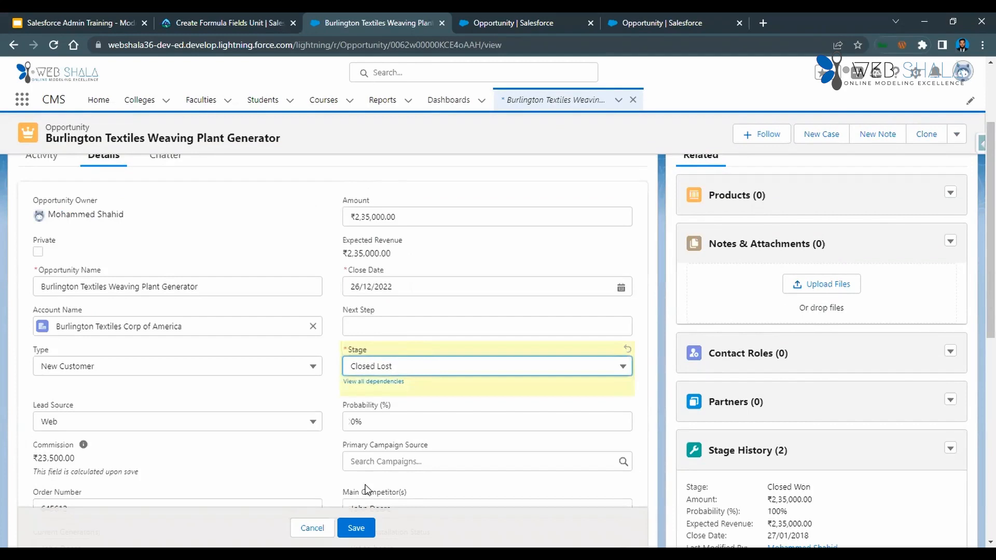
click(356, 528)
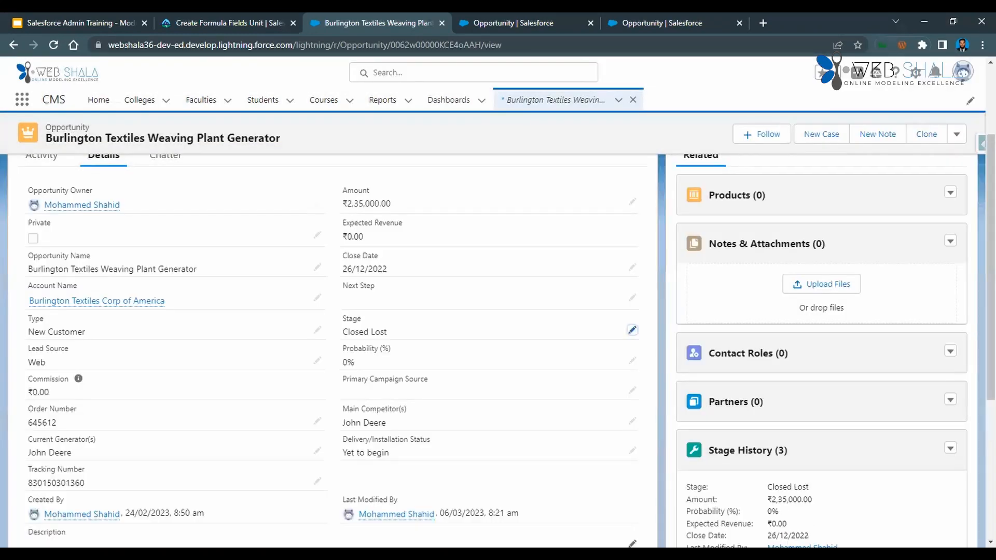
drag(27, 392, 52, 392)
mouse_move(77, 384)
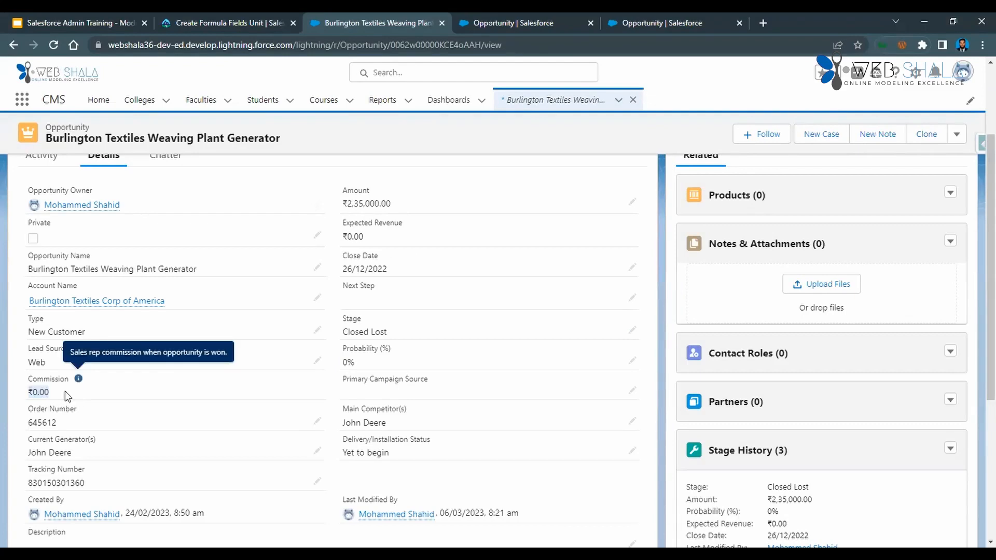
Set the opportunity's Stage back to Closed Won, save the record and check its Commission value.
click(634, 331)
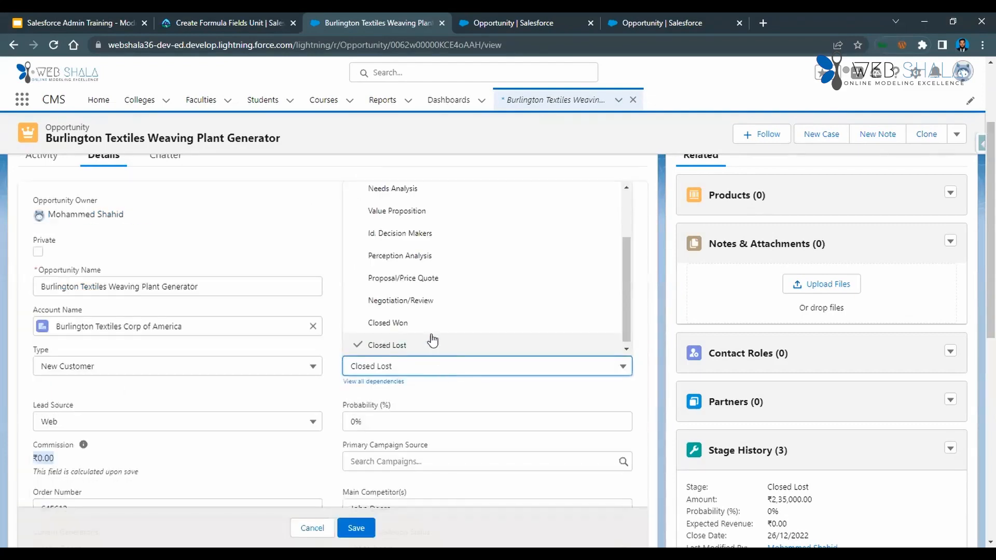
click(428, 324)
click(356, 528)
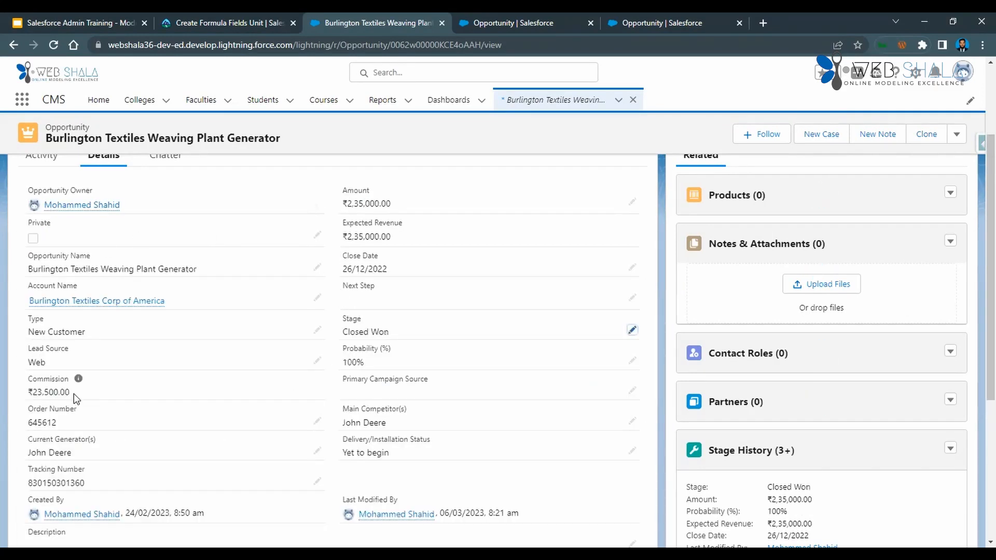
drag(74, 393, 24, 389)
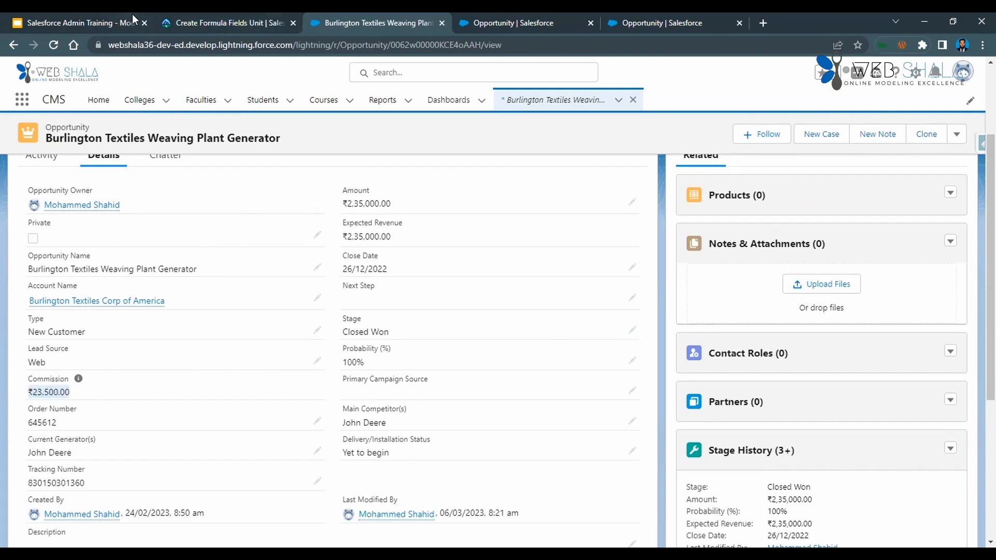
Switch to the Trailhead unit and read past the Commission steps into the Customize Formula Fields instructions.
click(178, 19)
scroll(307, 361, down, 4)
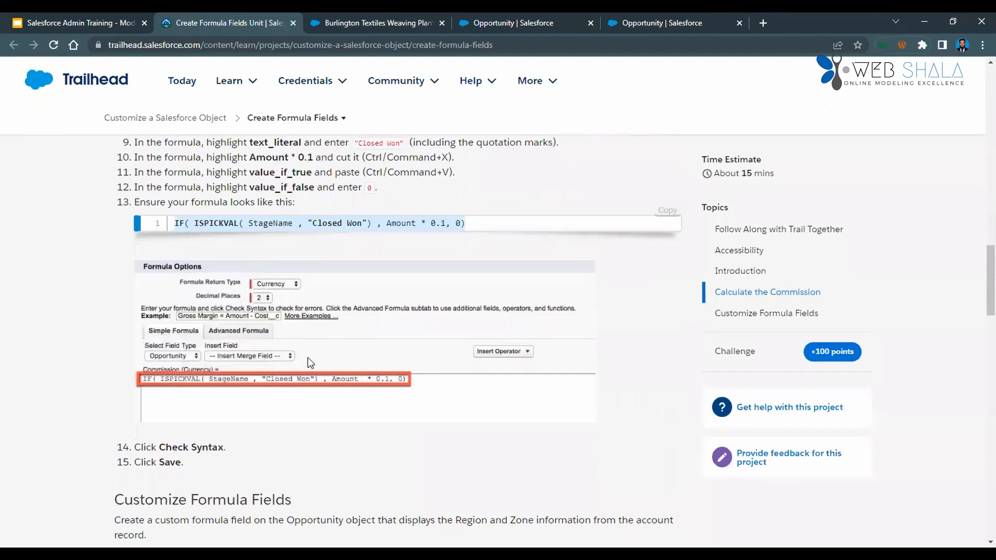
scroll(307, 359, down, 4)
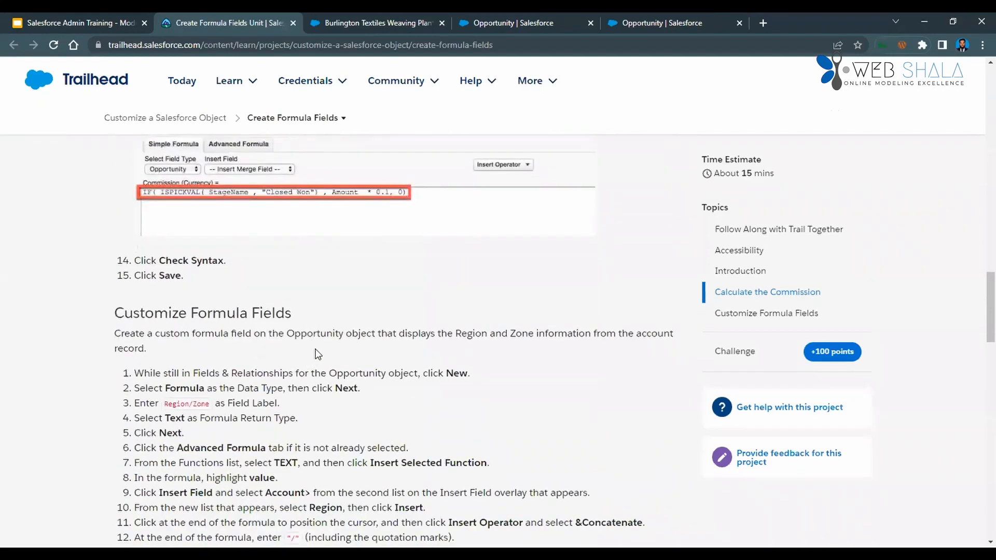
scroll(317, 355, up, 2)
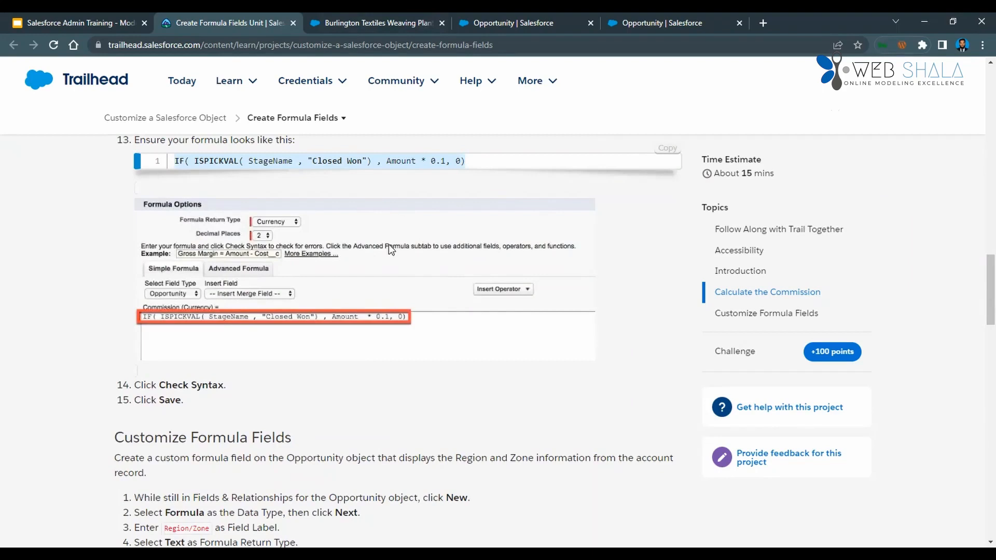
scroll(373, 331, up, 2)
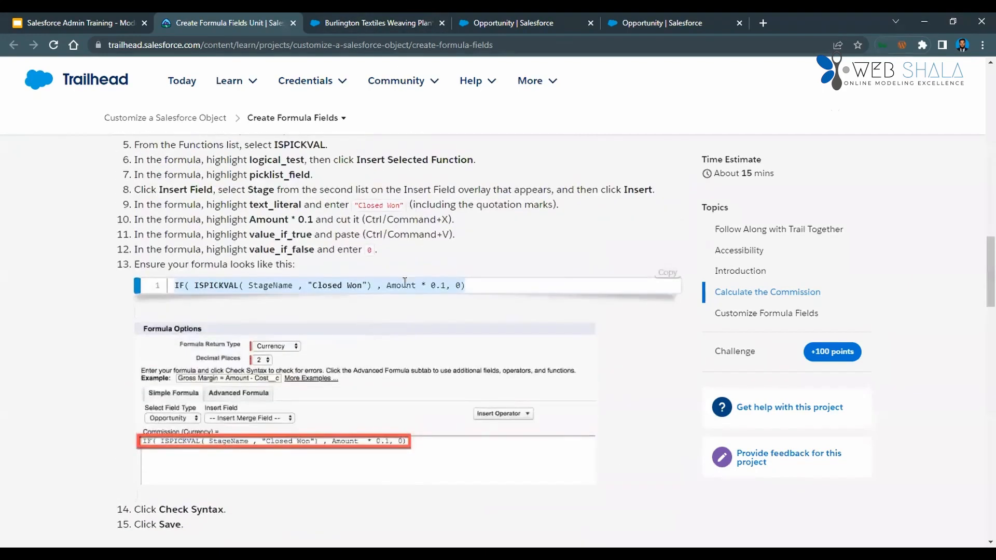
scroll(466, 232, up, 1)
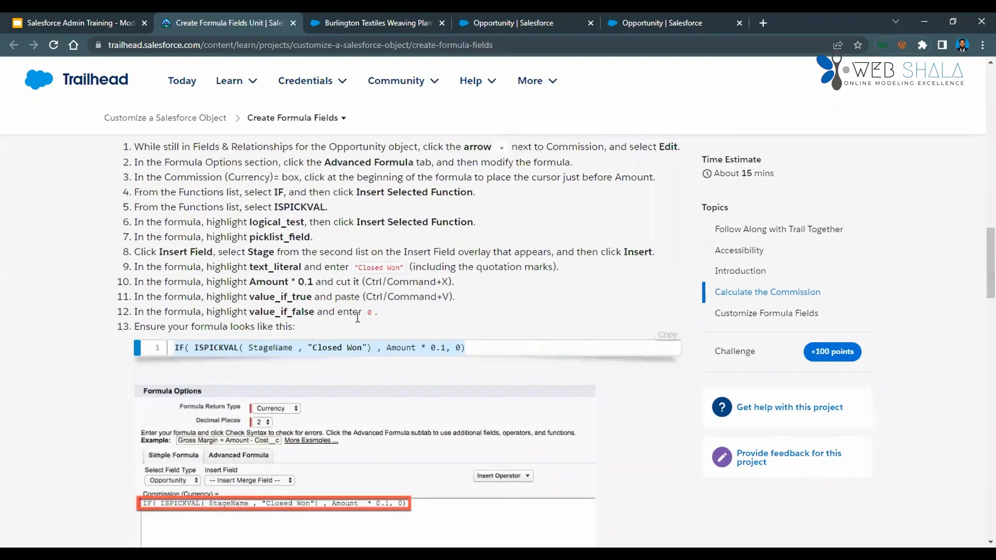
scroll(386, 335, down, 1)
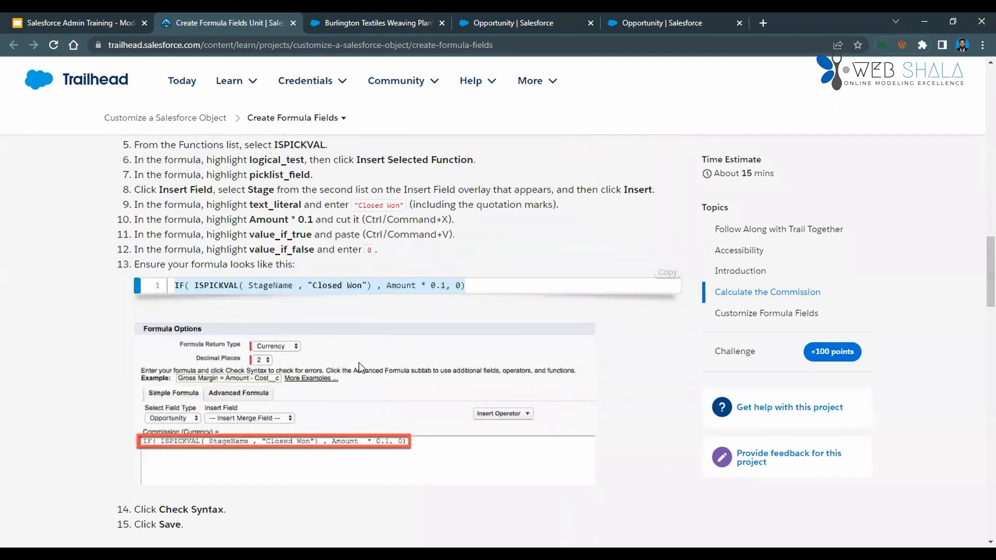
scroll(363, 358, down, 6)
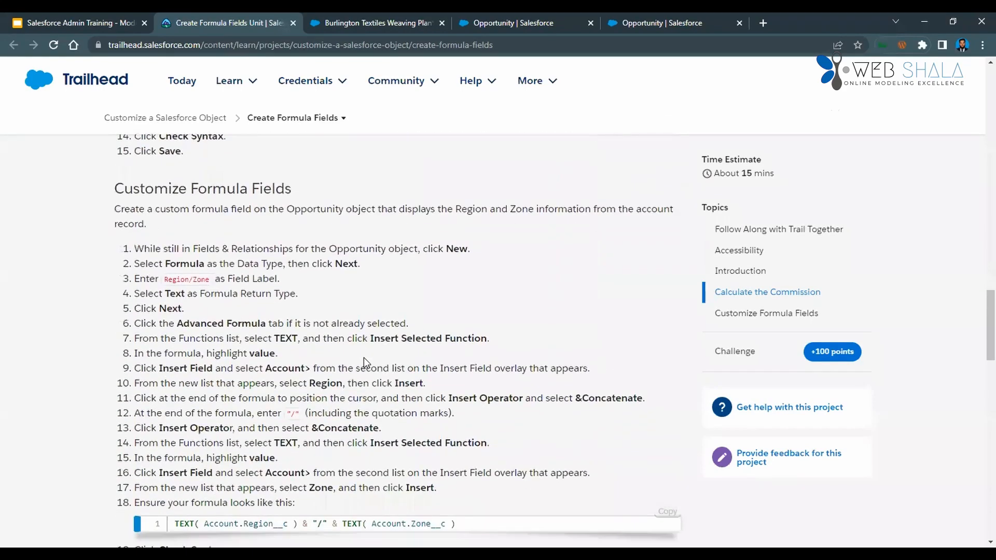
scroll(363, 359, down, 20)
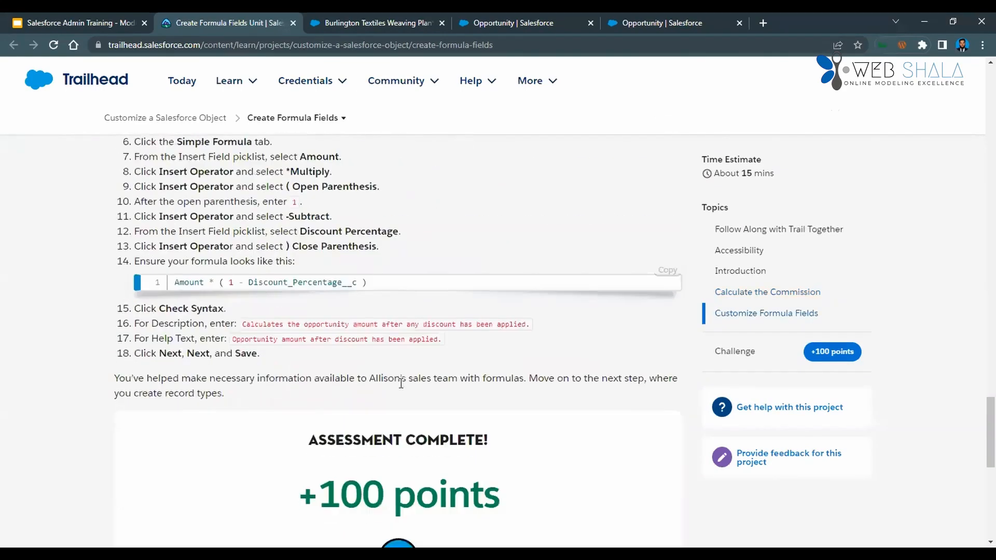
scroll(386, 400, up, 15)
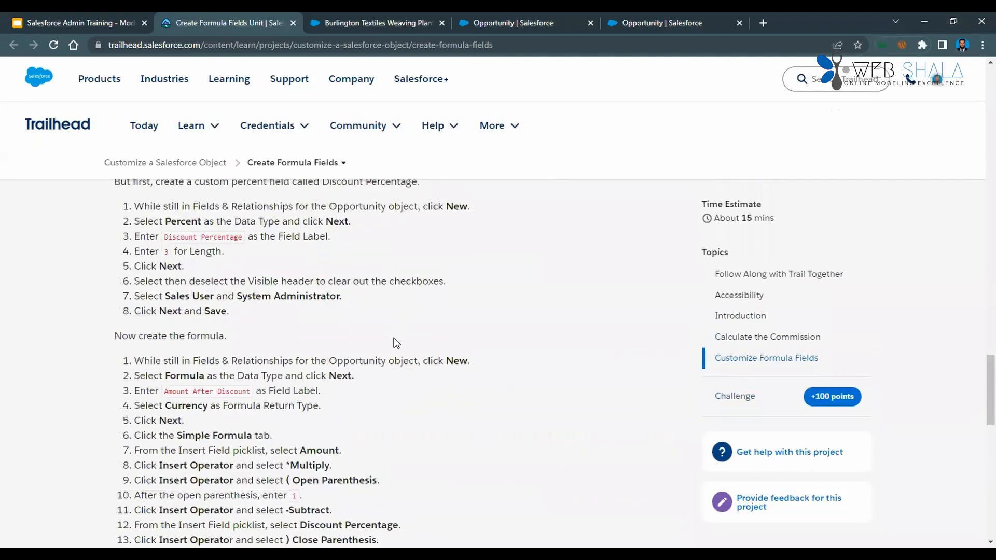
scroll(394, 338, up, 6)
scroll(395, 338, down, 3)
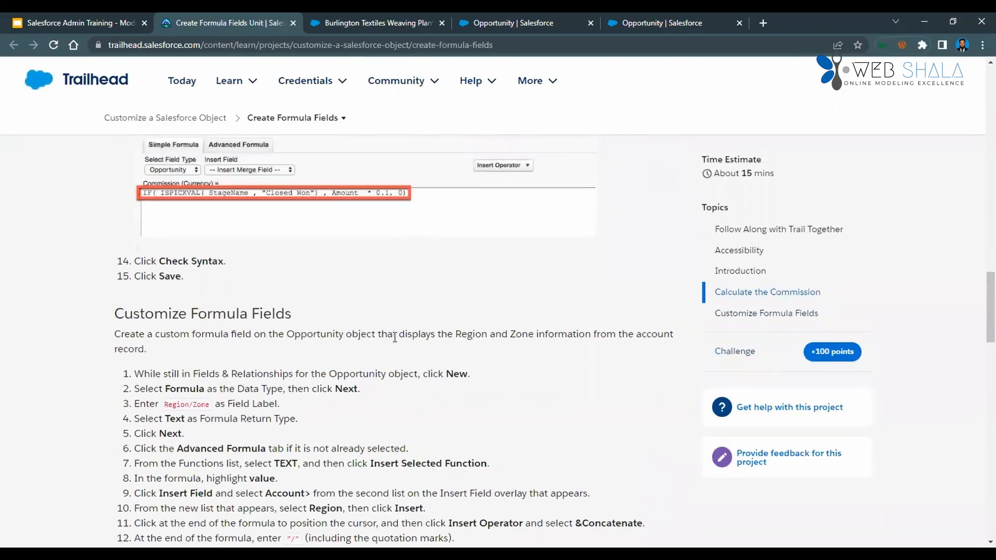
scroll(394, 337, down, 1)
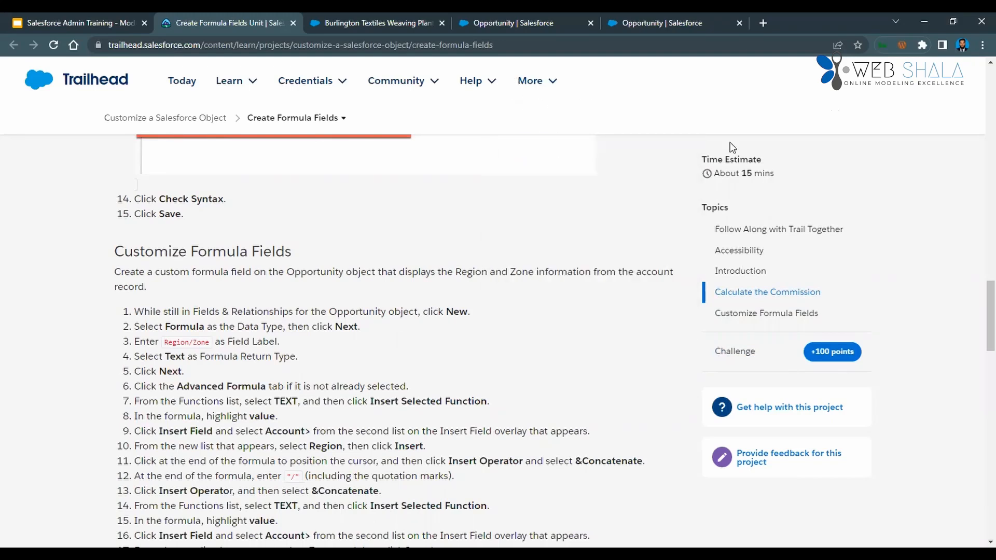
Check the Account Name lookup's data type among the Opportunity fields, and read Trailhead's instructions for the Region/Zone formula.
click(669, 23)
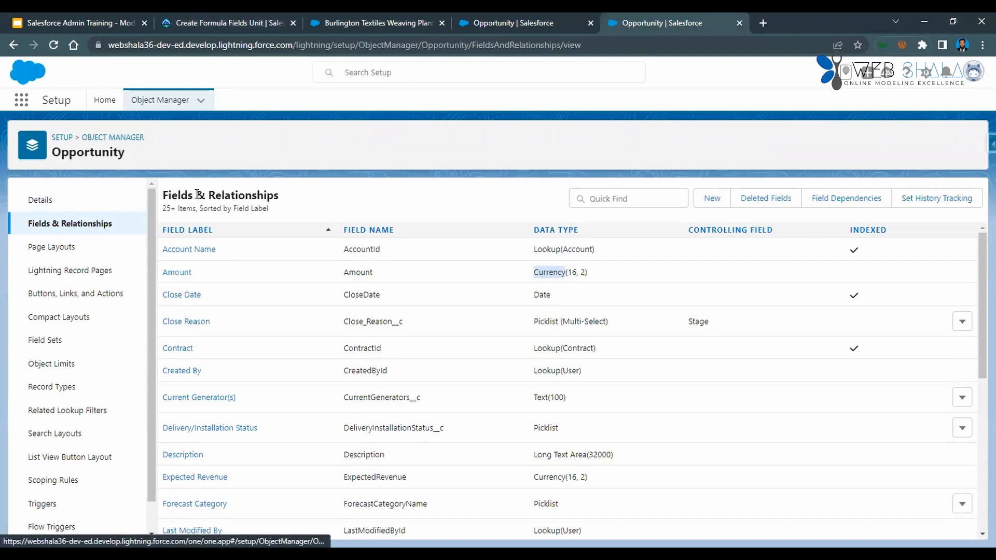
drag(549, 249, 591, 249)
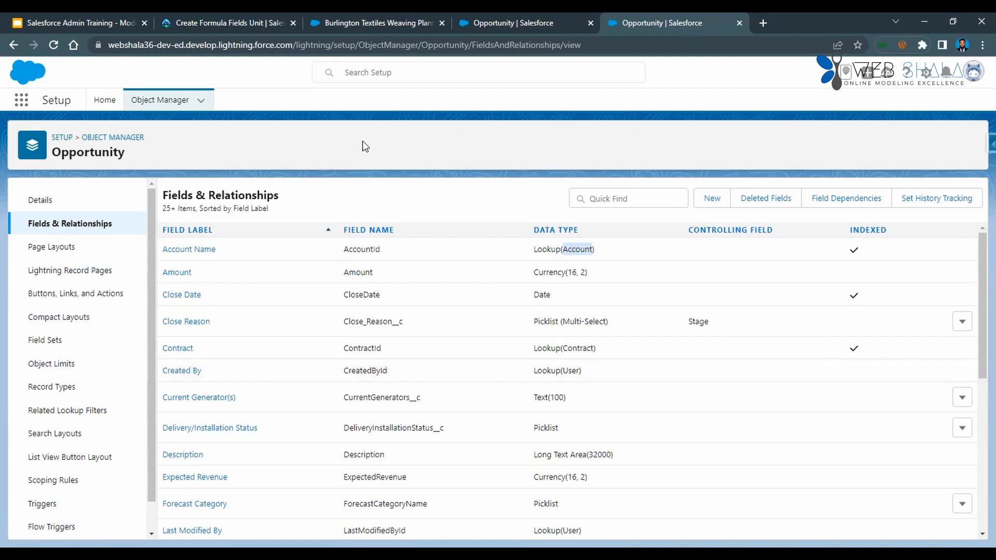
key(ctrl+2)
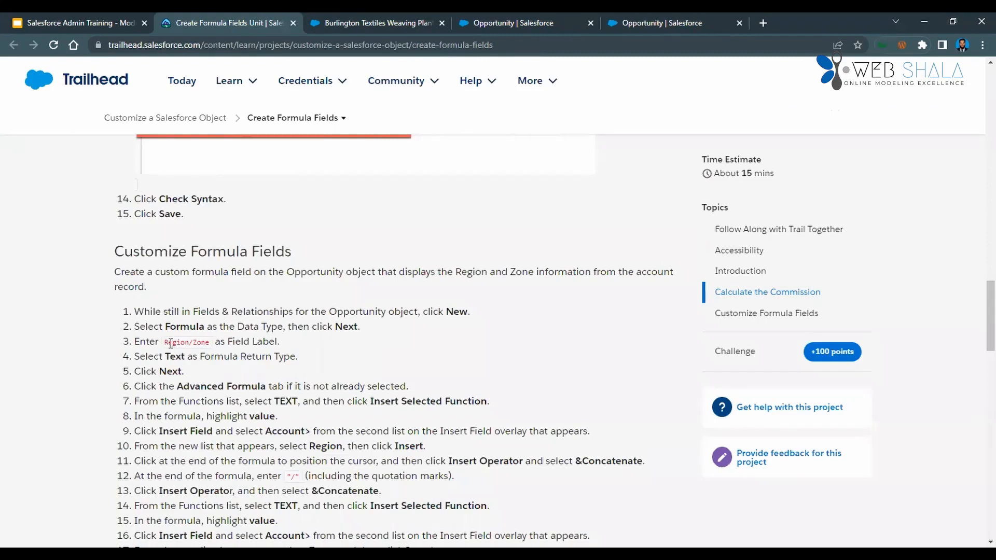
scroll(247, 345, down, 2)
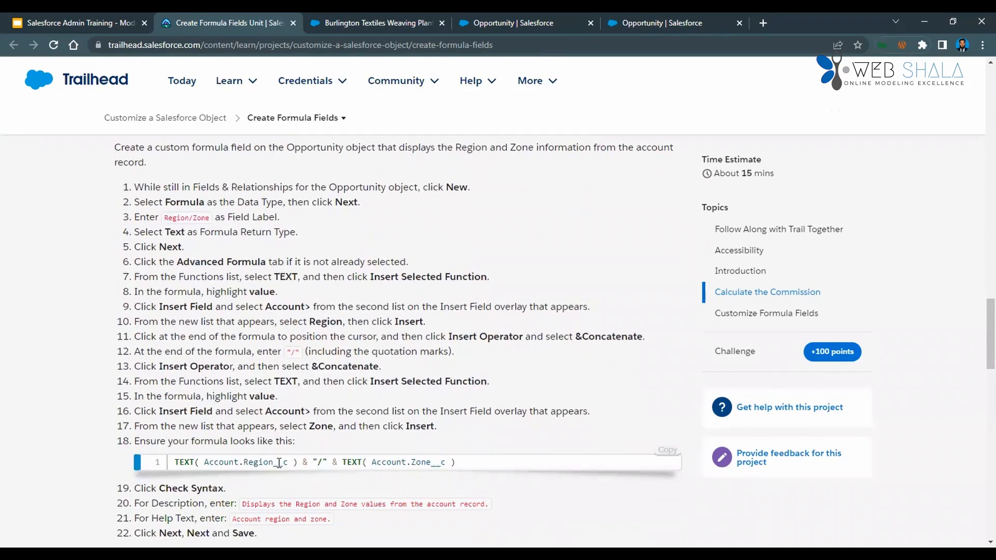
scroll(316, 382, down, 6)
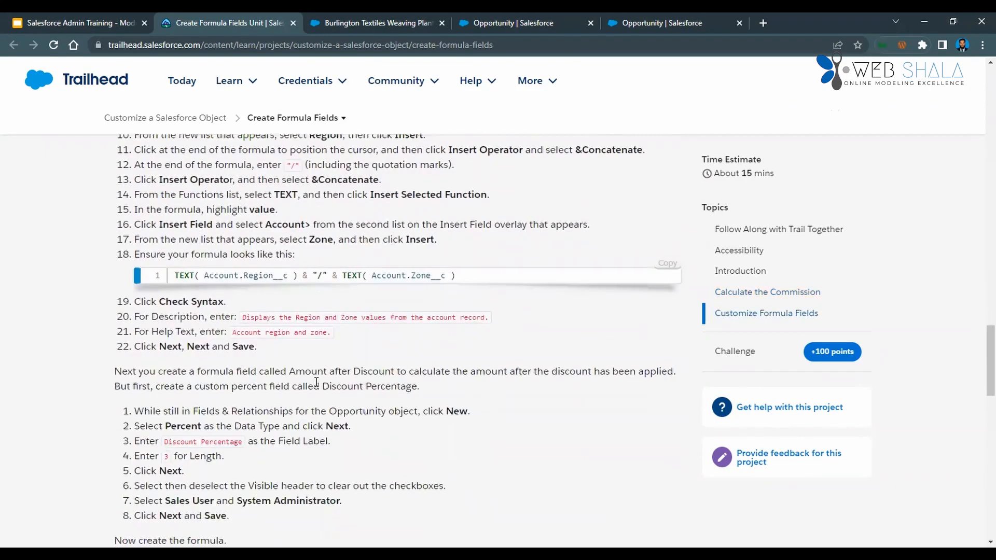
scroll(317, 382, up, 6)
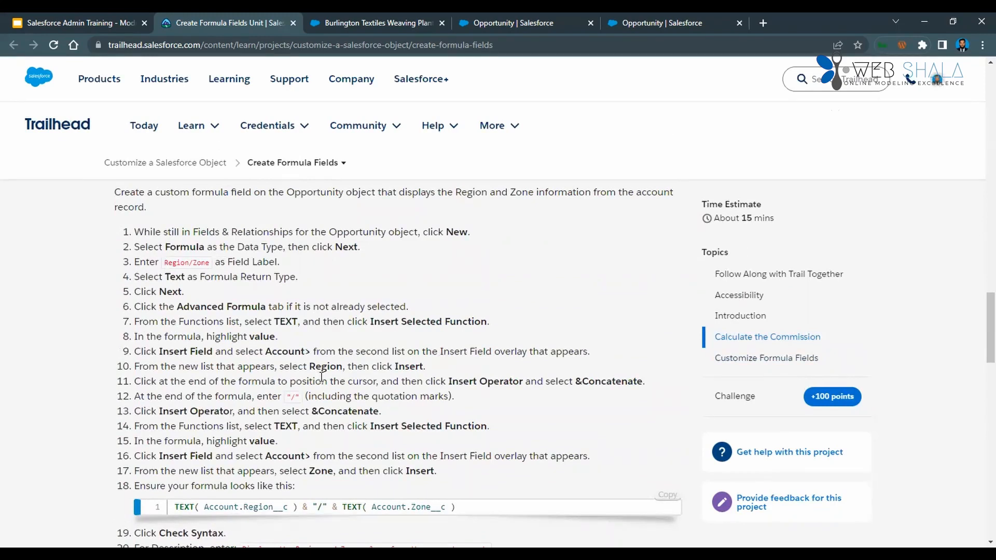
Open the Opportunity's Fields & Relationships list and copy the Region/Zone field label from the Trailhead instructions.
drag(164, 262, 197, 262)
double_click(197, 262)
double_click(183, 265)
click(195, 264)
double_click(195, 264)
drag(164, 263, 206, 264)
click(528, 22)
click(105, 226)
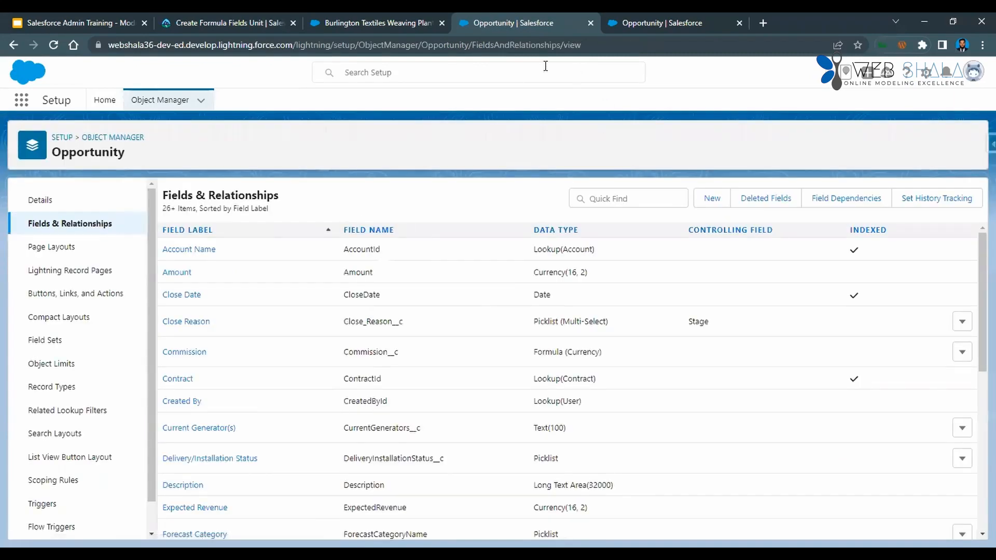
key(ctrl+shift+Tab)
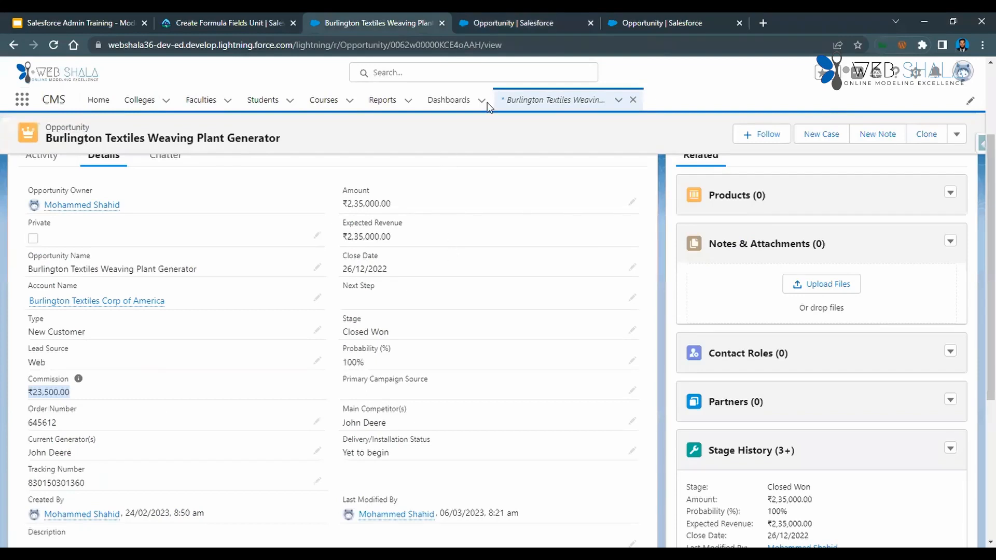
click(228, 23)
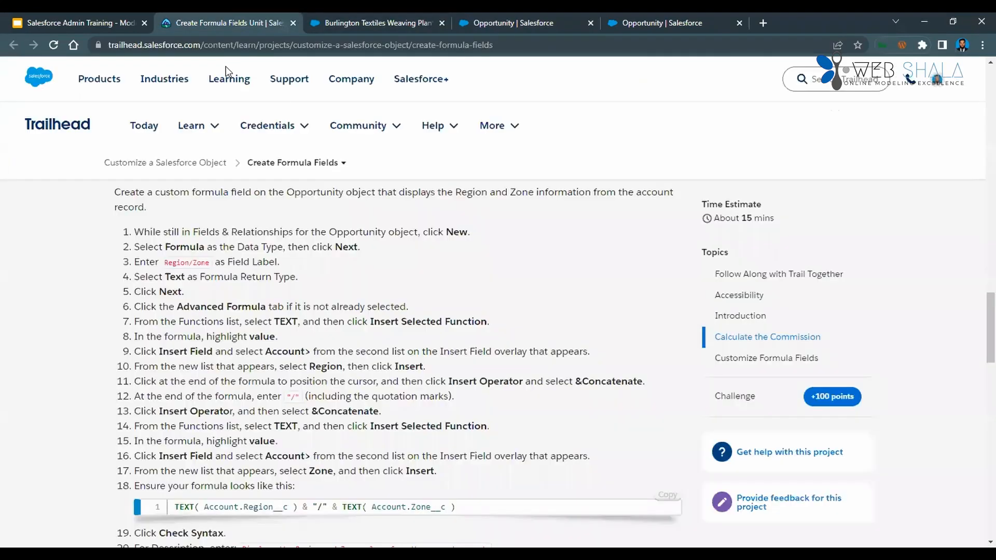
drag(164, 262, 214, 261)
Start a new custom field on the Opportunity object with data type Formula and field label Region/Zone.
click(669, 23)
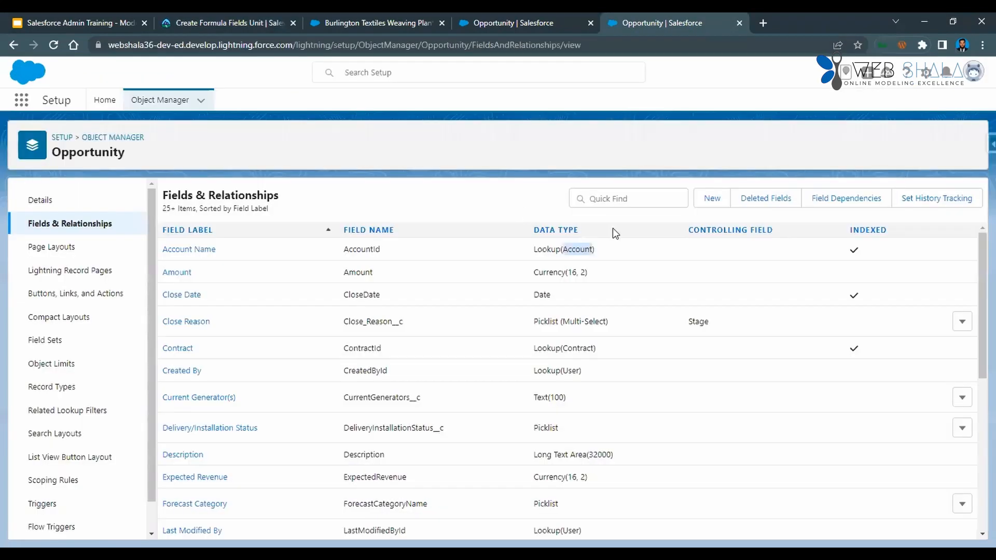
click(714, 202)
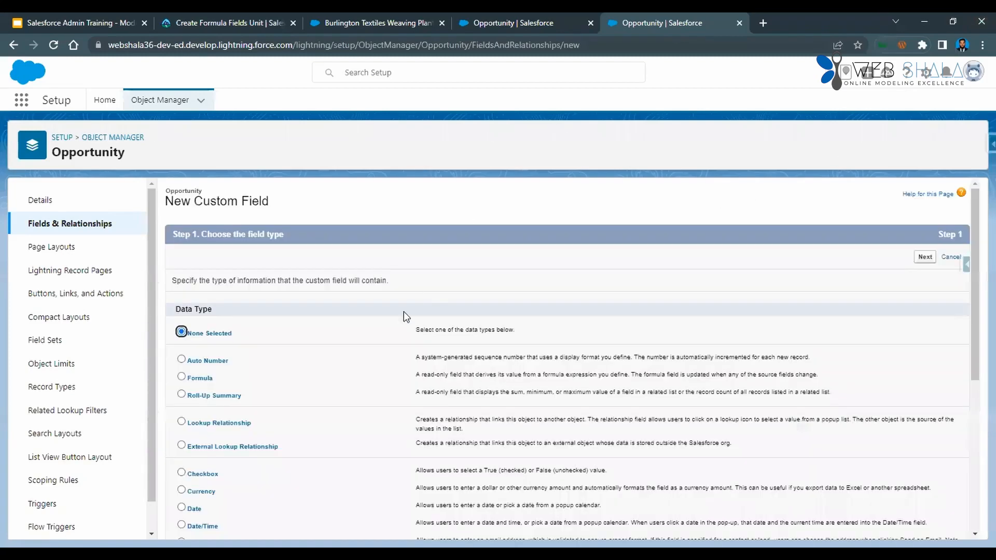
click(182, 378)
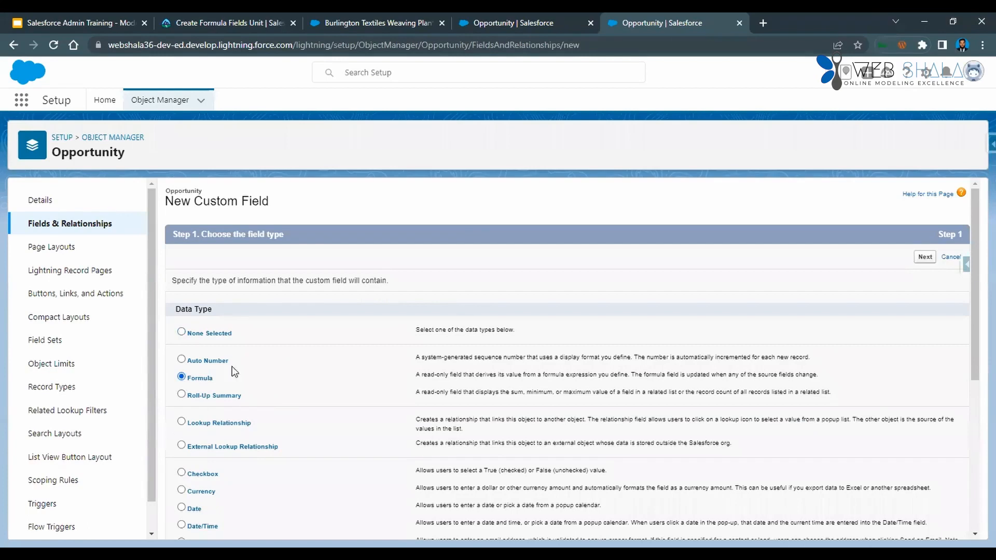
click(926, 257)
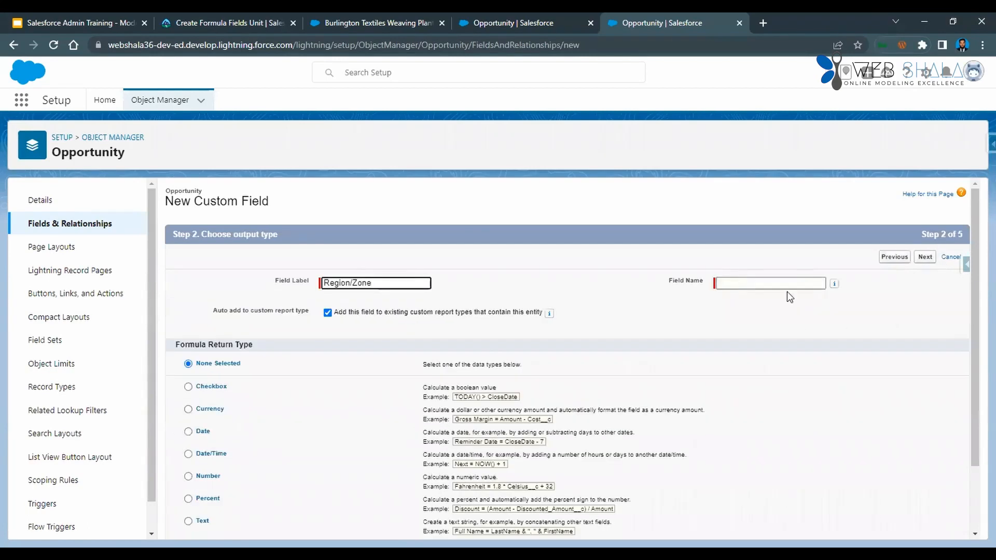
click(788, 285)
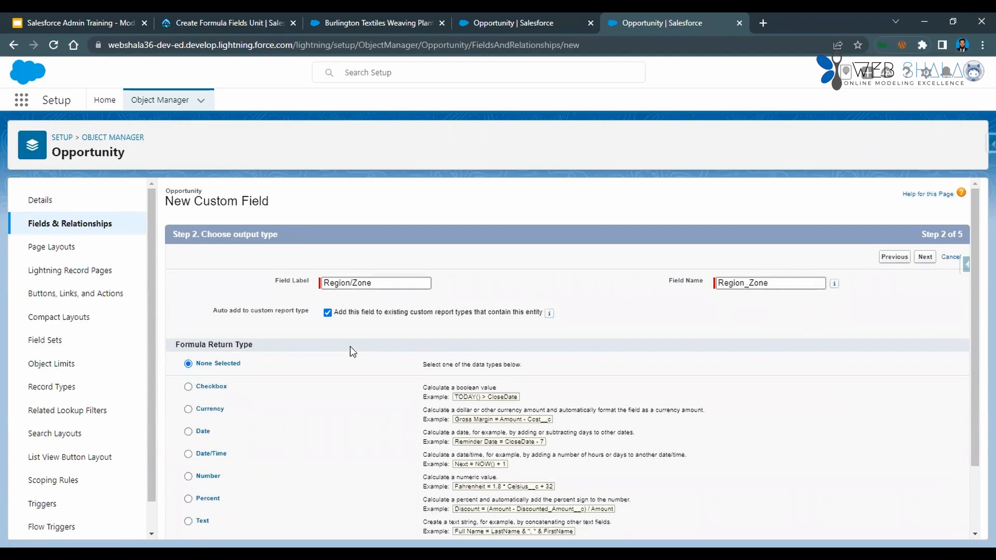
Choose Text as the formula return type for Region/Zone and continue to the formula entry step.
scroll(348, 346, down, 1)
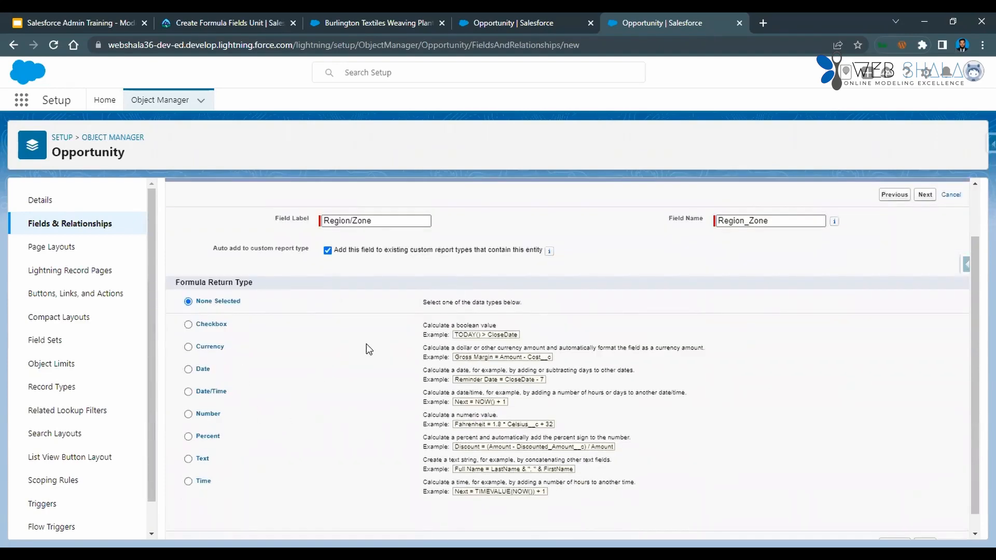
click(188, 459)
scroll(774, 466, down, 1)
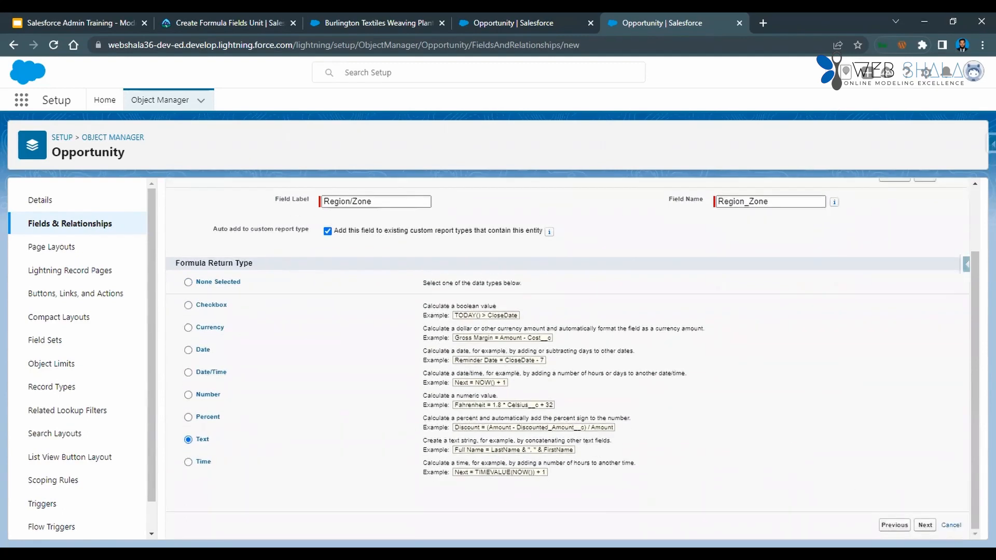
click(925, 525)
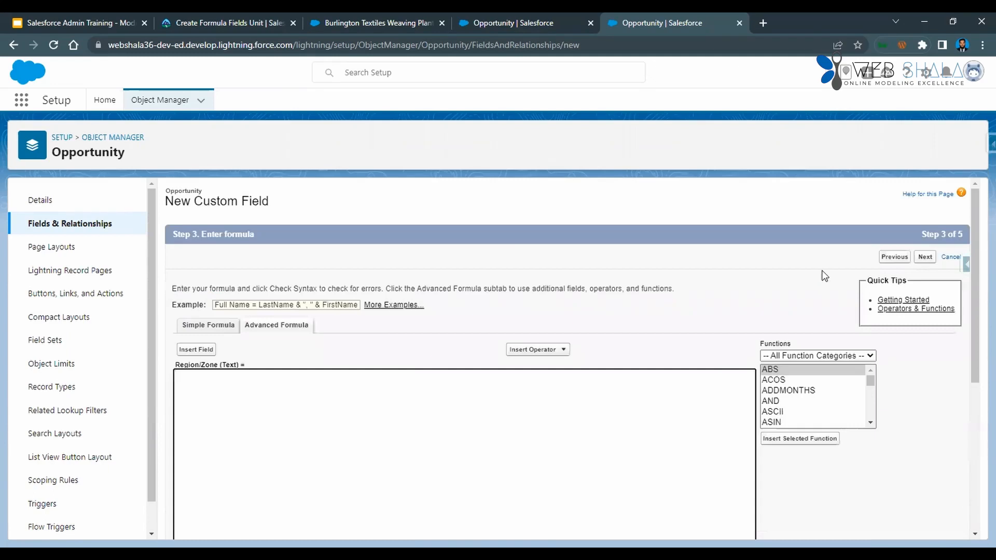
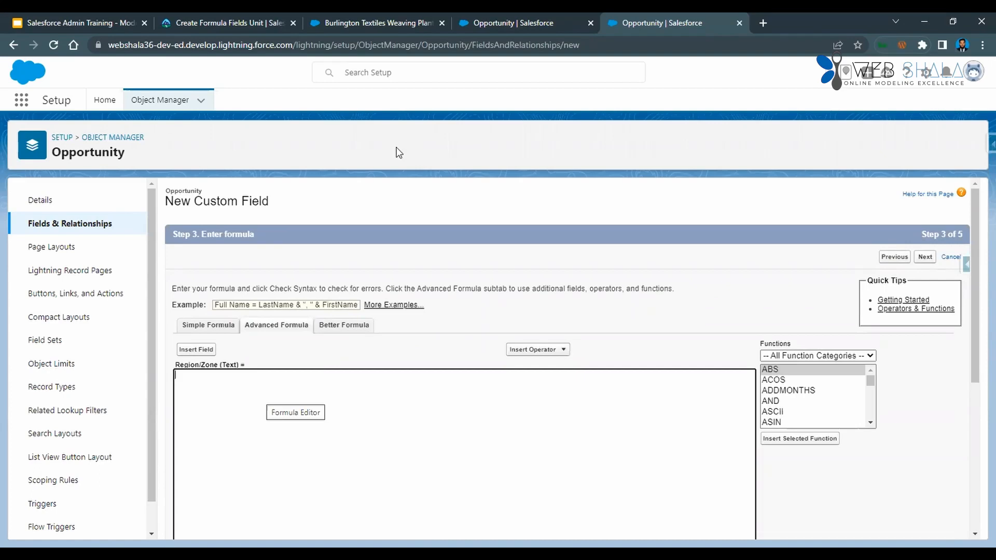
Insert the TEXT function twice into the Region/Zone formula.
scroll(802, 401, down, 6)
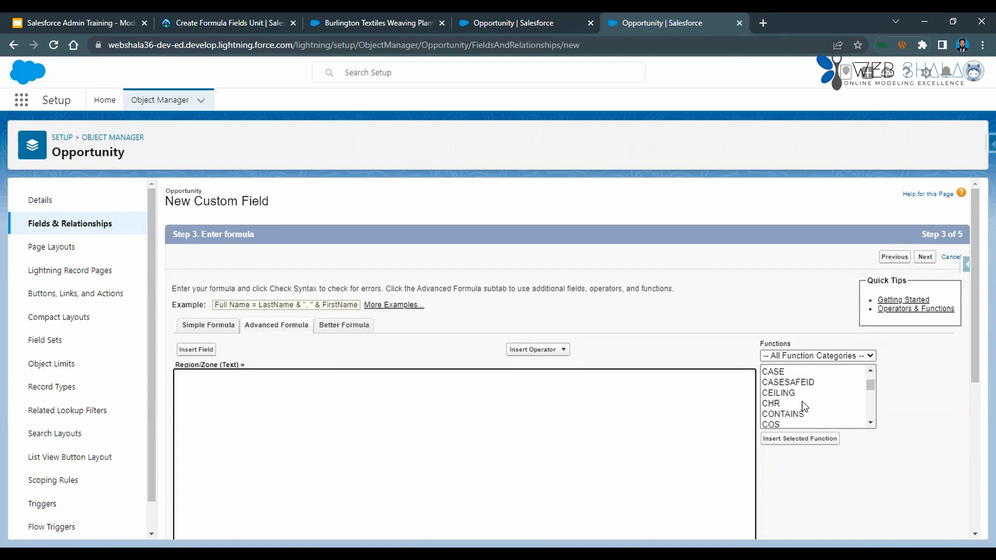
scroll(802, 400, down, 20)
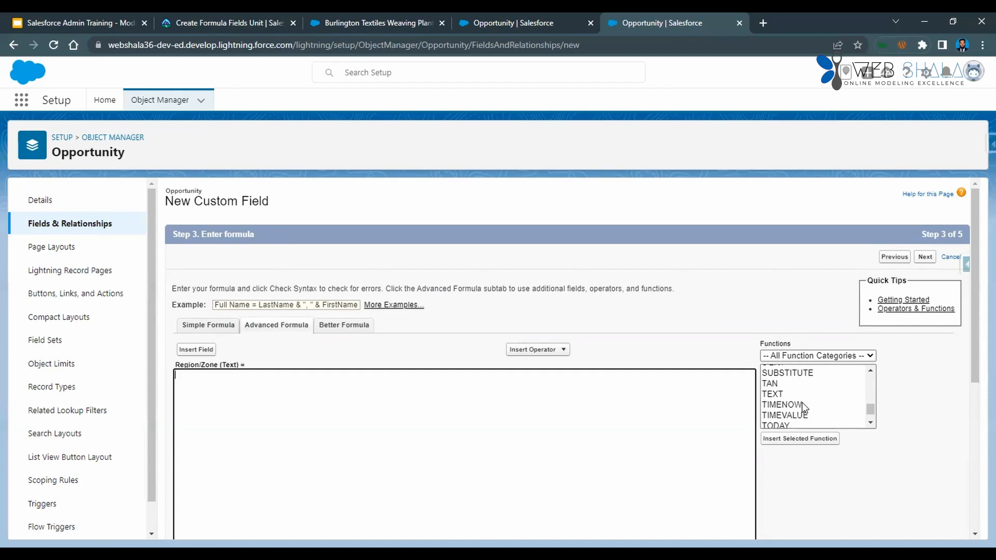
double_click(779, 395)
click(782, 441)
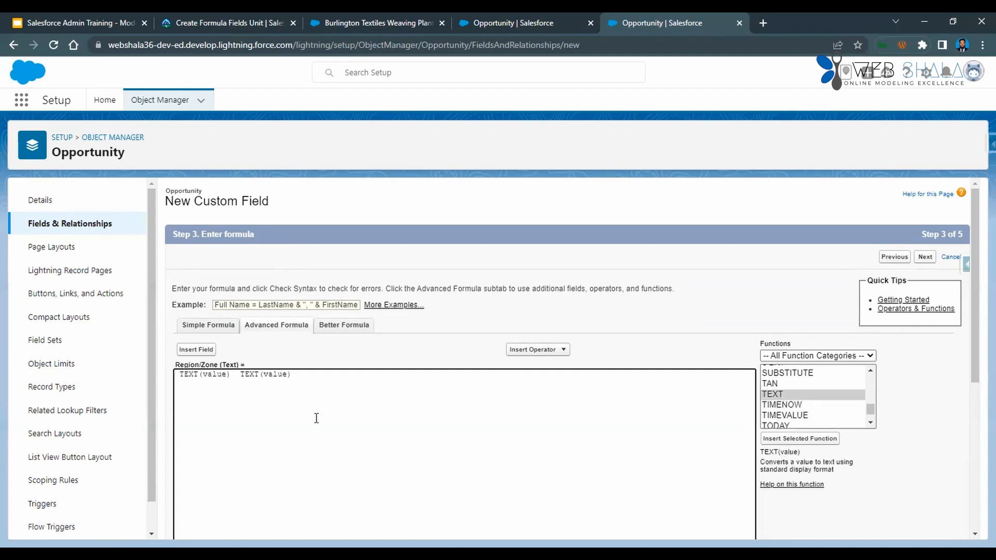
Read Trailhead's instructions on the &Concatenate operator and the quoted "/" separator for the Region/Zone formula.
click(236, 374)
key(ctrl+shift+Tab)
key(ctrl+shift+Tab)
key(ctrl+shift+Tab)
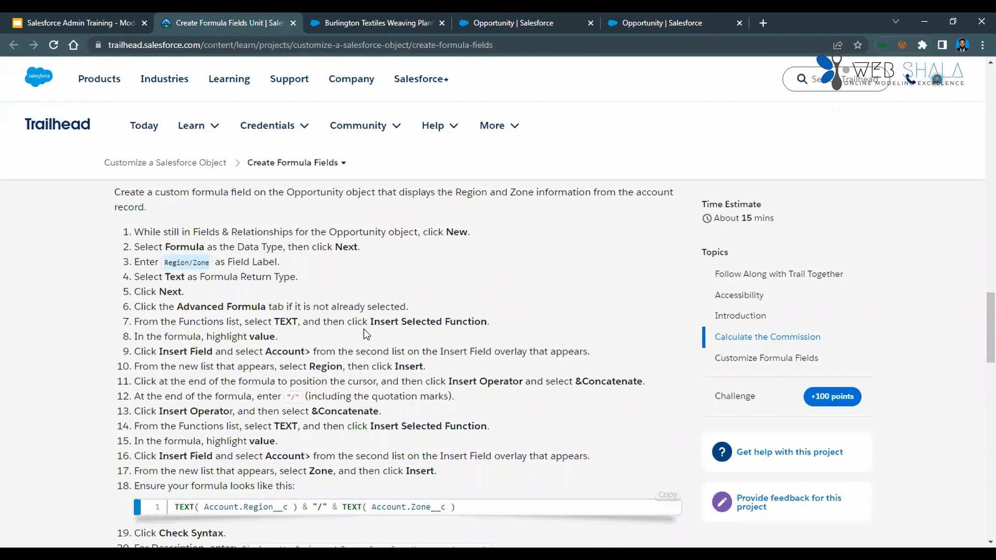
drag(310, 411, 420, 414)
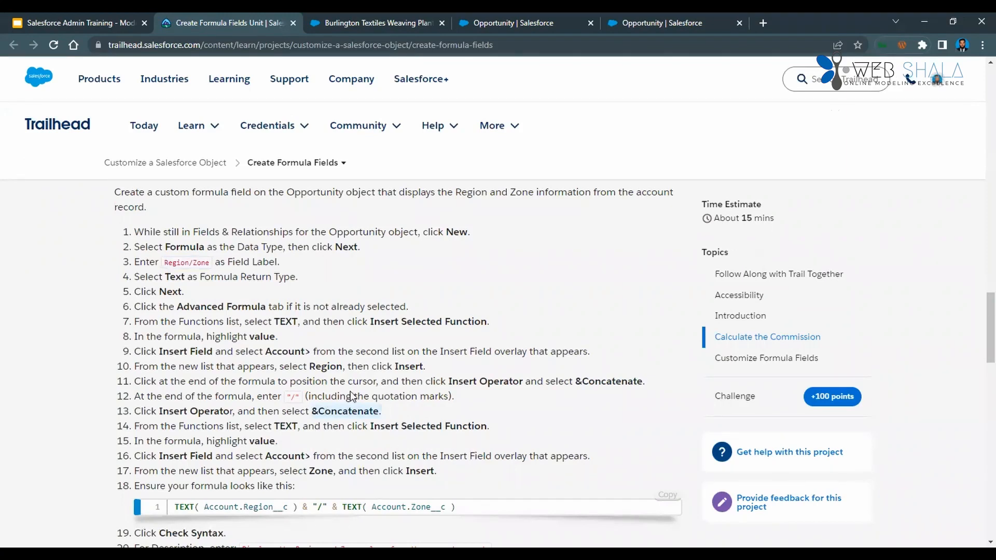
drag(288, 396, 461, 397)
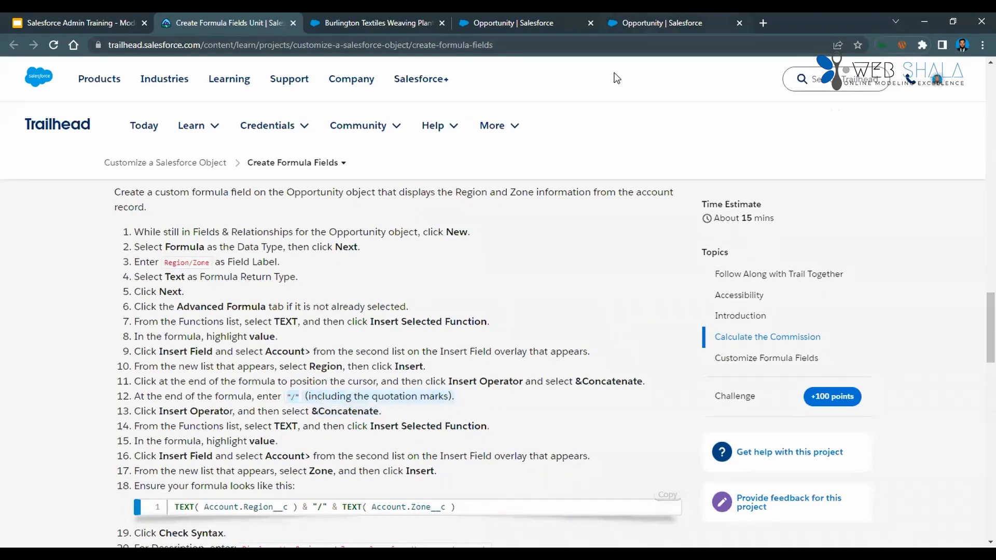
Insert two Concatenate (&) operators between the two TEXT functions in the Region/Zone formula.
click(642, 24)
click(550, 350)
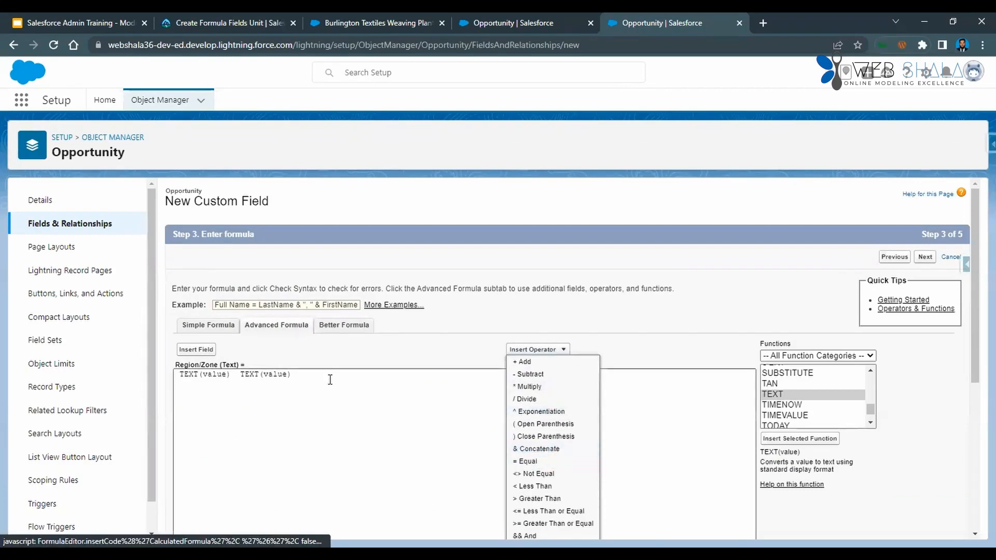
click(235, 374)
click(564, 351)
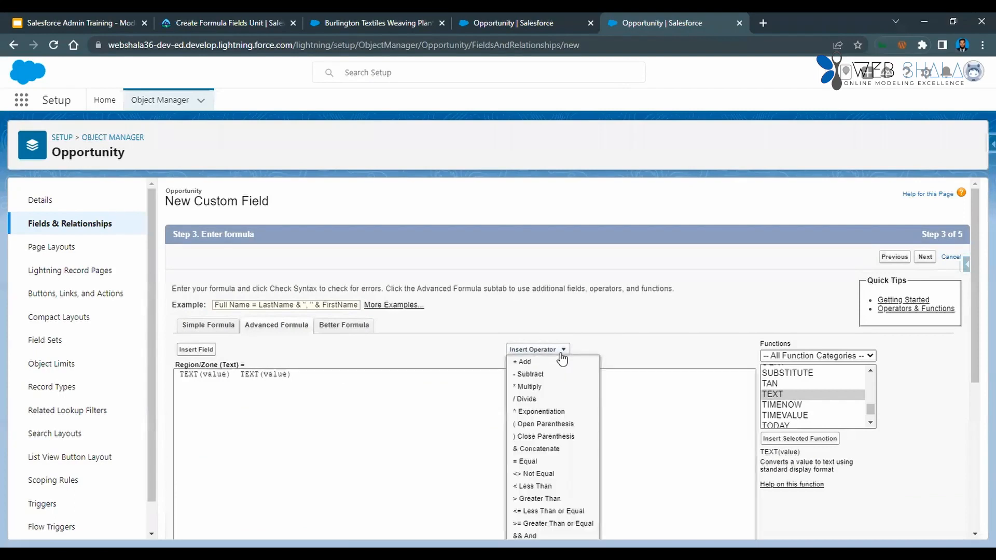
click(539, 449)
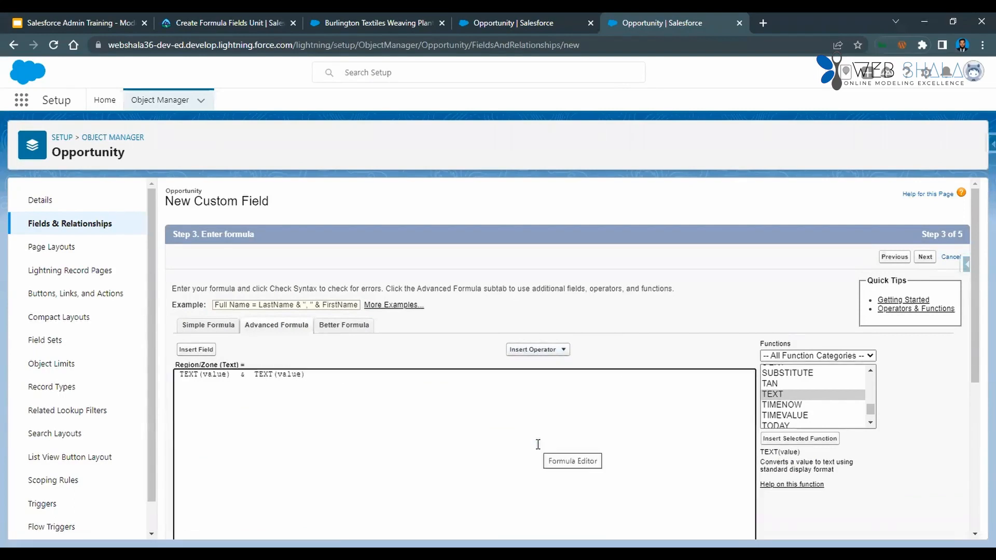
click(549, 357)
click(540, 449)
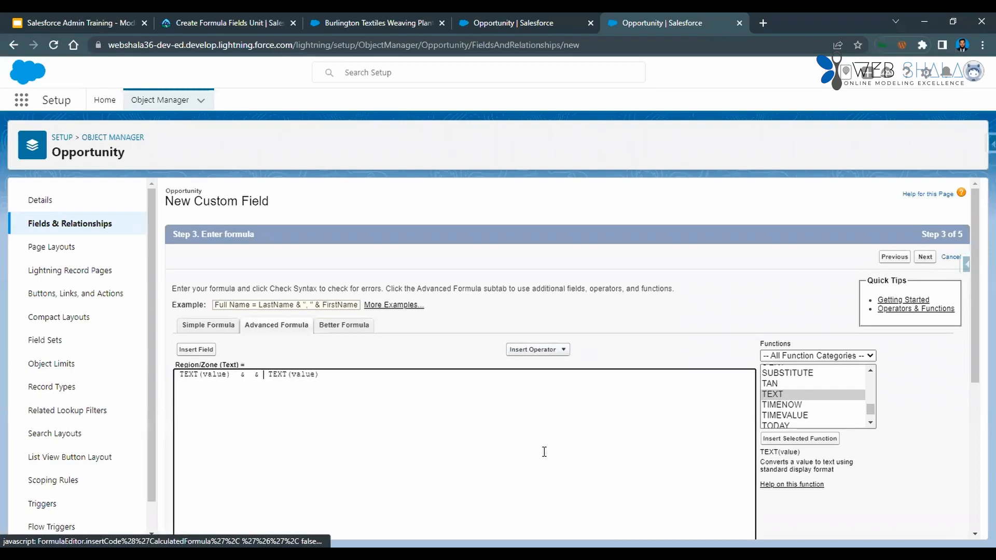
Add the quoted separator "/" between the two & operators in the formula.
key(Left)
key(Left)
key(Left)
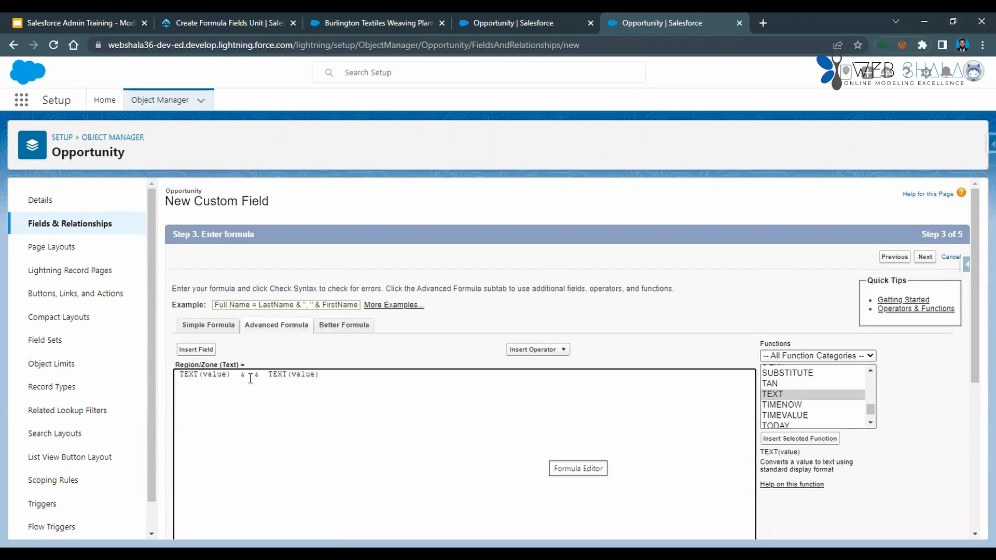
text("/)
text(")
text(/)
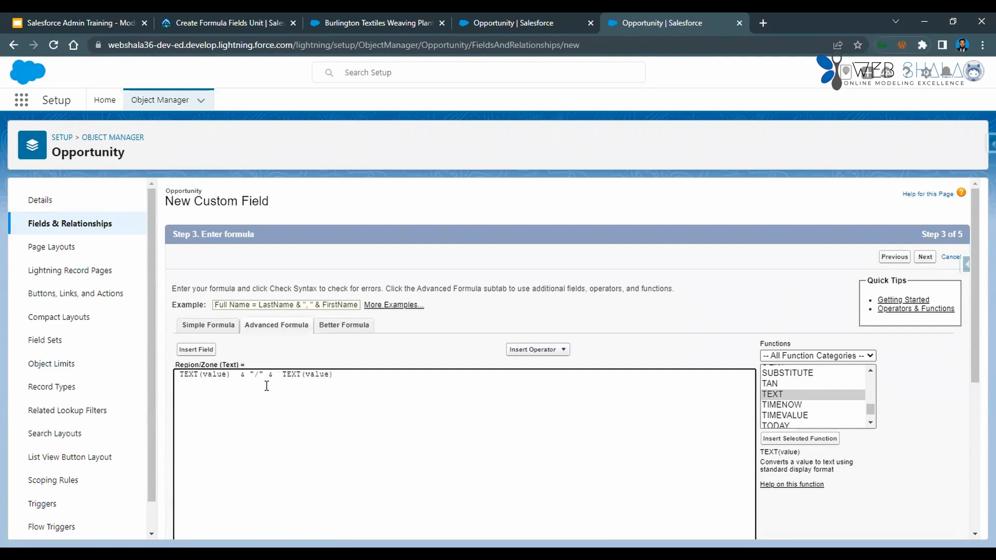
Compare with the finished Region/Zone formula in Trailhead's instructions and return to the formula editor.
key(ctrl+2)
scroll(391, 394, down, 2)
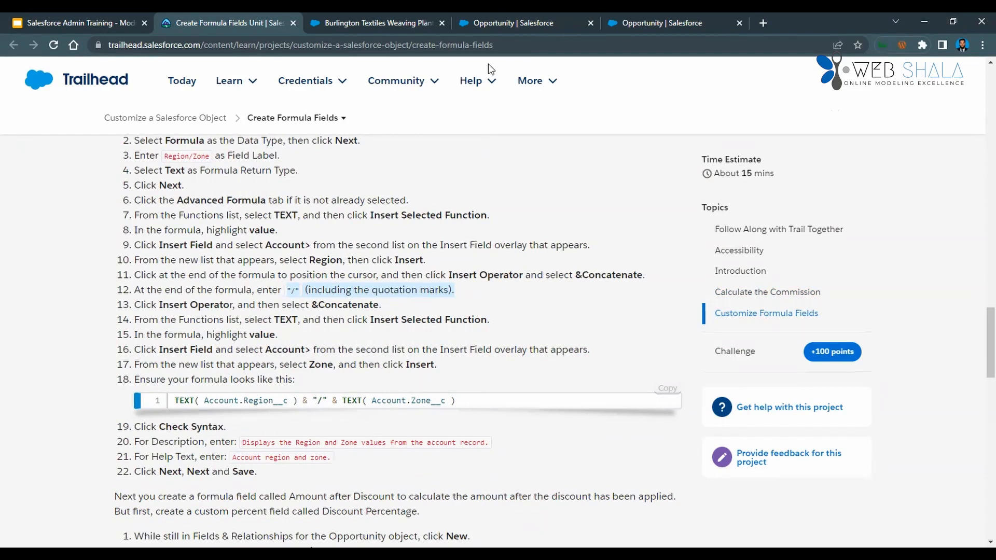
click(471, 80)
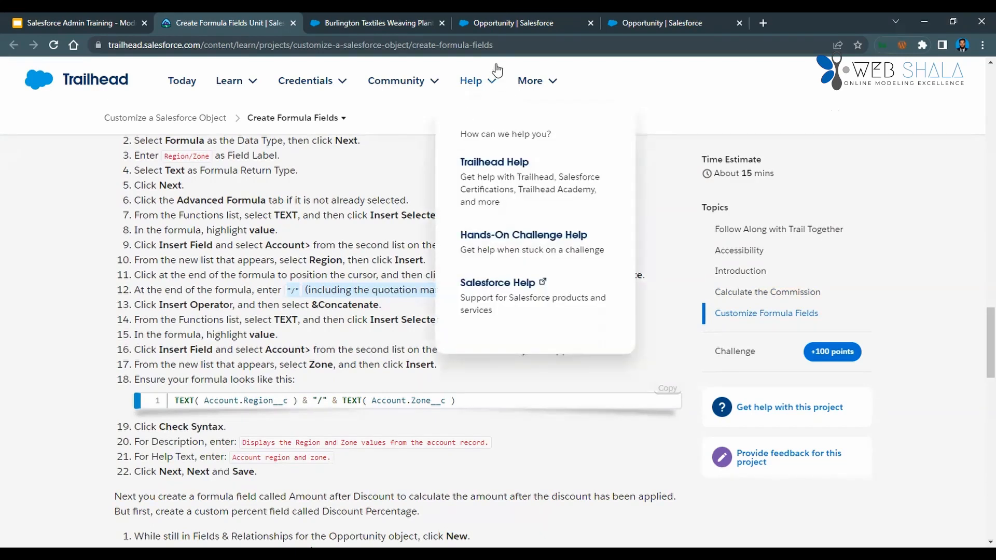
click(565, 21)
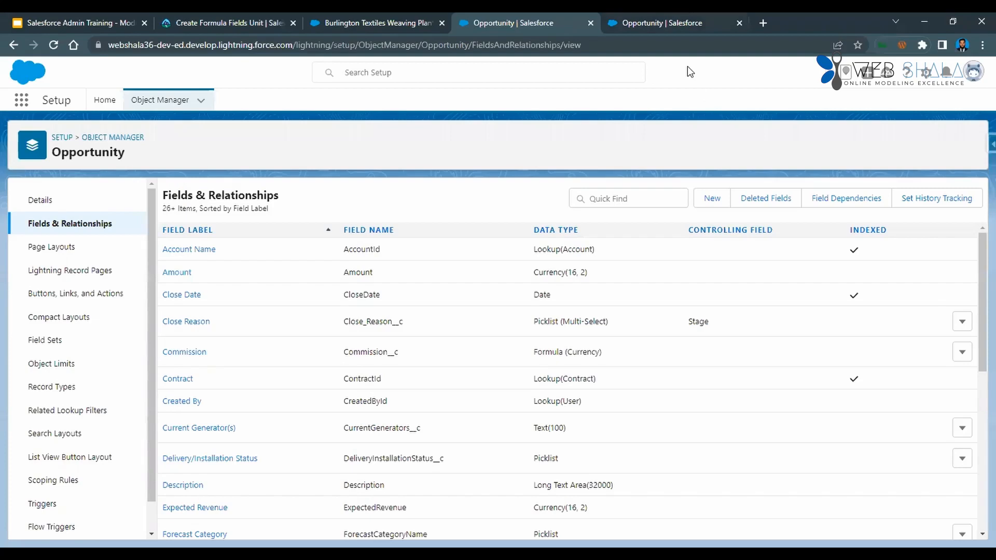
click(677, 24)
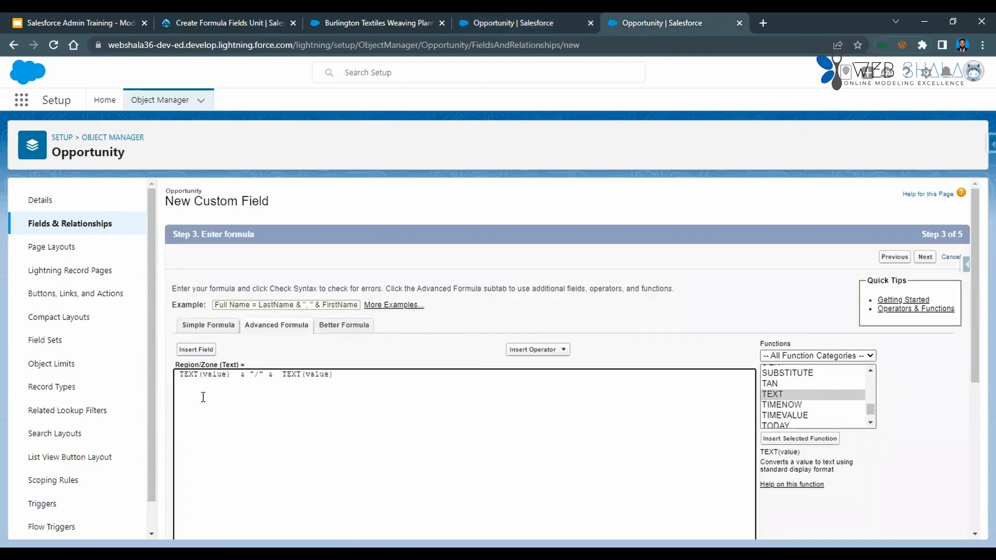
Replace the value placeholder in the first TEXT function with the related Account's Region field.
double_click(208, 374)
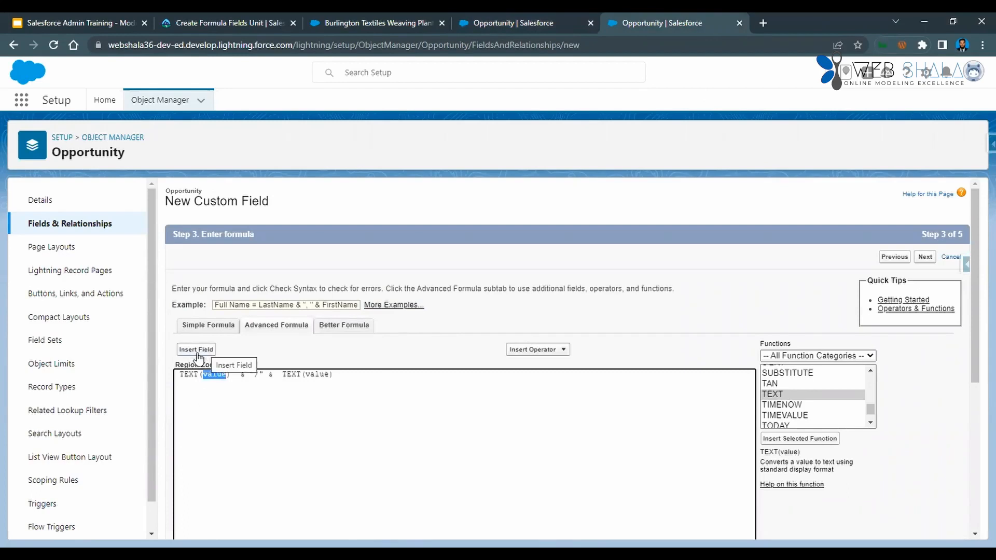
click(206, 352)
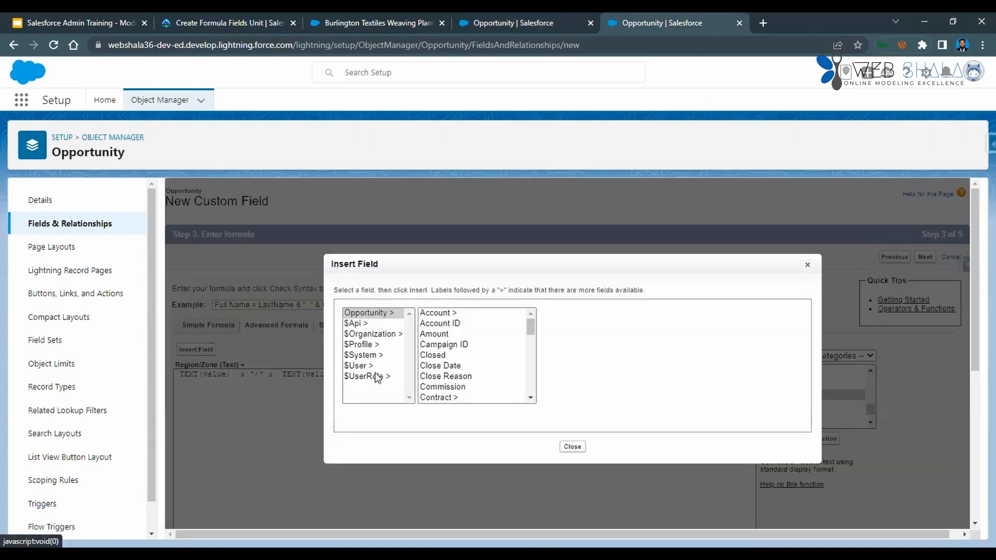
scroll(475, 363, down, 2)
scroll(475, 363, down, 4)
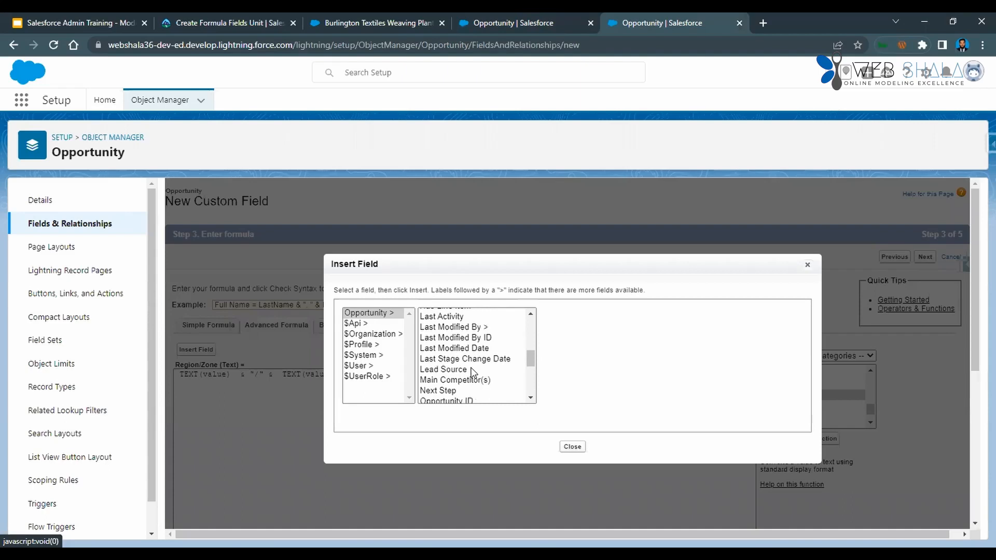
scroll(473, 373, up, 6)
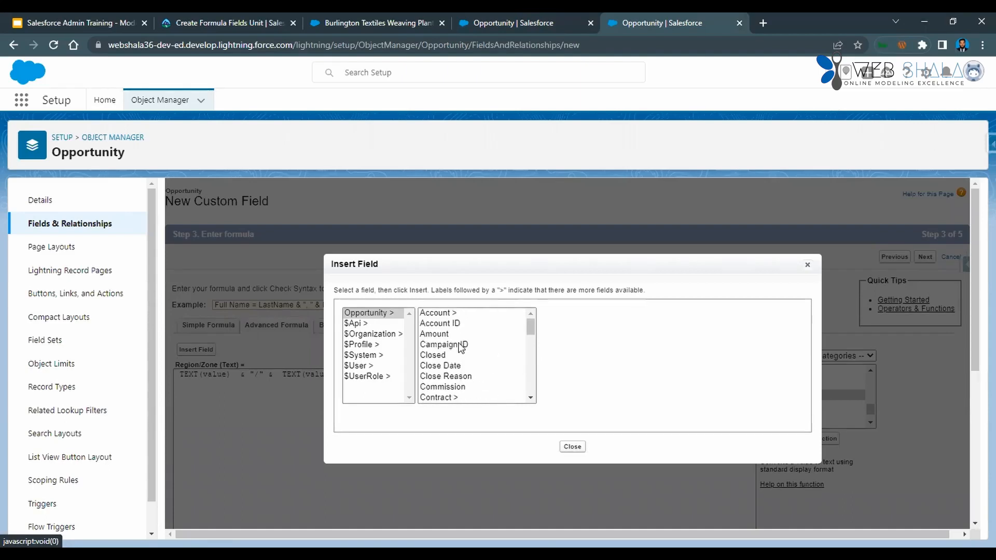
scroll(452, 397, down, 2)
scroll(453, 397, down, 3)
scroll(467, 372, down, 2)
scroll(463, 363, down, 3)
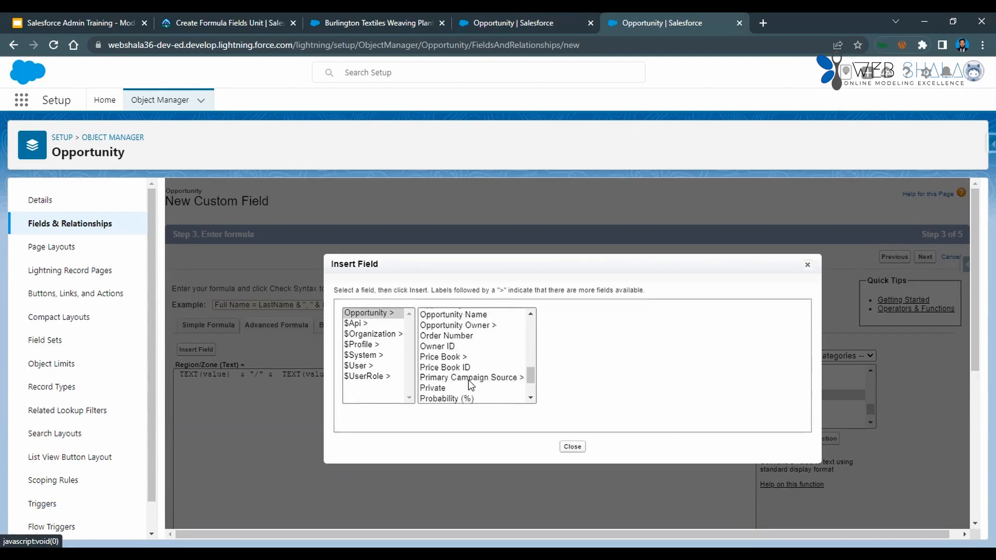
scroll(491, 369, down, 1)
scroll(491, 370, up, 8)
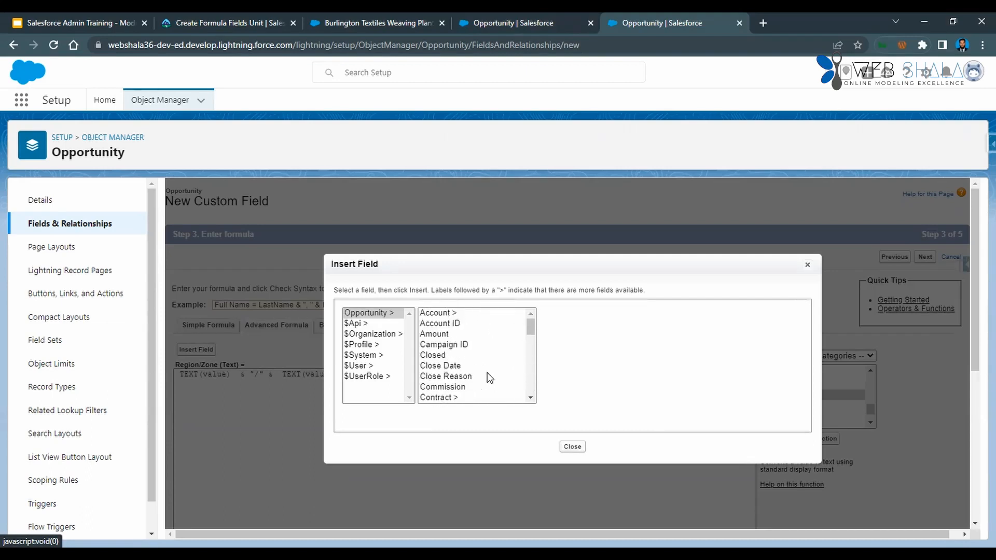
click(445, 314)
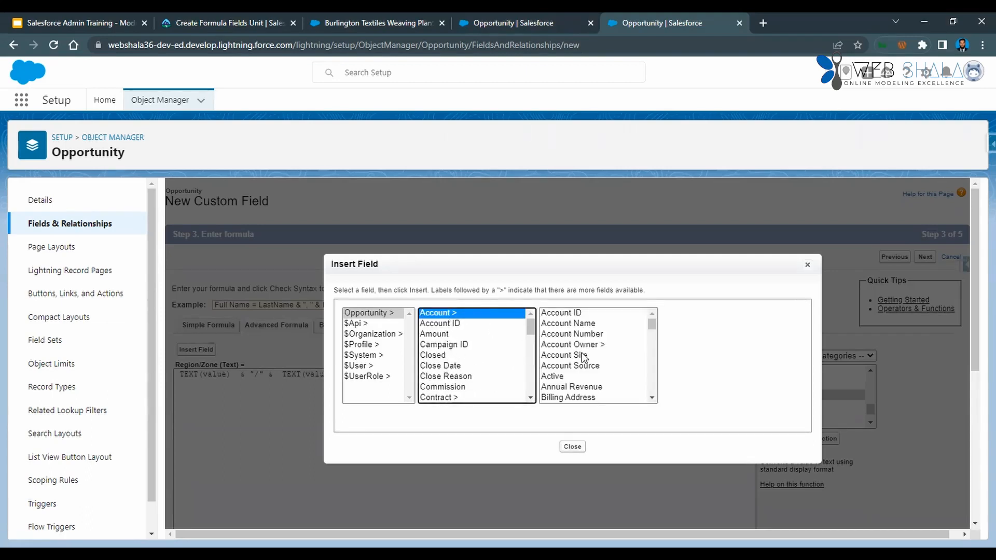
scroll(585, 359, down, 2)
scroll(585, 359, down, 6)
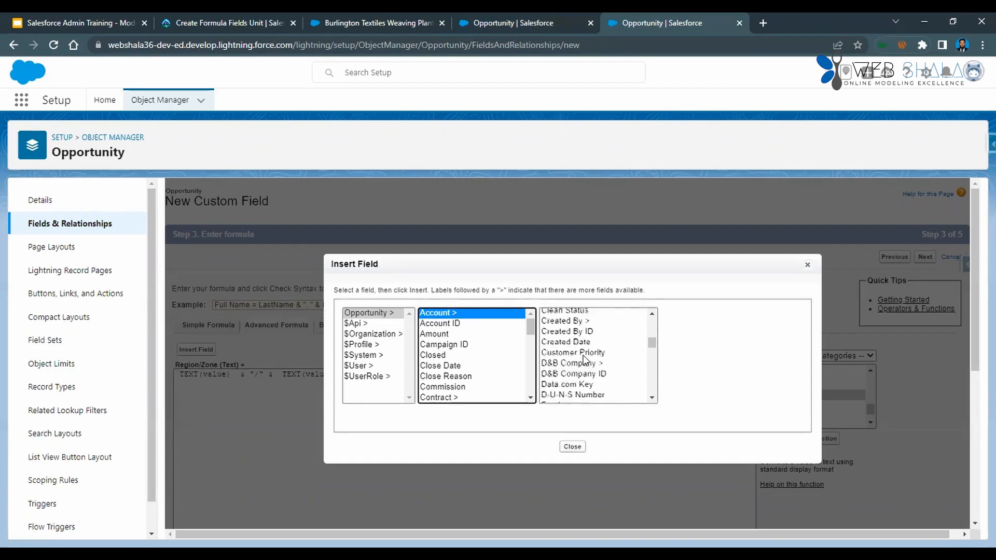
scroll(586, 359, down, 2)
scroll(586, 359, down, 4)
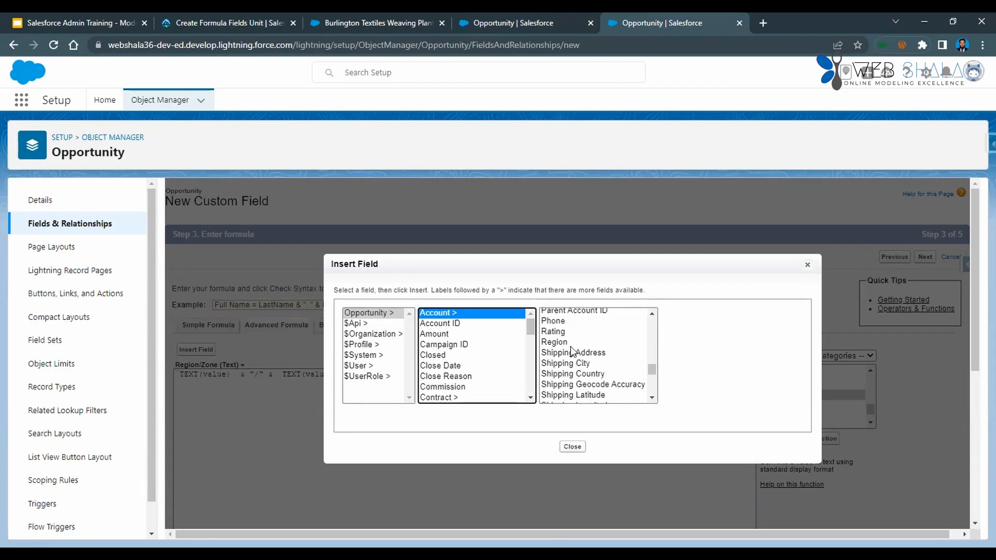
click(554, 342)
click(706, 377)
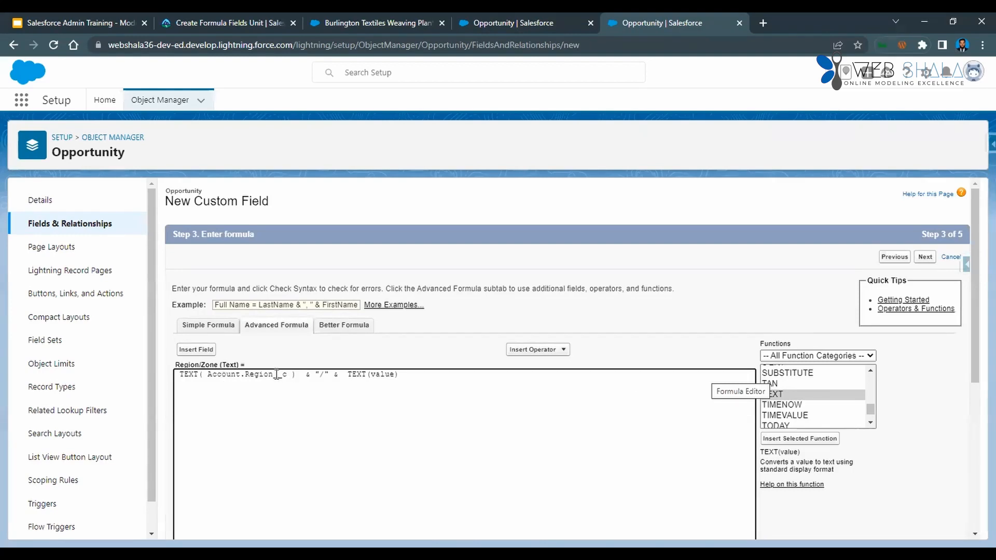
Replace the value placeholder in the second TEXT function with the related Account's Zone field.
double_click(384, 374)
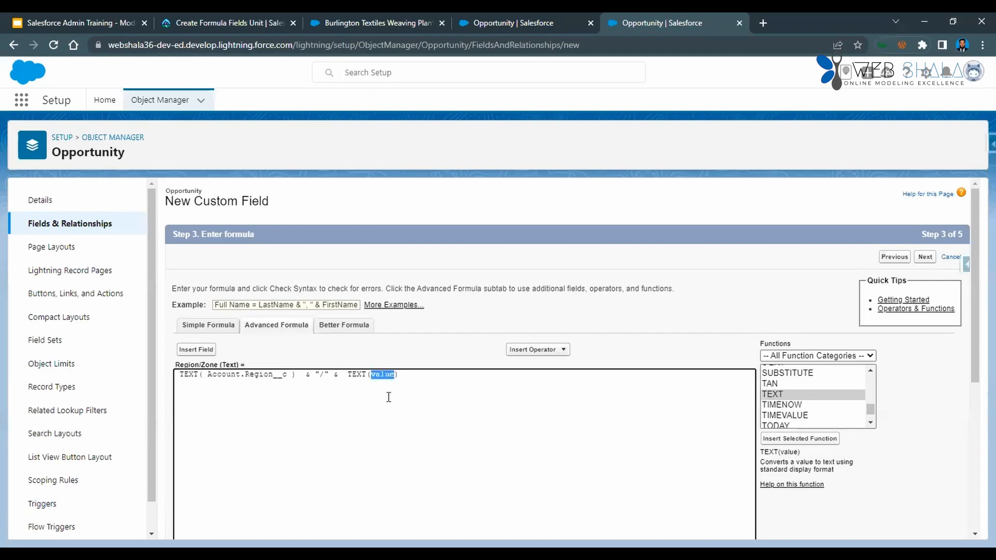
click(208, 354)
click(449, 314)
scroll(624, 341, down, 15)
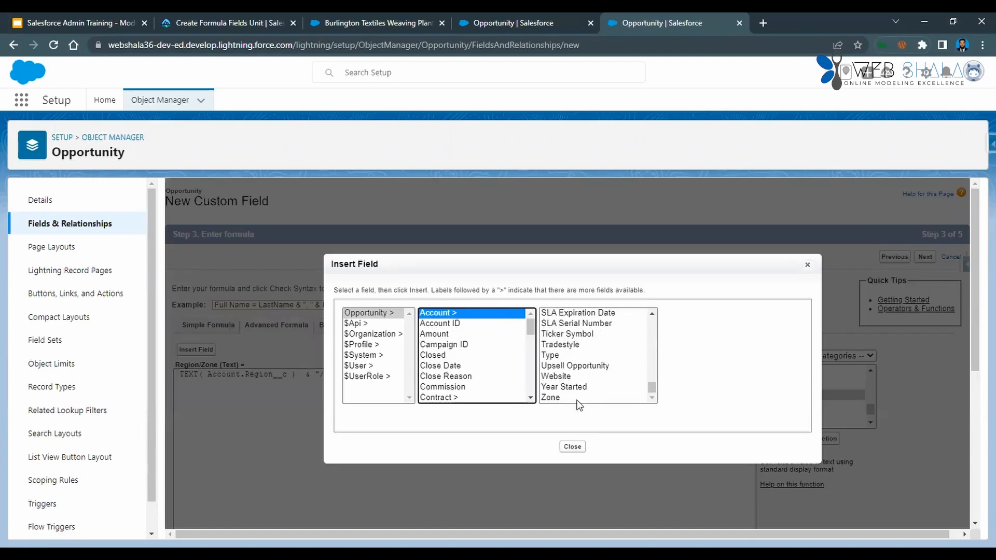
click(576, 398)
click(707, 378)
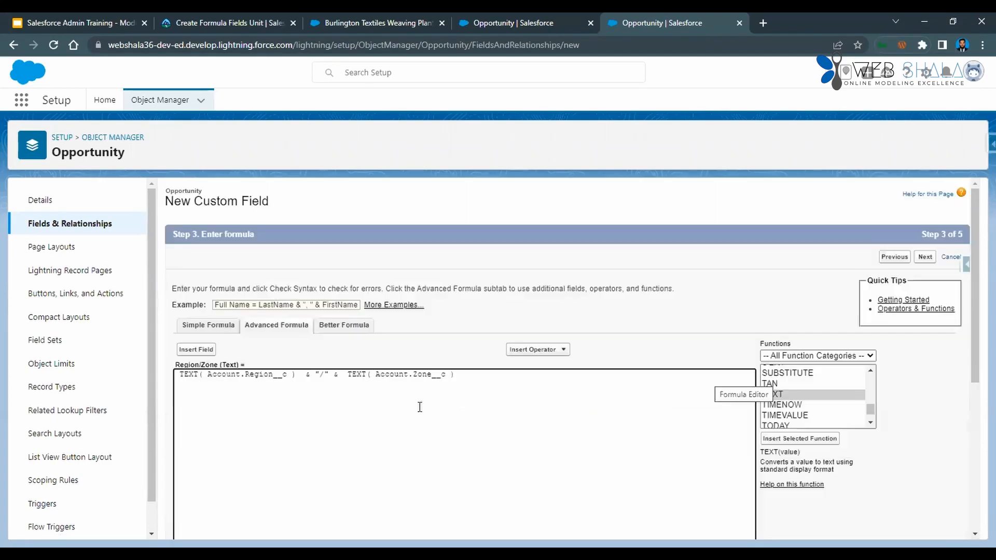
Check the syntax of the completed Region/Zone formula.
scroll(414, 411, down, 3)
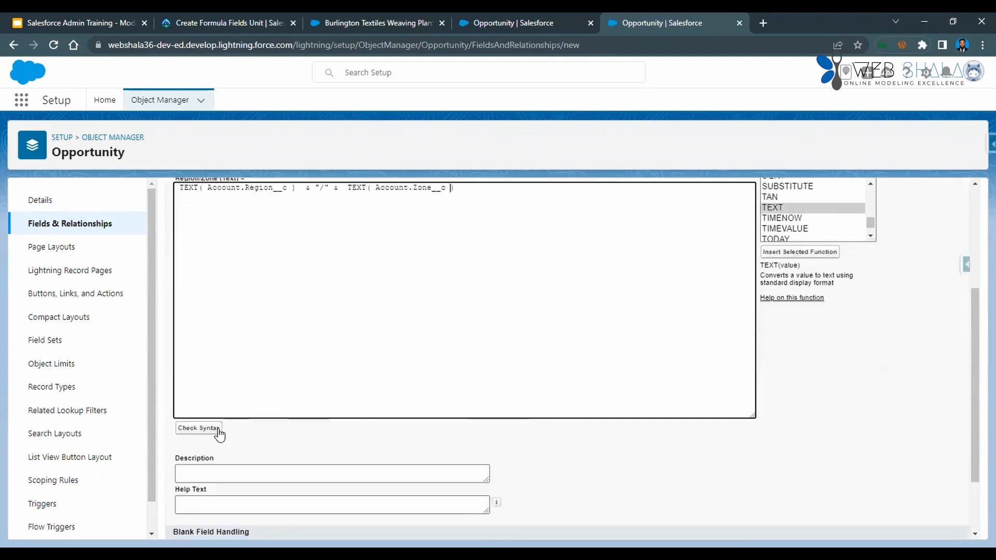
click(208, 428)
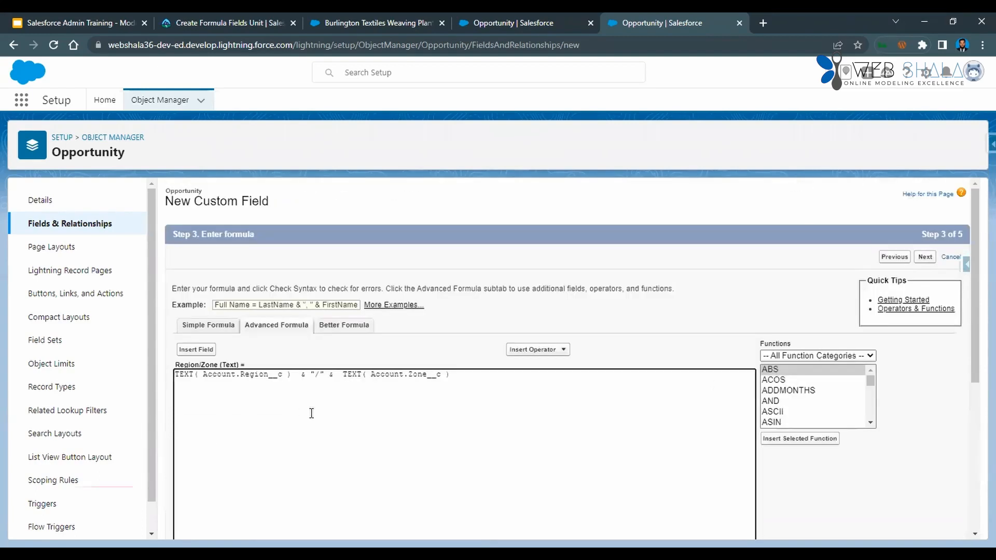
scroll(310, 411, down, 3)
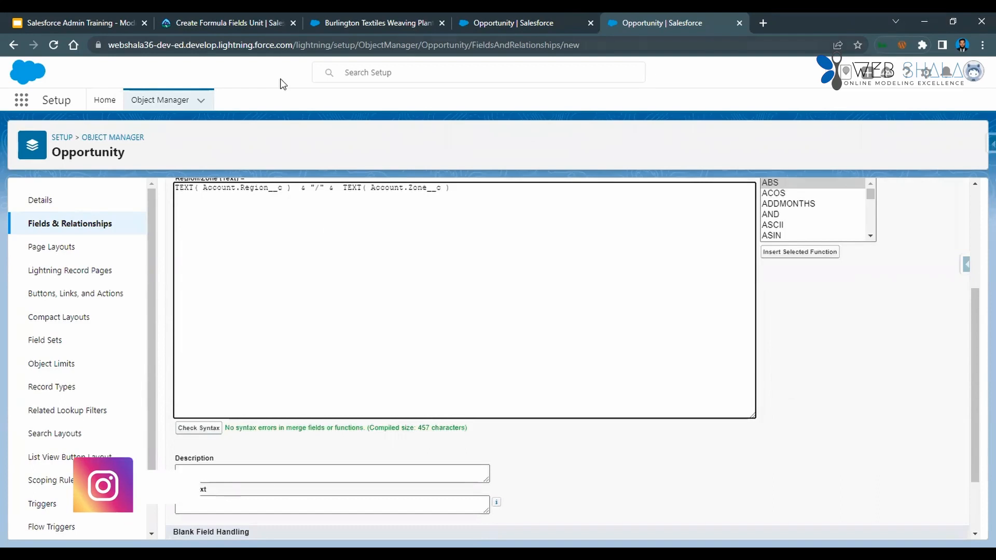
Copy the description from Trailhead's instructions into the field's Description: "Displays the Region and Zone values from the account record.".
click(229, 23)
scroll(251, 234, down, 1)
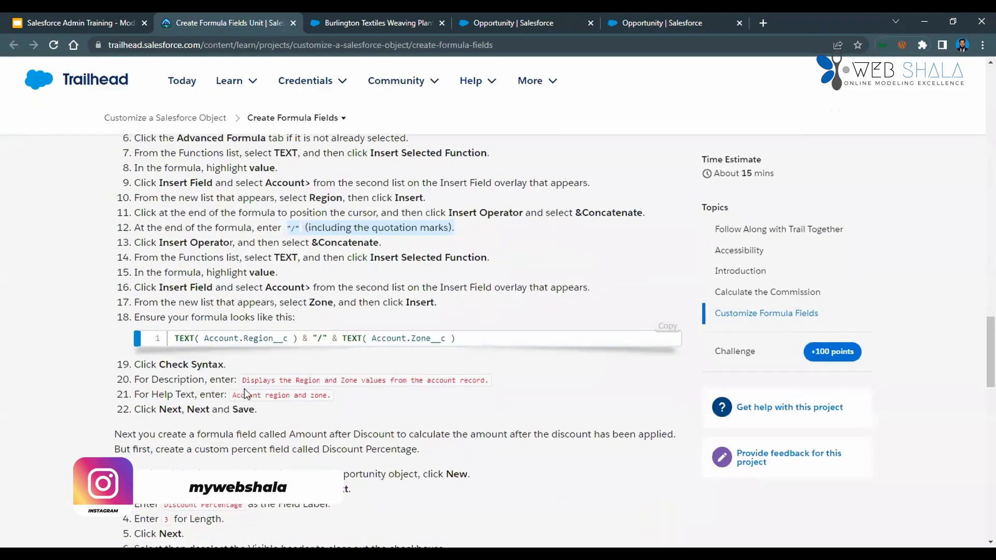
drag(244, 380, 492, 374)
key(ctrl+c)
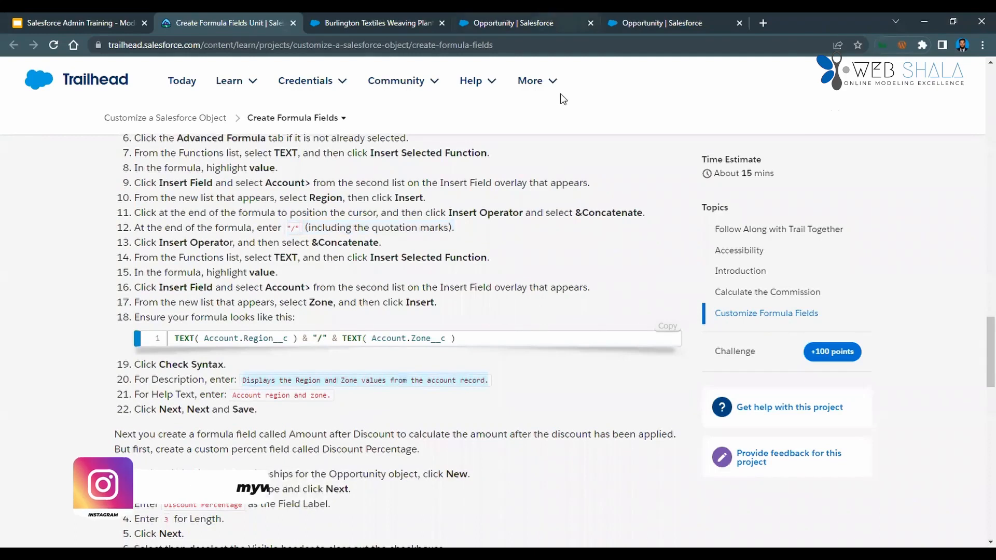
key(ctrl+Tab)
key(ctrl+Tab)
key(ctrl+Tab)
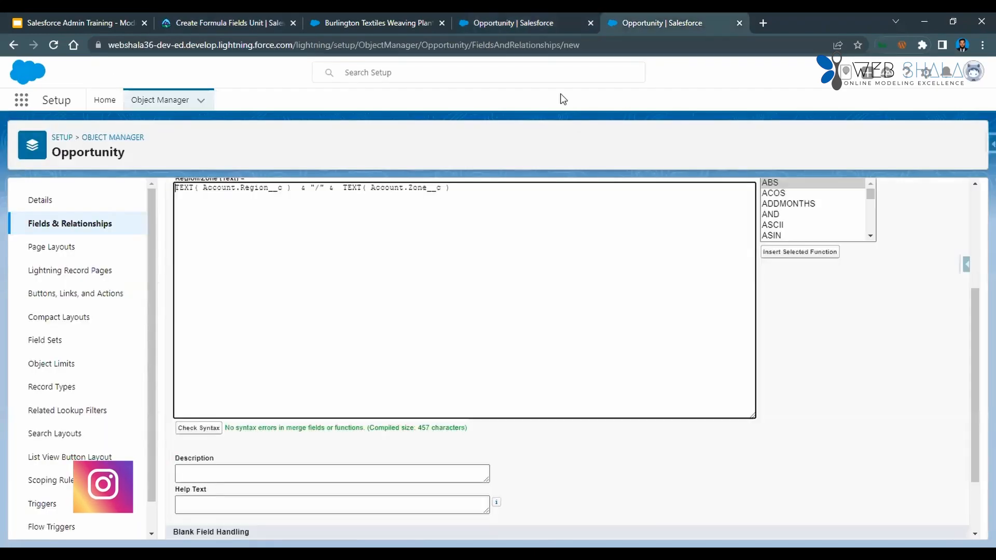
click(318, 470)
key(ctrl+v)
Copy the help text from Trailhead's instructions into the field's Help Text: "Account region and zone.".
key(ctrl+2)
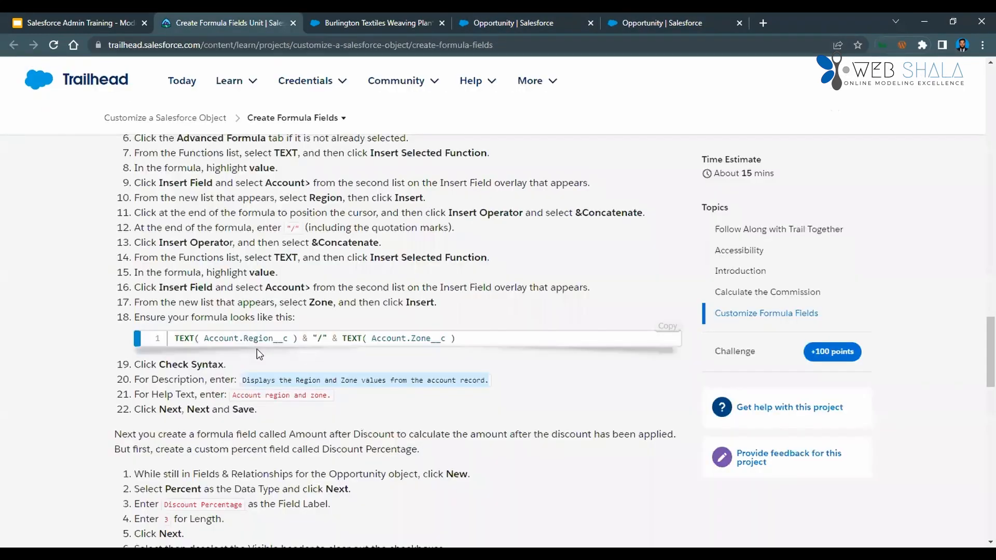
drag(231, 395, 349, 402)
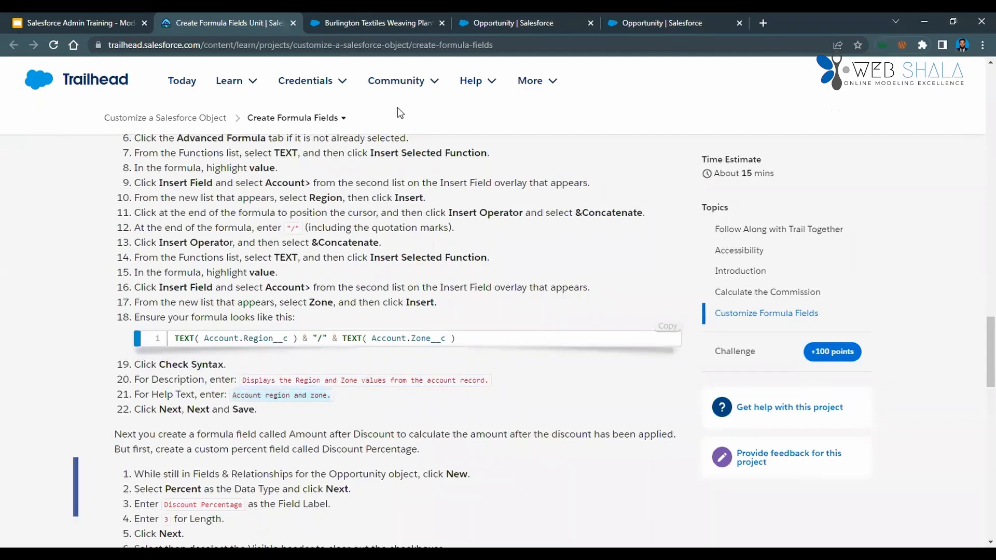
key(ctrl+5)
click(328, 508)
scroll(329, 507, down, 2)
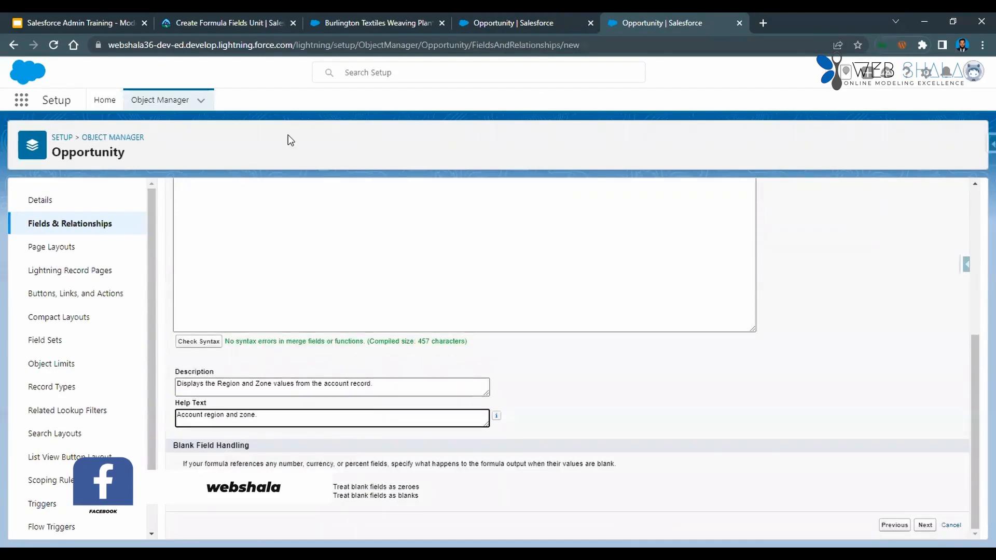
Read Trailhead's closing instructions for the Region/Zone field and the following Discount Percentage section.
key(ctrl+2)
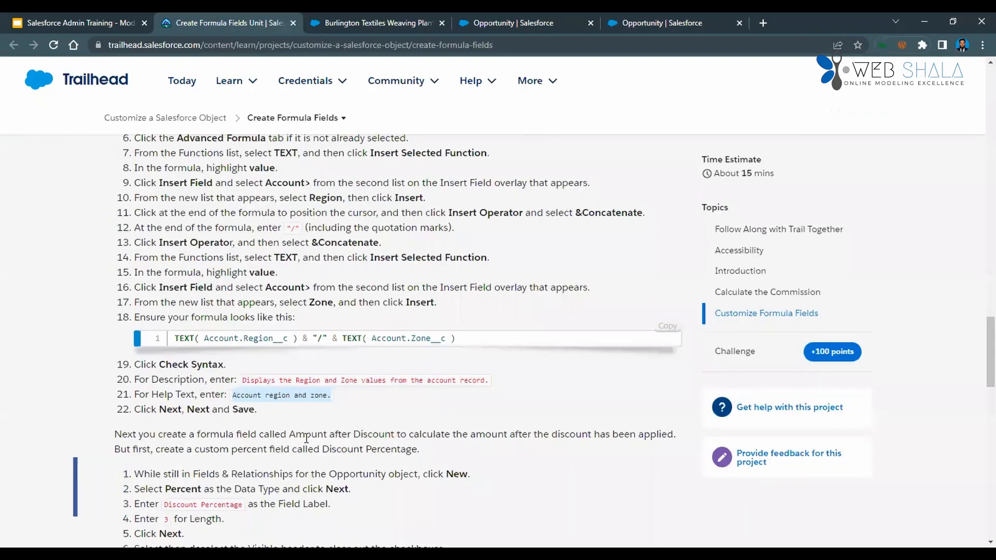
scroll(299, 424, down, 1)
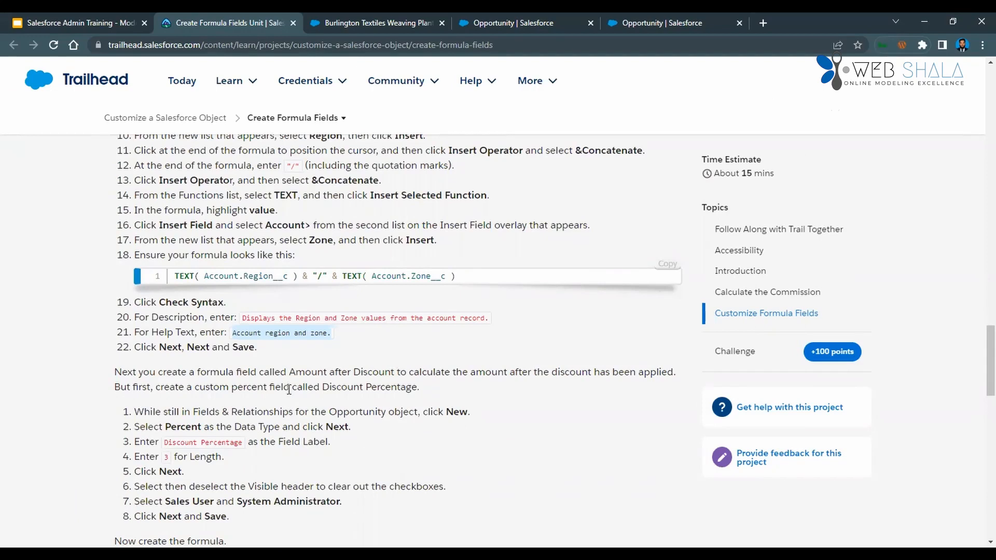
scroll(288, 392, down, 4)
scroll(288, 392, up, 2)
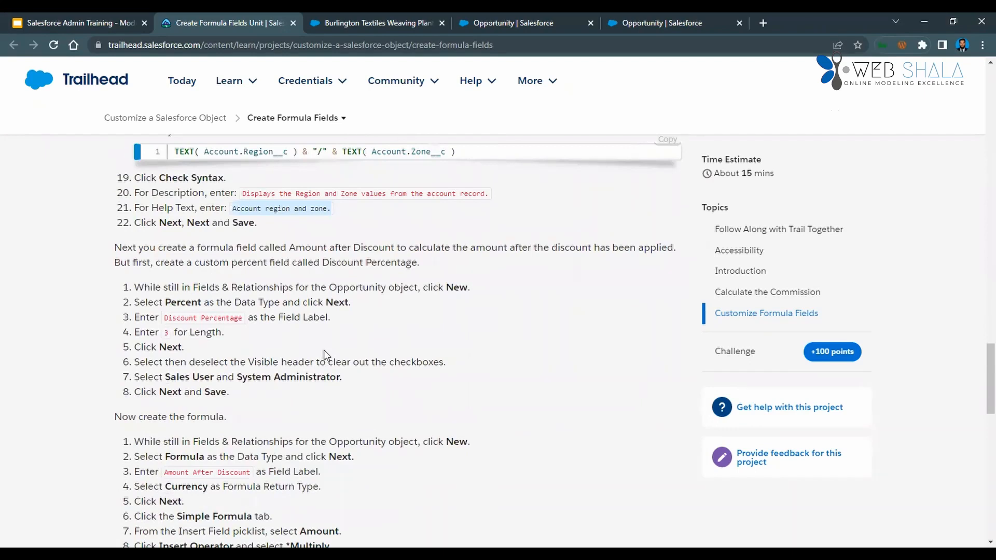
scroll(325, 355, up, 2)
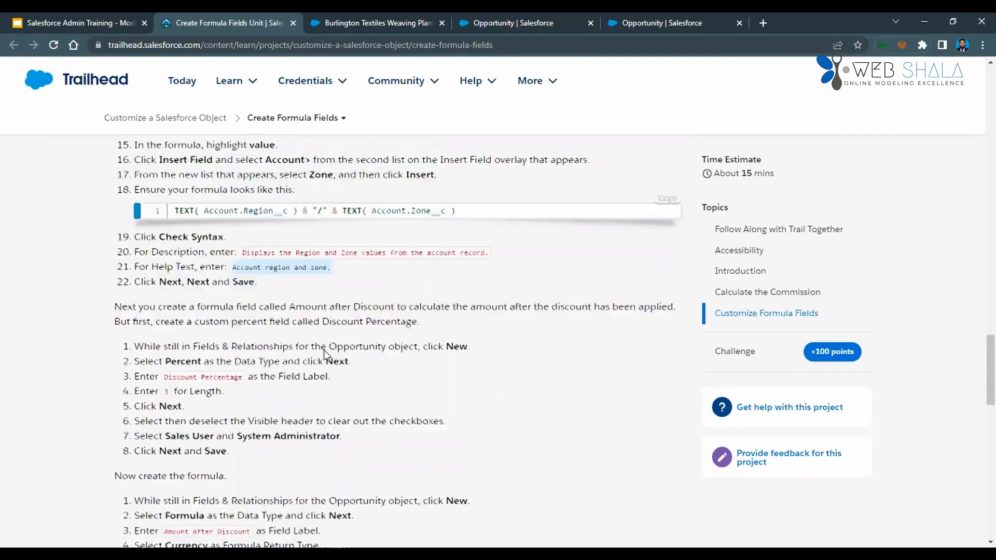
drag(264, 344, 153, 316)
click(429, 393)
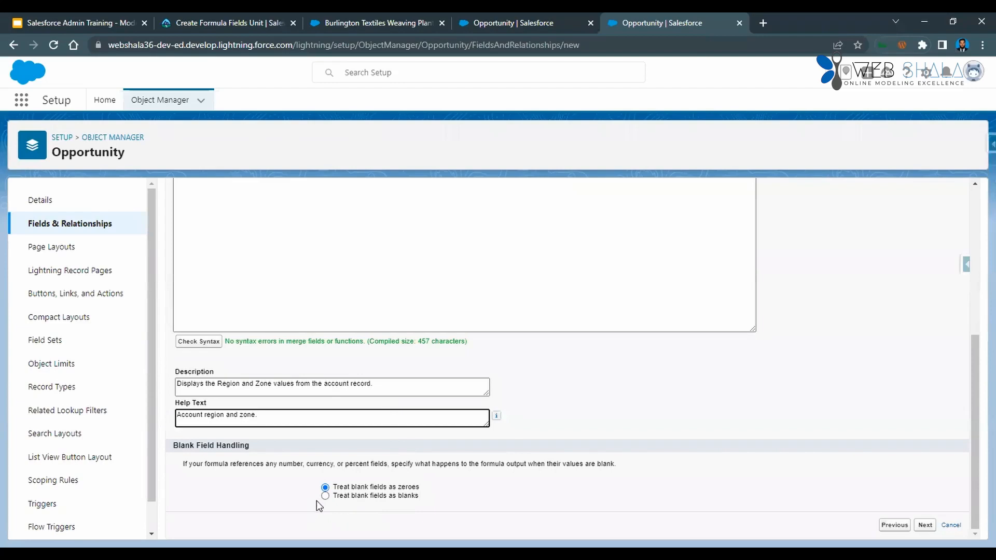
Set the formula to treat blank fields as blanks and save the Region/Zone field with the default field-level security and page layouts.
click(325, 496)
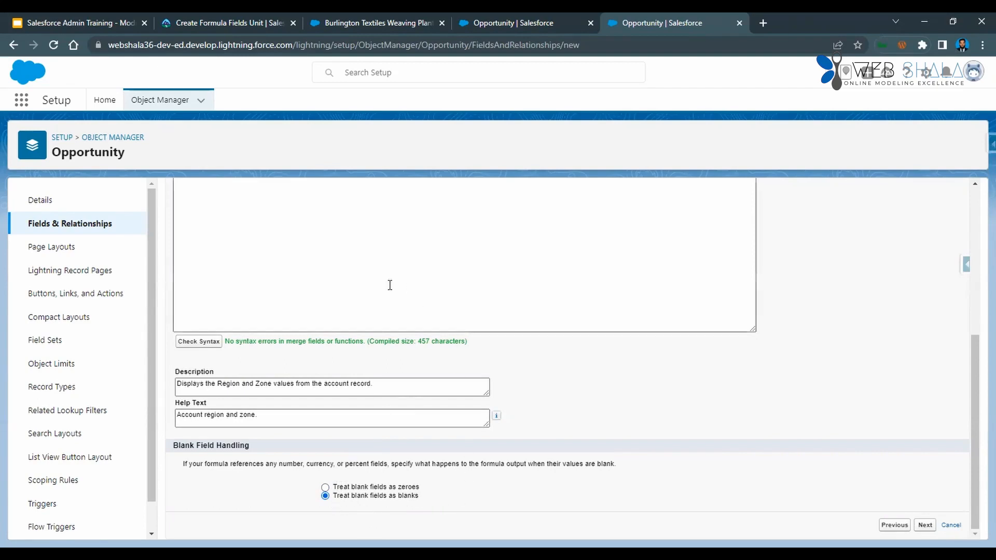
scroll(390, 285, up, 5)
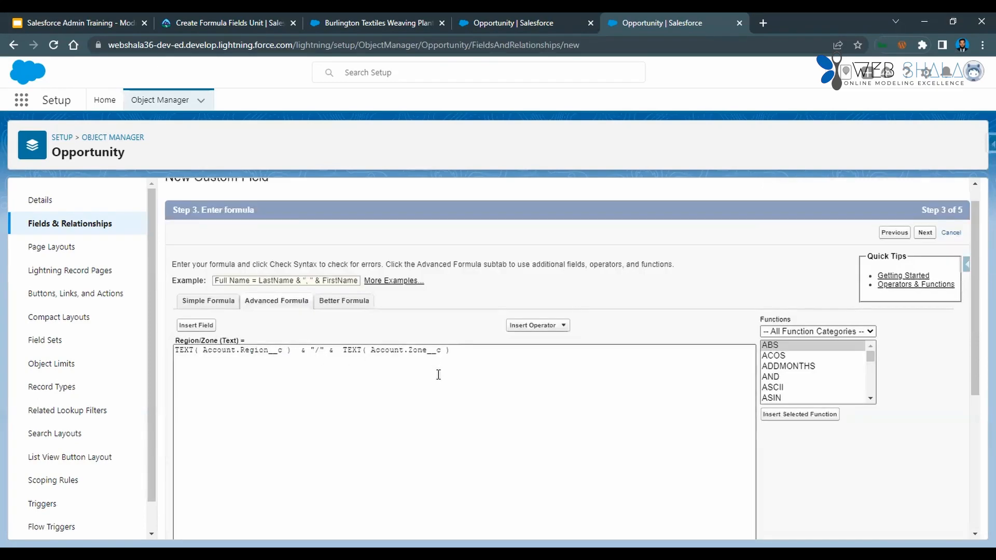
scroll(513, 389, down, 5)
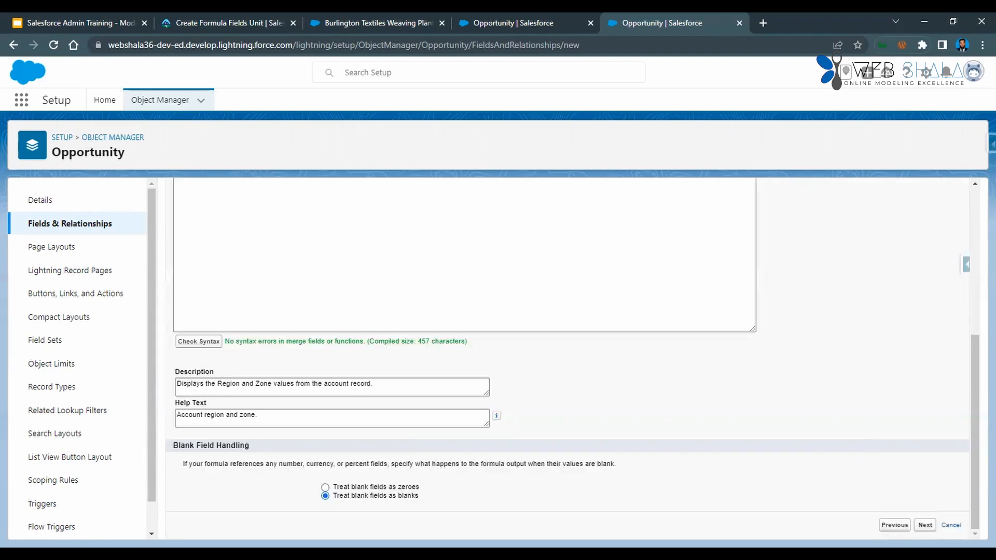
click(926, 525)
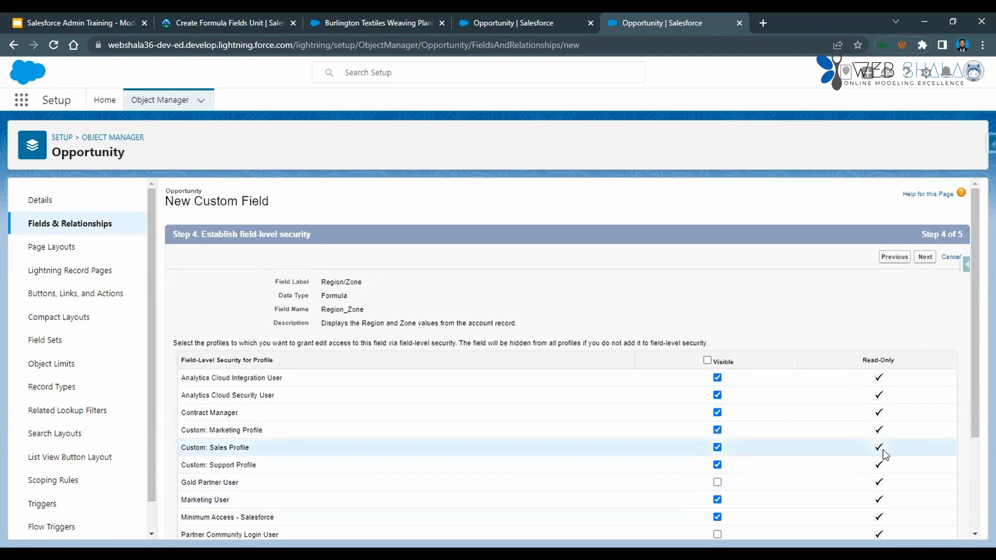
click(925, 256)
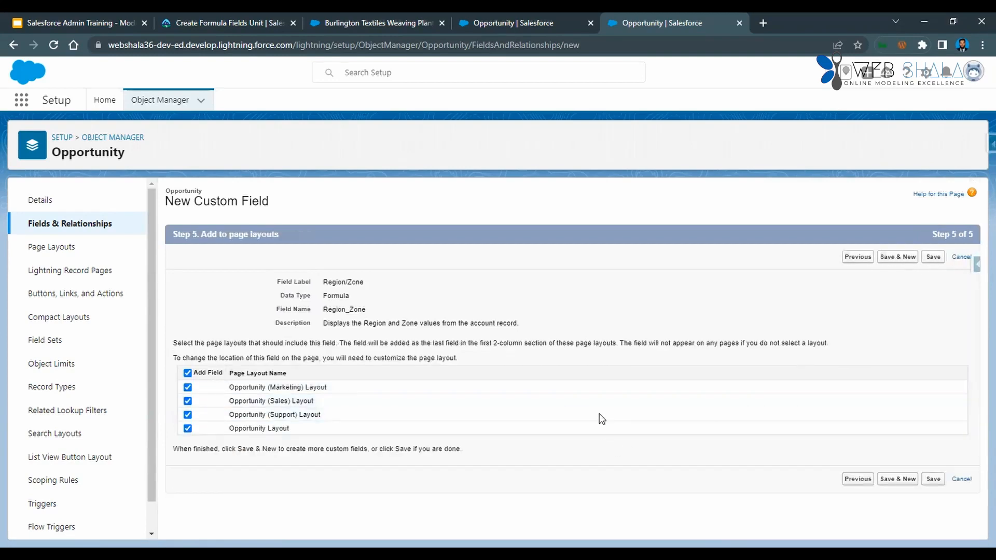
click(935, 479)
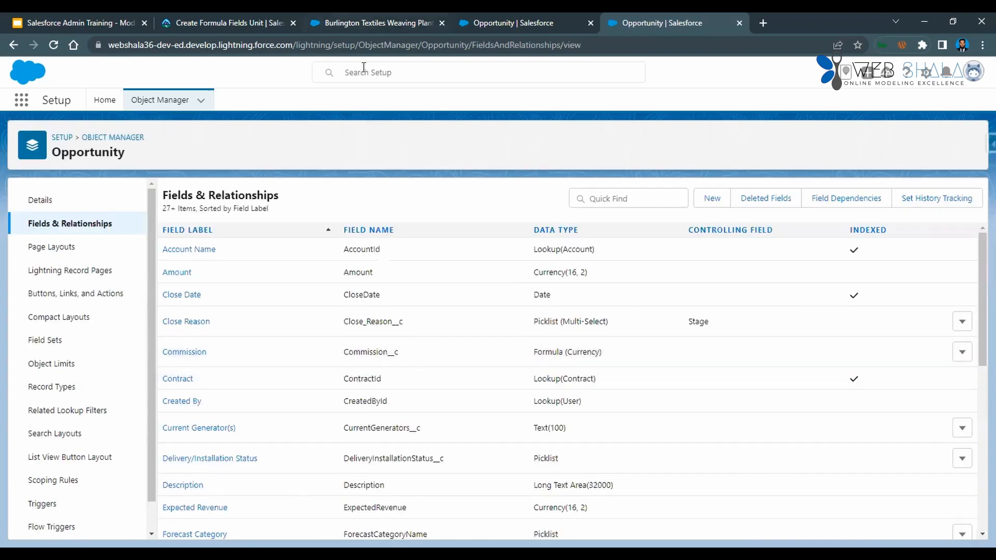
Reload the Burlington Textiles Weaving Plant Generator opportunity and look through its details for the Region/Zone field.
click(340, 22)
scroll(188, 314, up, 3)
click(54, 45)
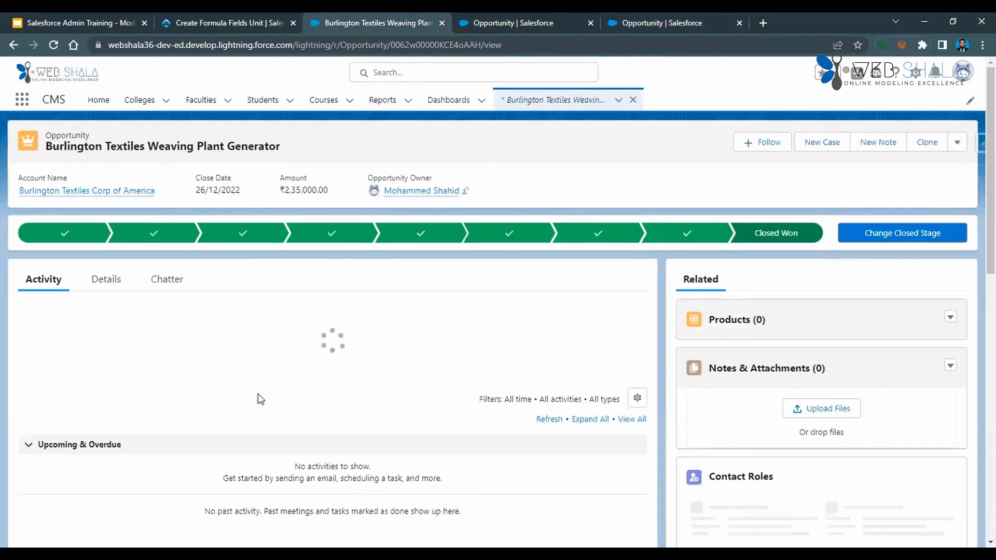
click(115, 285)
scroll(248, 404, down, 3)
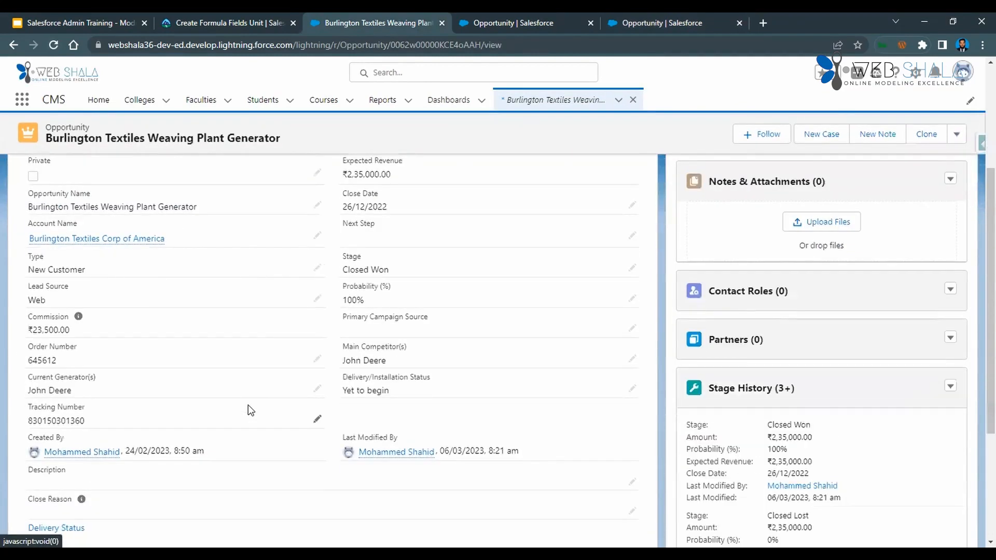
scroll(248, 408, down, 3)
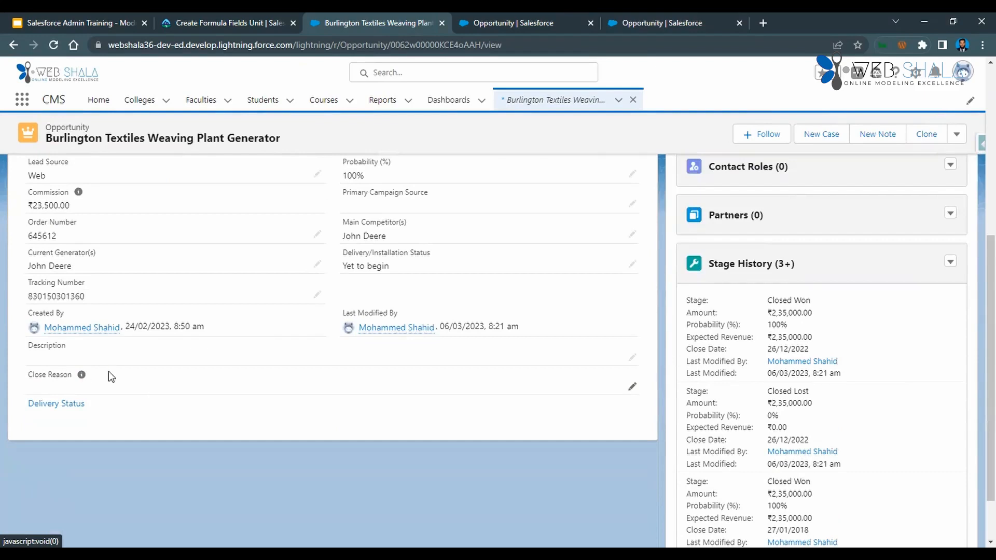
scroll(174, 389, up, 3)
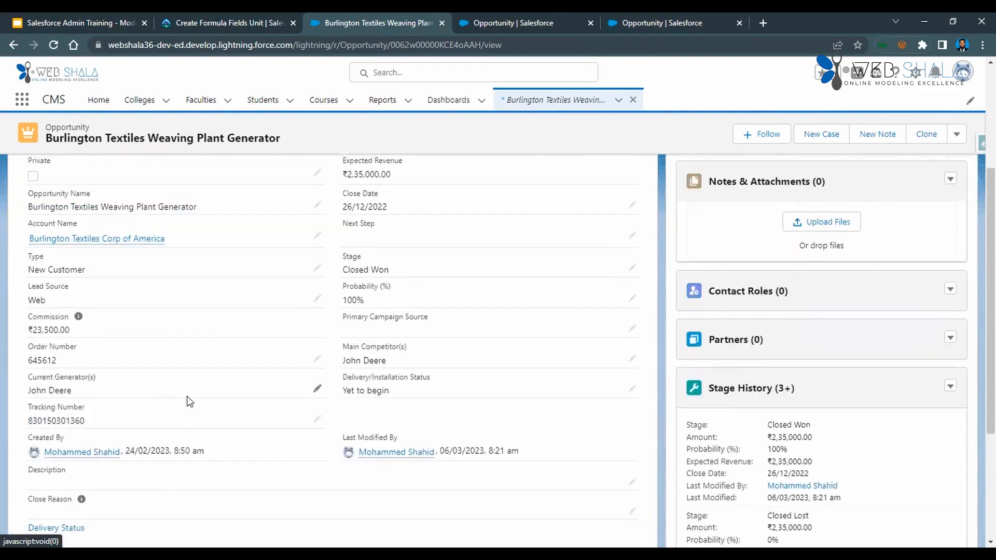
scroll(190, 403, up, 2)
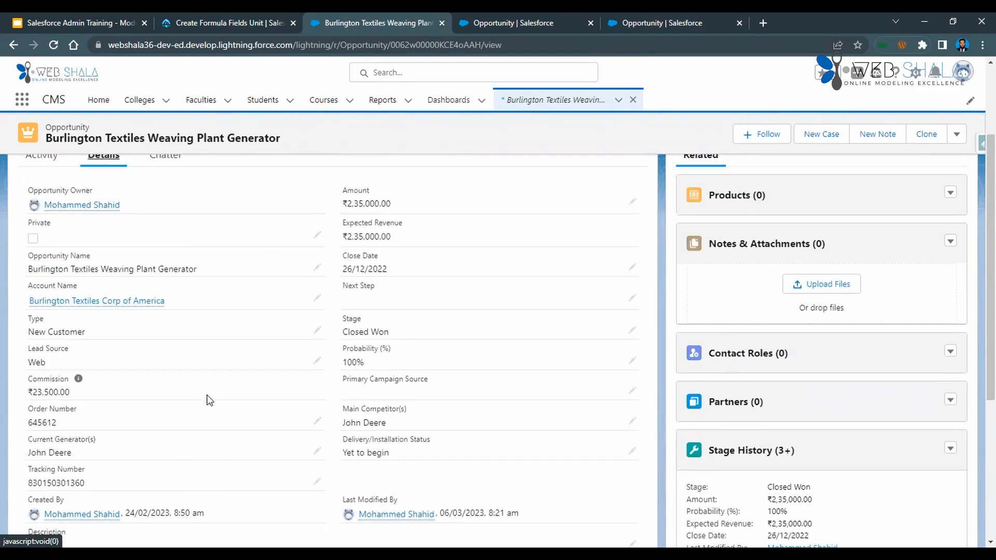
scroll(226, 399, up, 3)
scroll(227, 398, down, 1)
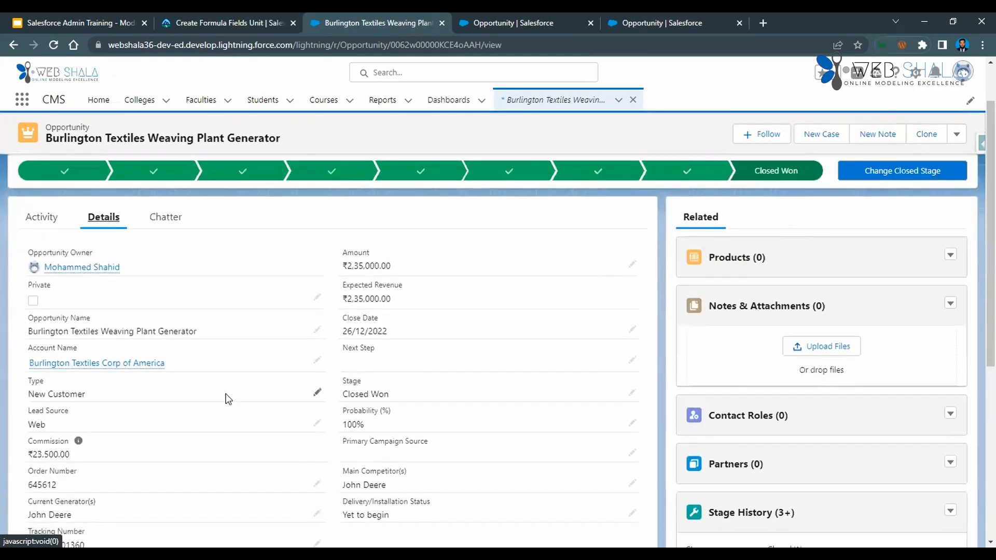
scroll(218, 398, down, 1)
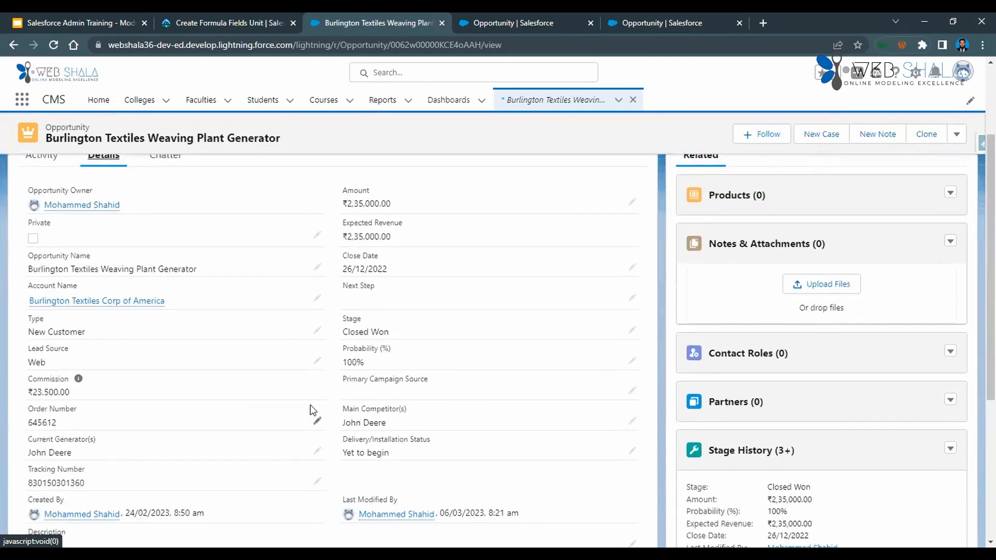
scroll(300, 410, down, 1)
scroll(299, 410, down, 3)
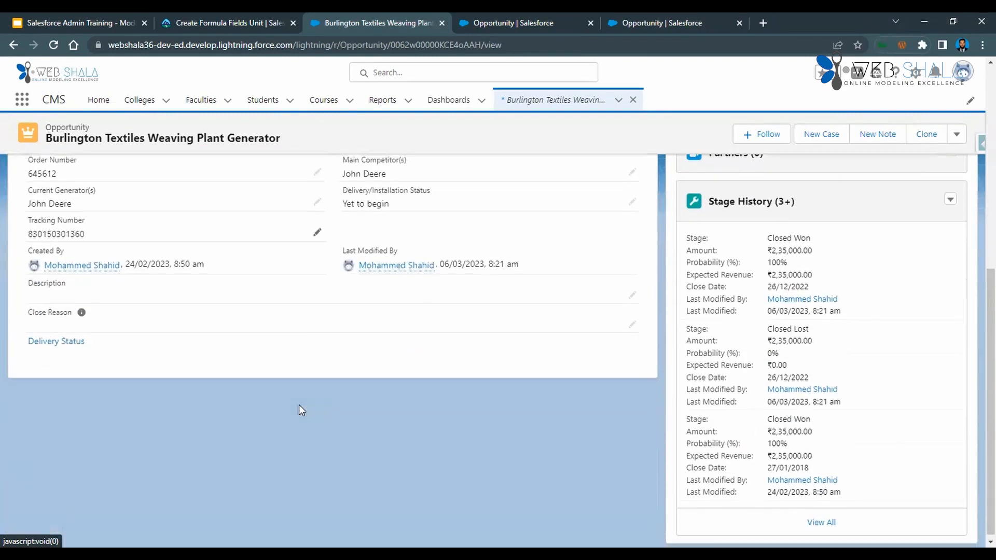
scroll(299, 410, up, 6)
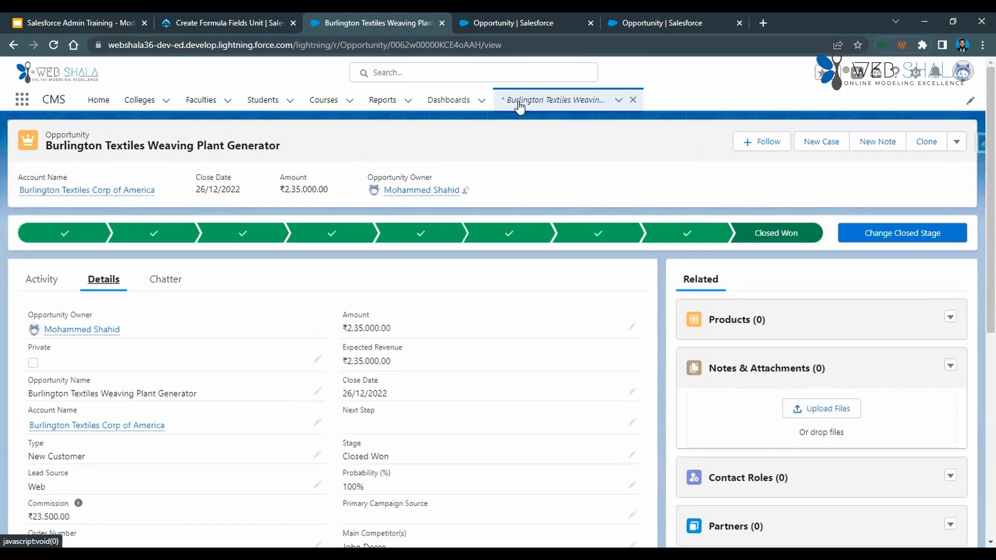
Examine the Region/Zone value in the opportunity's edit form and close the form without saving.
click(544, 108)
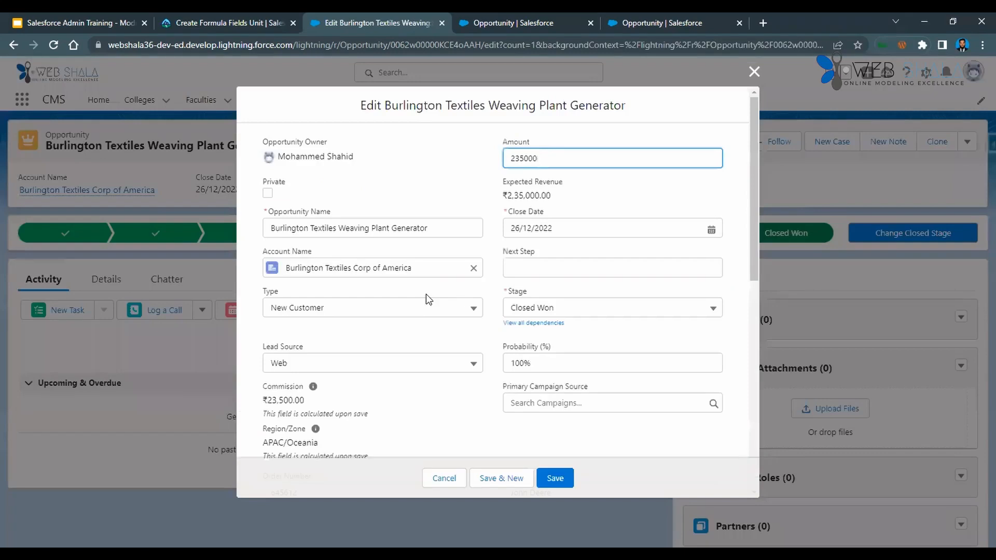
scroll(426, 306, down, 3)
mouse_move(316, 306)
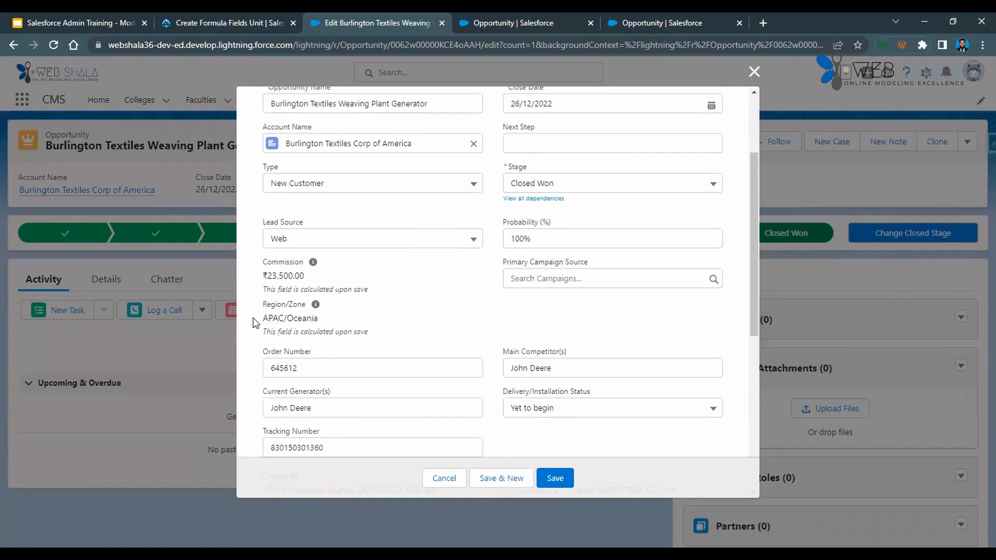
triple_click(337, 319)
click(754, 72)
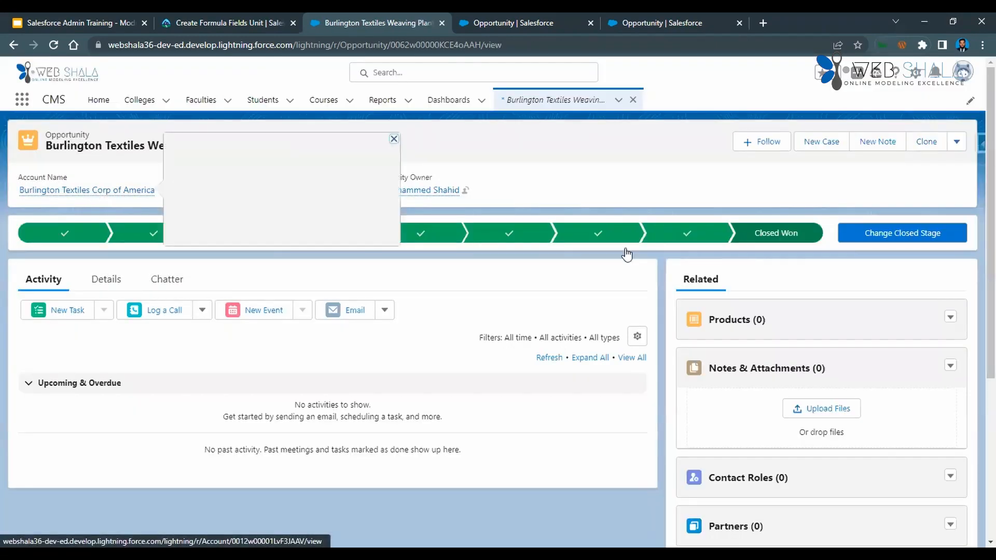
Open the related Burlington Textiles Corp of America account in a new tab and check Region and Zone in its details.
mouse_move(86, 196)
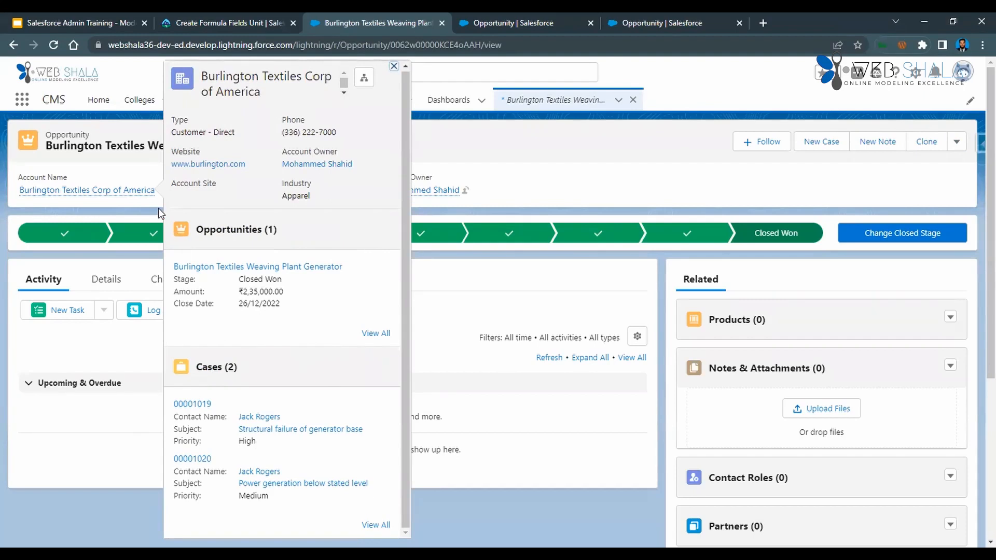
right_click(120, 193)
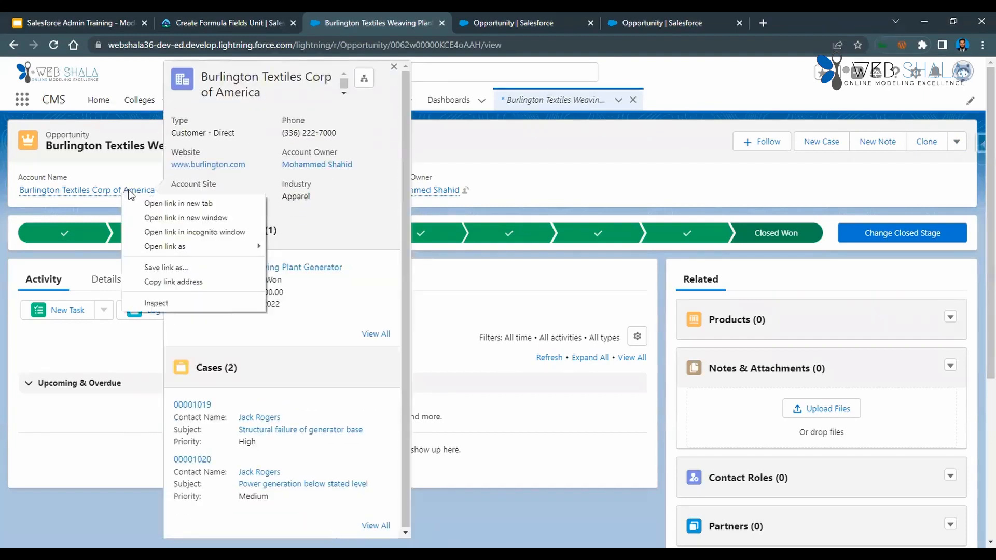
click(161, 203)
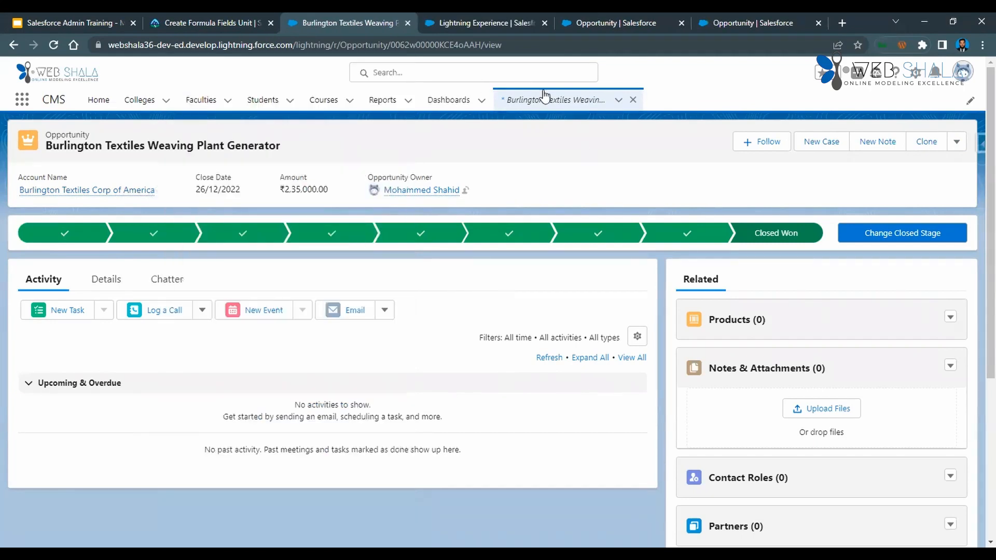
key(ctrl+Tab)
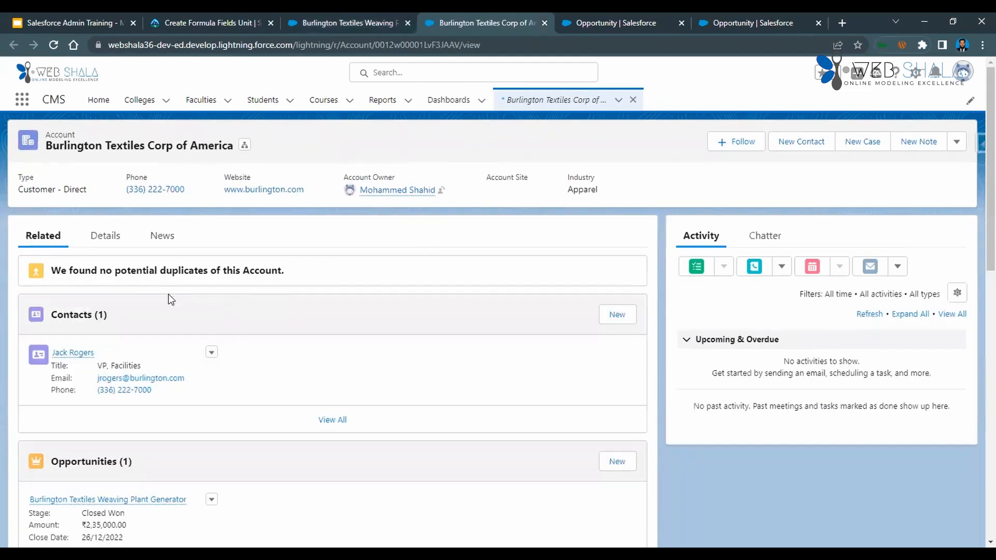
click(105, 237)
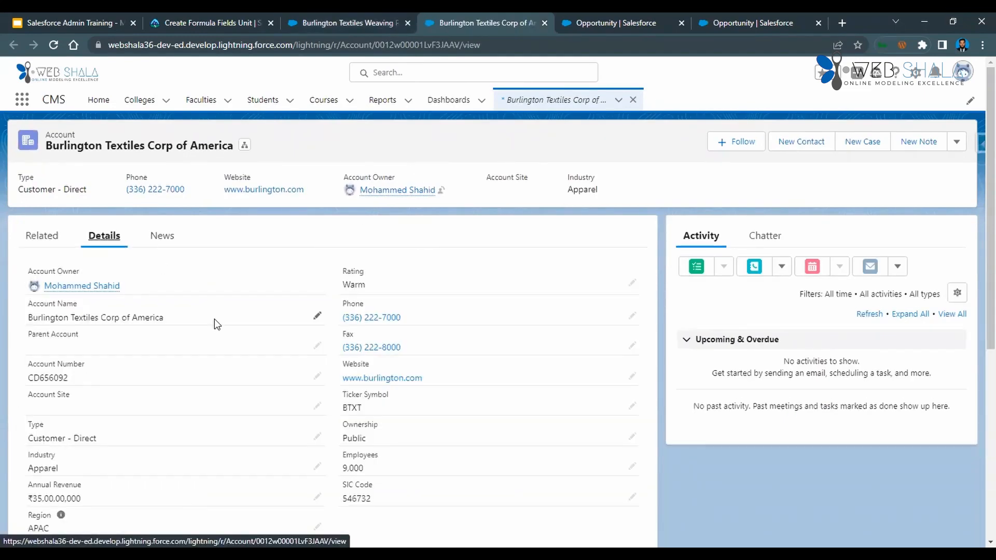
scroll(214, 319, down, 5)
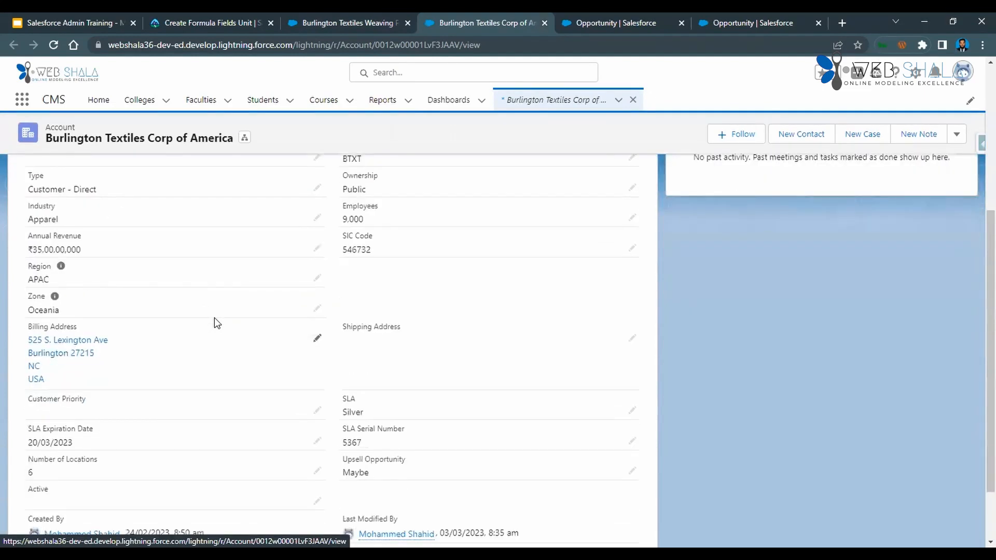
Change the Burlington Textiles Corp of America account's Zone to East Asia and save the account.
click(316, 309)
click(187, 324)
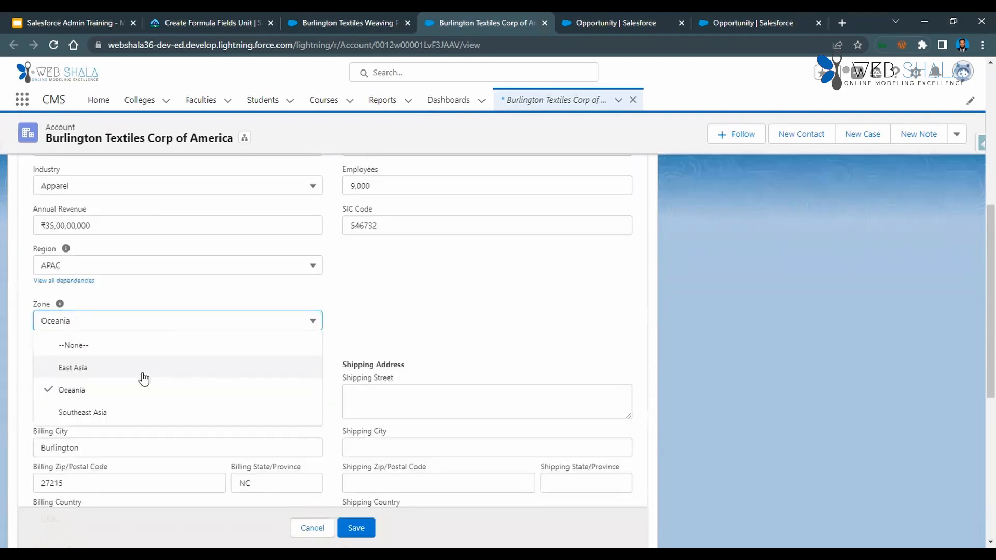
click(148, 368)
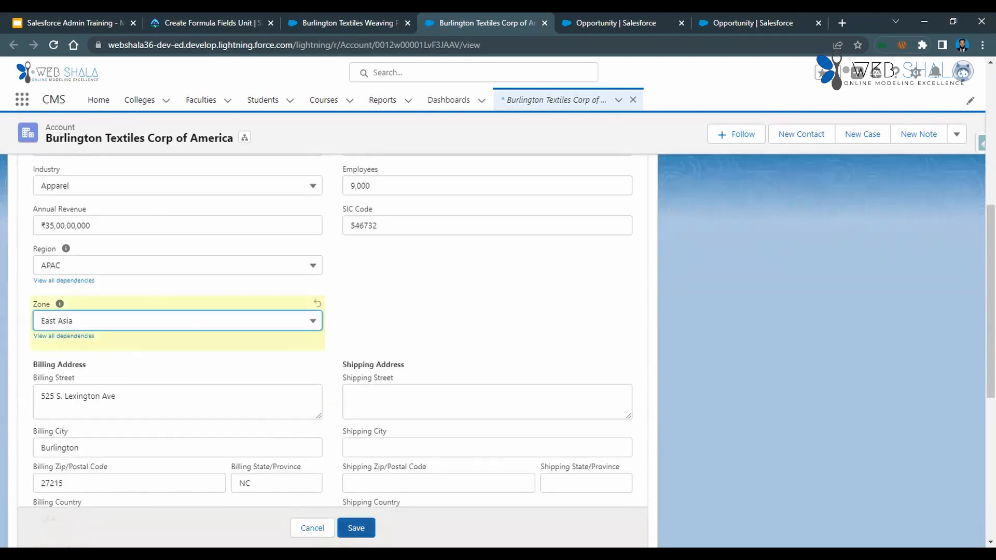
click(356, 528)
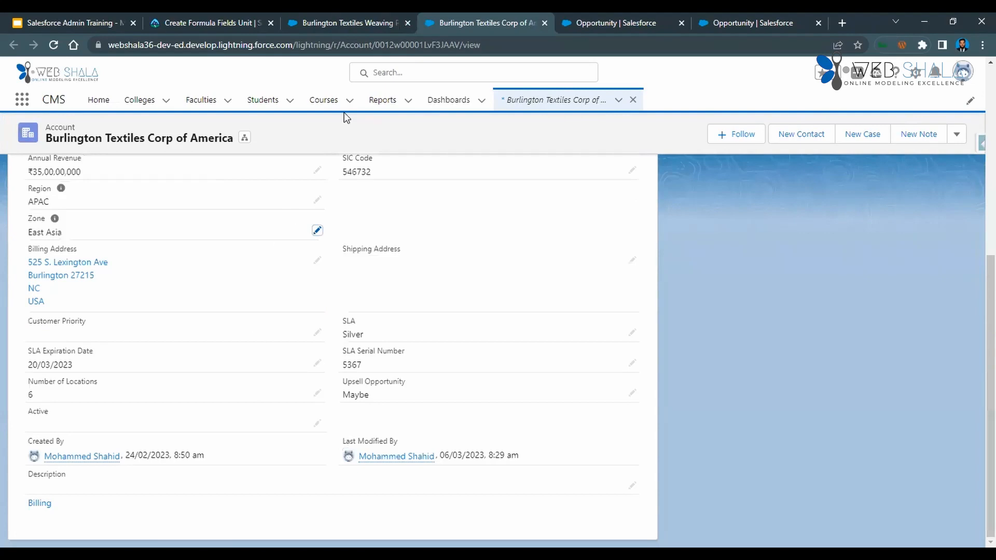
Reload the Burlington Textiles Weaving Plant Generator opportunity and check its details for the updated Region/Zone value.
click(345, 23)
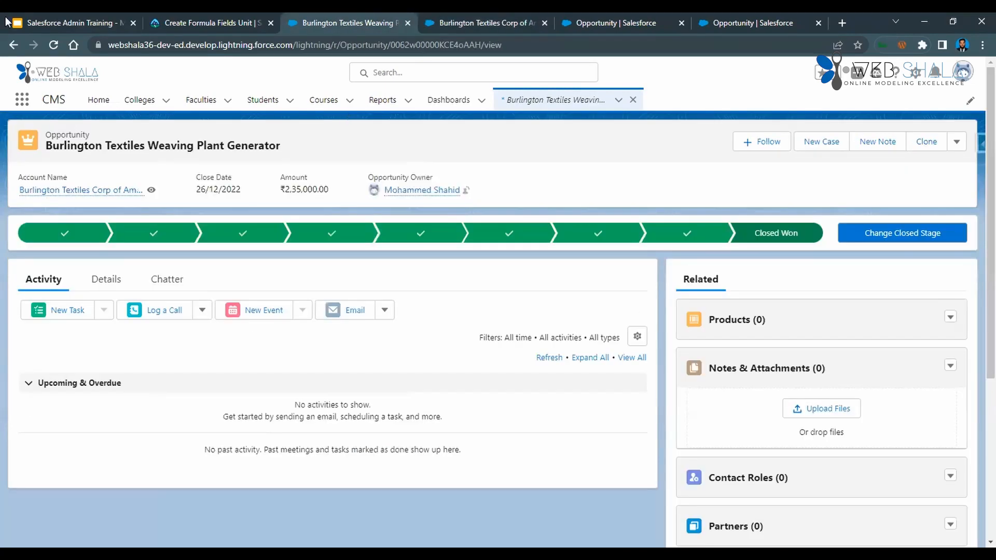
click(52, 45)
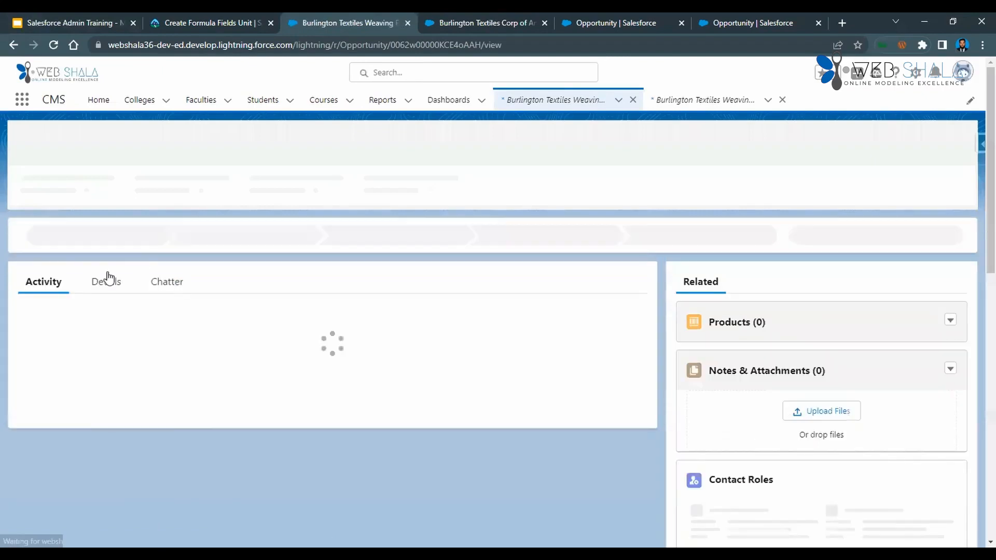
click(107, 283)
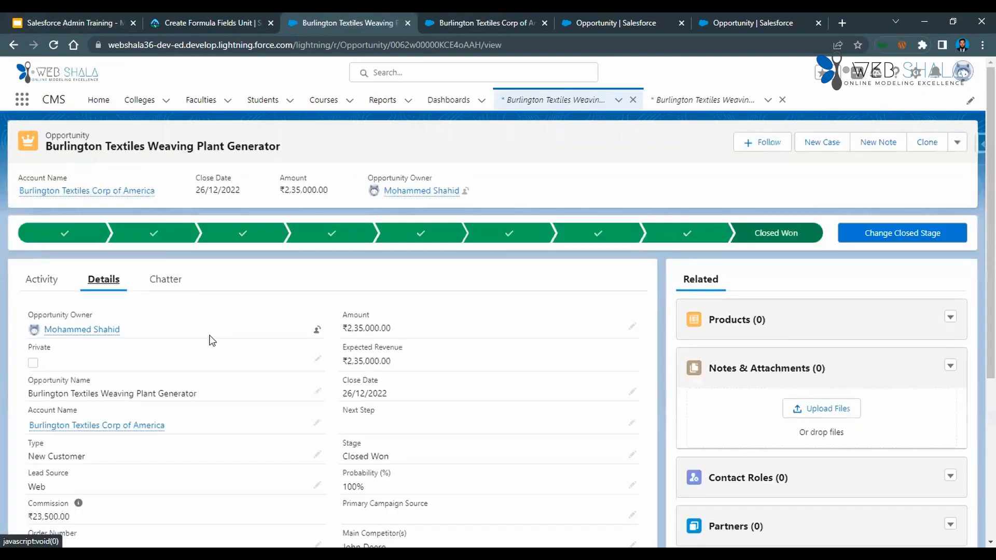
scroll(212, 341, down, 3)
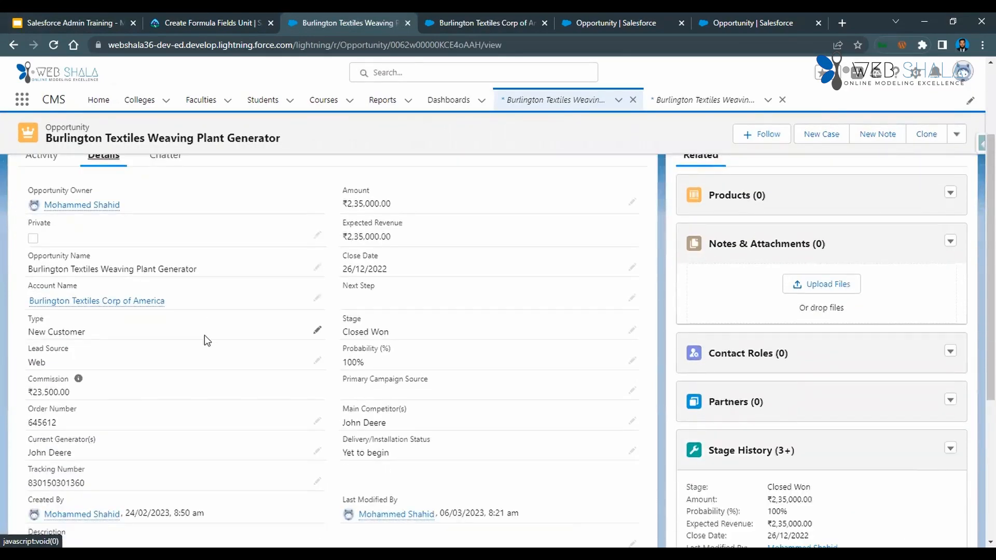
scroll(204, 332, down, 4)
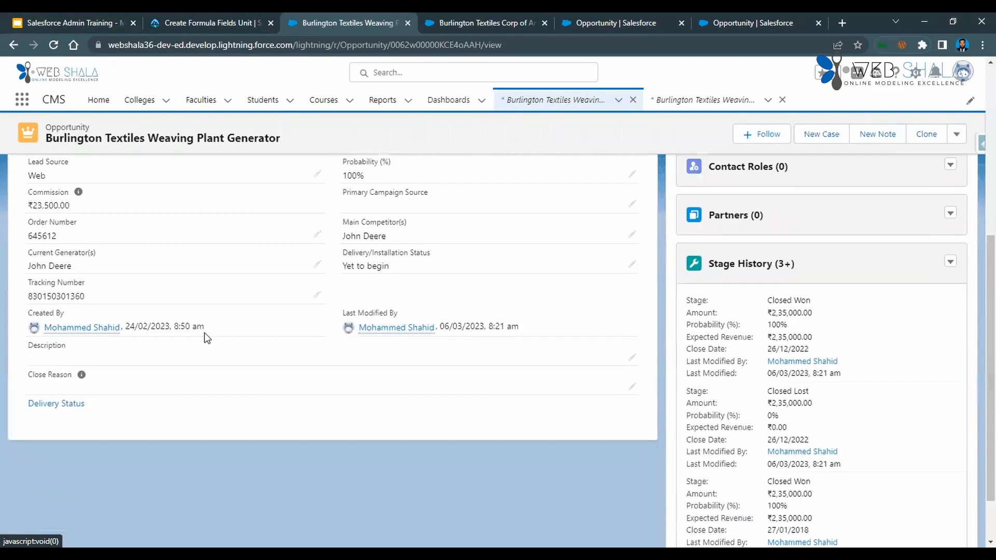
scroll(204, 332, up, 3)
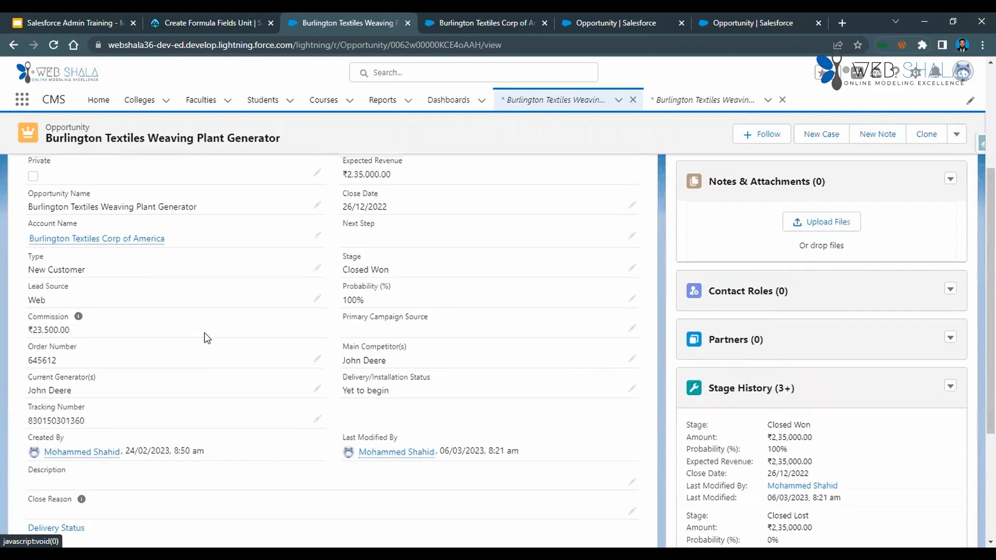
scroll(304, 348, up, 3)
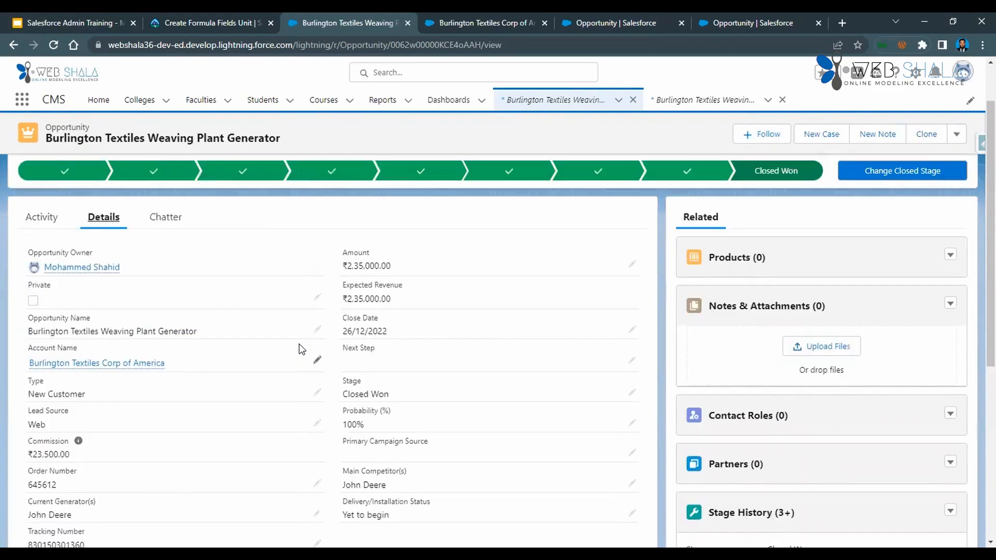
scroll(299, 349, up, 2)
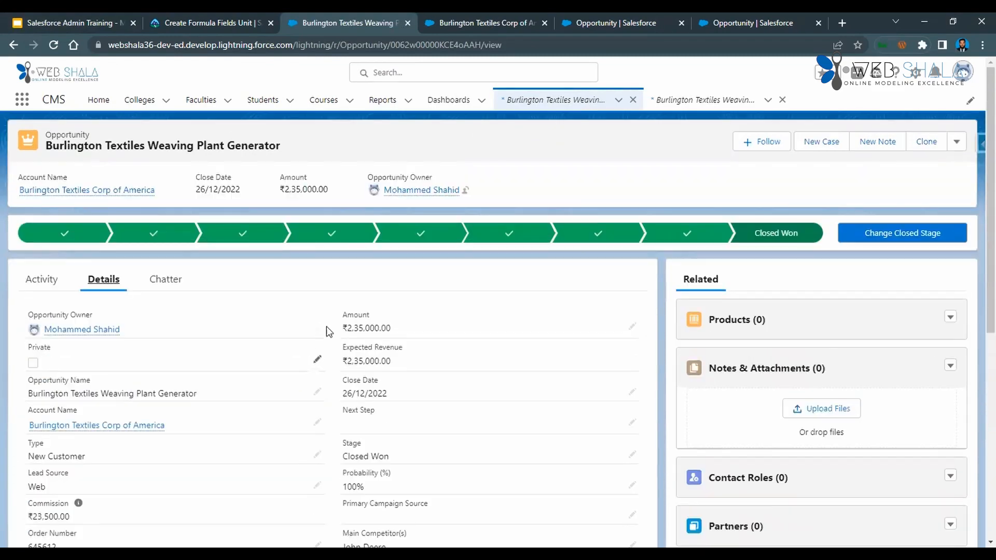
Check the recalculated Region/Zone value in the Burlington opportunity's edit form and close the form without saving.
click(956, 141)
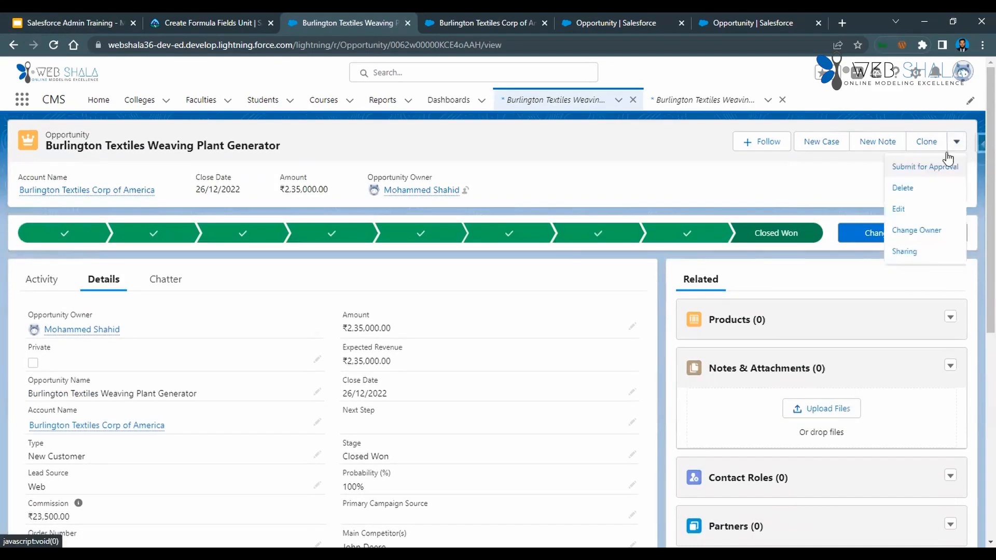
click(900, 210)
scroll(335, 363, down, 1)
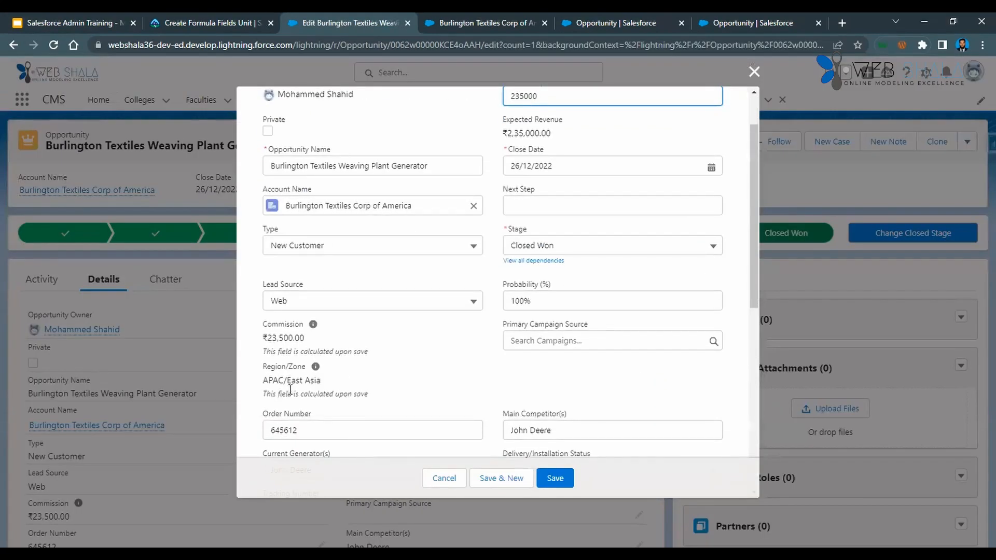
drag(295, 378, 335, 384)
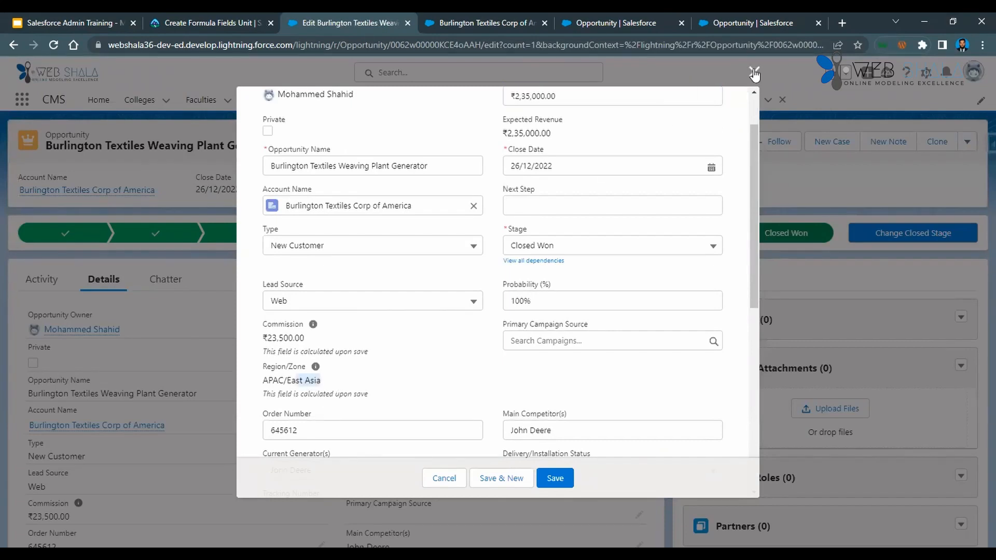
click(754, 74)
scroll(280, 381, down, 2)
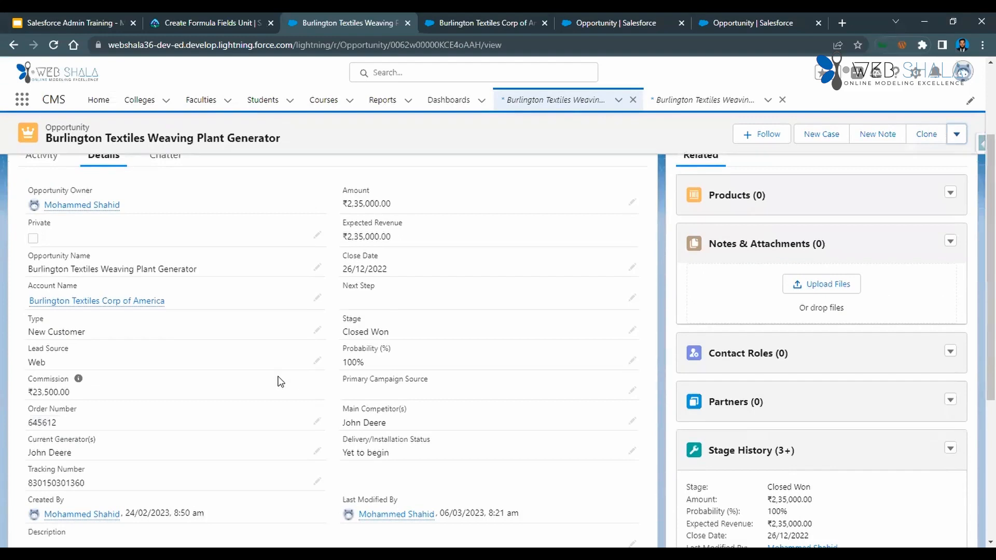
scroll(522, 148, up, 2)
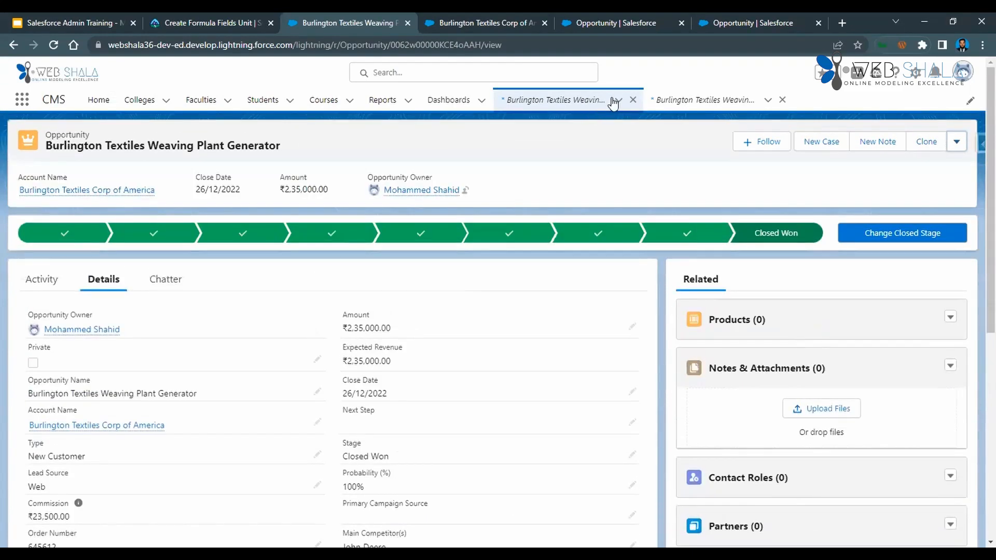
Close the open Burlington opportunity tabs within the CMS app and open the Edge Emergency Generator record from the Opportunities list.
click(633, 100)
click(633, 99)
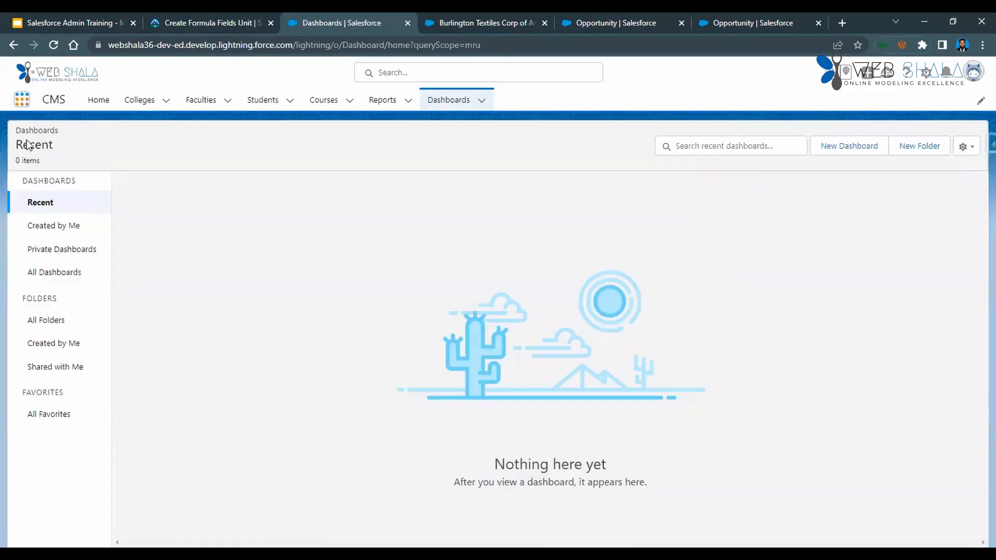
click(22, 99)
text(op)
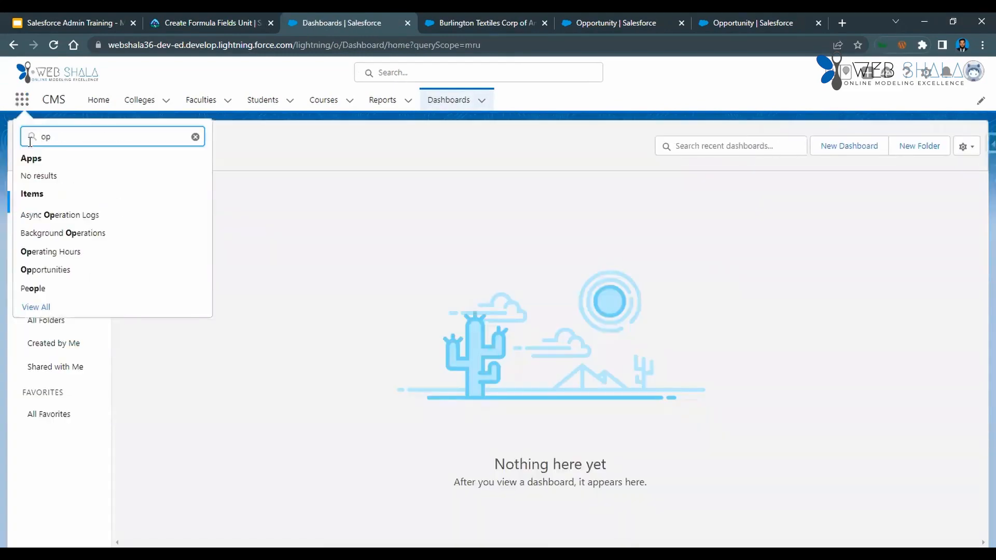
click(52, 269)
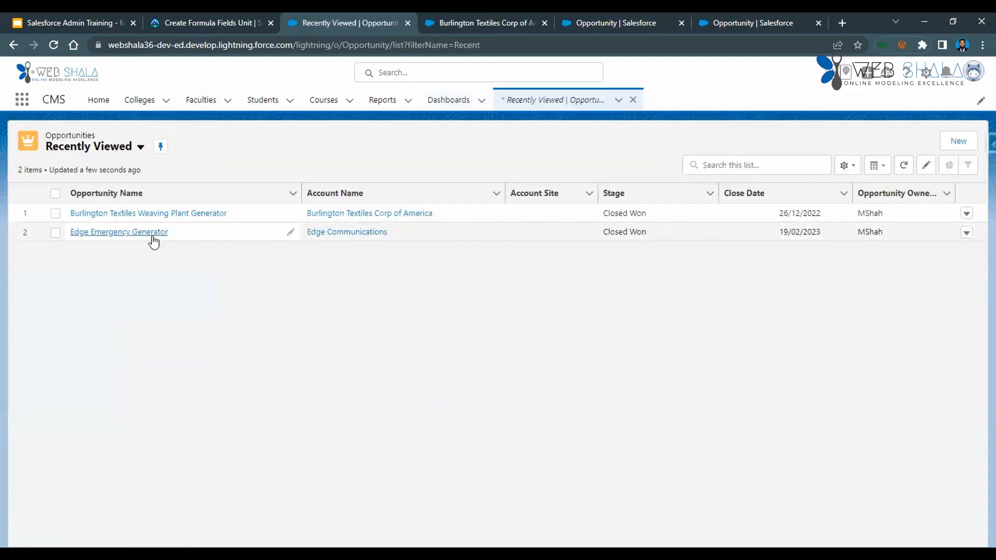
click(152, 232)
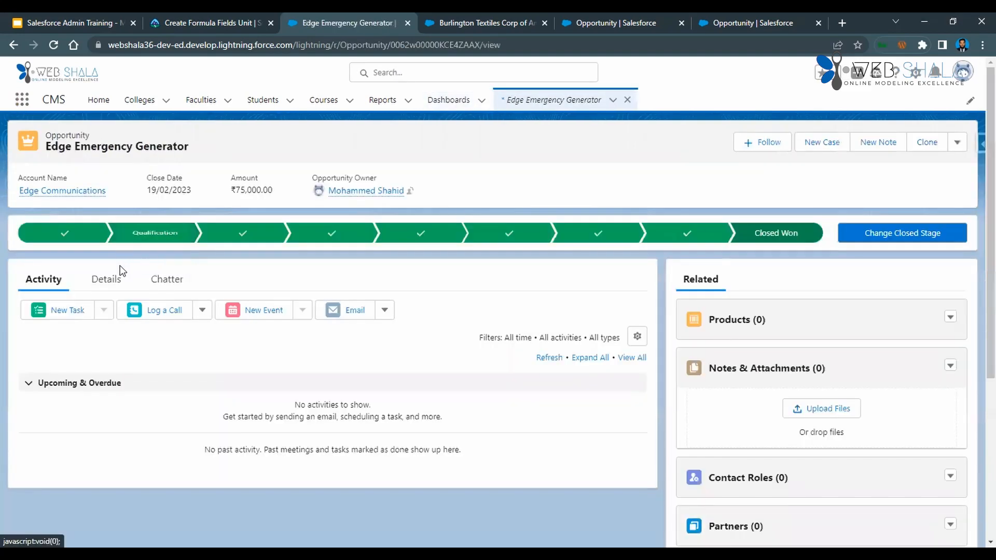
Look through the Edge Emergency Generator opportunity's details for the Region/Zone field.
click(110, 281)
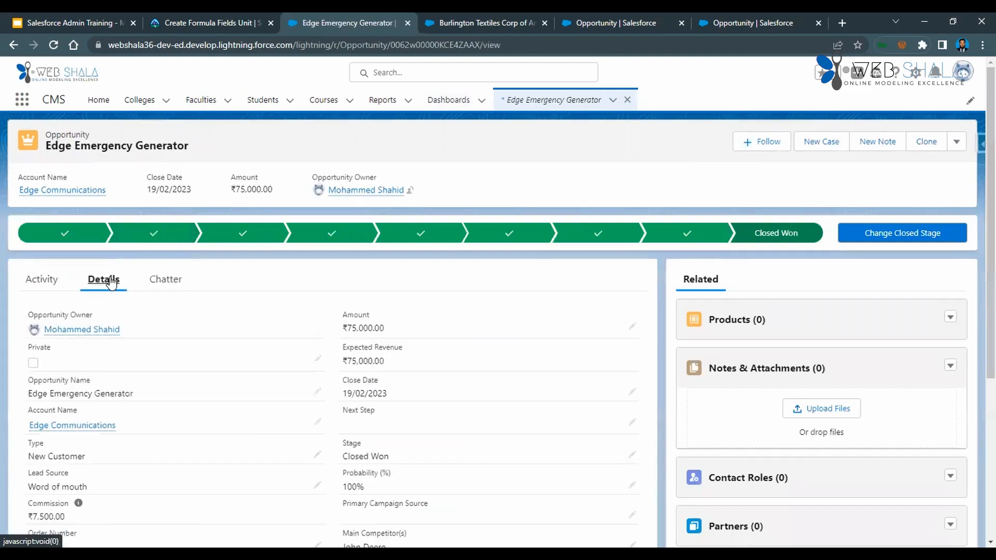
scroll(205, 363, down, 1)
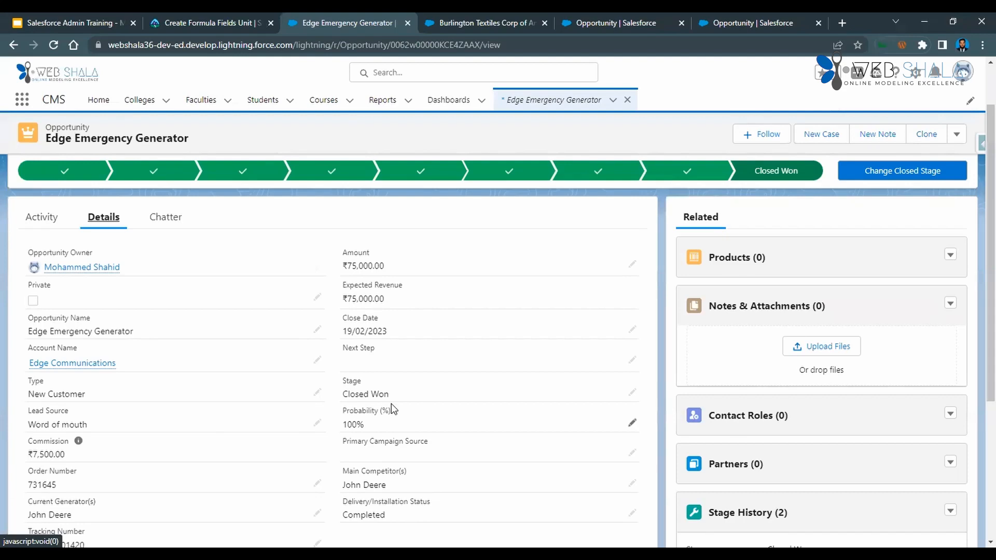
scroll(213, 404, down, 2)
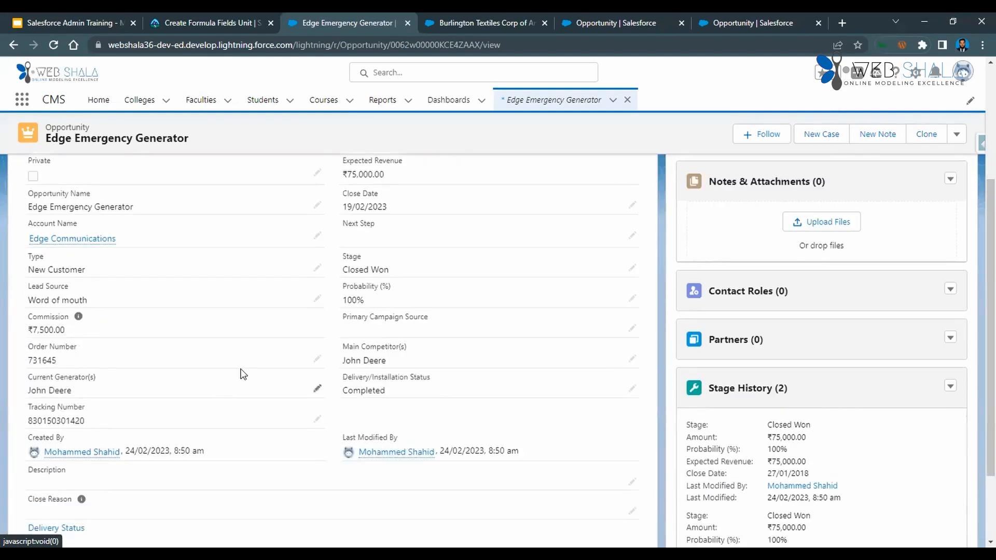
scroll(240, 373, down, 2)
scroll(240, 378, up, 2)
scroll(240, 379, up, 1)
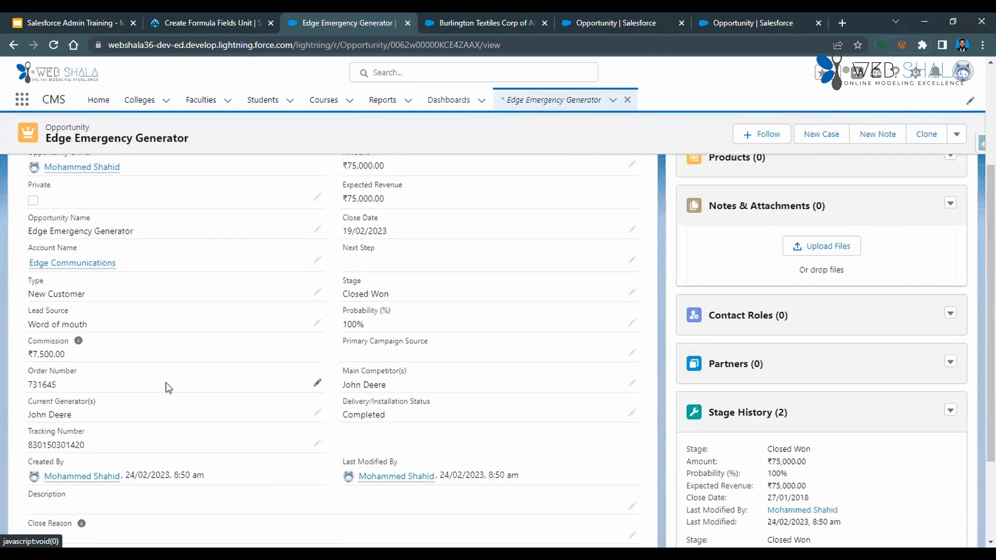
scroll(510, 350, up, 3)
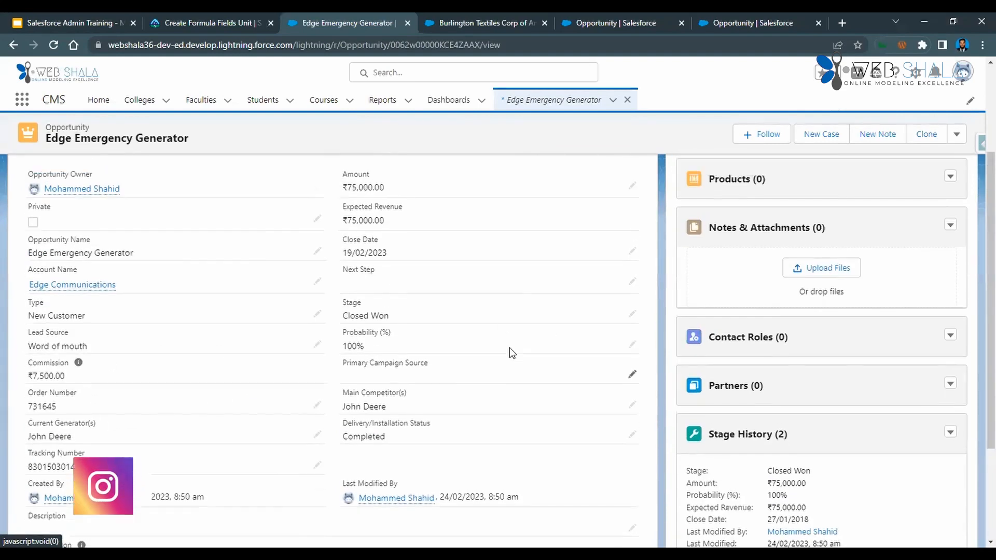
Examine the Region/Zone value in the Edge Emergency Generator opportunity's edit form.
click(955, 146)
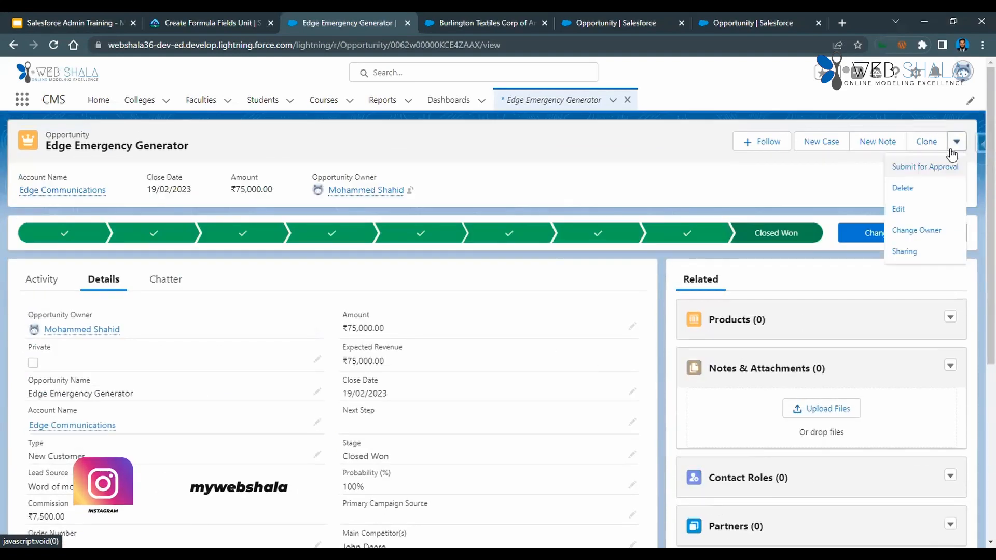
click(908, 208)
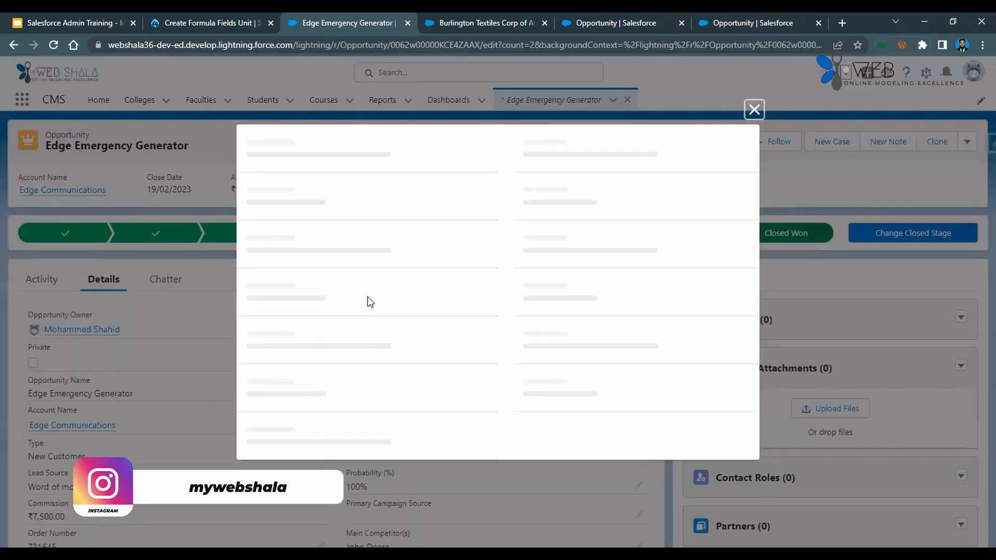
scroll(370, 301, down, 1)
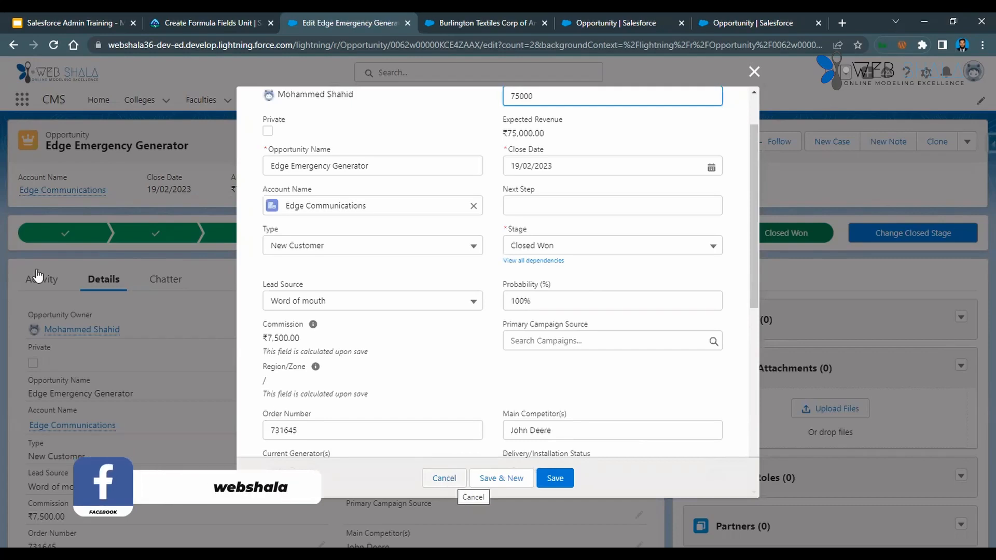
Leave the edit form, open the related Edge Communications account and check Region and Zone in its details.
click(81, 192)
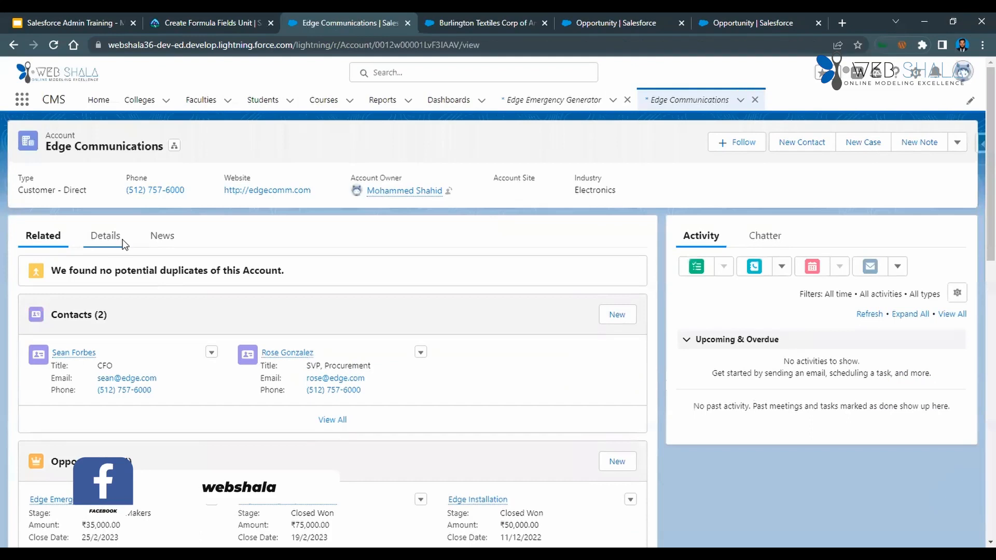
click(105, 237)
scroll(151, 375, down, 5)
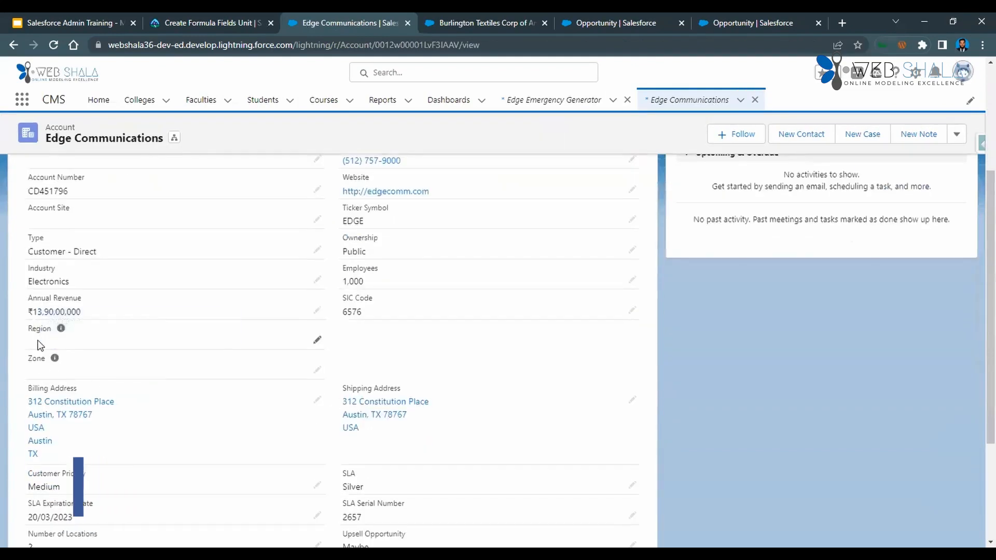
Set the Edge Communications account's Region to EMEA and Zone to Europe, and save the account.
double_click(259, 357)
click(157, 429)
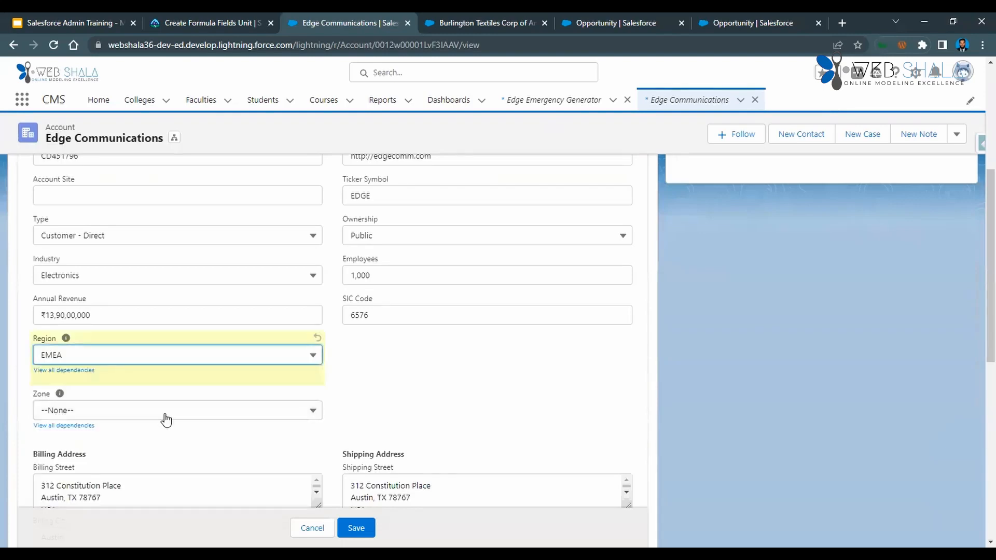
click(161, 412)
click(138, 478)
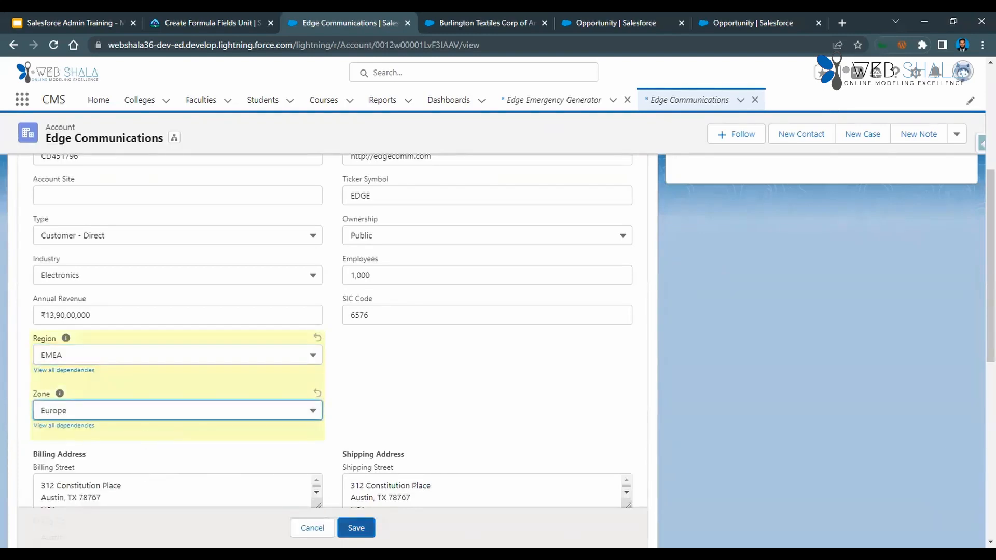
click(355, 528)
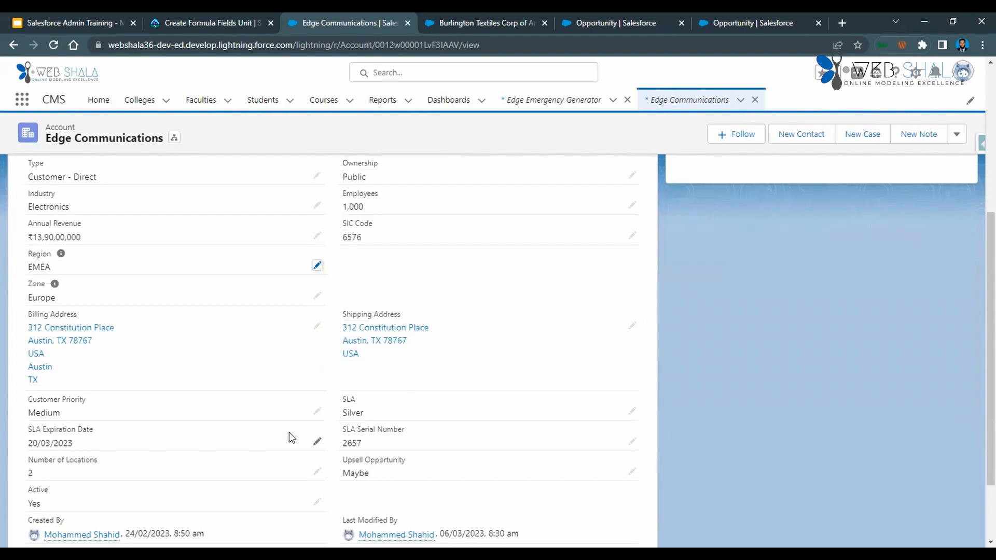
Return to the Edge Emergency Generator opportunity and look through its details for the Region/Zone field.
click(564, 102)
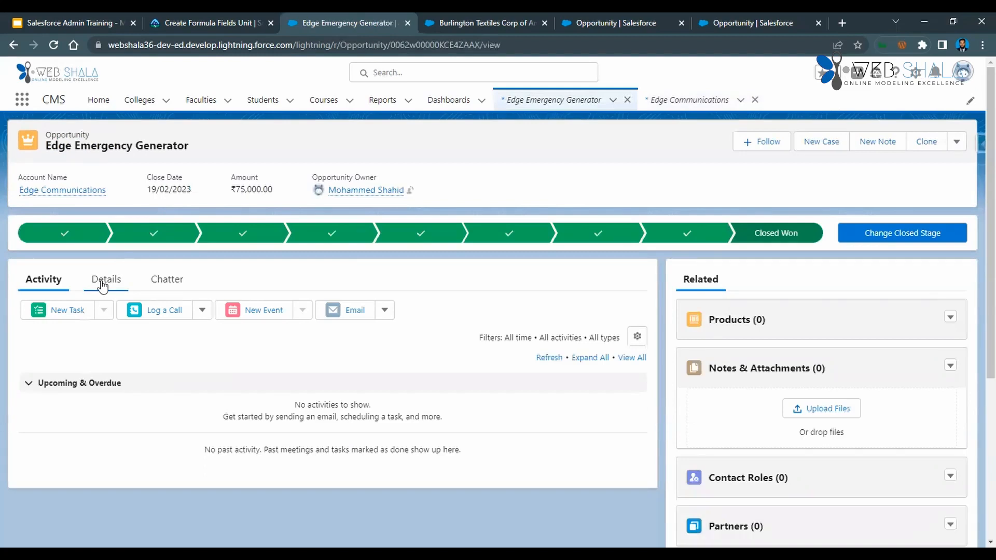
click(102, 285)
scroll(166, 371, down, 3)
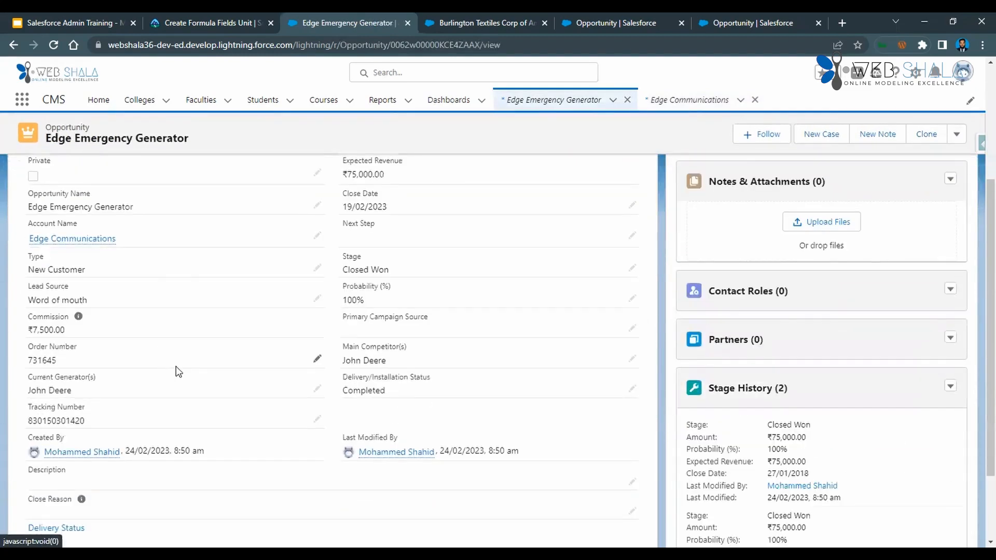
scroll(239, 448, down, 2)
scroll(232, 425, up, 1)
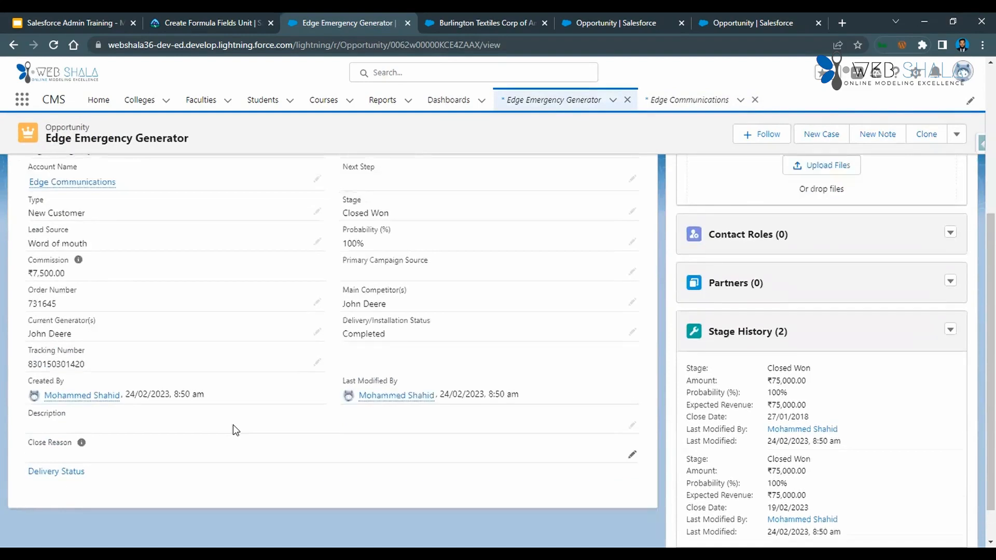
Open the Edge Emergency Generator opportunity for editing, check its Region/Zone value, and leave the form without saving.
scroll(233, 424, up, 2)
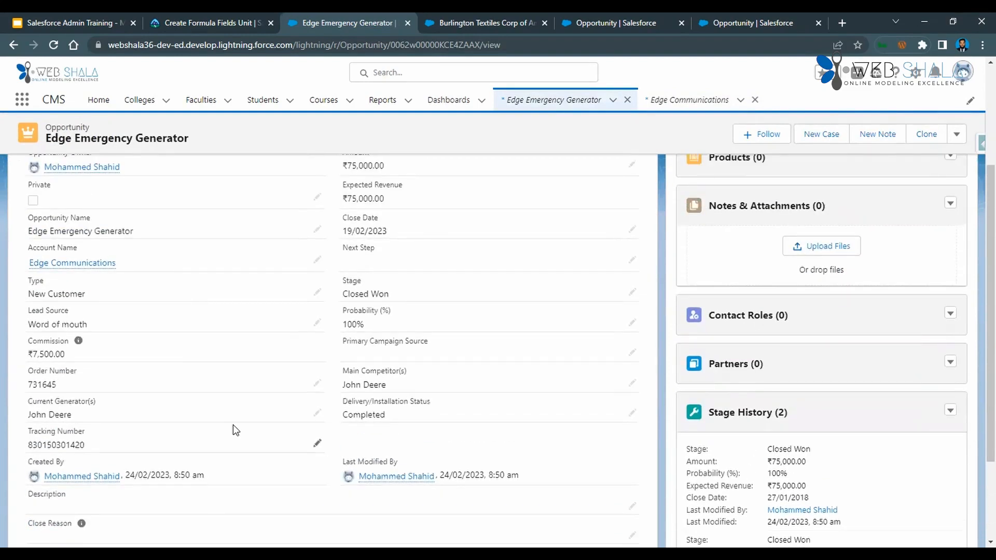
scroll(232, 425, up, 4)
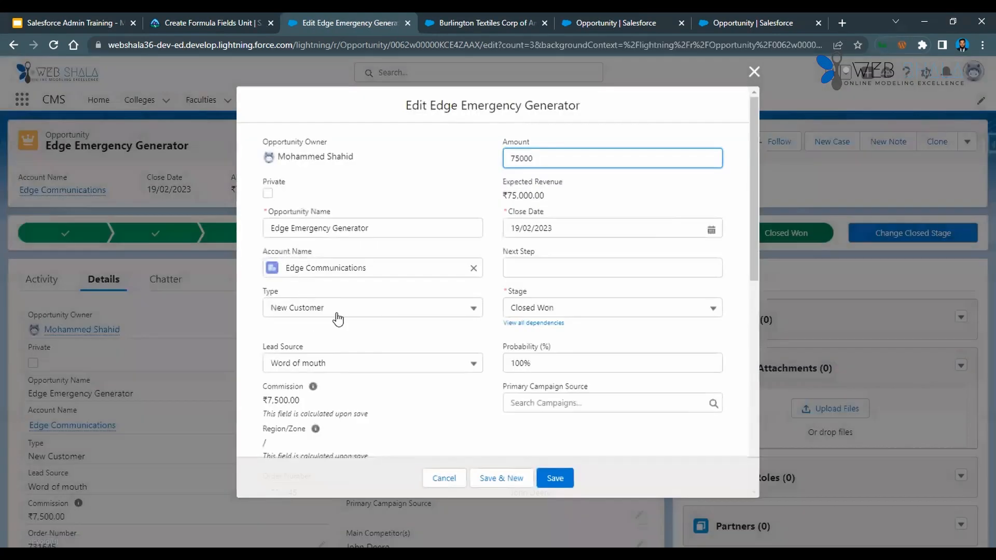
scroll(338, 348, down, 1)
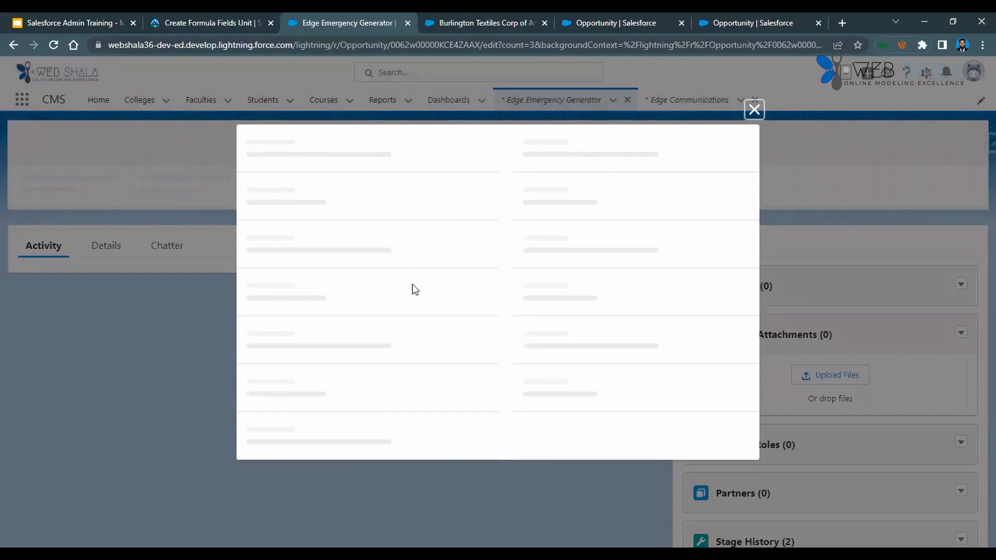
scroll(415, 297, down, 1)
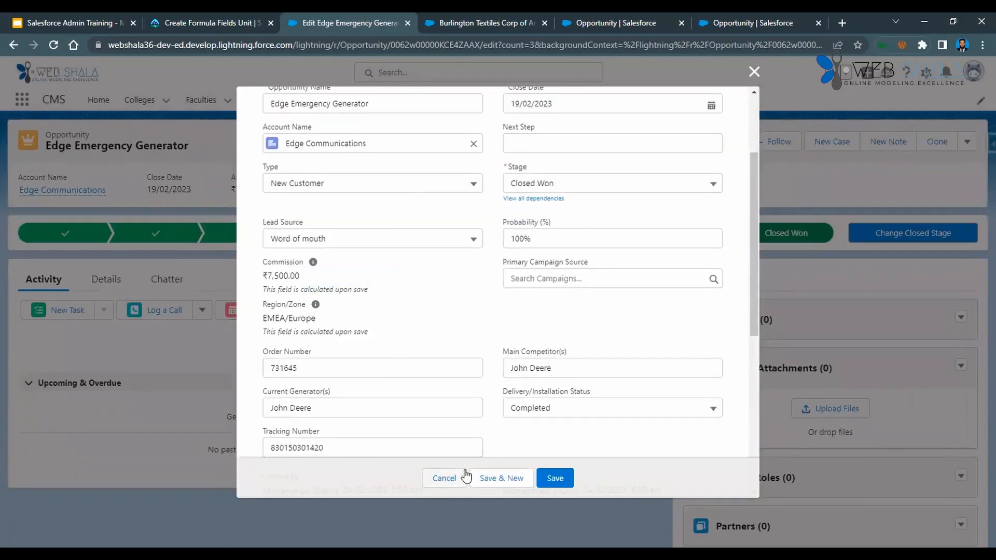
click(445, 478)
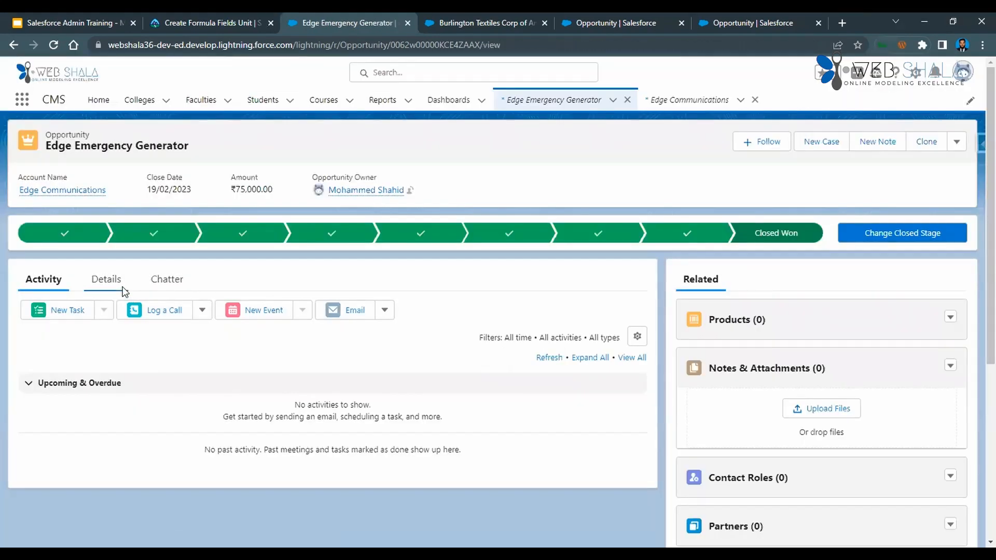
Check the Region/Zone field and its help text in the Edge Emergency Generator opportunity's details.
click(107, 280)
scroll(218, 345, down, 3)
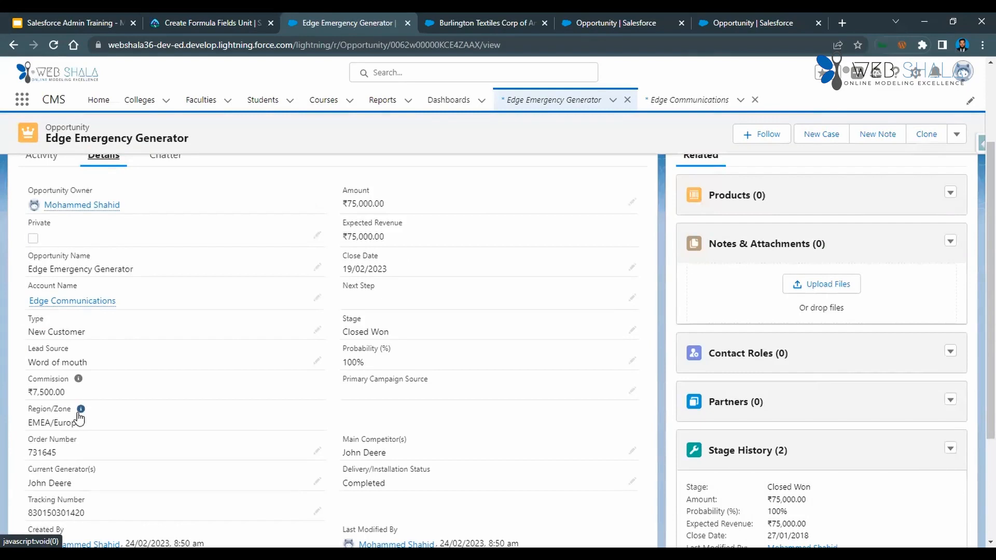
mouse_move(80, 409)
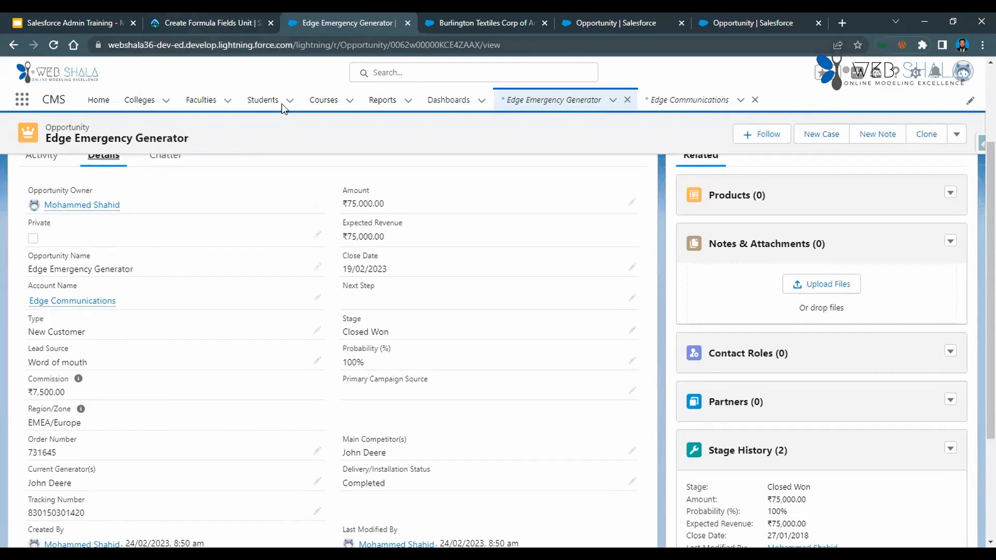
Switch to the Trailhead unit and read the instructions for the Discount Percentage and Amount After Discount fields.
click(206, 24)
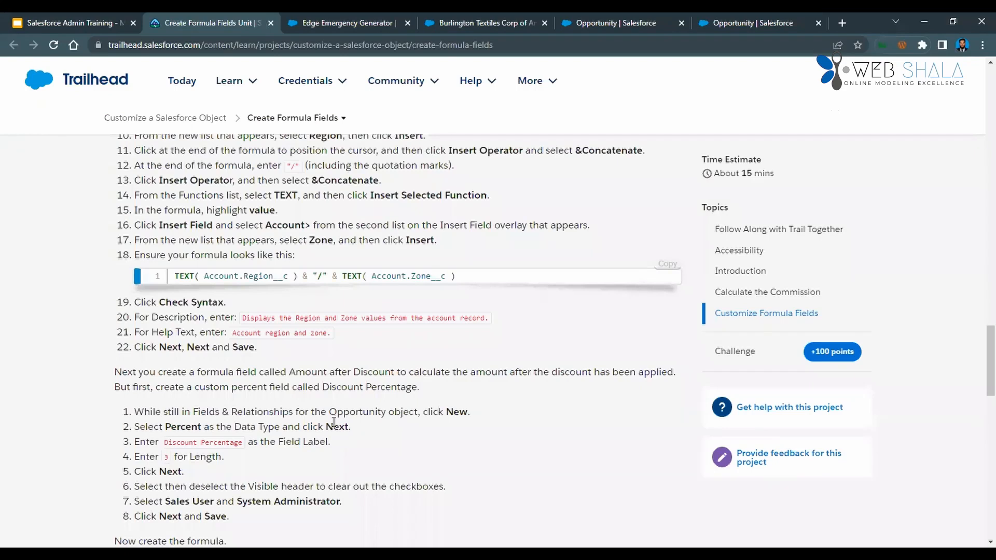
scroll(333, 422, down, 2)
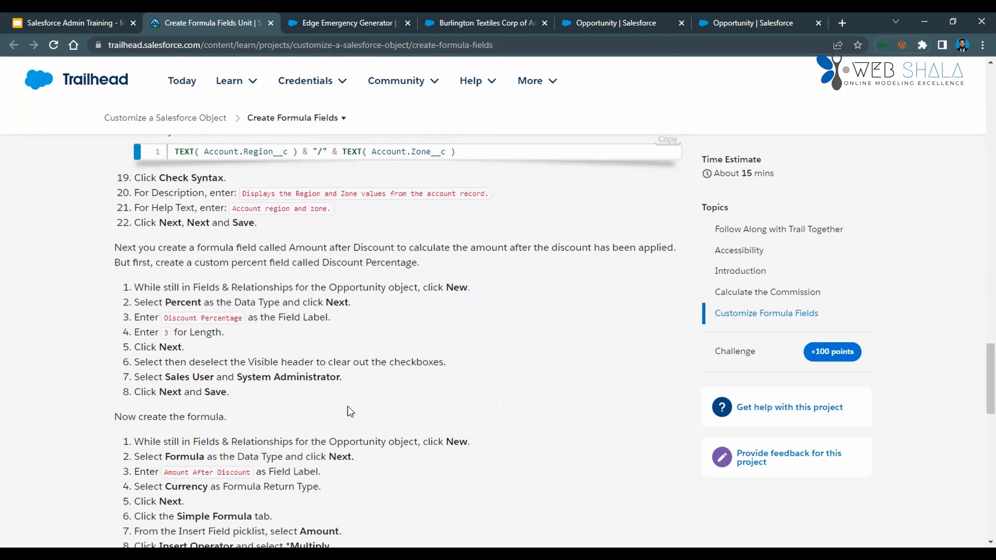
scroll(348, 407, down, 5)
scroll(348, 407, up, 2)
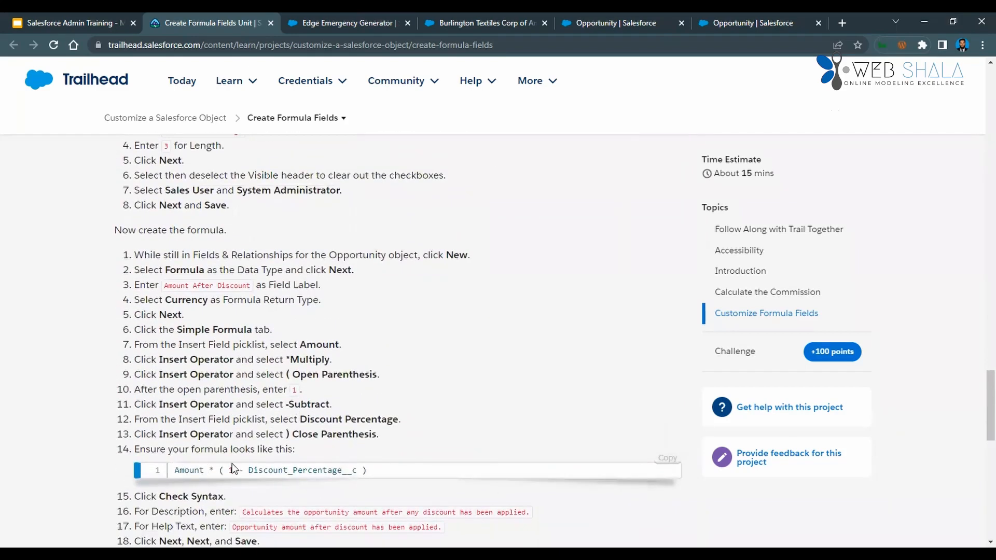
scroll(249, 470, down, 1)
scroll(253, 472, down, 2)
scroll(253, 469, up, 8)
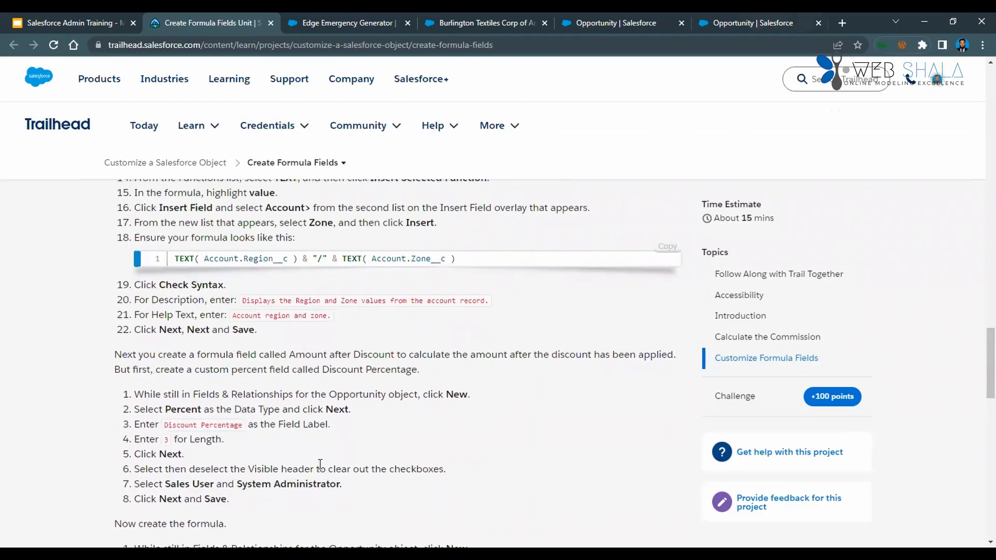
scroll(263, 448, down, 2)
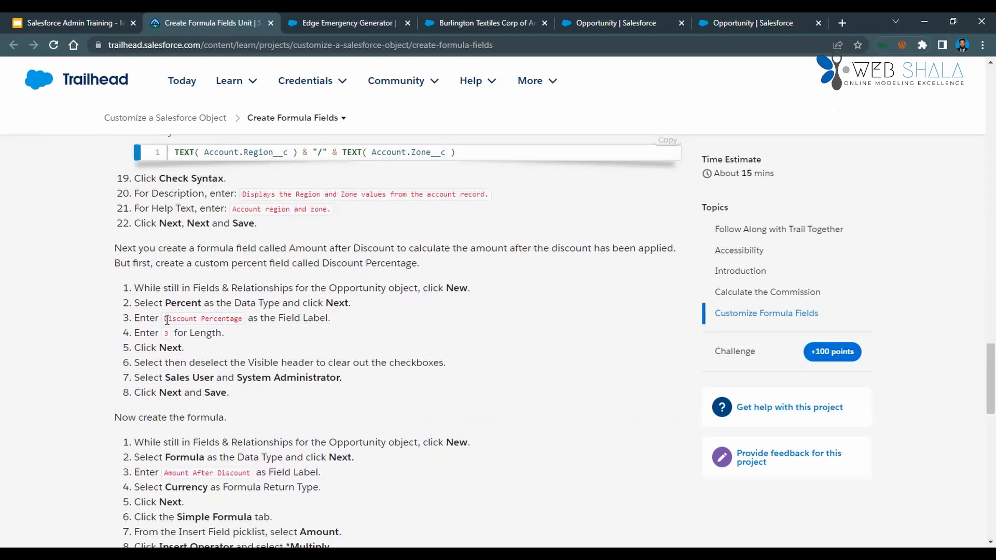
Copy the Discount Percentage field label from the Trailhead instructions and return to the Opportunity object's Fields & Relationships.
drag(164, 318, 237, 320)
key(ctrl+c)
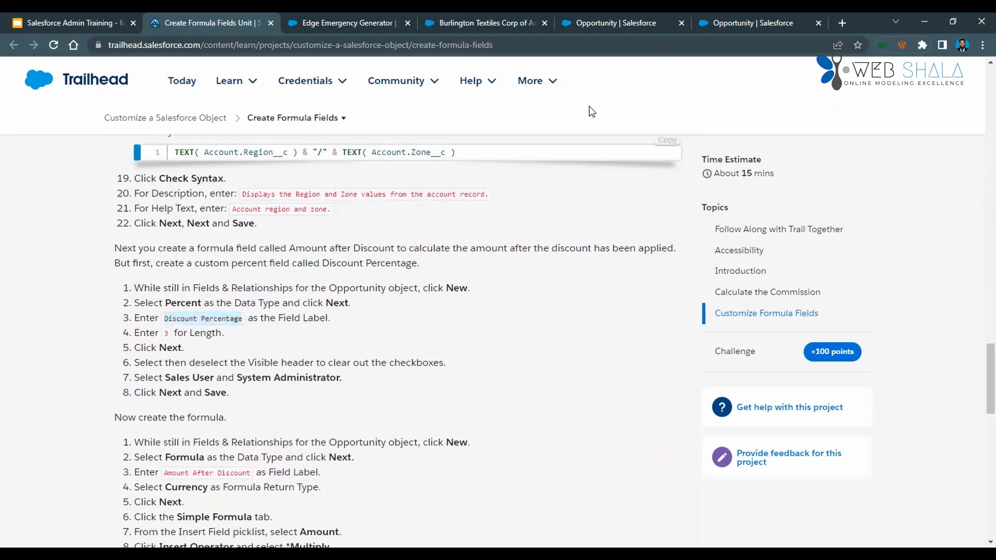
click(615, 23)
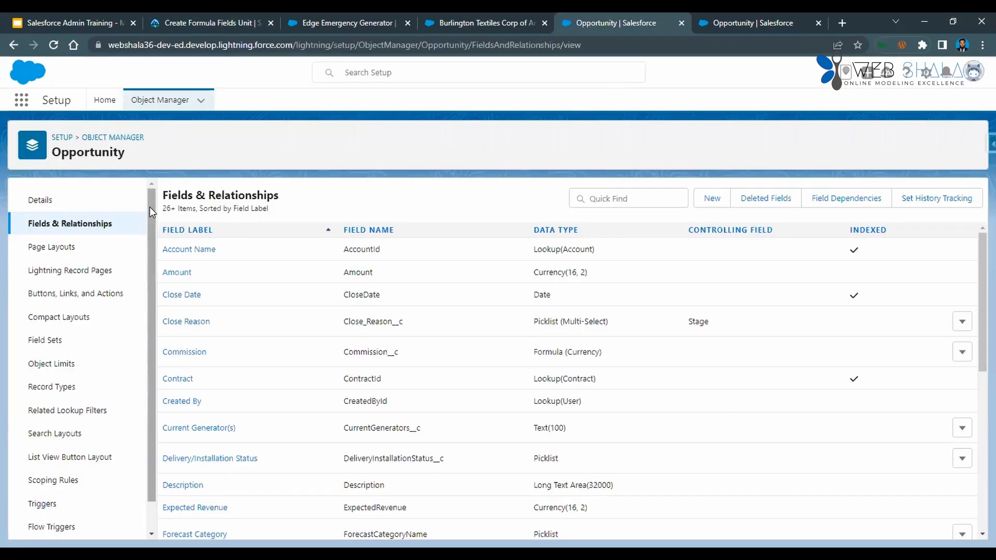
click(166, 22)
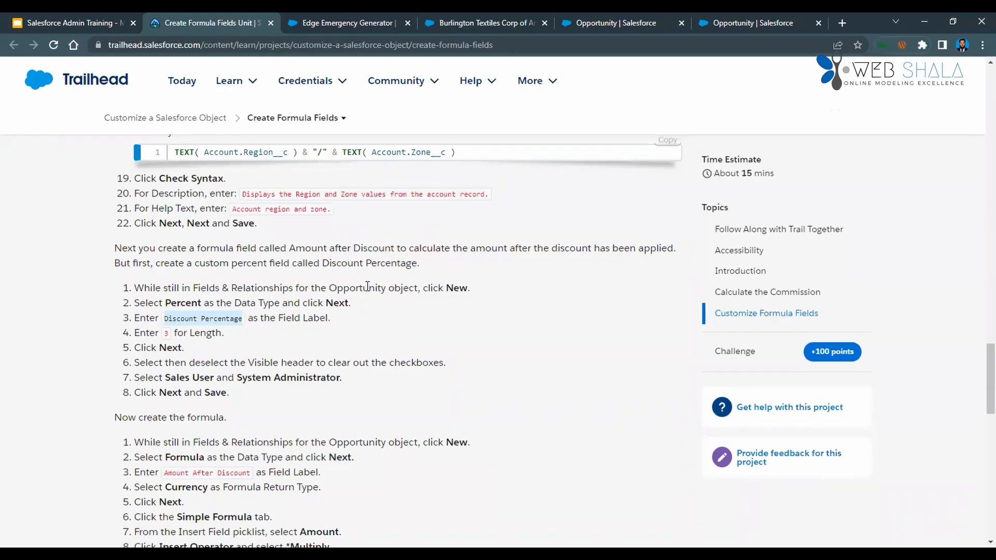
click(596, 23)
click(78, 225)
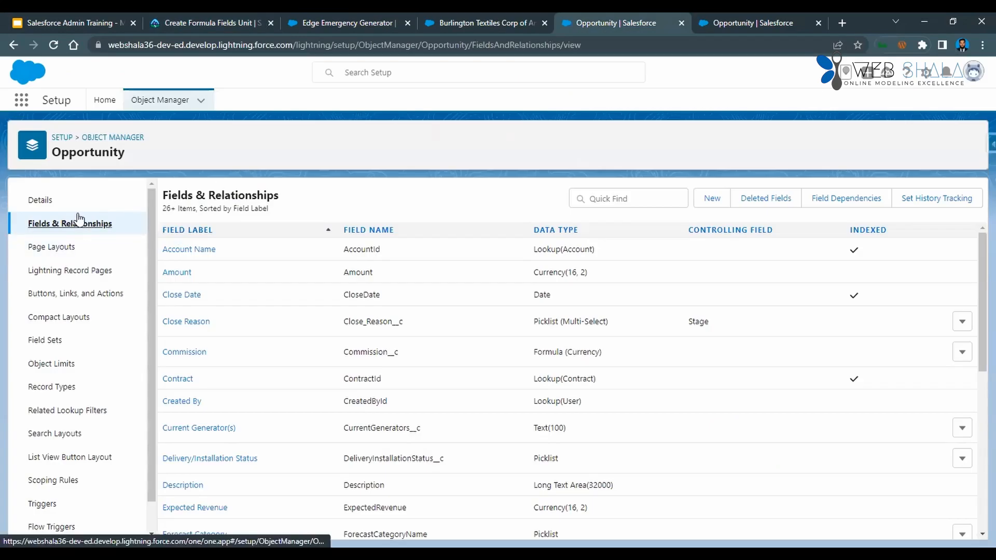
Start a new Opportunity custom field of data type Percent and label it Discount Percentage.
click(712, 199)
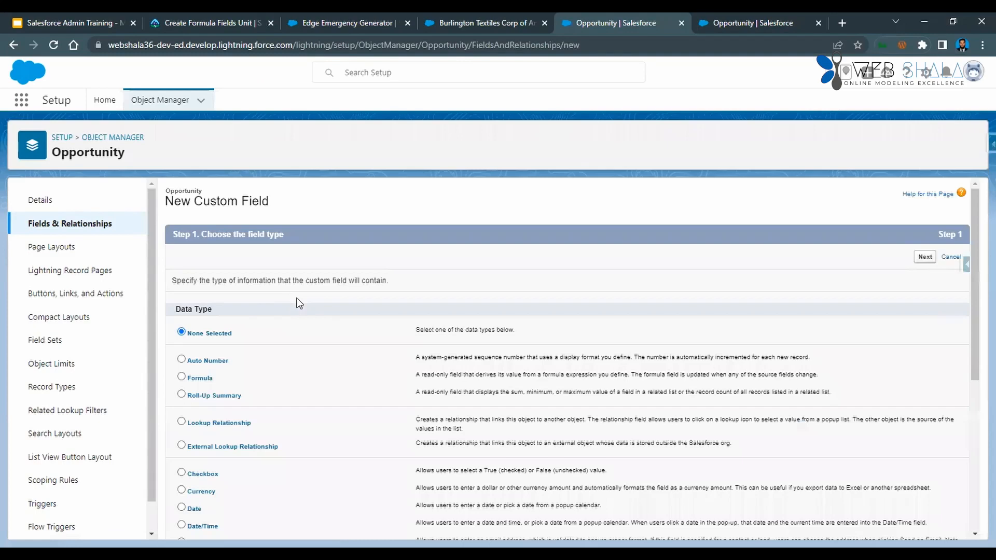
scroll(247, 405, down, 3)
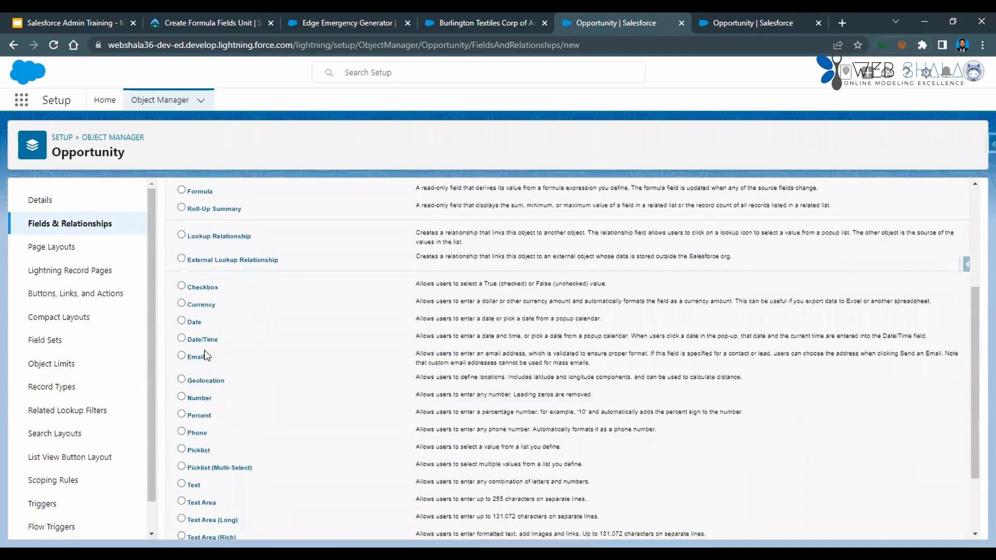
click(198, 419)
scroll(752, 423, down, 2)
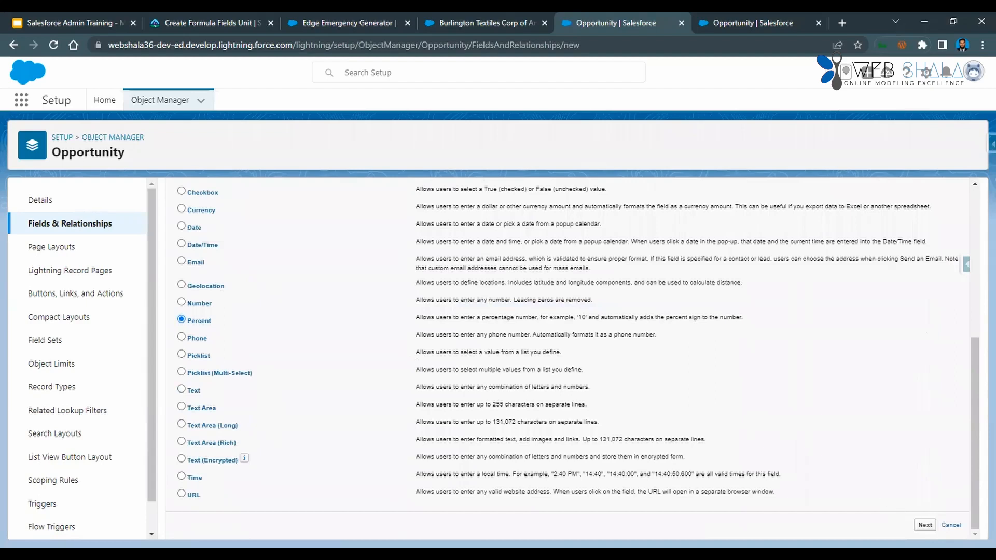
click(925, 525)
key(ctrl+v)
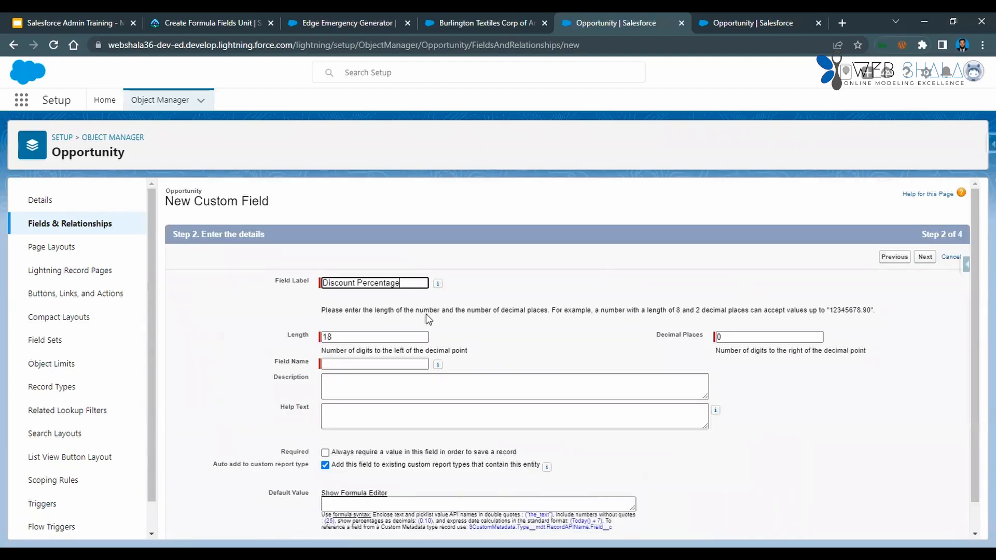
click(531, 328)
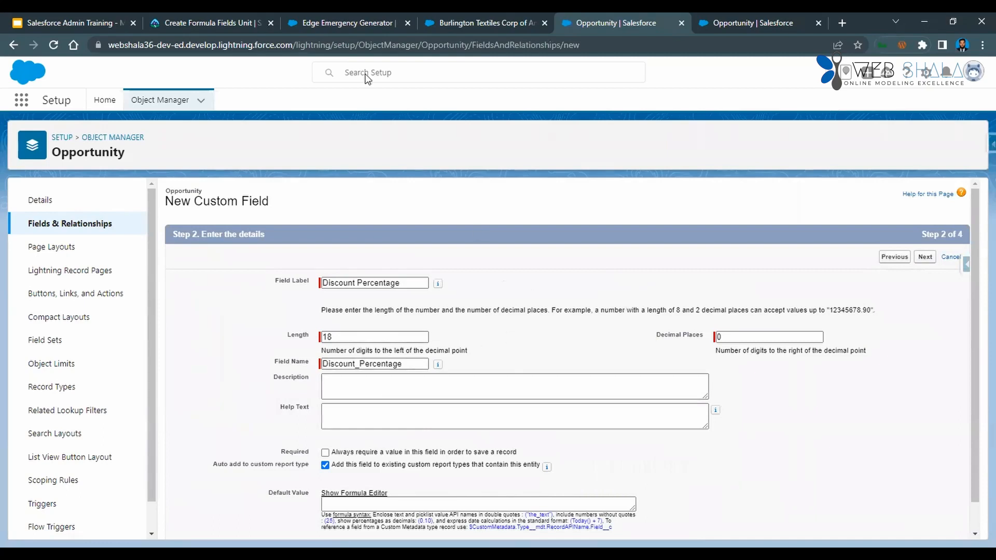
Check the required length in the Trailhead instructions and set the Discount Percentage field's length to 3.
key(ctrl+shift+Tab)
key(ctrl+shift+Tab)
key(ctrl+Tab)
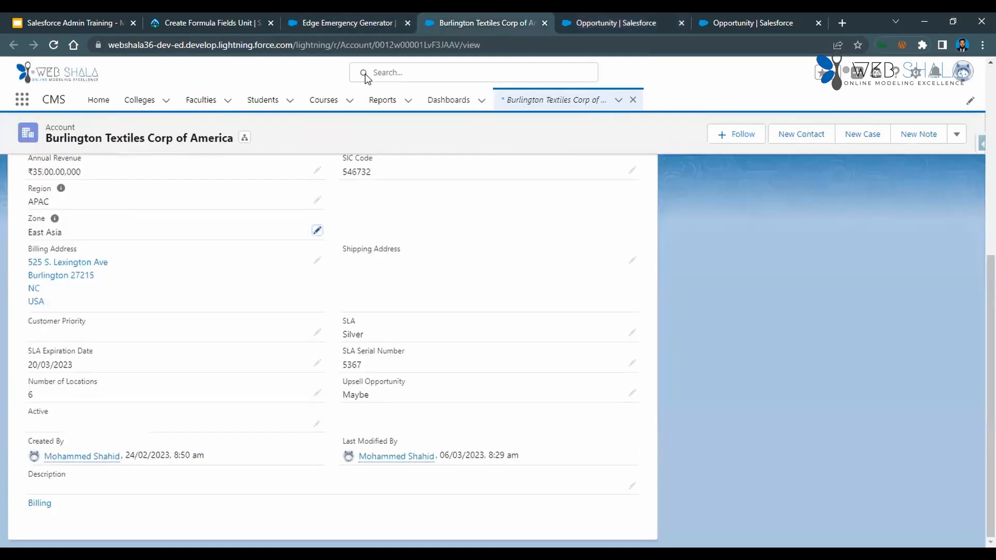
key(ctrl+shift+Tab)
key(ctrl+shift+Tab)
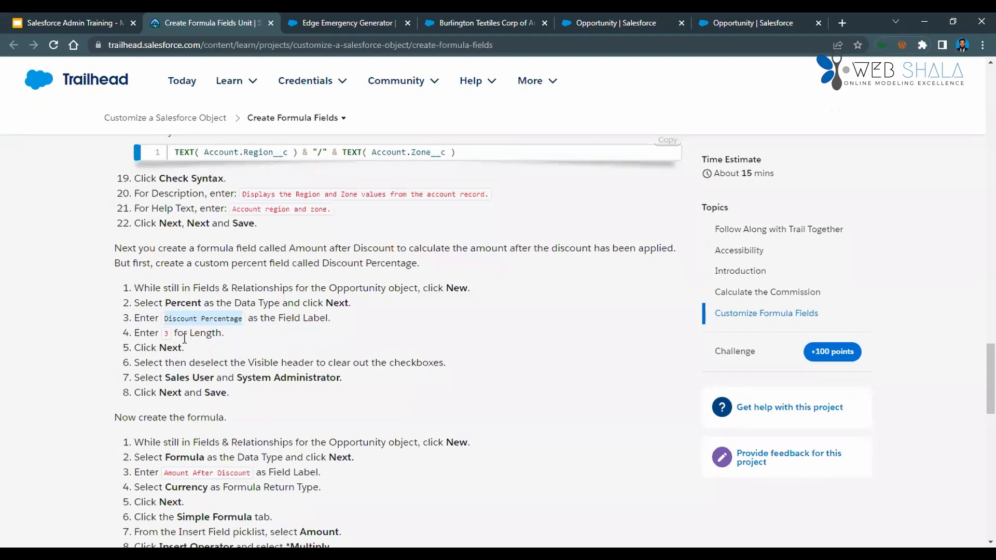
key(ctrl+9)
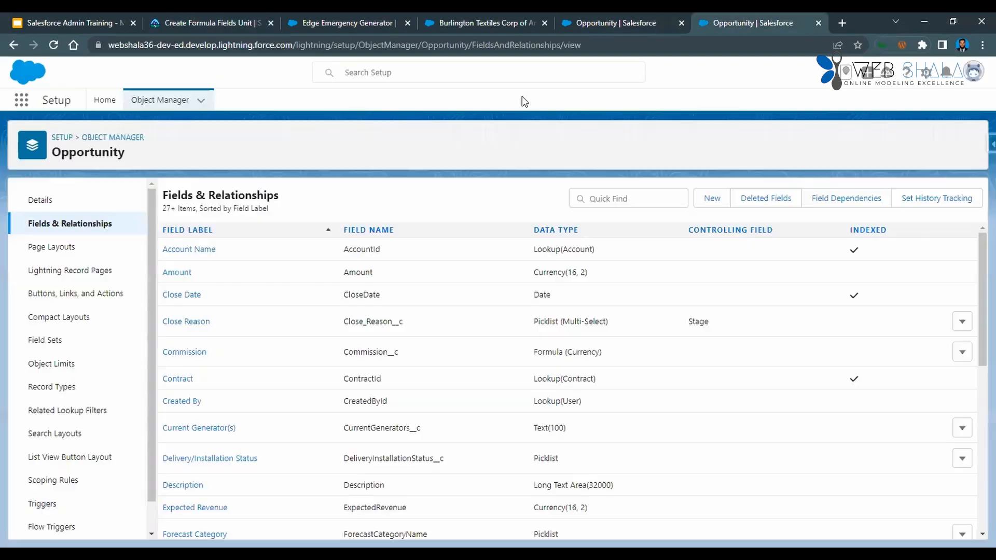
key(ctrl+shift+Tab)
double_click(349, 340)
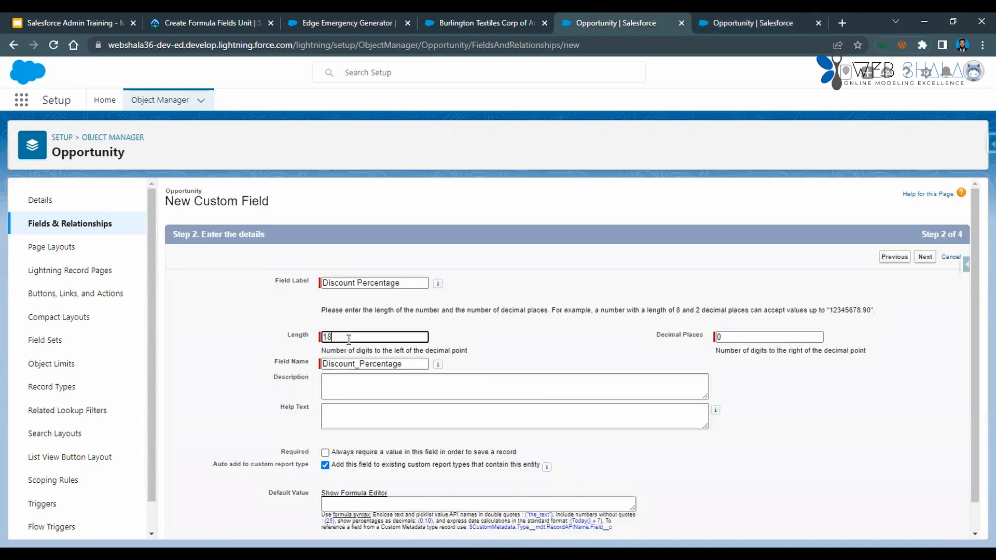
text(3)
click(506, 336)
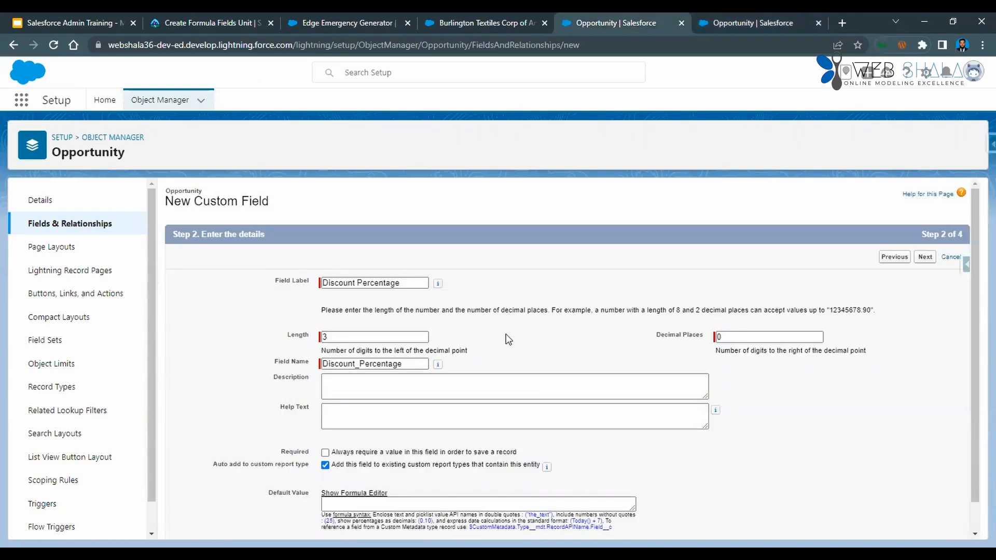
Review the remaining Trailhead instructions for Discount Percentage and continue the new field to its field-level security settings.
click(429, 391)
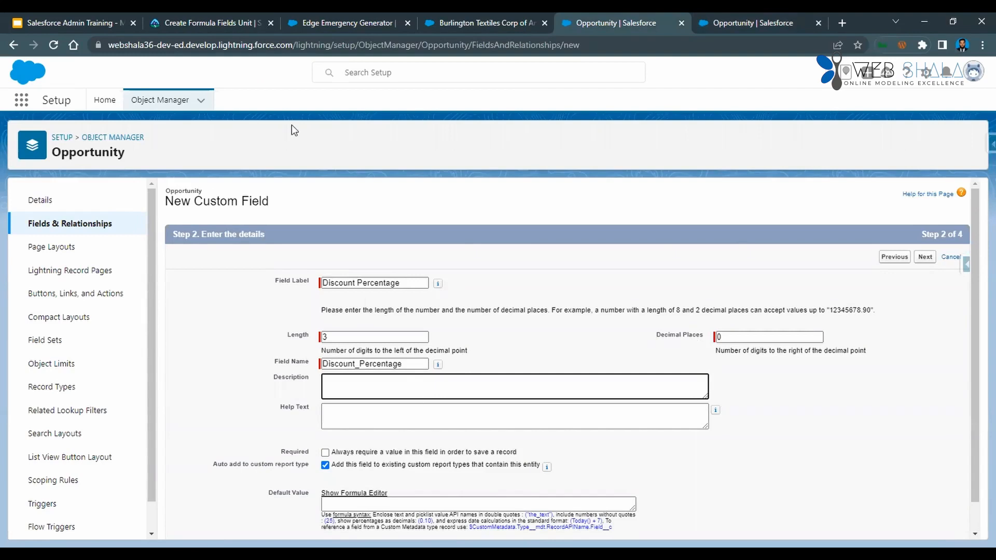
key(ctrl+2)
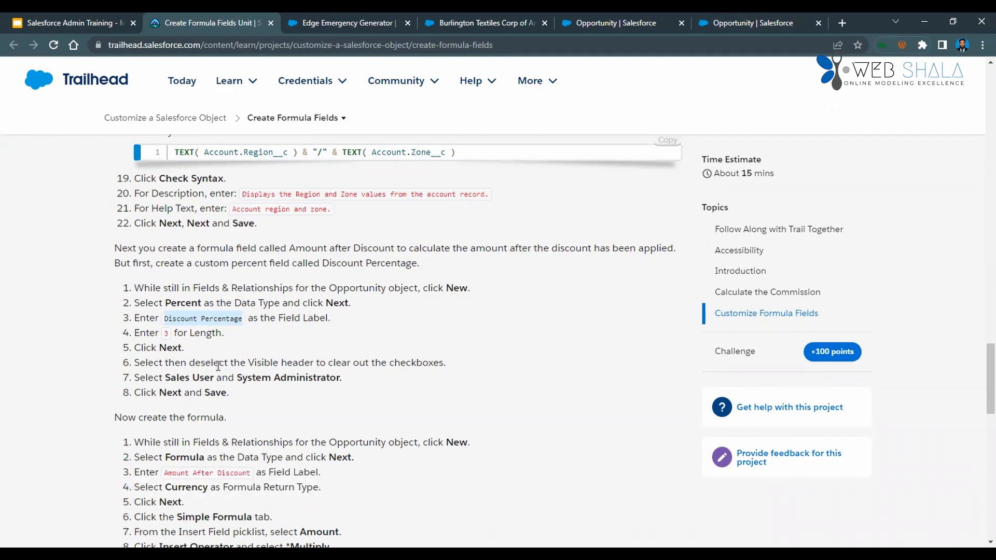
click(752, 23)
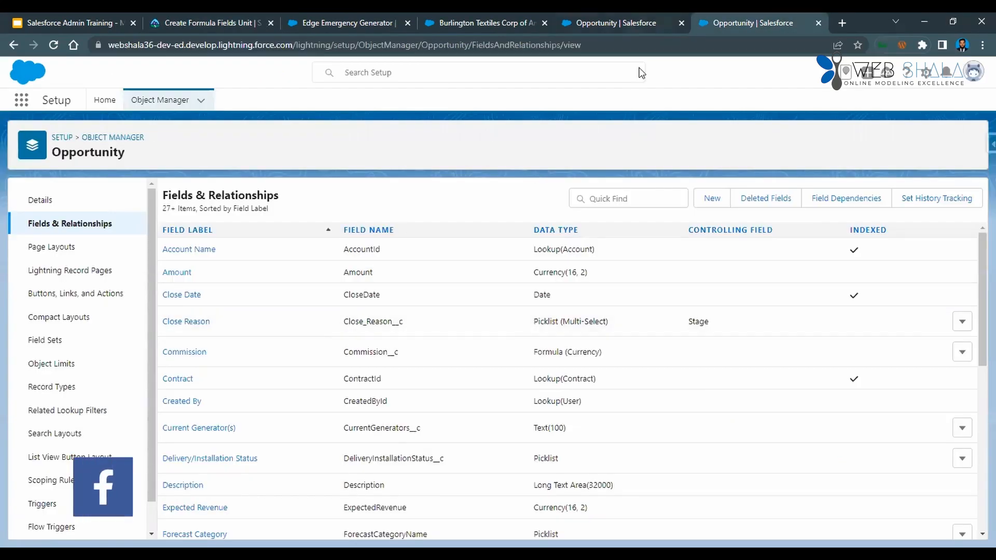
click(616, 22)
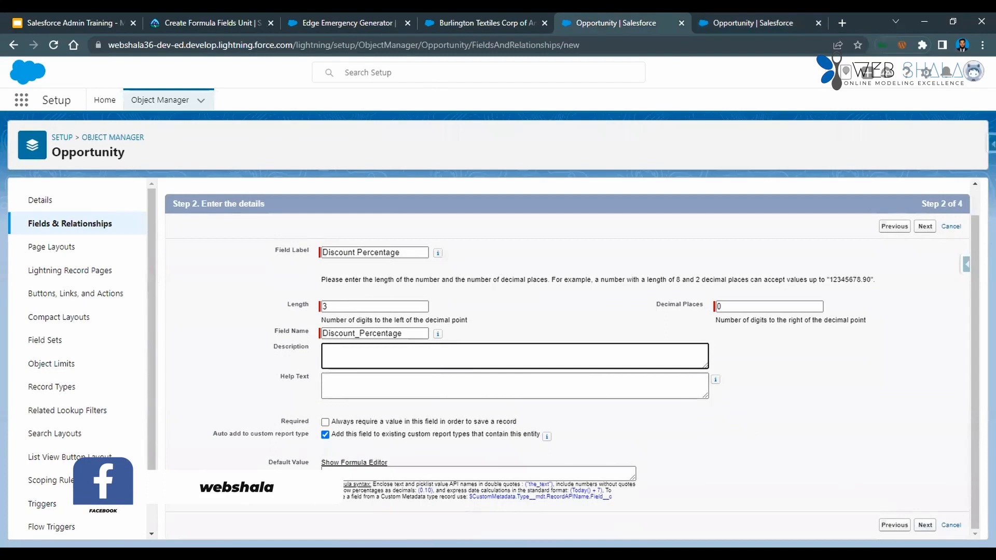
click(925, 525)
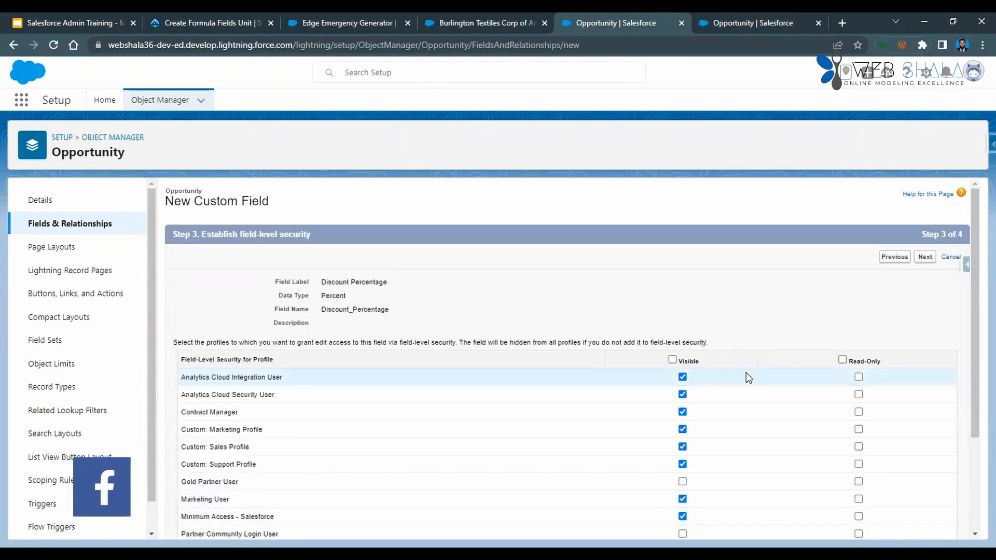
Clear Visible for all profiles, and make Discount Percentage visible only to System Administrator and Custom: Sales Profile.
scroll(680, 380, down, 3)
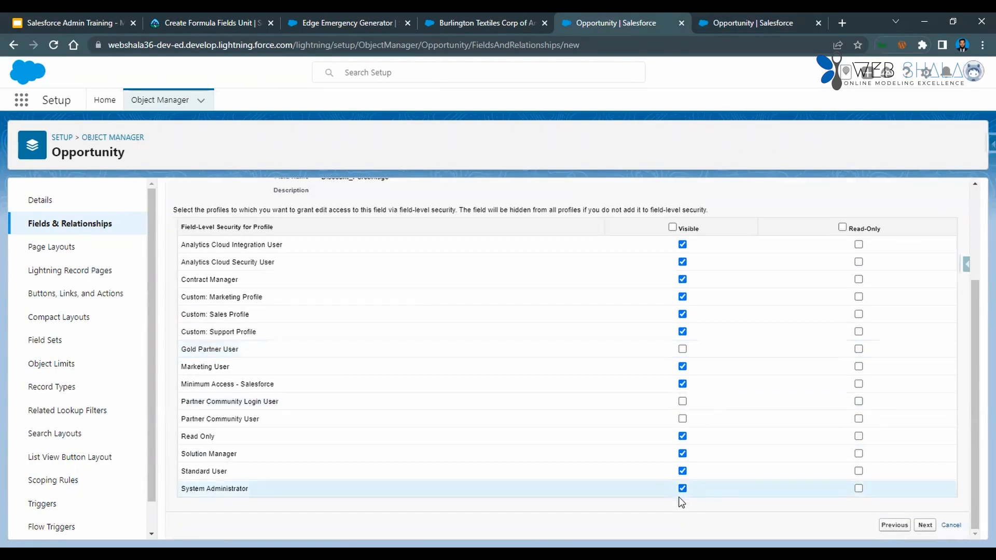
double_click(674, 229)
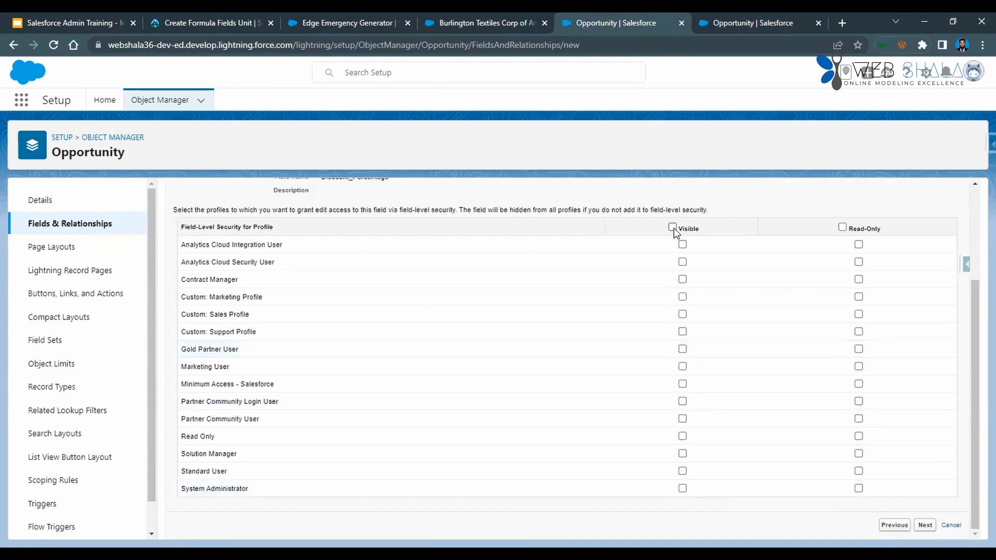
click(683, 488)
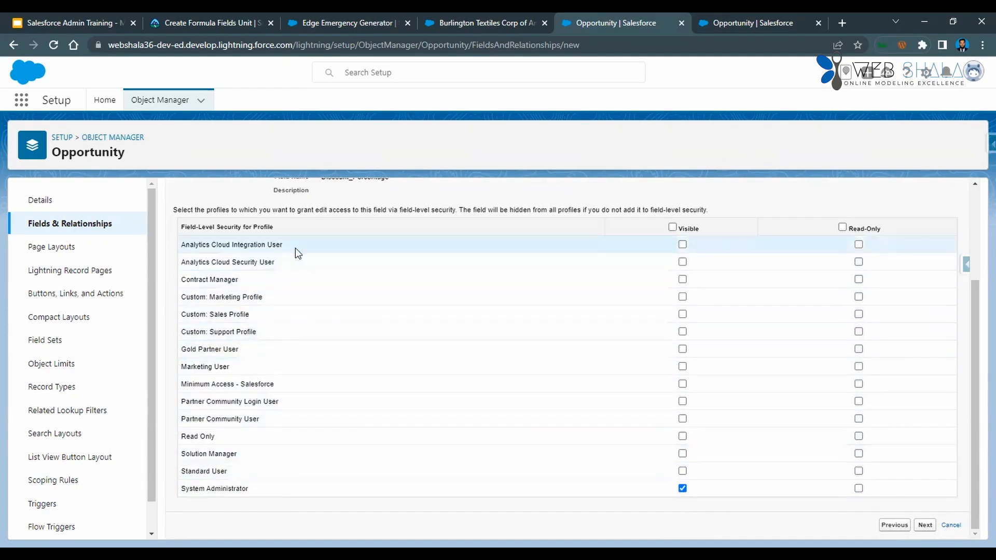
click(682, 314)
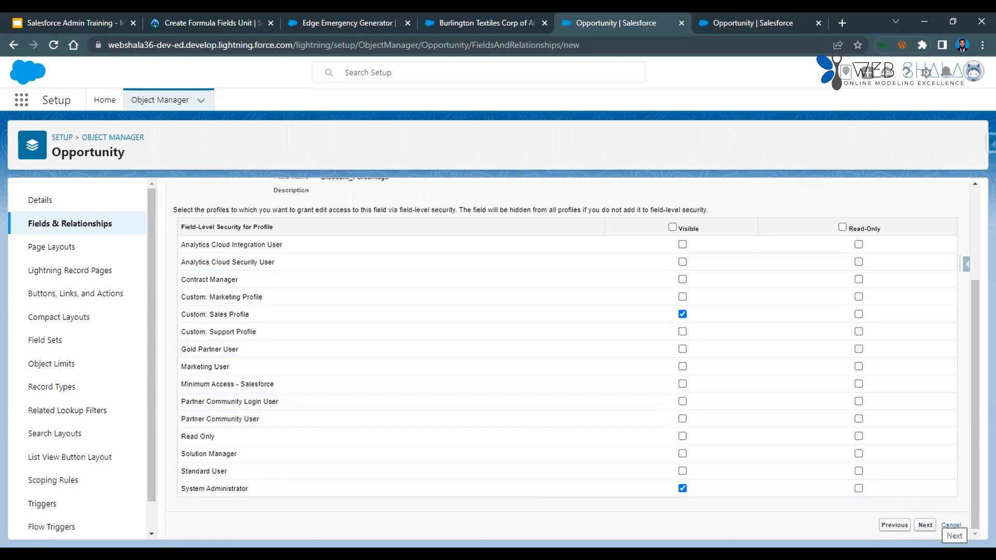
Add the Discount Percentage field to all four Opportunity page layouts and save it.
click(926, 525)
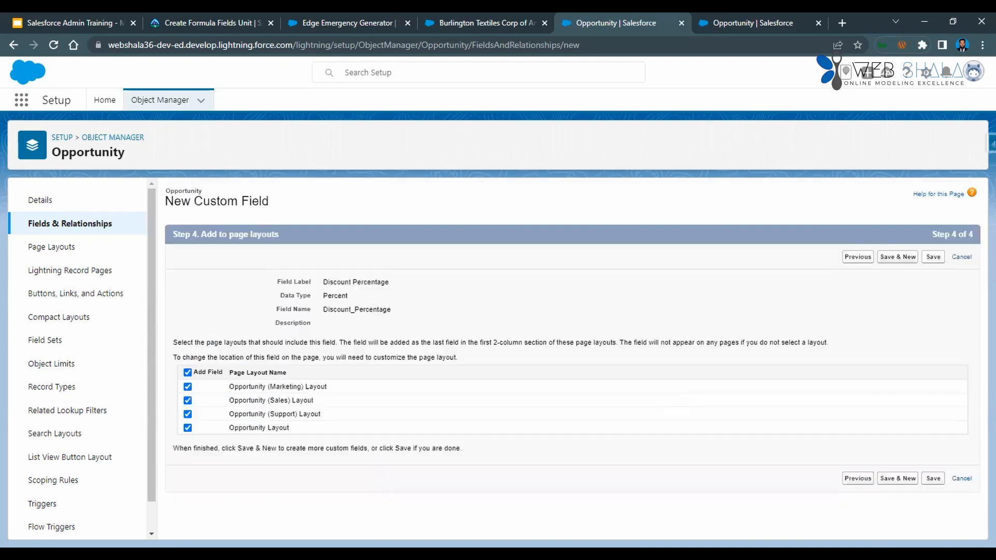
click(933, 479)
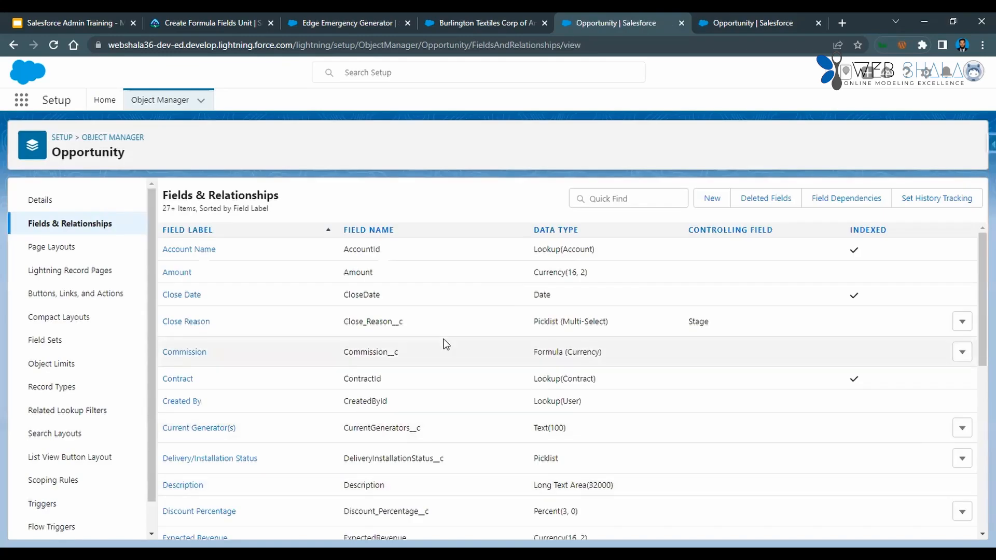
Review the Trailhead instructions for the discount formula field and copy its label, Amount After Discount.
click(345, 22)
key(ctrl+Page_Up)
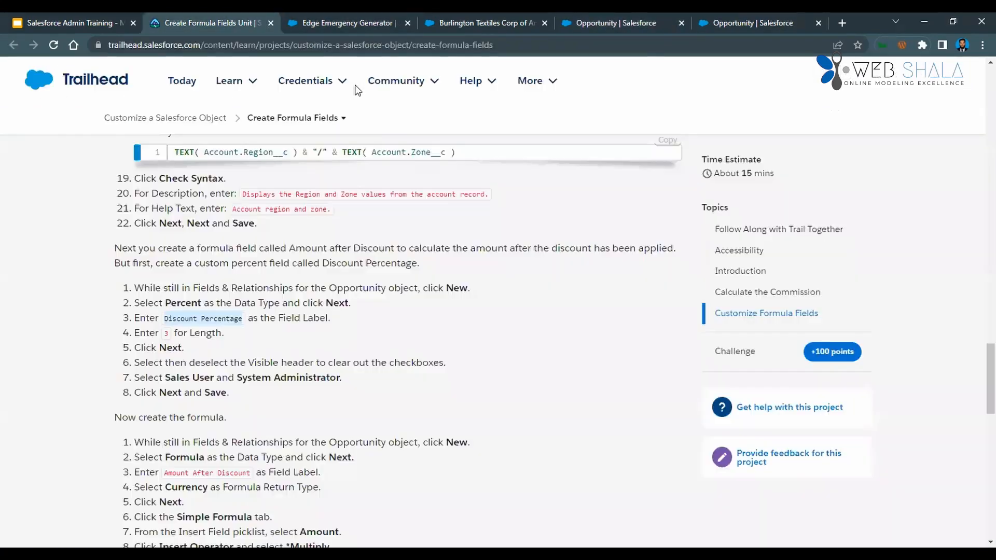
scroll(212, 397, down, 1)
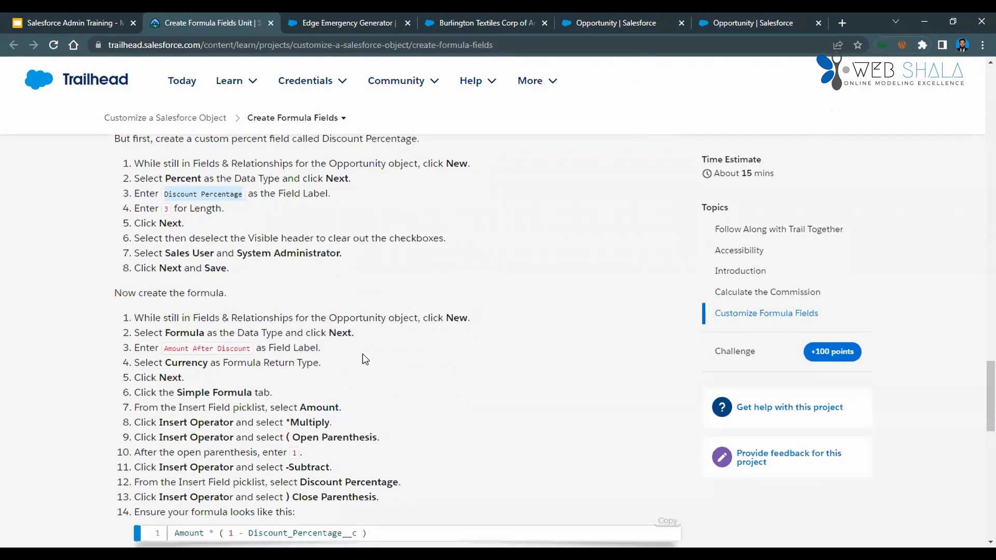
drag(164, 348, 245, 343)
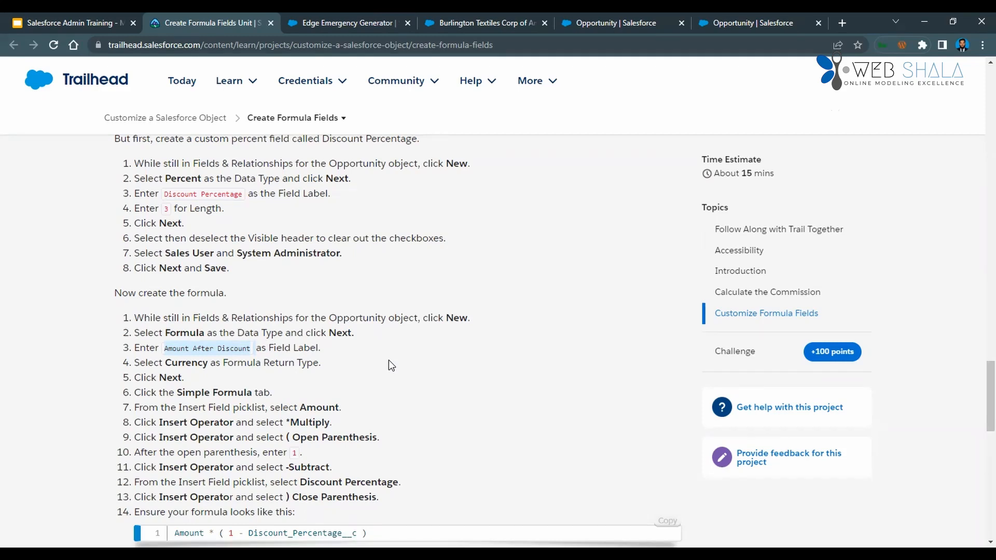
scroll(413, 344, down, 2)
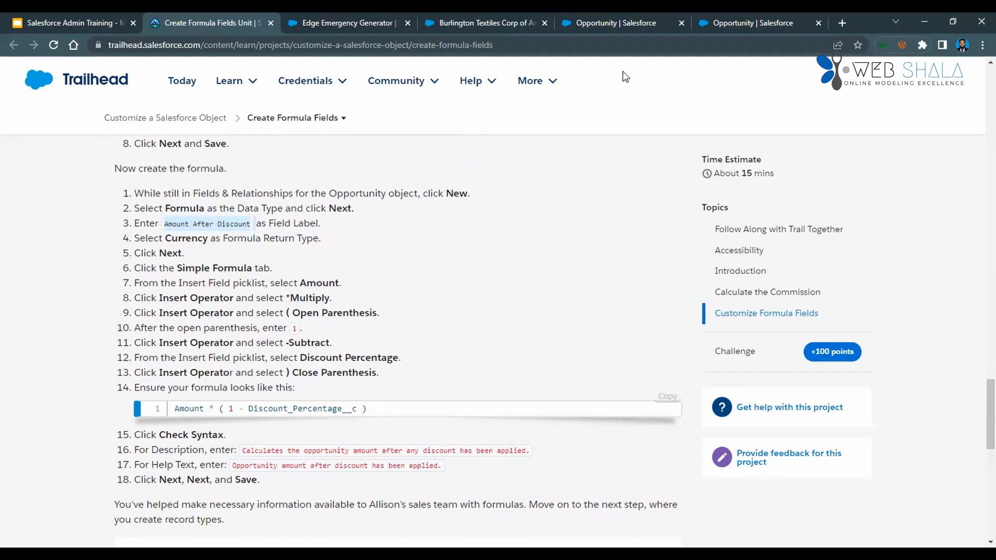
Start a new Opportunity field of data type Formula, labelled Amount After Discount, with Currency as the formula return type.
key(ctrl+5)
click(714, 202)
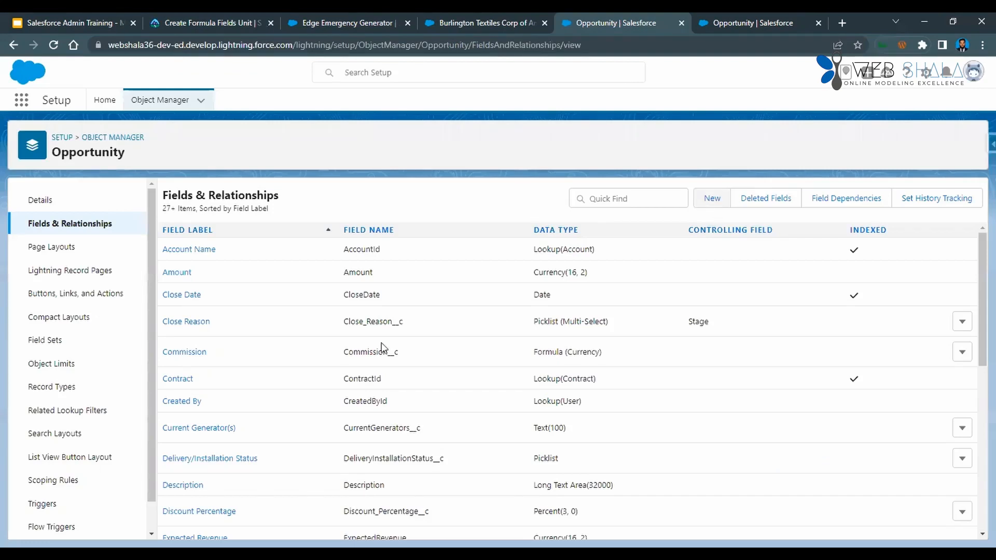
scroll(314, 367, down, 1)
click(182, 317)
scroll(280, 316, up, 1)
click(927, 257)
text(Amount After Discount)
click(747, 284)
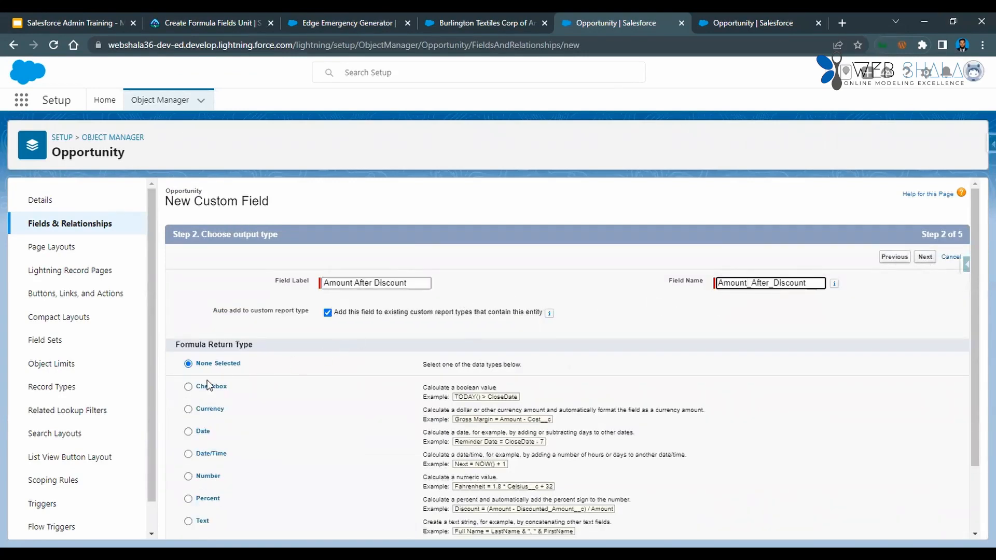
click(188, 410)
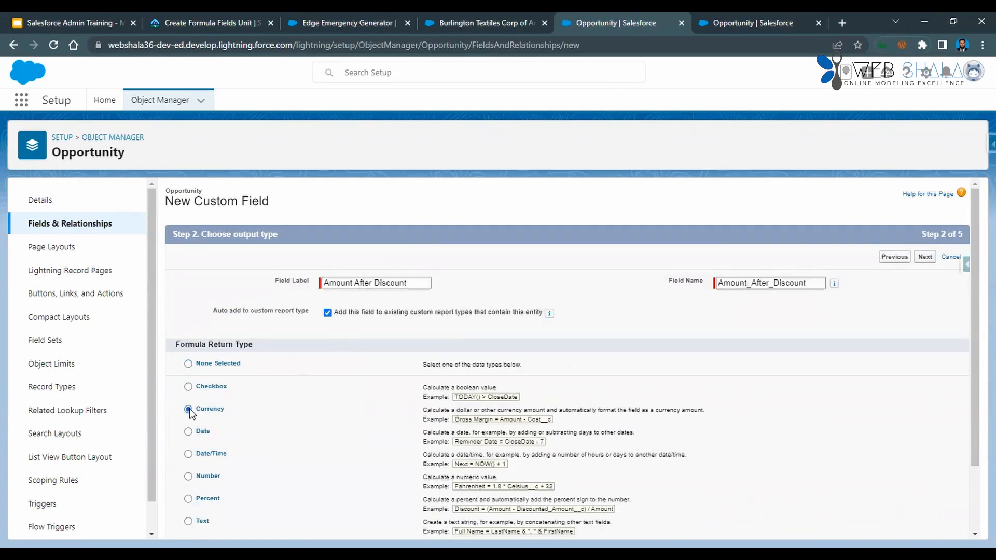
click(926, 263)
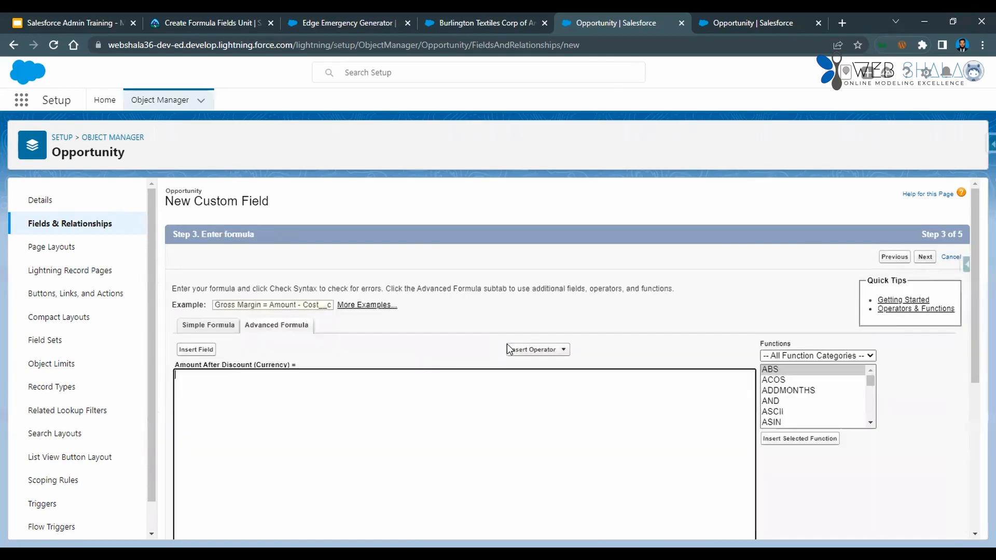
Build the simple formula Amount * (1 - Discount_Percentage__c) for Amount After Discount and check its syntax.
click(203, 331)
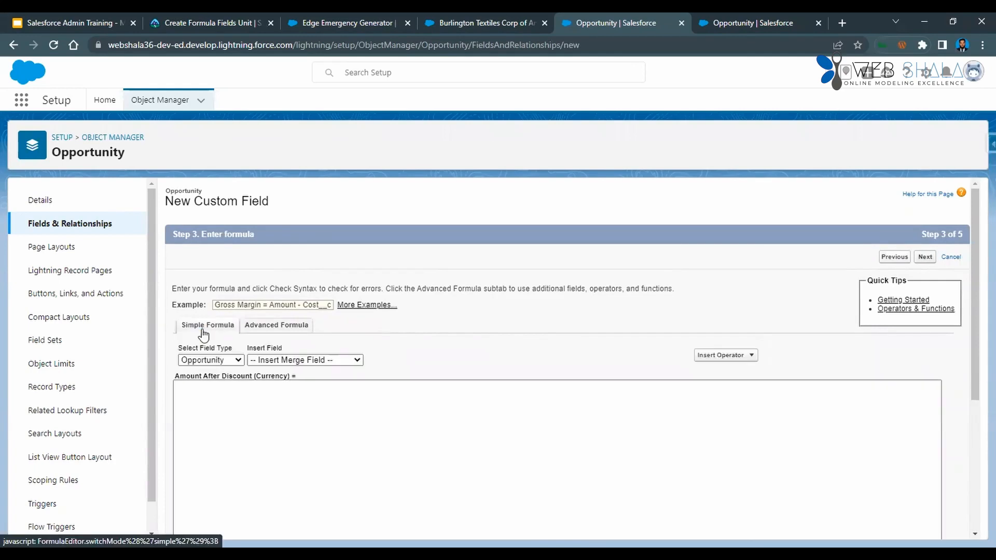
click(277, 360)
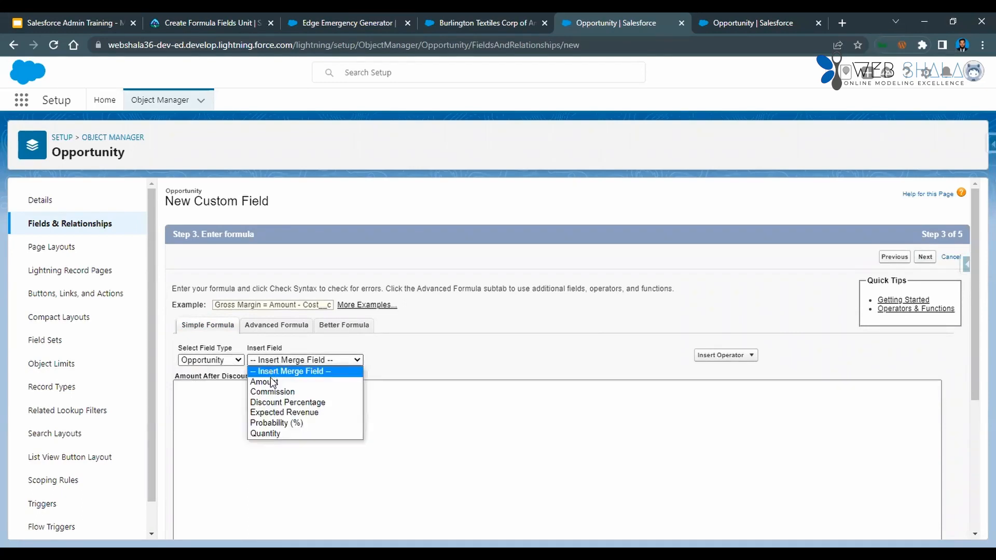
key(Return)
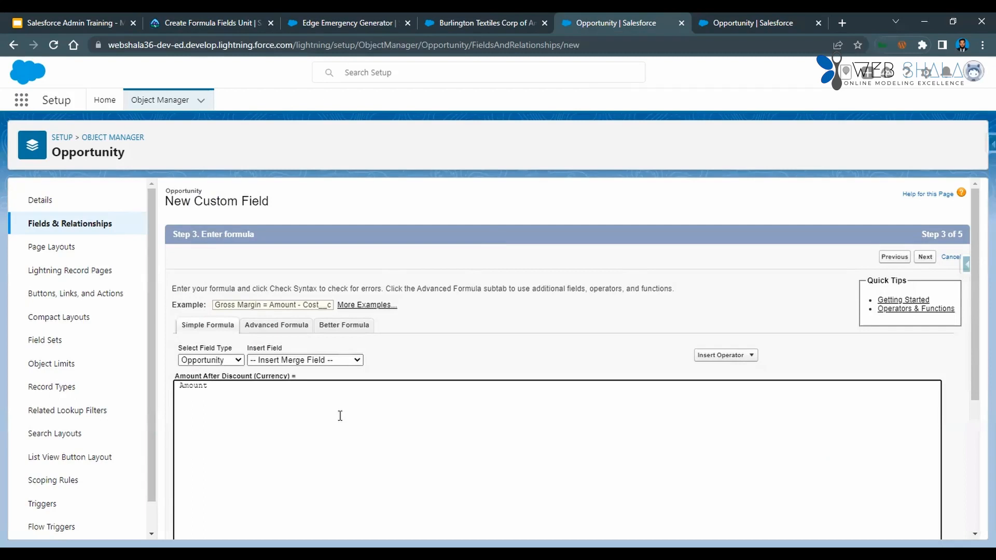
click(725, 355)
click(721, 392)
text((1 -)
click(320, 360)
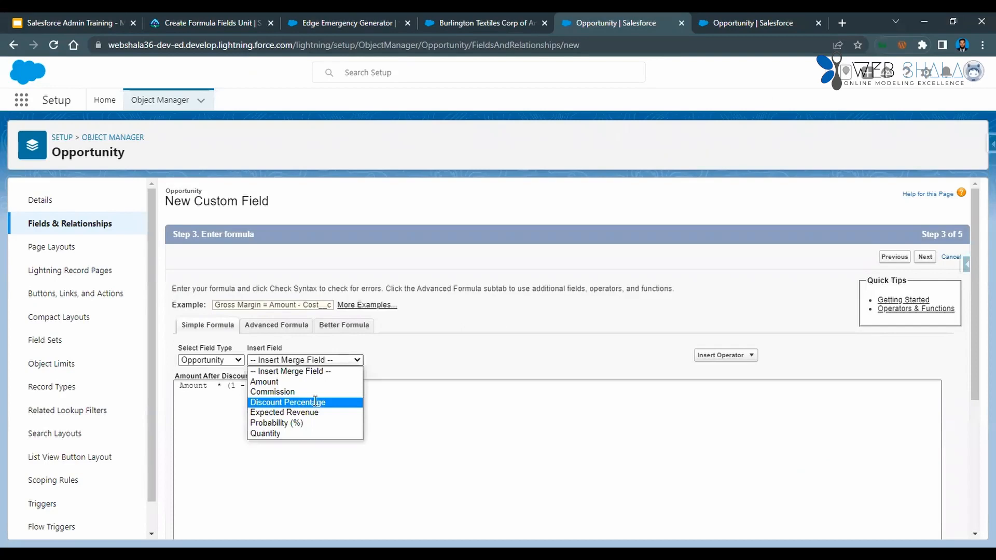
click(316, 402)
text())
scroll(255, 463, down, 3)
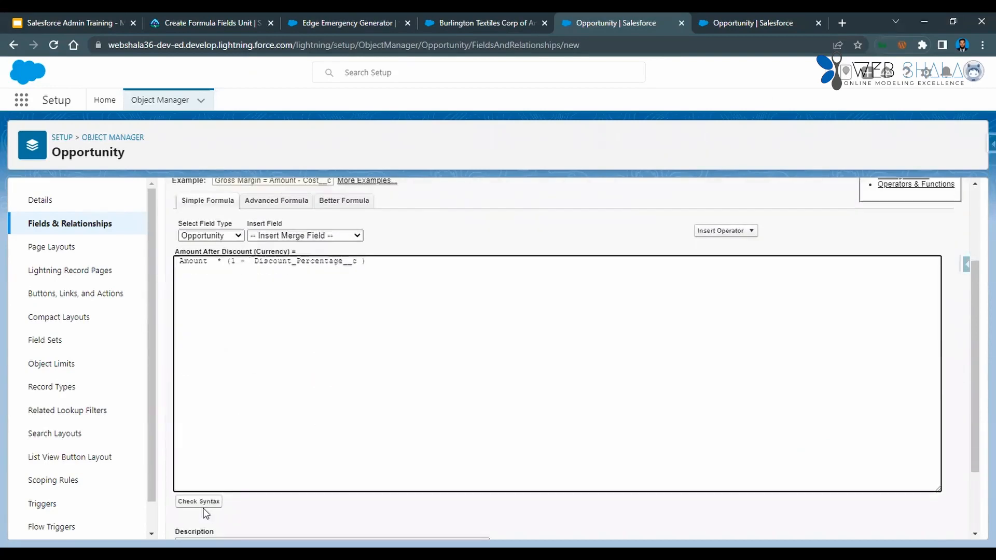
click(208, 502)
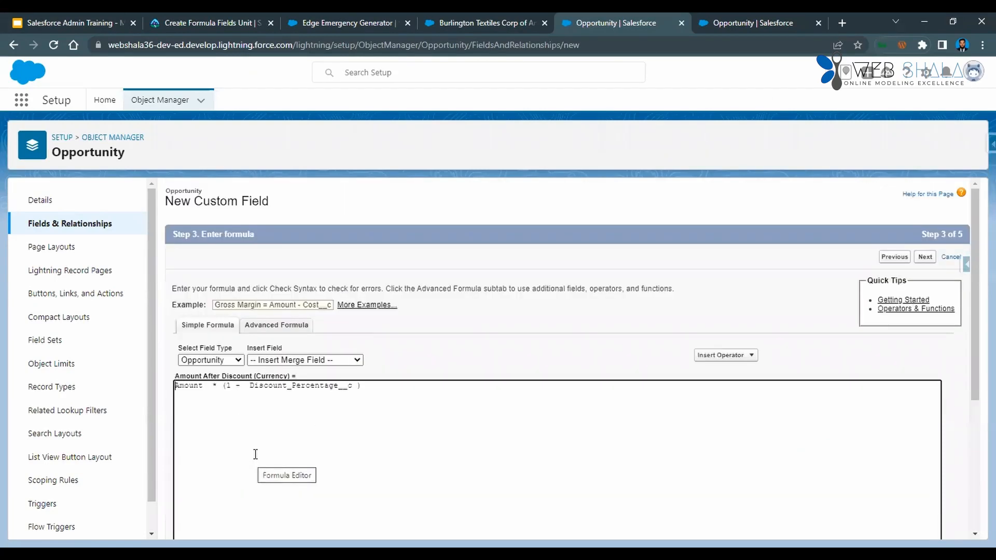
Copy the description from Trailhead into the formula field: "Calculates the opportunity amount after any discount has been applied.".
scroll(273, 461, down, 4)
key(ctrl+2)
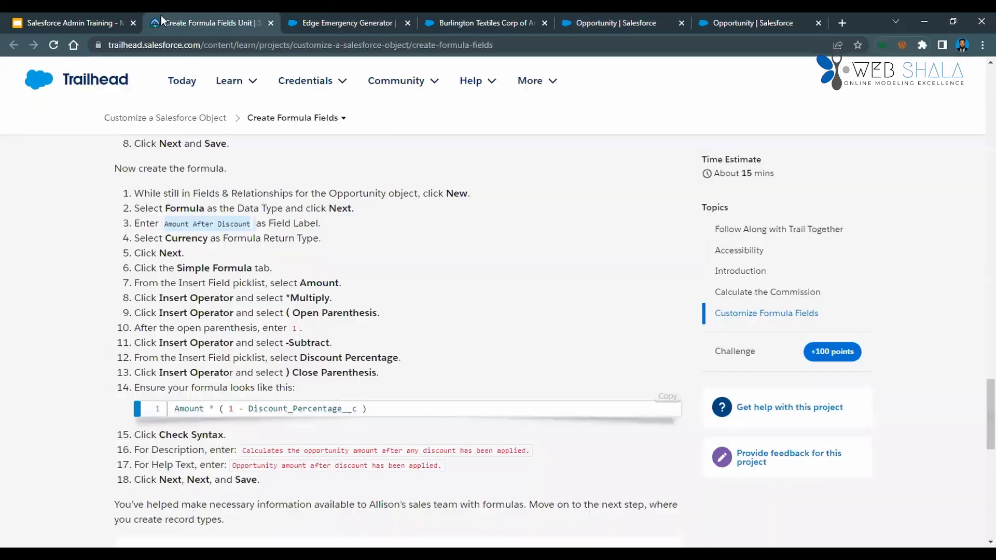
drag(243, 451, 546, 456)
key(ctrl+c)
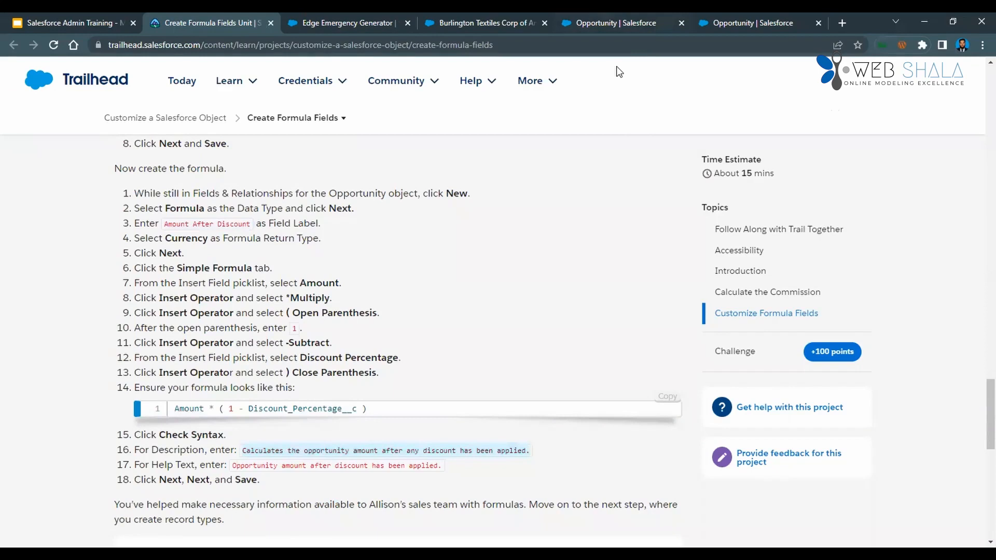
key(ctrl+5)
click(240, 482)
key(ctrl+v)
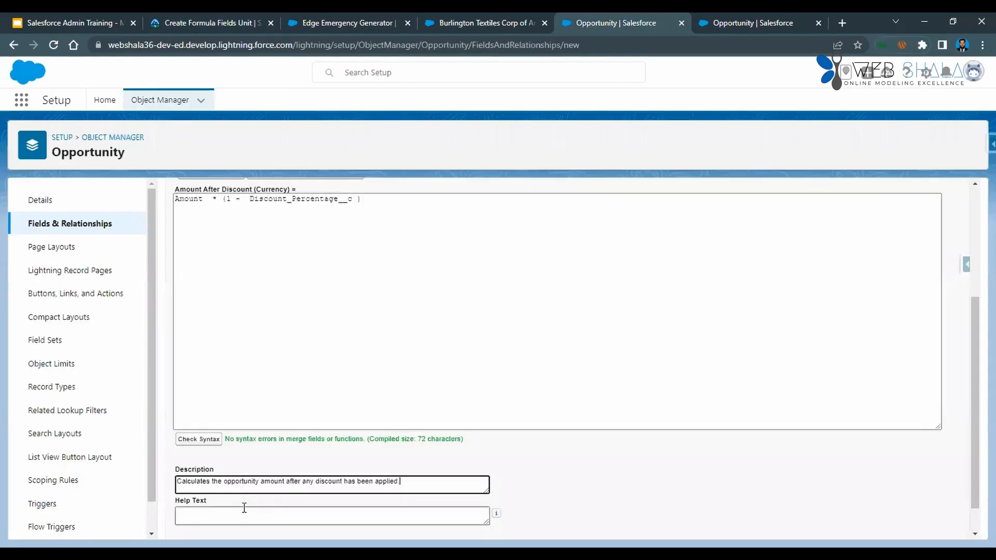
Copy the help text from Trailhead into the formula field: "Opportunity amount after discount has been applied.".
key(ctrl+2)
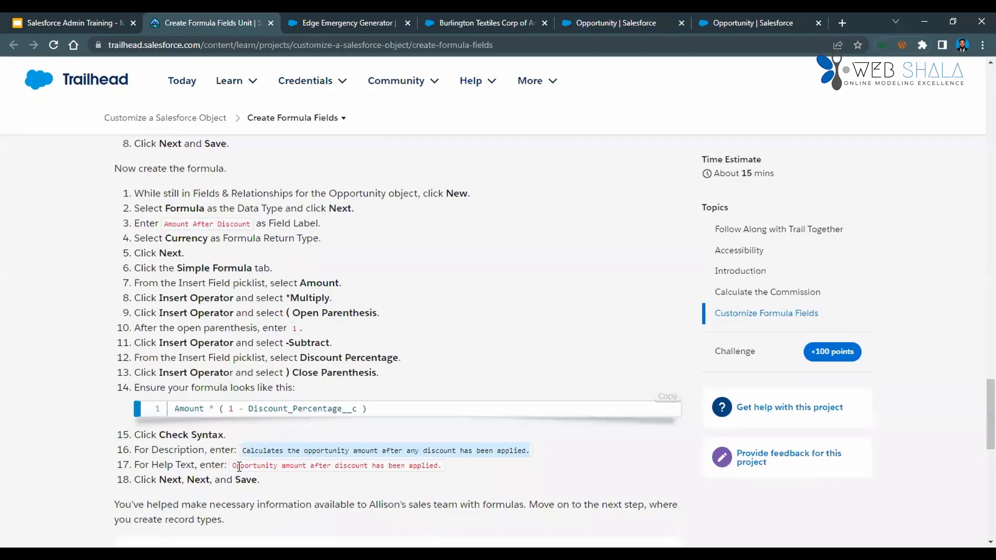
drag(235, 465, 457, 461)
key(ctrl+c)
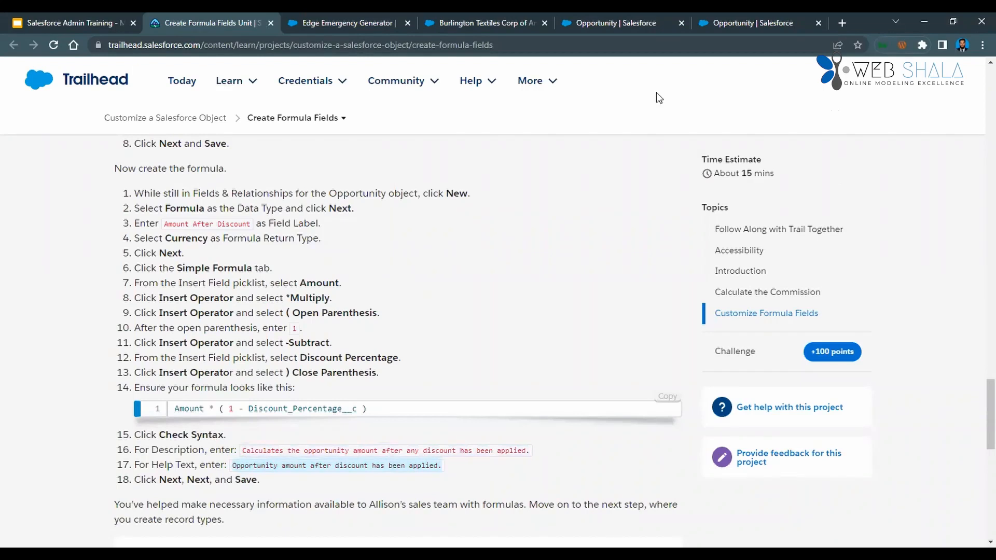
click(624, 24)
click(344, 514)
key(ctrl+v)
scroll(362, 505, down, 1)
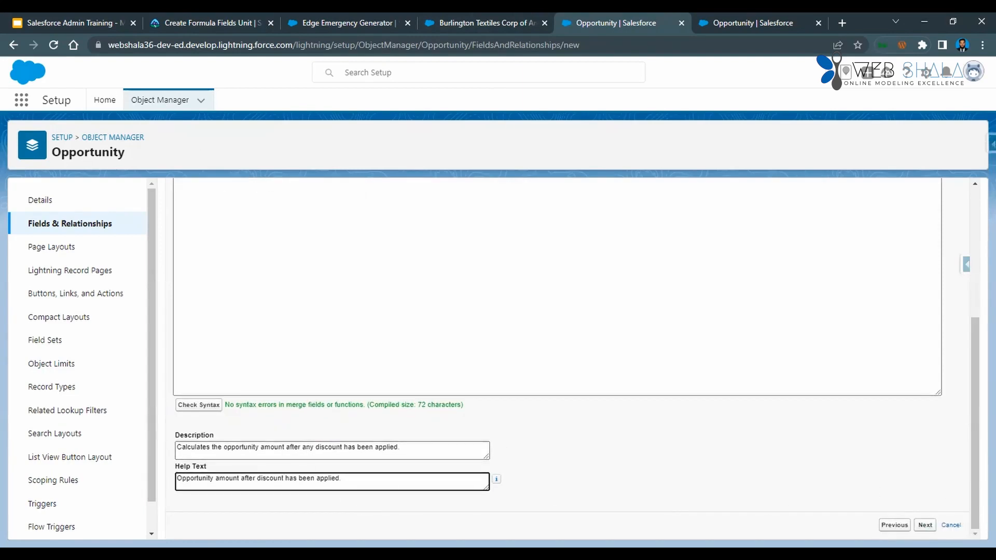
Check Trailhead's closing instructions, keep the default field-level security and page layouts, and save the Amount After Discount field.
click(925, 525)
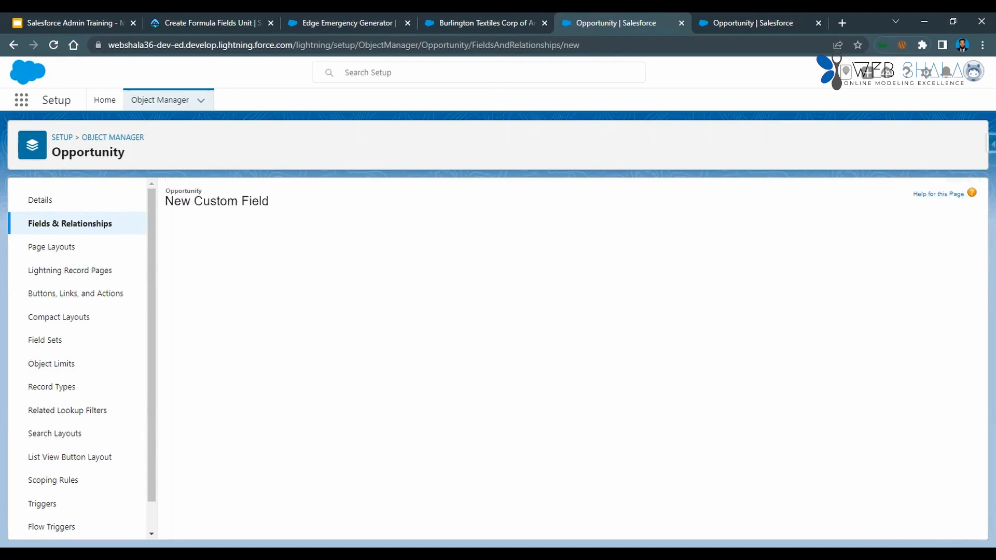
scroll(628, 414, down, 3)
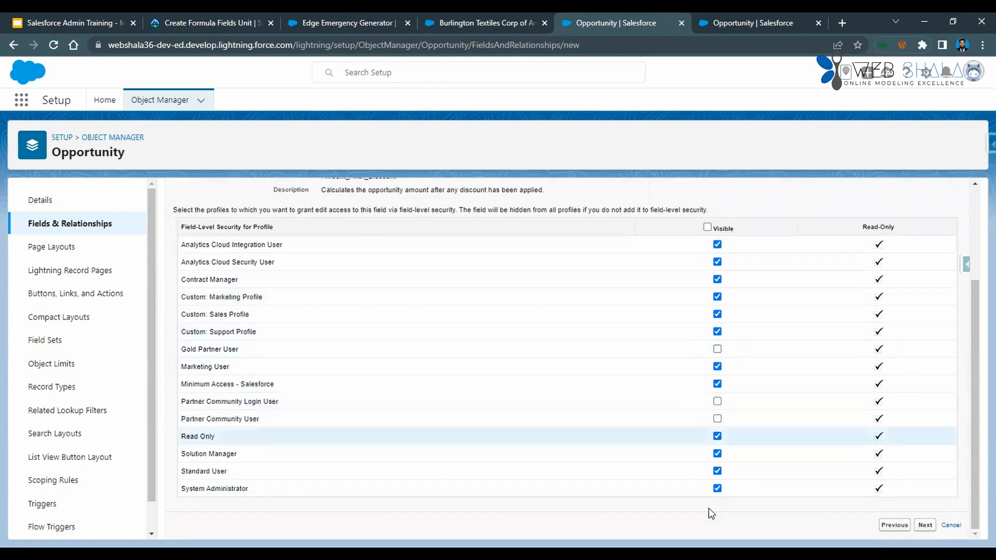
scroll(687, 374, up, 3)
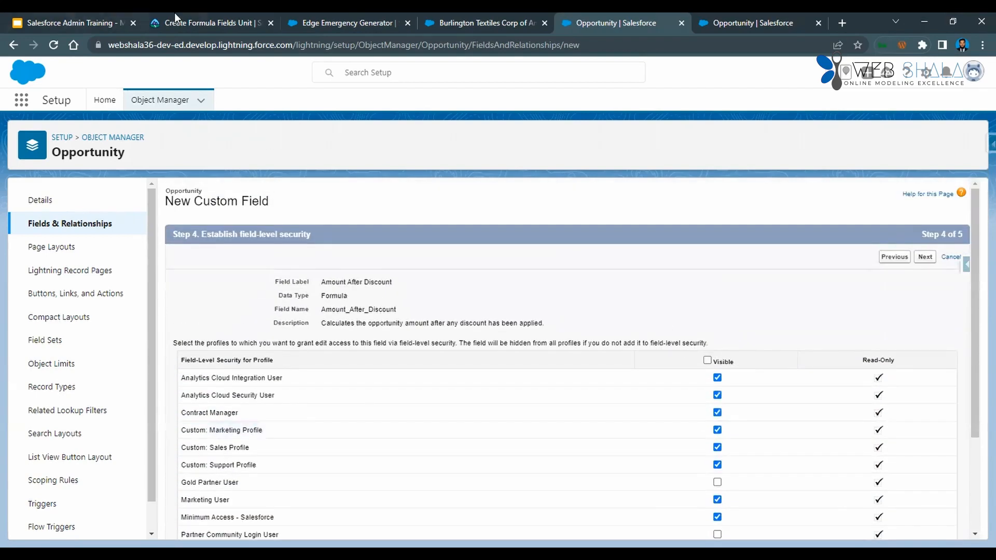
click(175, 15)
scroll(323, 421, down, 1)
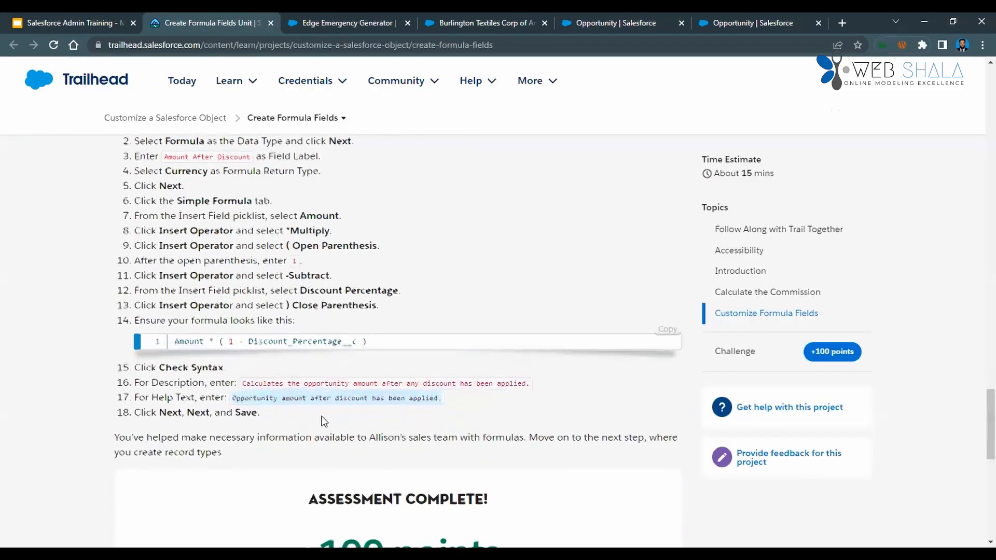
scroll(324, 421, down, 1)
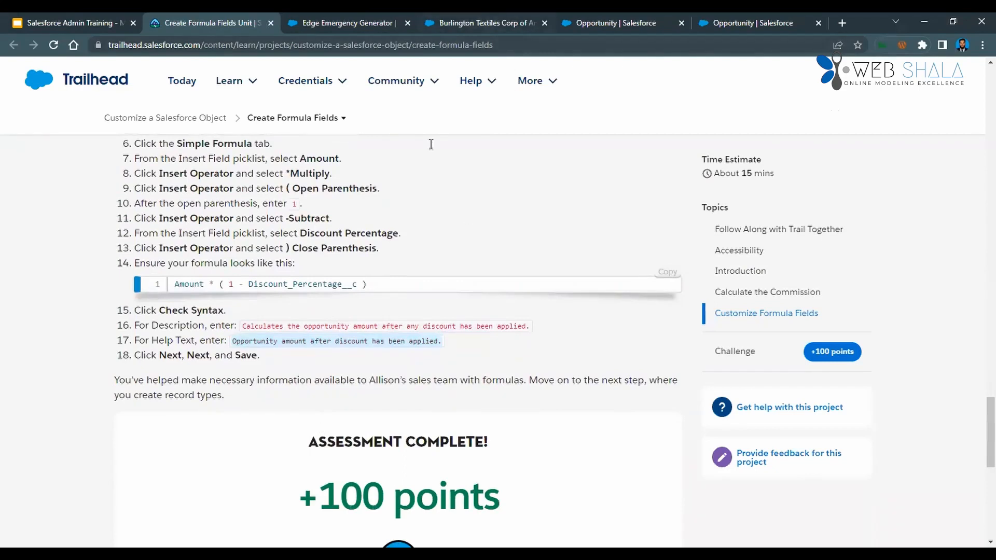
key(ctrl+5)
click(927, 262)
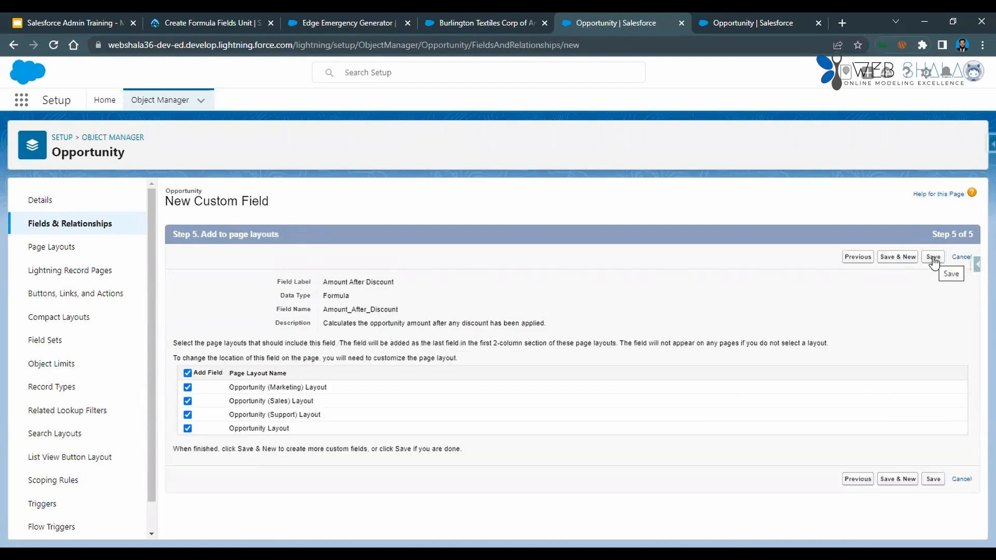
click(933, 258)
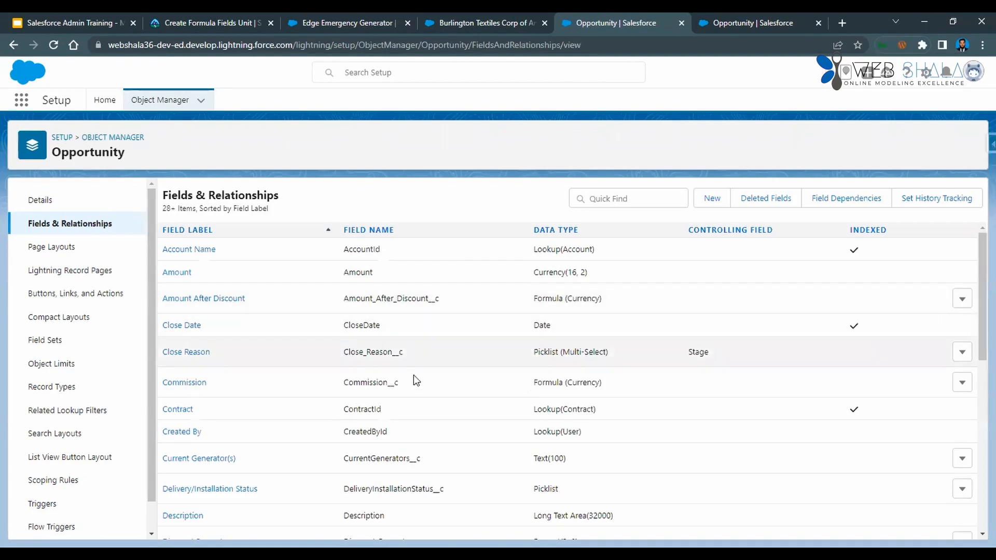
Reload the Burlington Textiles Corp of America account record and examine its details for the new fields.
key(ctrl+shift+Tab)
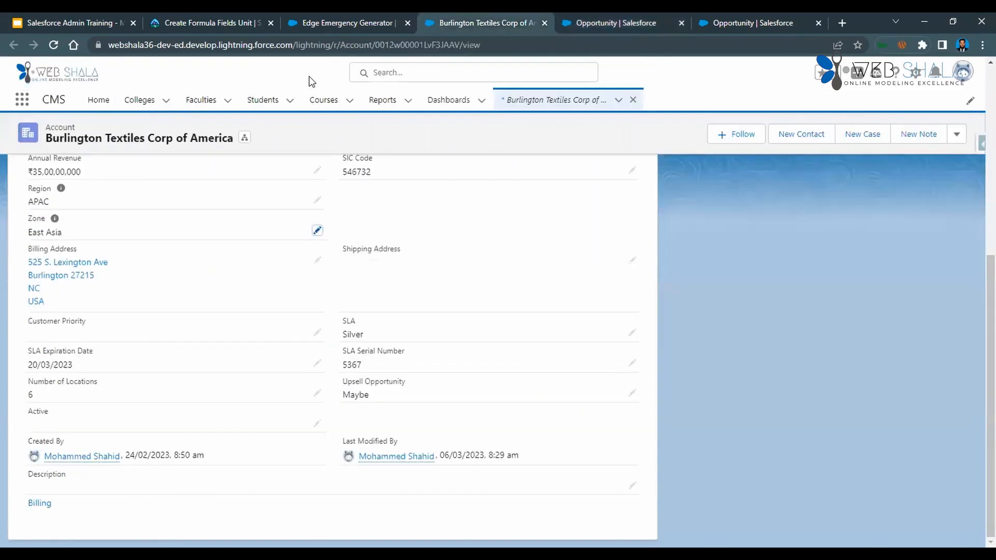
scroll(263, 281, up, 6)
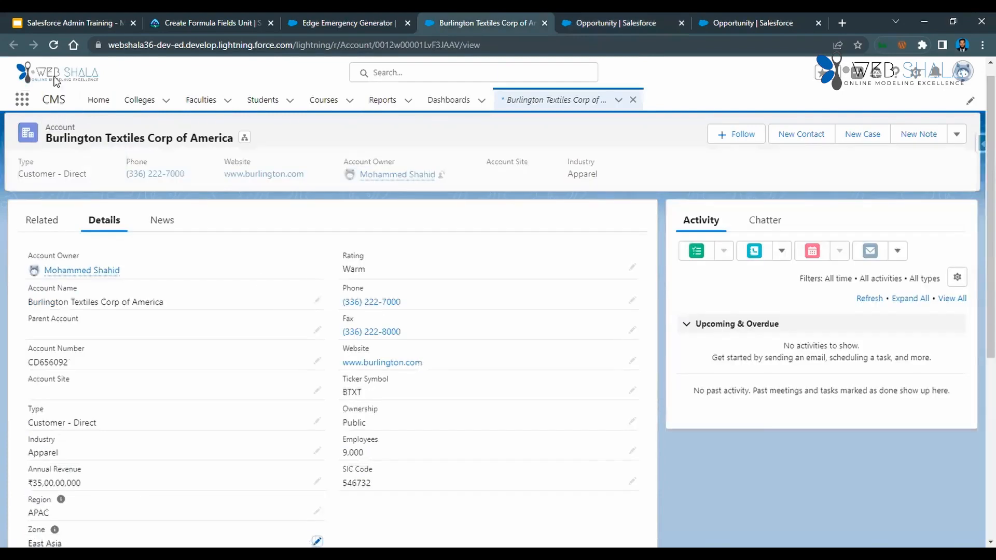
click(53, 46)
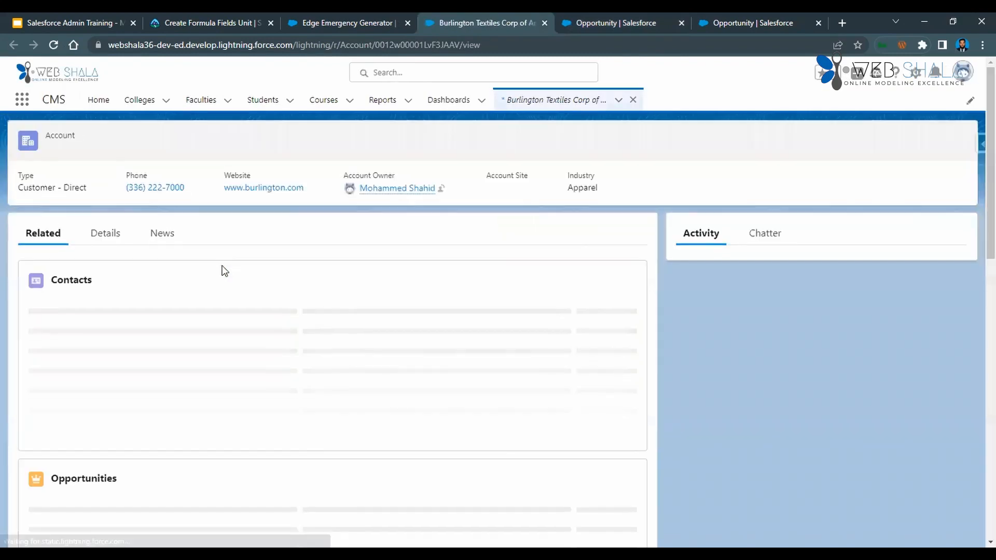
click(100, 240)
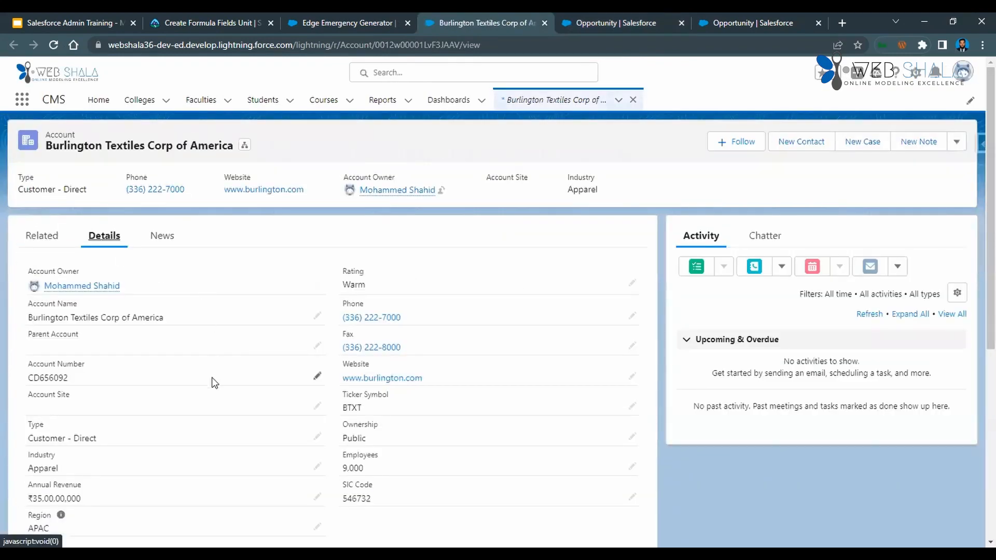
scroll(215, 383, down, 5)
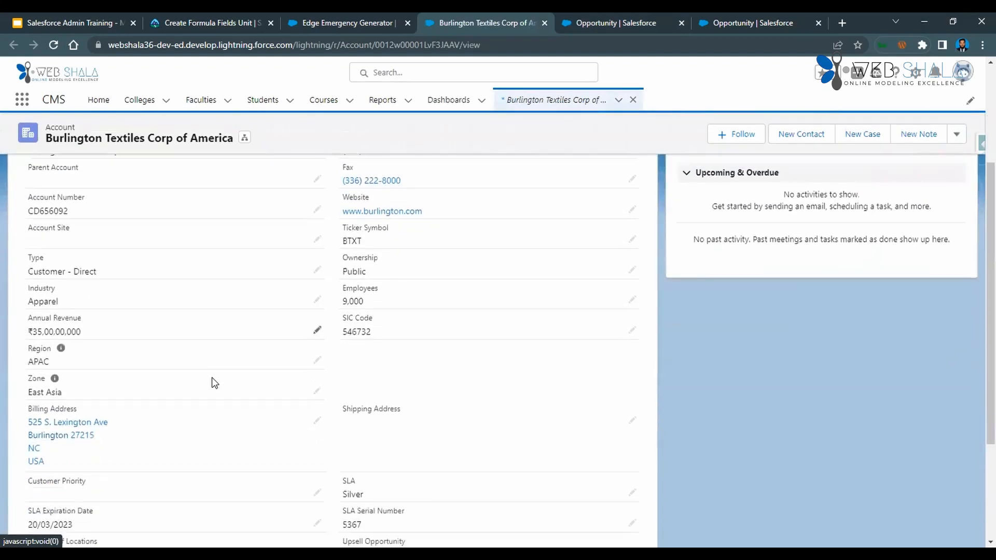
scroll(213, 382, down, 3)
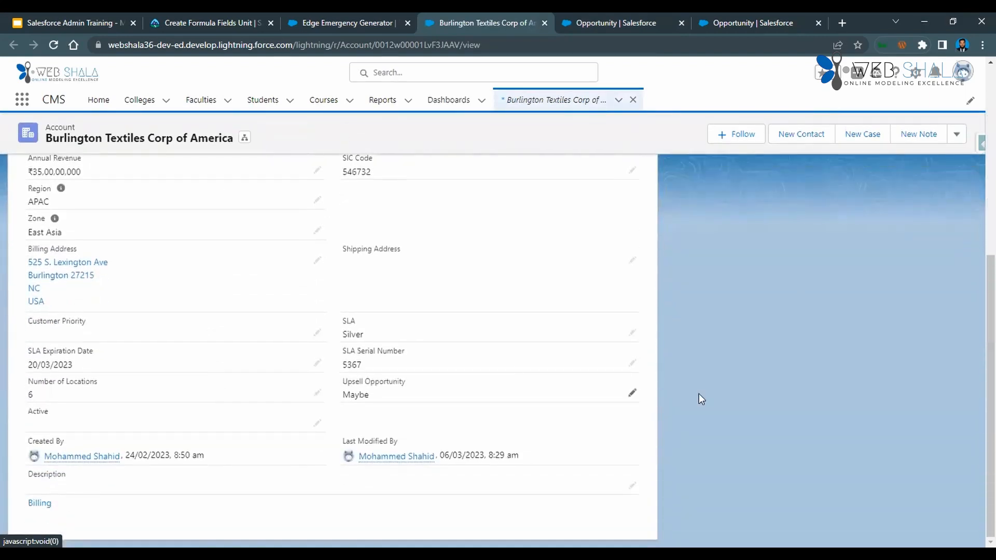
Look through the Burlington Textiles Corp of America account's edit form for the discount fields, and close it without saving.
scroll(893, 386, up, 8)
click(956, 142)
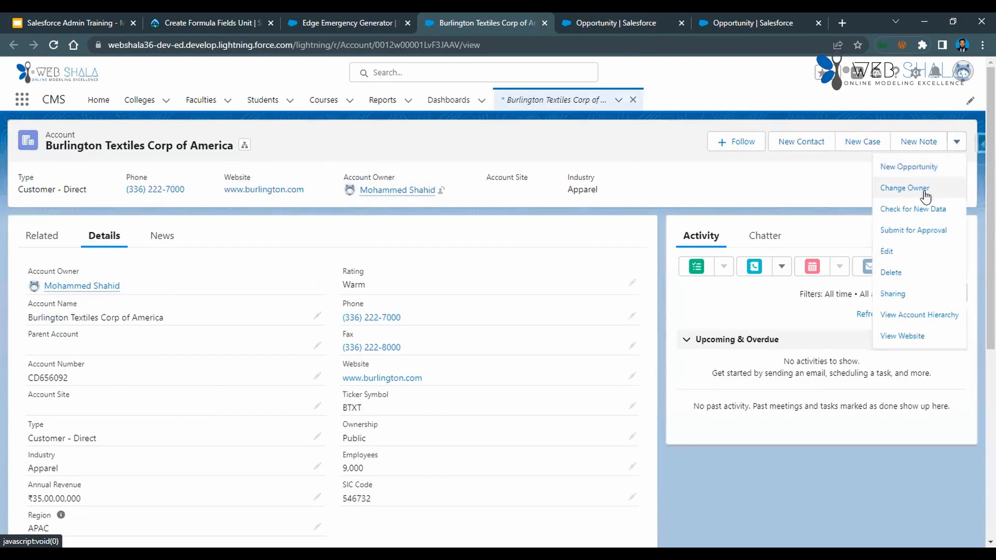
click(898, 255)
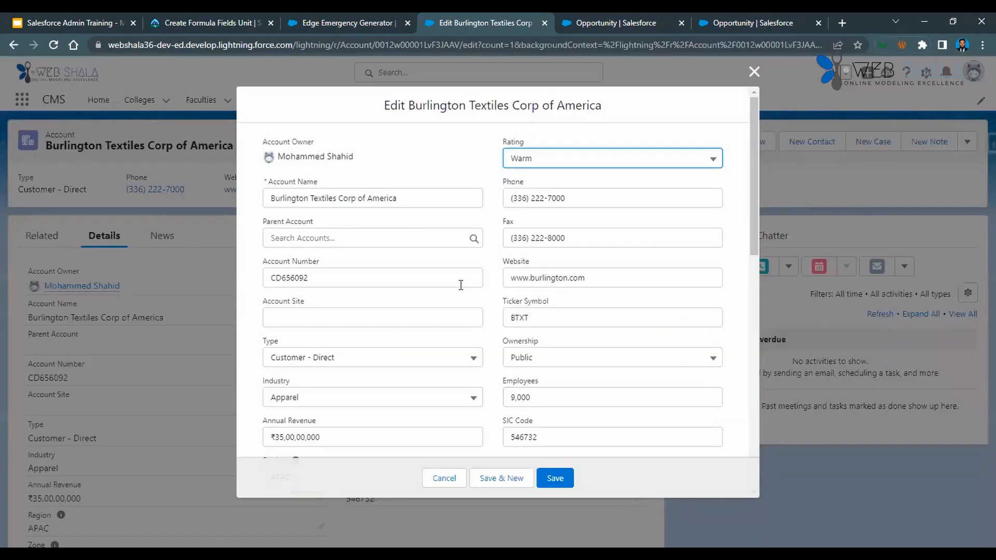
scroll(461, 285, down, 2)
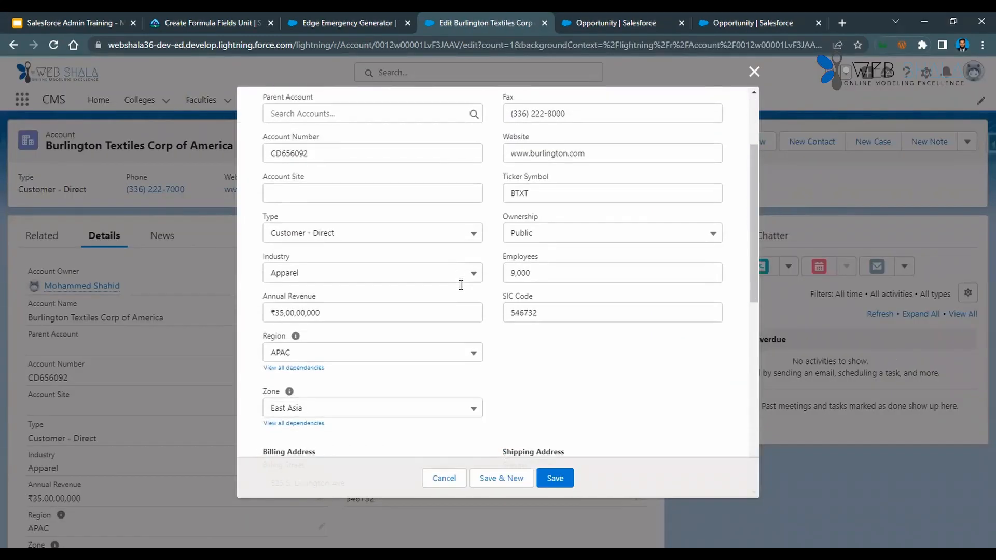
scroll(459, 286, down, 2)
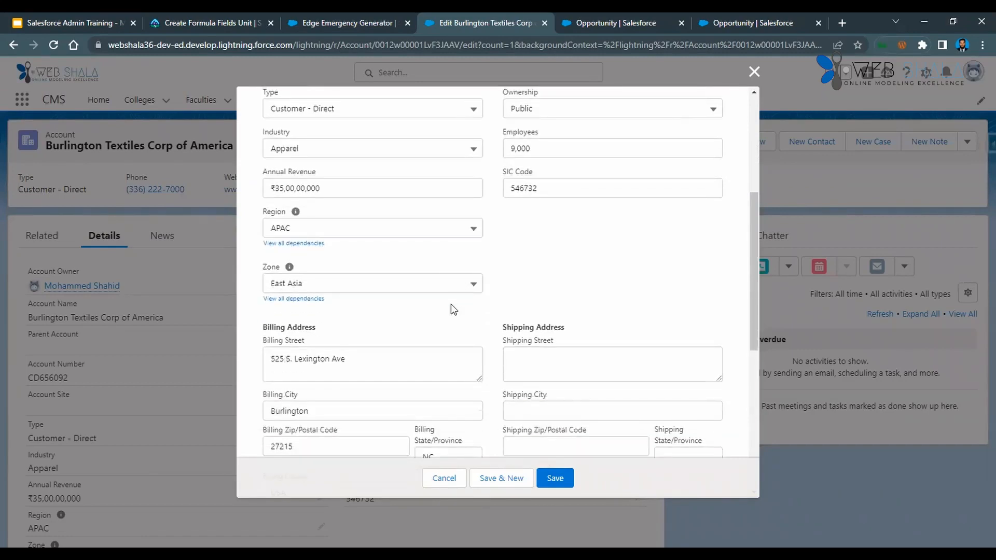
scroll(450, 304, up, 4)
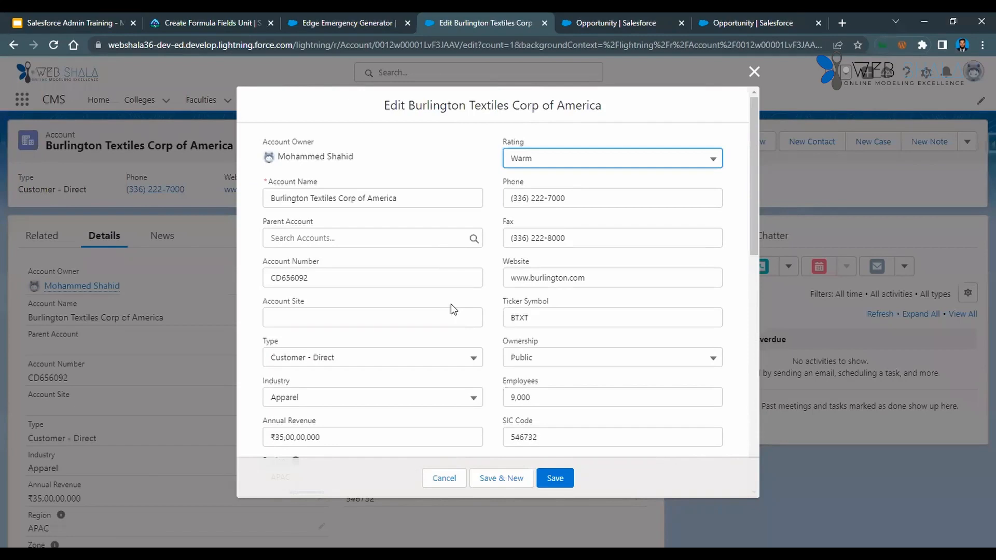
click(751, 73)
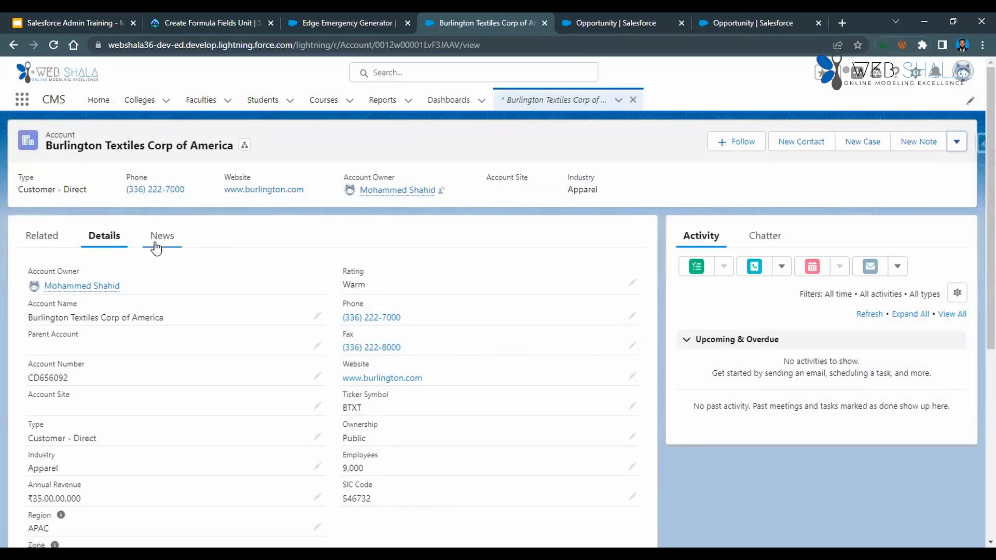
Open the account's related Burlington Textiles Weaving Plant Generator opportunity and examine its details for the new discount fields.
click(49, 240)
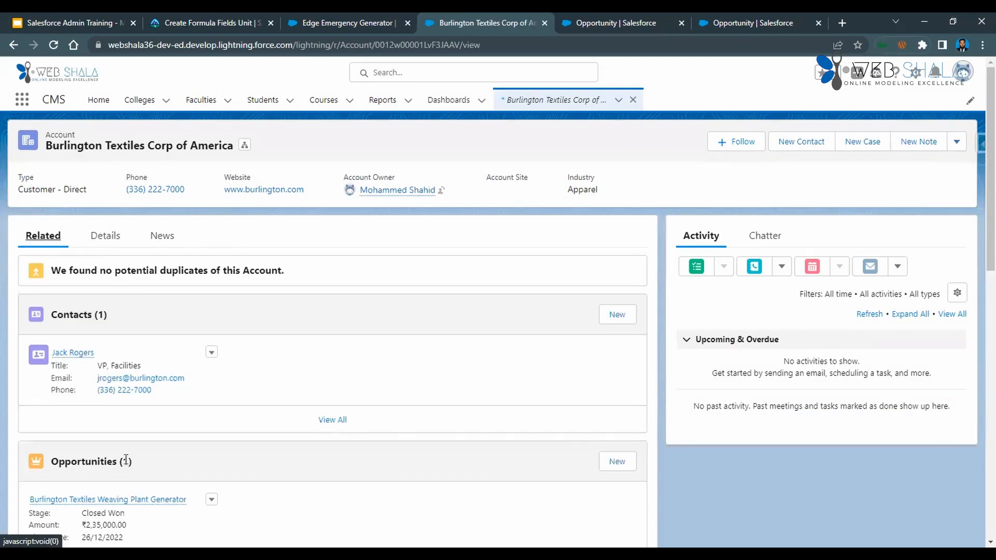
click(117, 499)
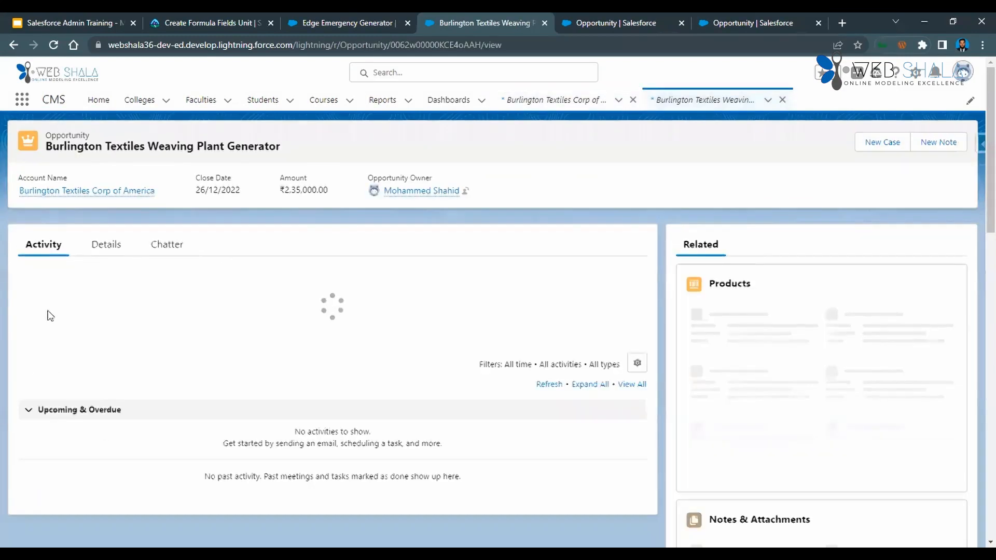
click(90, 282)
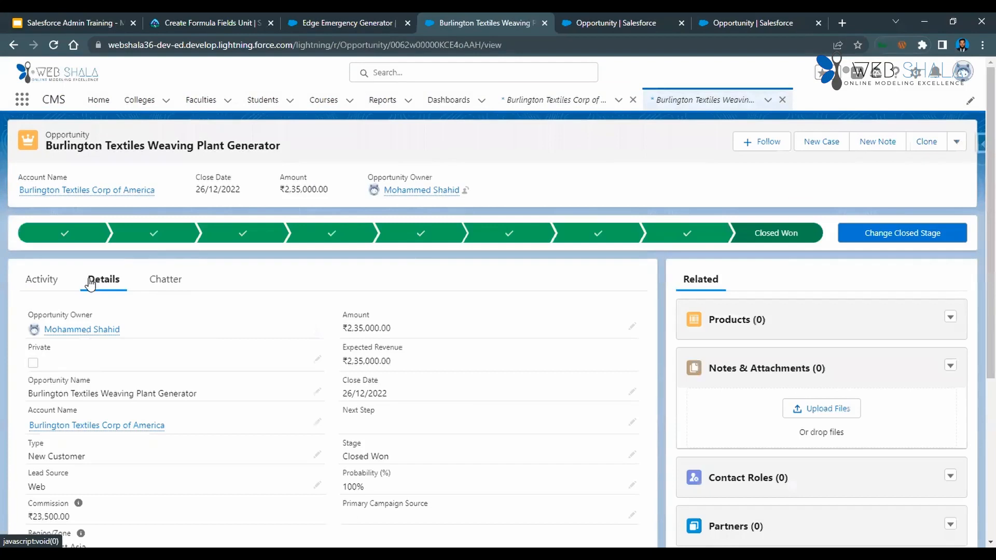
scroll(229, 393, down, 5)
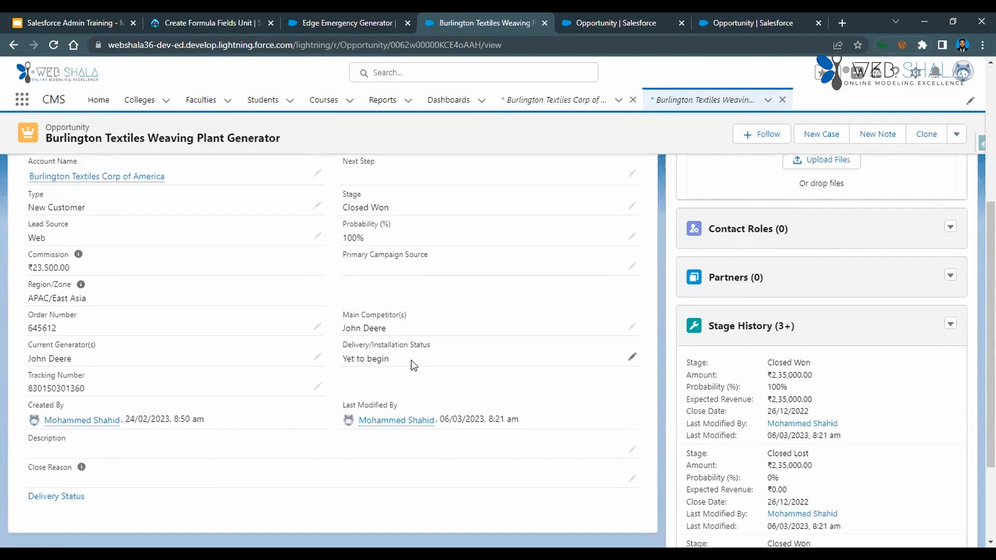
scroll(414, 366, up, 5)
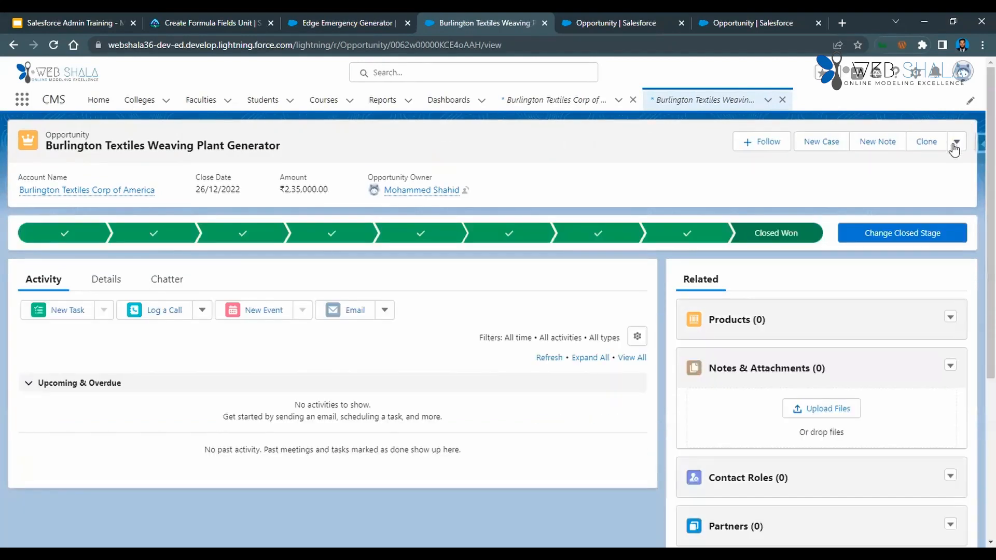
Look through the Weaving Plant Generator opportunity's edit form for Discount Percentage and Amount After Discount, and close it without saving.
click(957, 142)
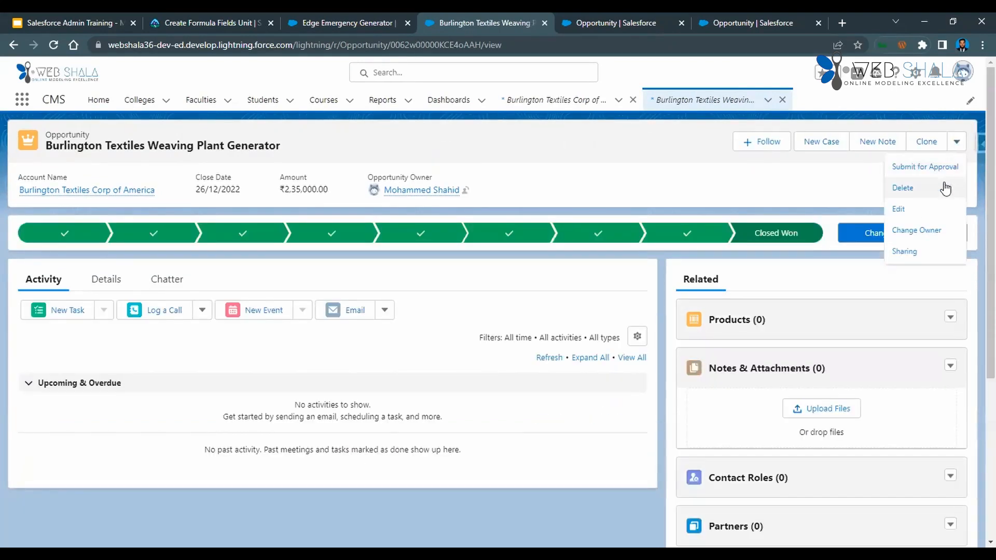
click(937, 212)
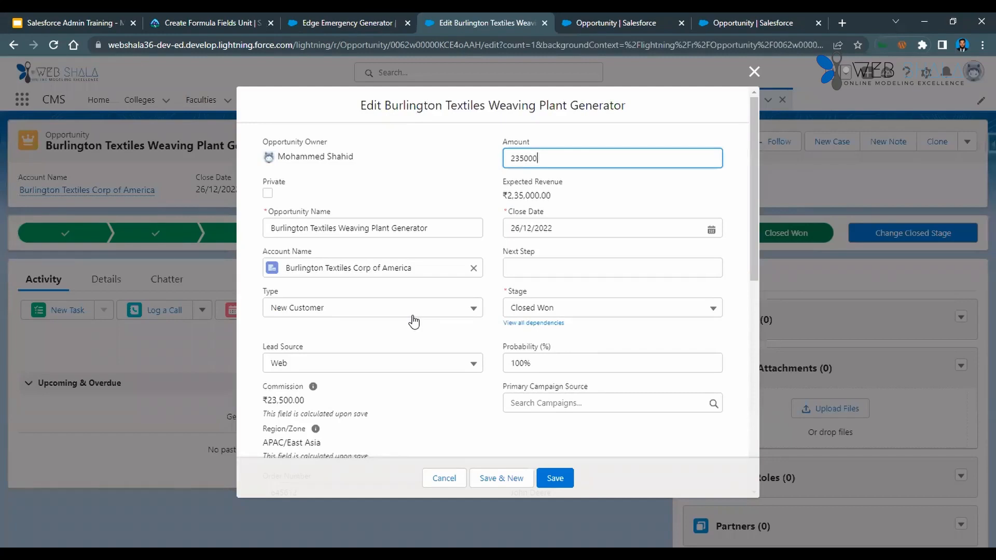
scroll(413, 321, down, 3)
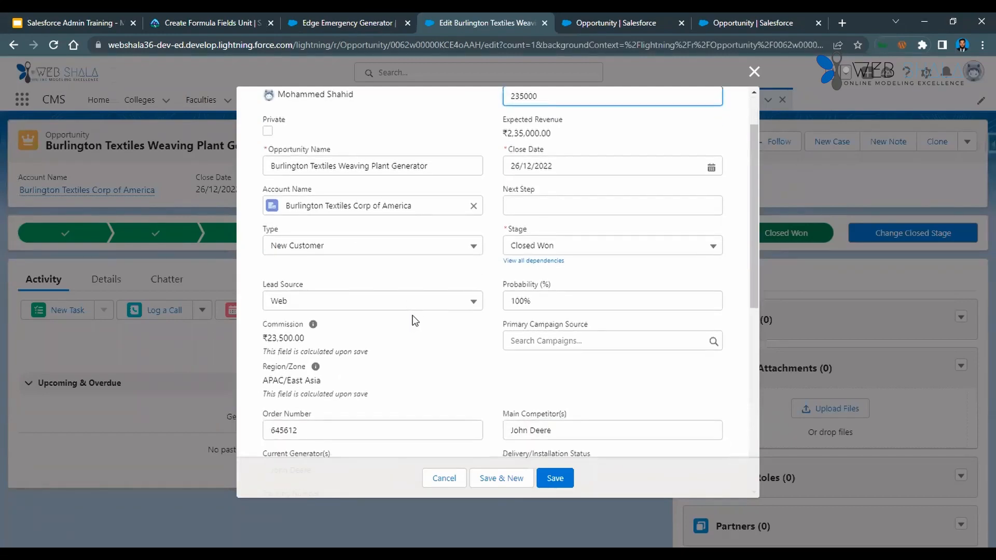
scroll(413, 315, down, 5)
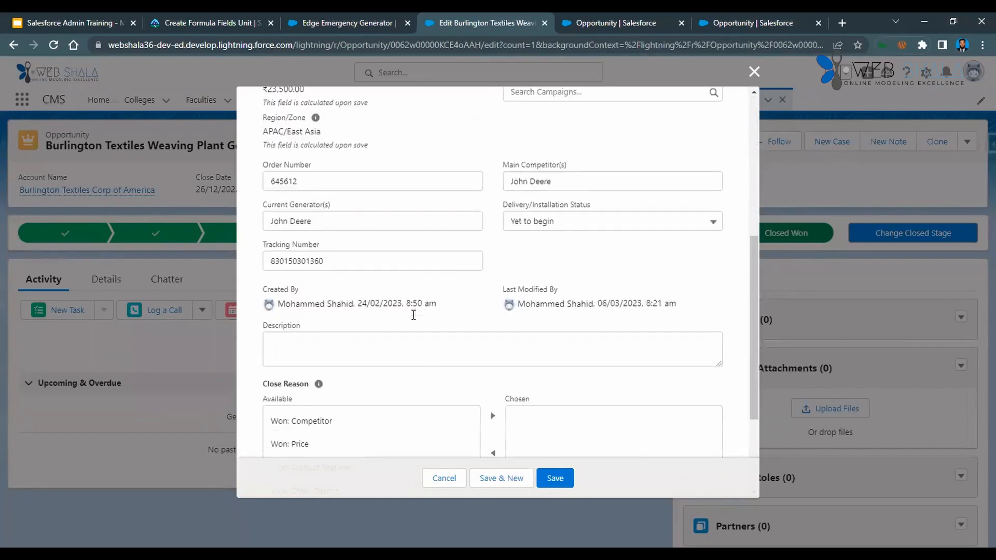
scroll(414, 322, up, 5)
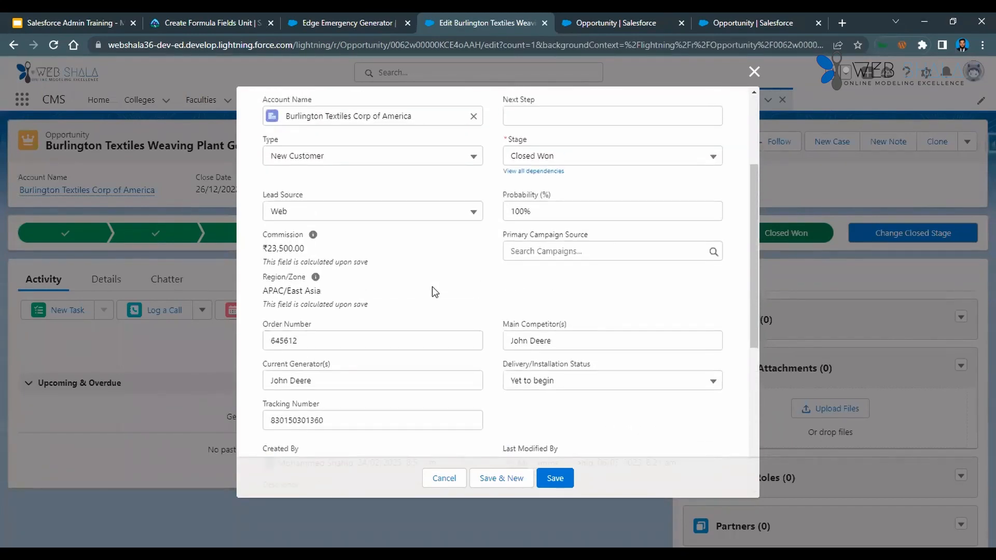
scroll(433, 288, up, 1)
scroll(432, 292, up, 2)
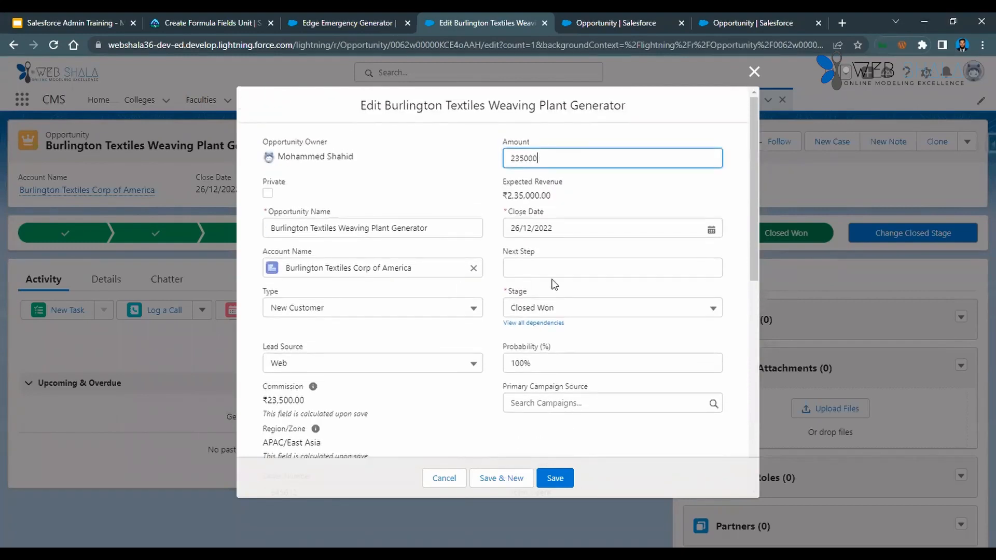
scroll(466, 377, down, 1)
scroll(465, 378, down, 1)
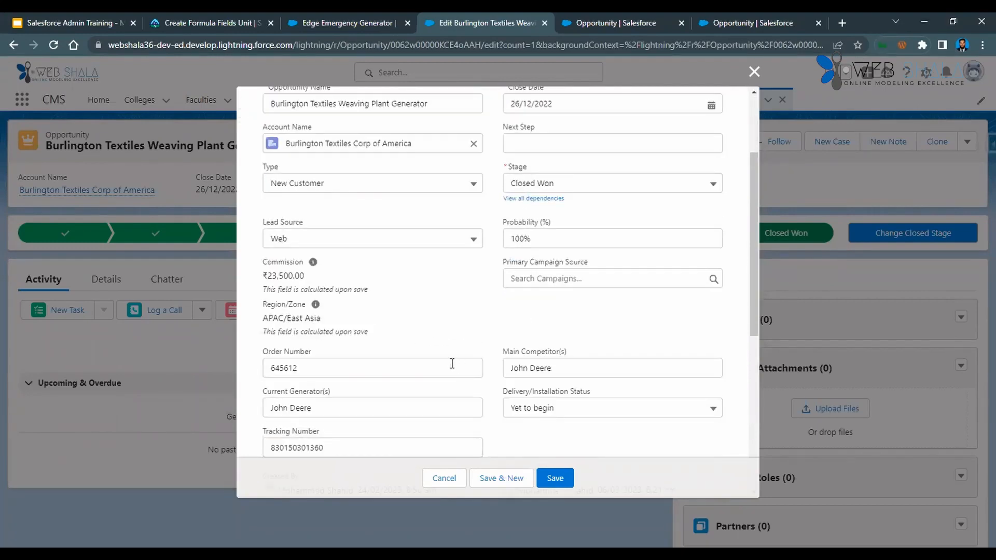
scroll(398, 384, down, 2)
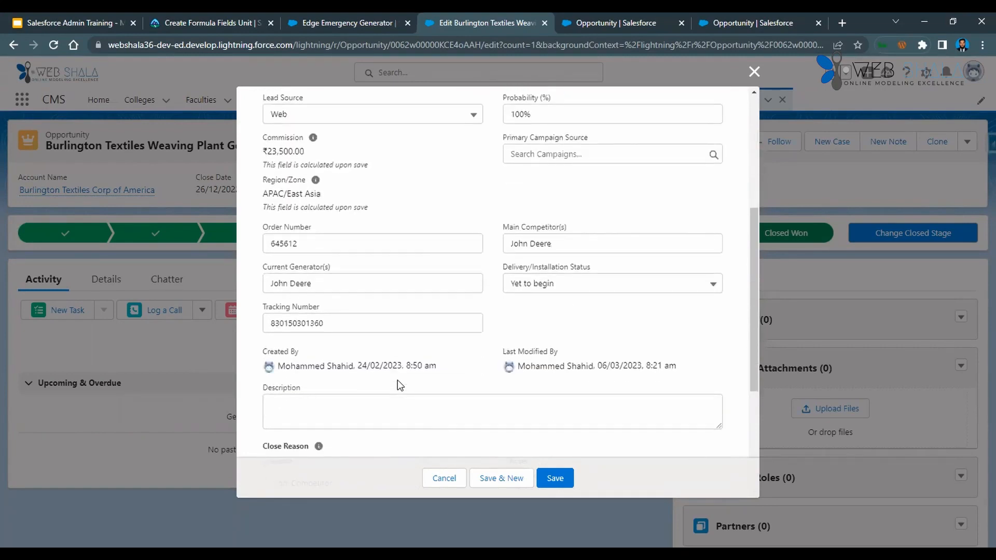
scroll(397, 384, down, 3)
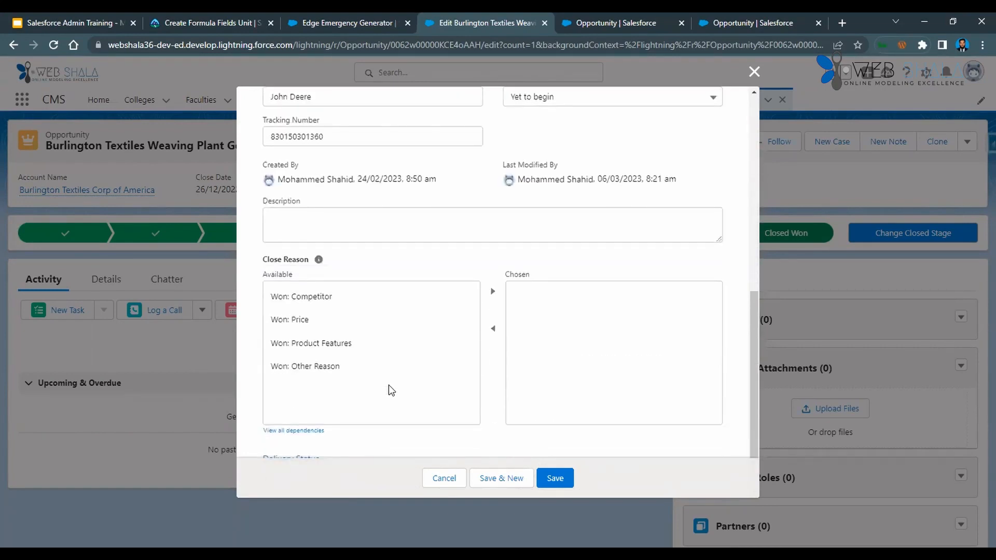
click(755, 71)
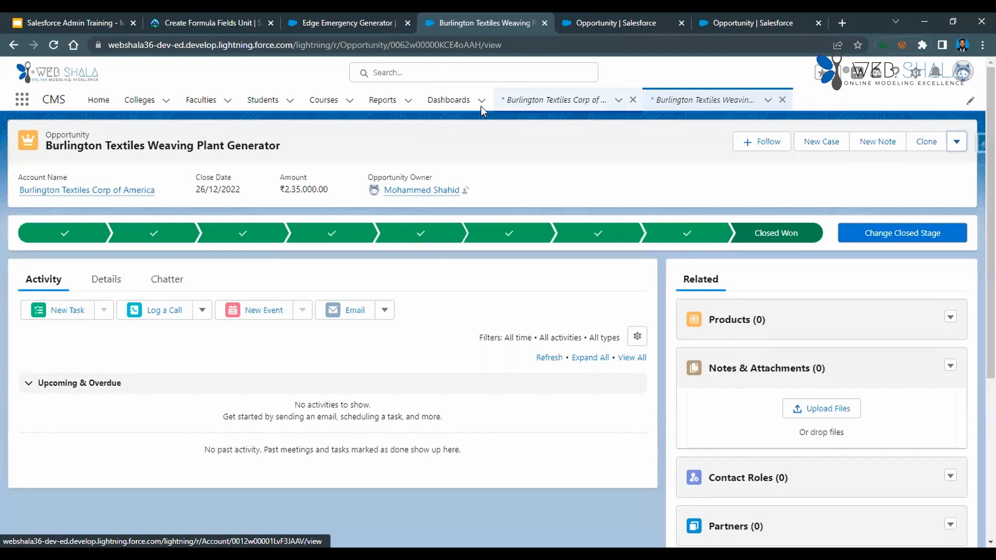
Reload the opportunity record and check the Opportunity object's field list in Setup for Amount After Discount and Discount Percentage.
click(53, 44)
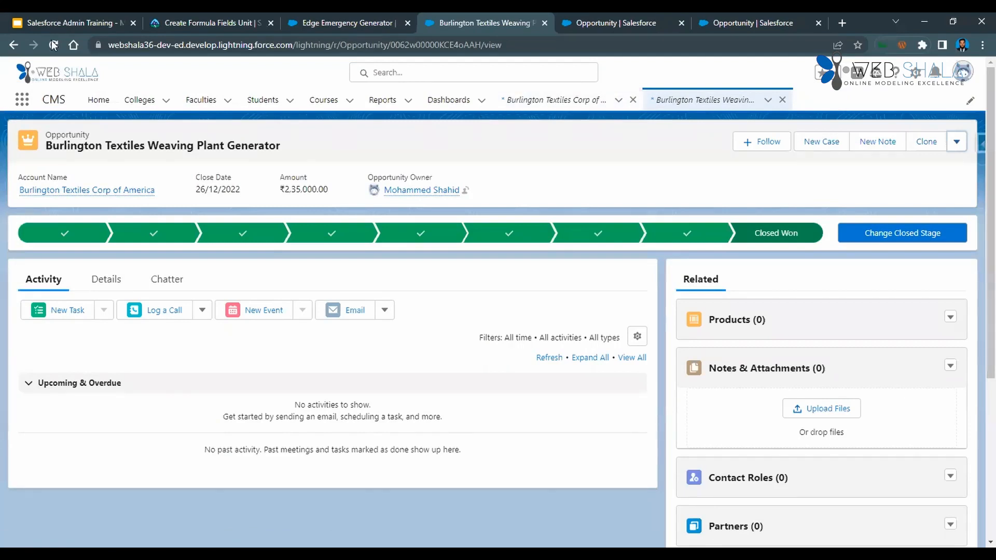
click(617, 23)
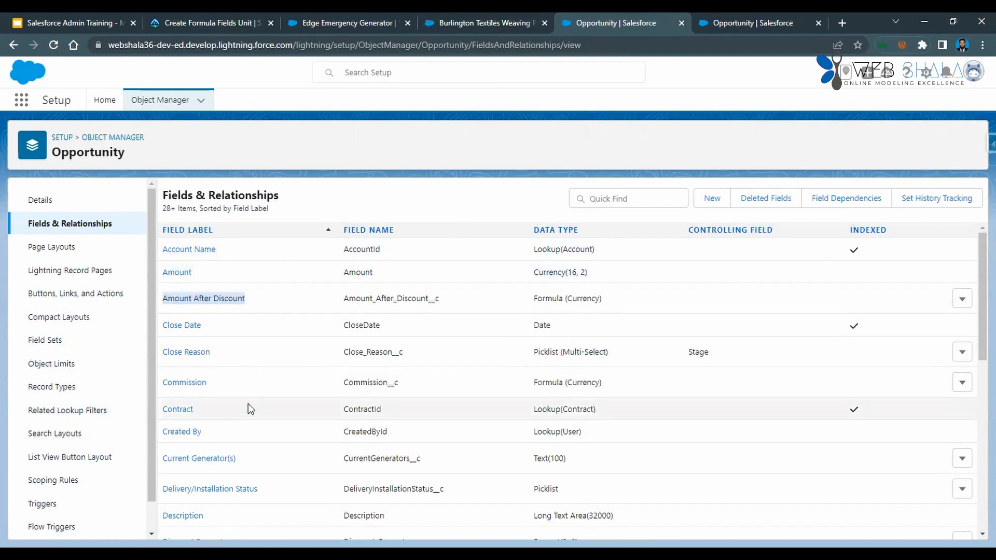
scroll(248, 404, down, 4)
scroll(248, 409, down, 6)
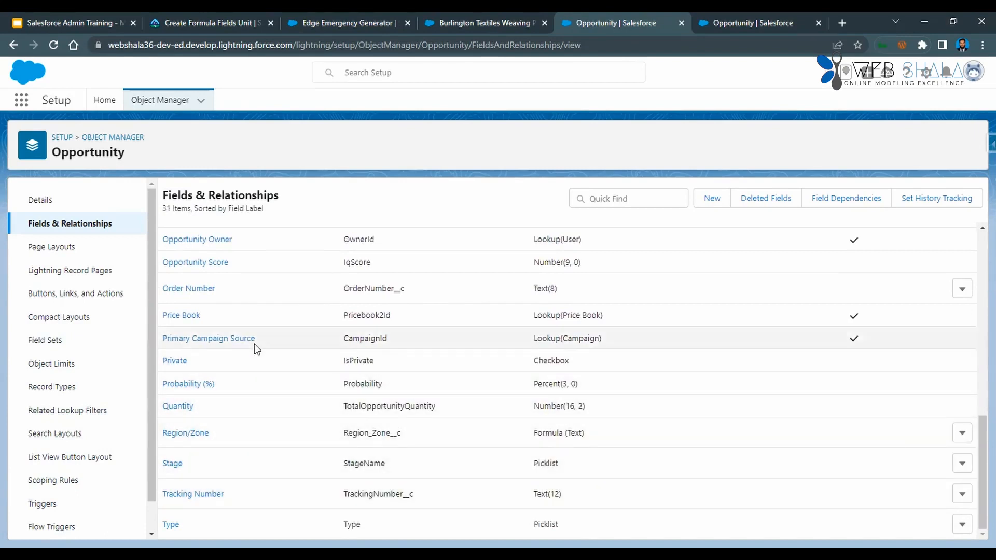
scroll(254, 345, up, 4)
scroll(254, 345, up, 3)
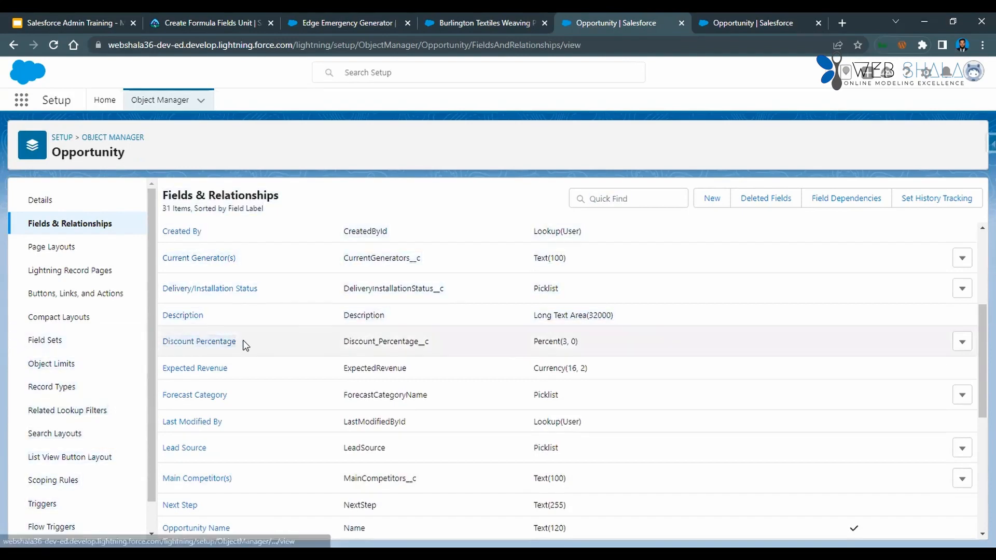
Return to the reloaded Weaving Plant Generator opportunity and examine its details again for the discount fields.
key(ctrl+shift+Tab)
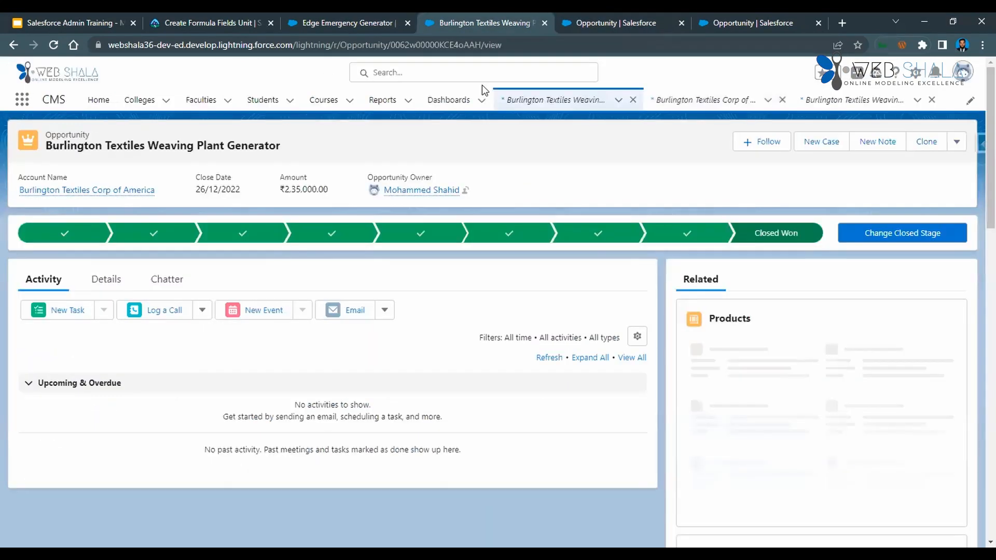
click(102, 281)
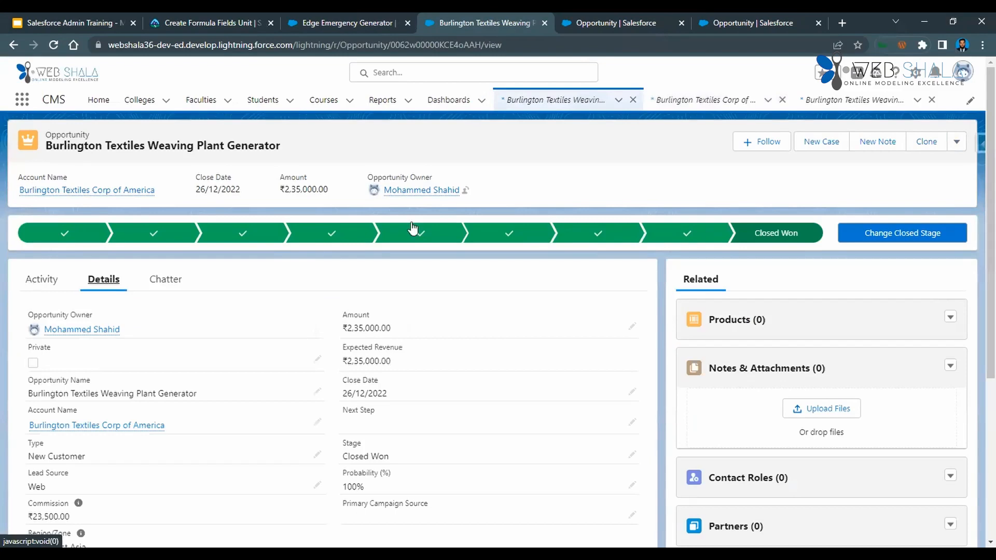
scroll(292, 408, down, 3)
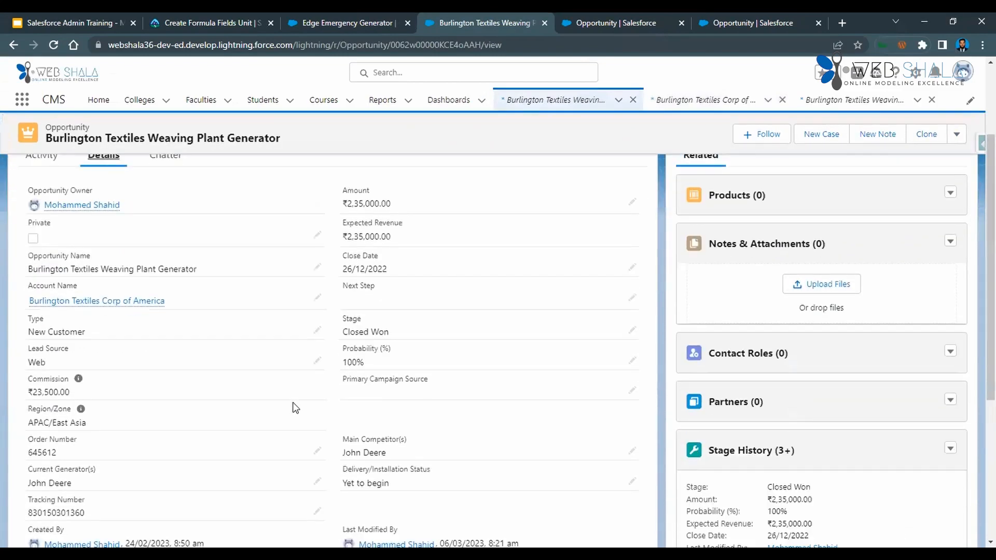
scroll(293, 407, down, 4)
scroll(291, 407, up, 8)
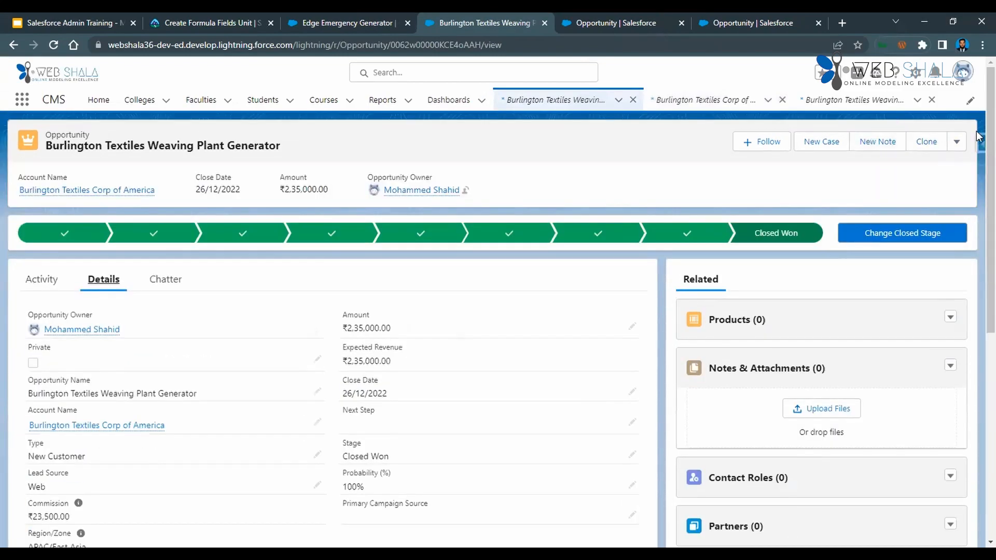
Recheck the reloaded opportunity's edit form for the discount fields and close it without saving.
click(956, 142)
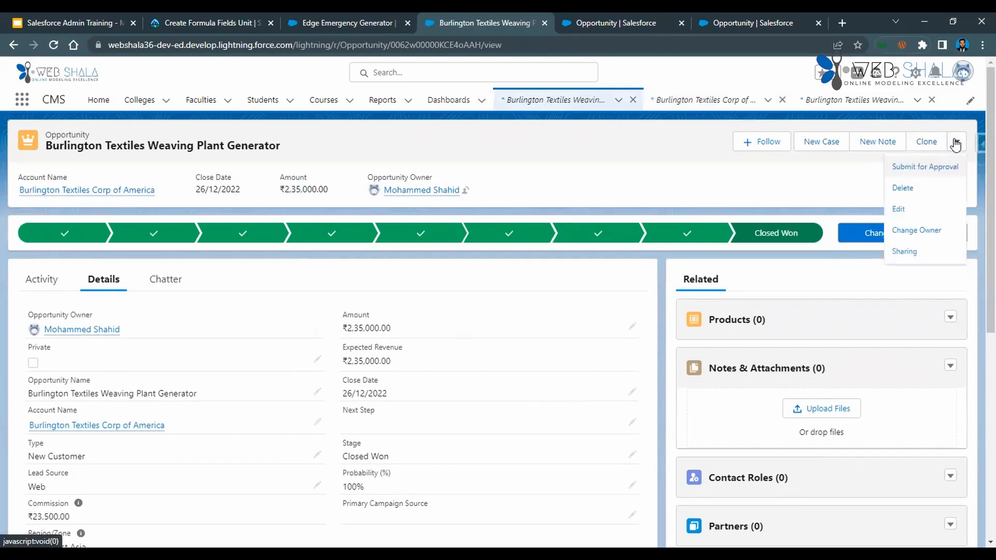
click(906, 210)
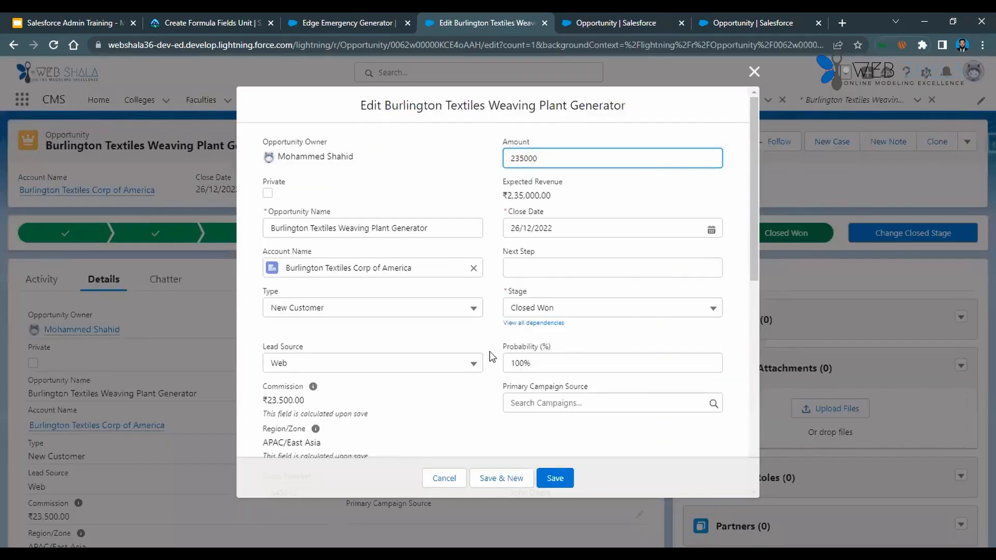
scroll(491, 355, down, 2)
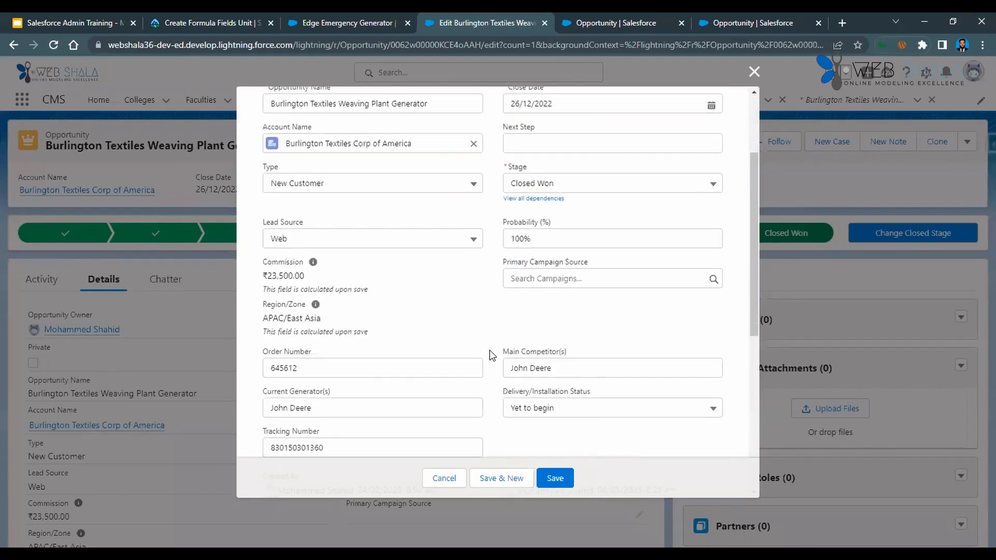
scroll(492, 356, down, 2)
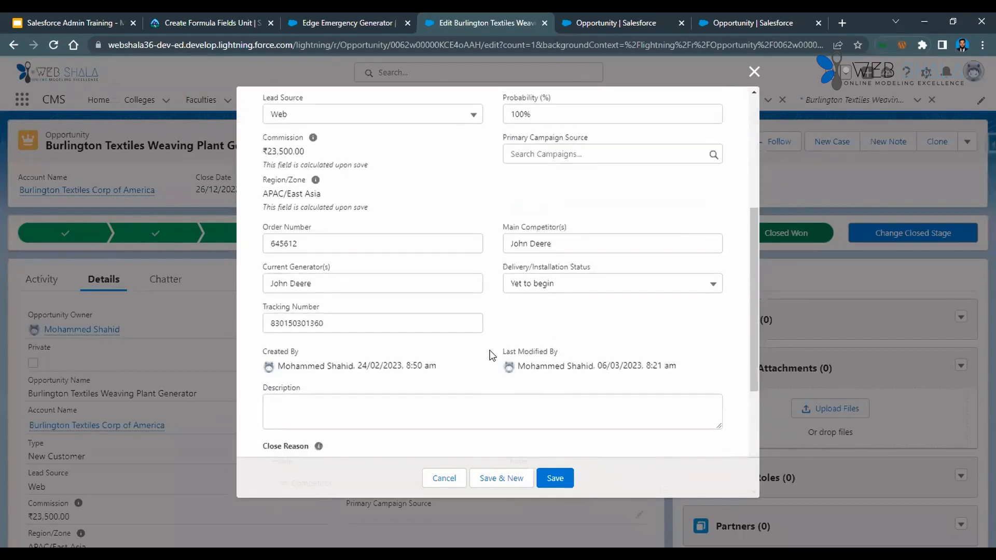
scroll(492, 356, up, 4)
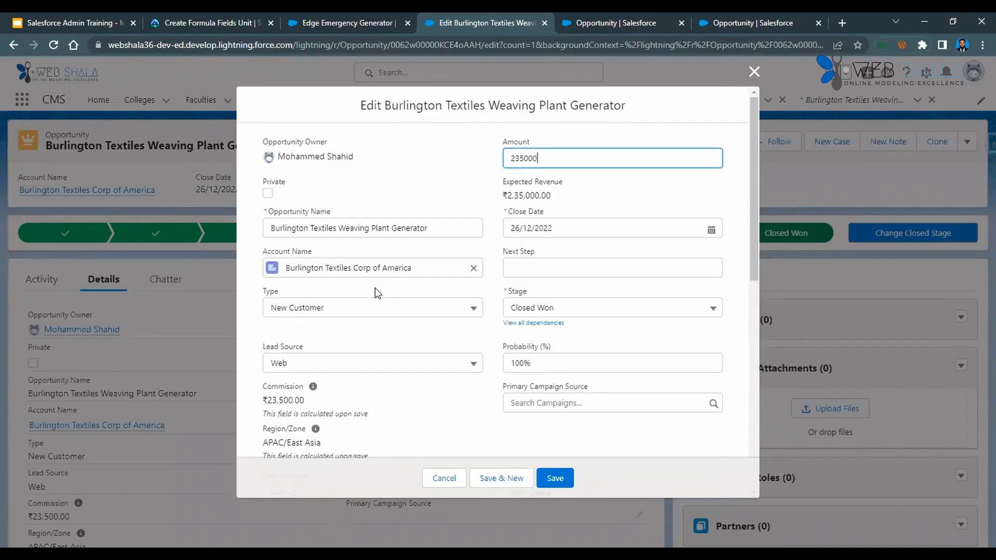
click(754, 71)
click(618, 100)
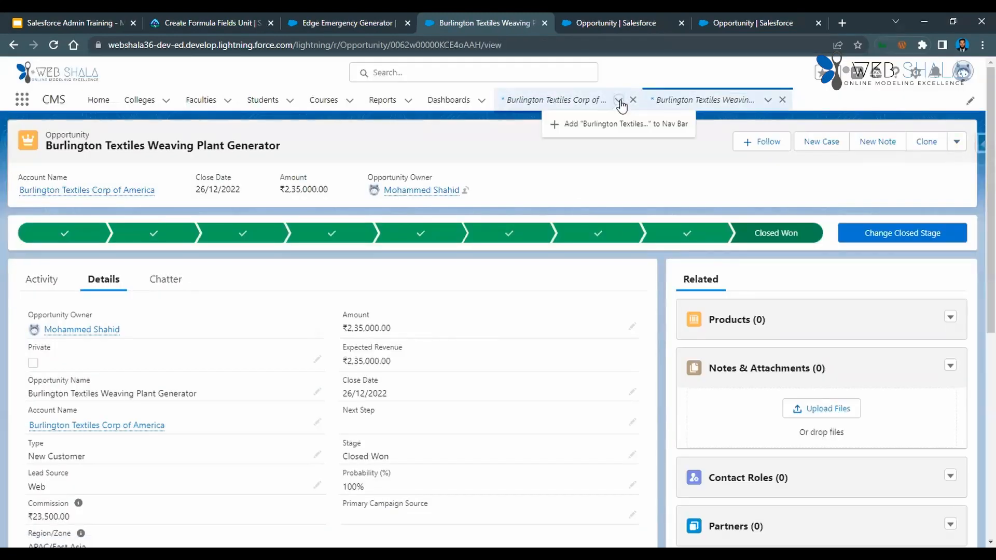
click(594, 124)
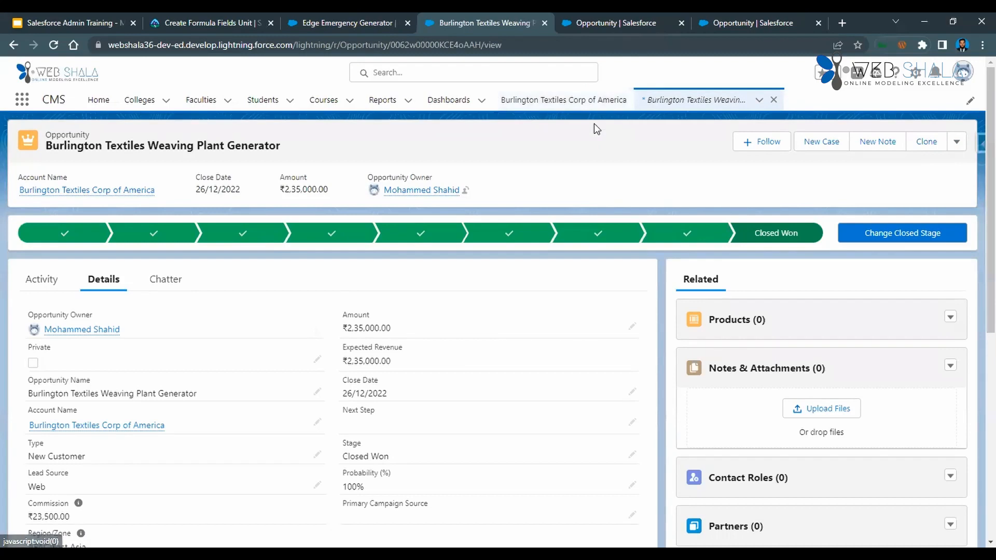
click(777, 101)
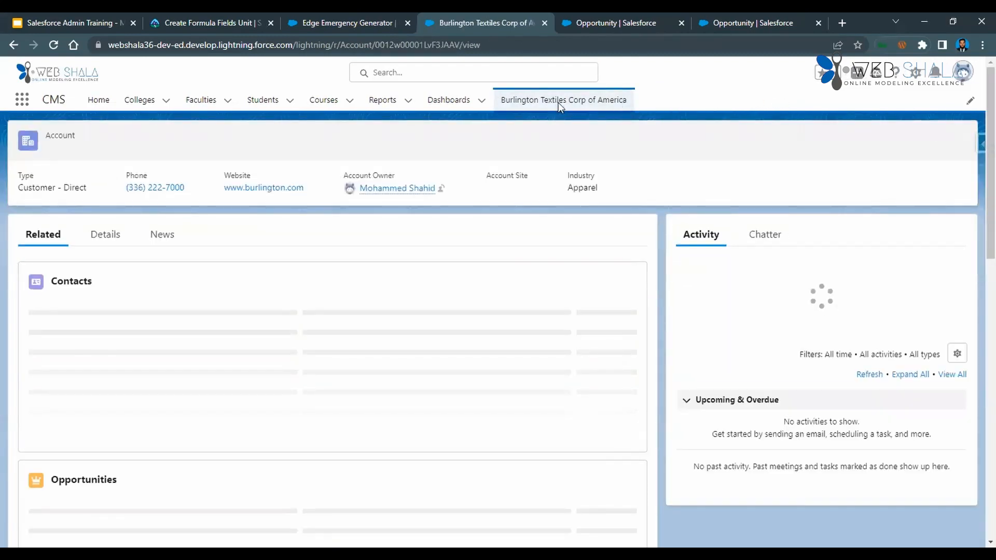
right_click(559, 104)
click(509, 139)
click(971, 101)
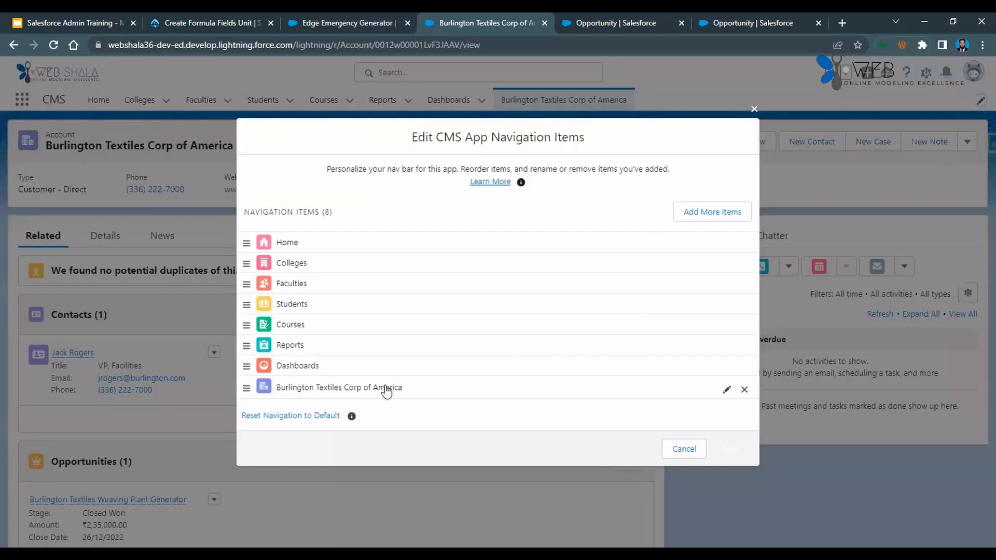
click(744, 390)
click(726, 439)
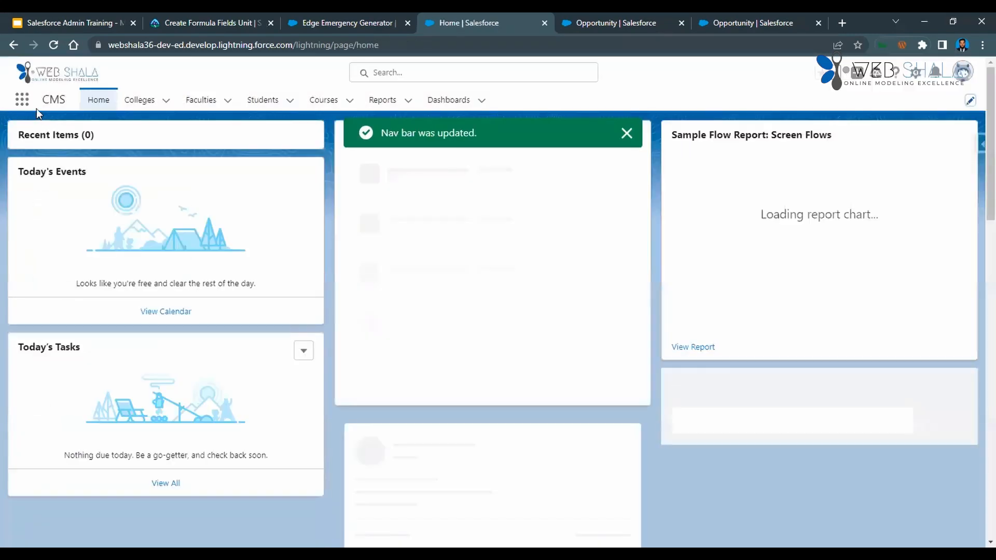
Open the Opportunities list, check a new opportunity form for the Discount Percentage field, and close it without saving.
click(23, 101)
text(opp)
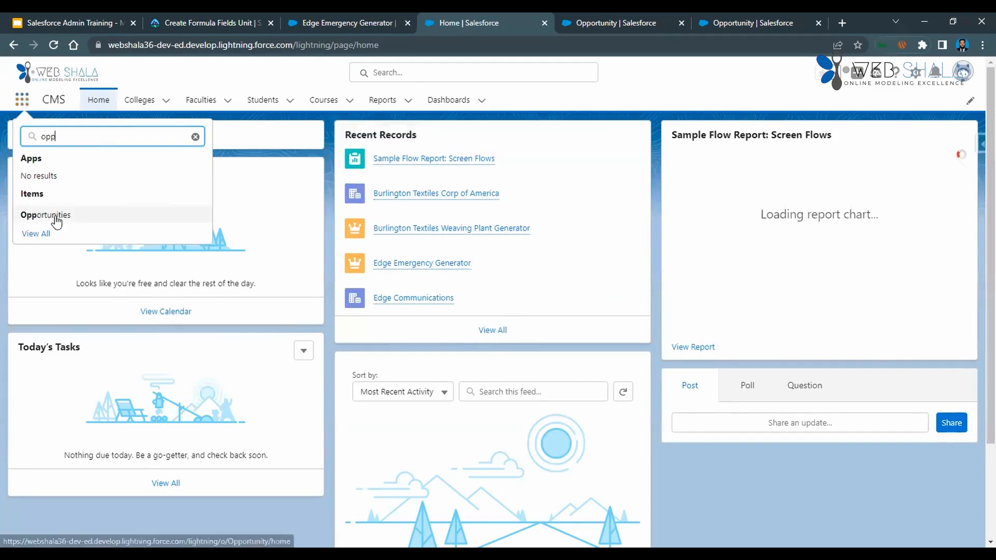
click(54, 215)
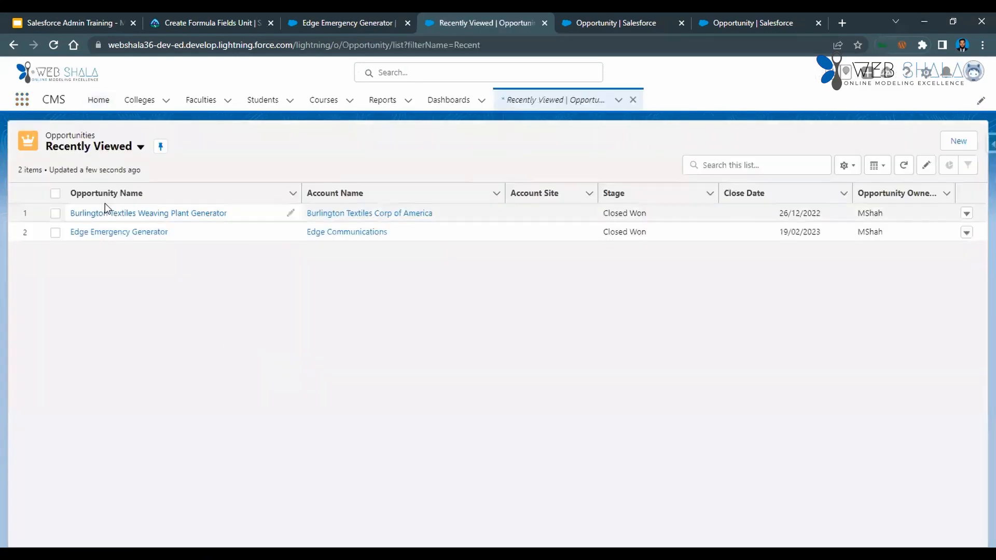
click(959, 142)
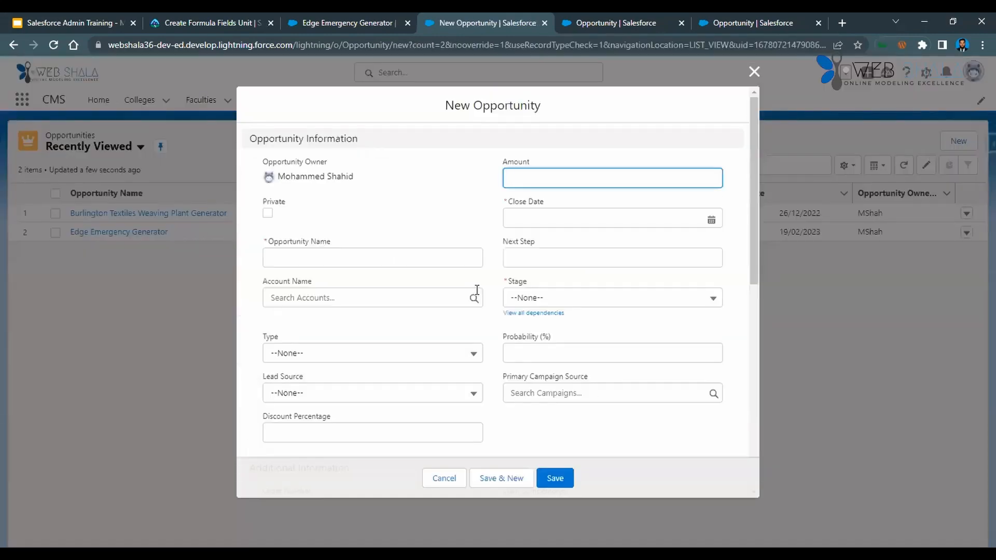
scroll(475, 289, down, 1)
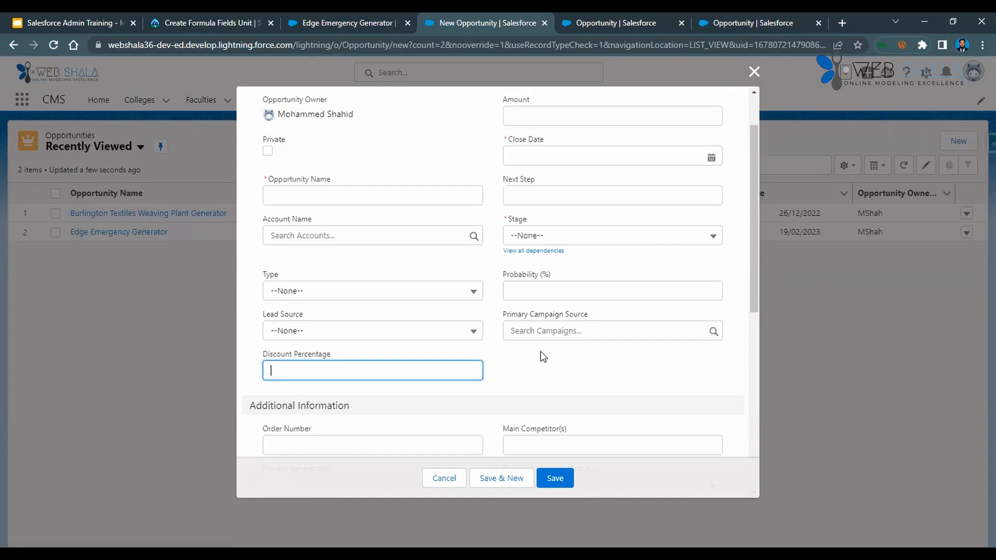
click(756, 73)
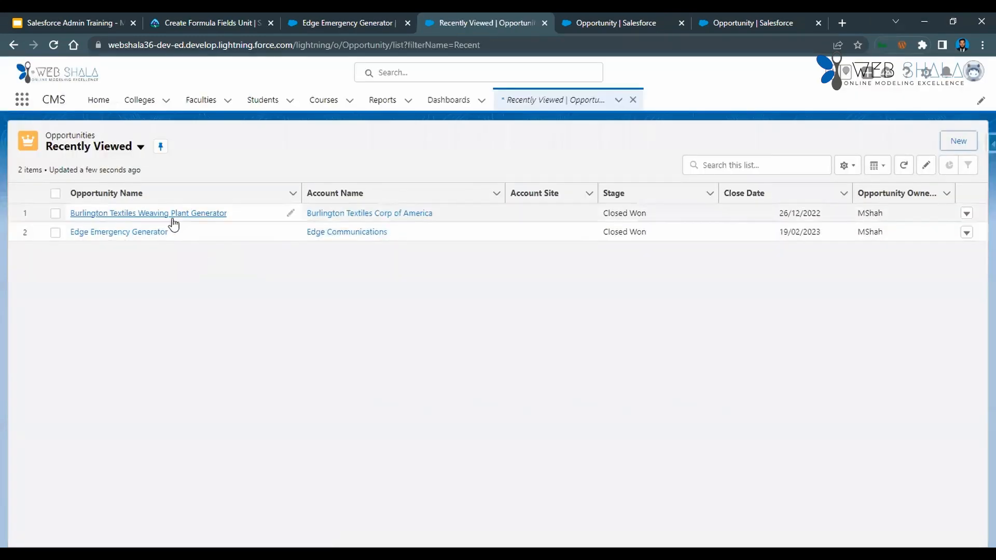
Look through the edit form of Burlington Textiles Weaving Plant Generator for the discount fields and close it without saving.
click(173, 218)
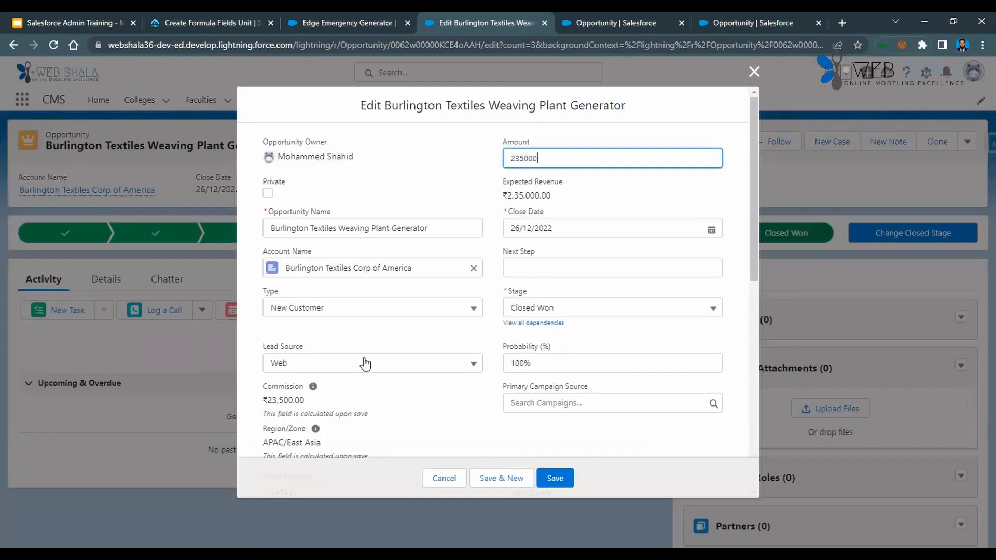
scroll(367, 367, down, 5)
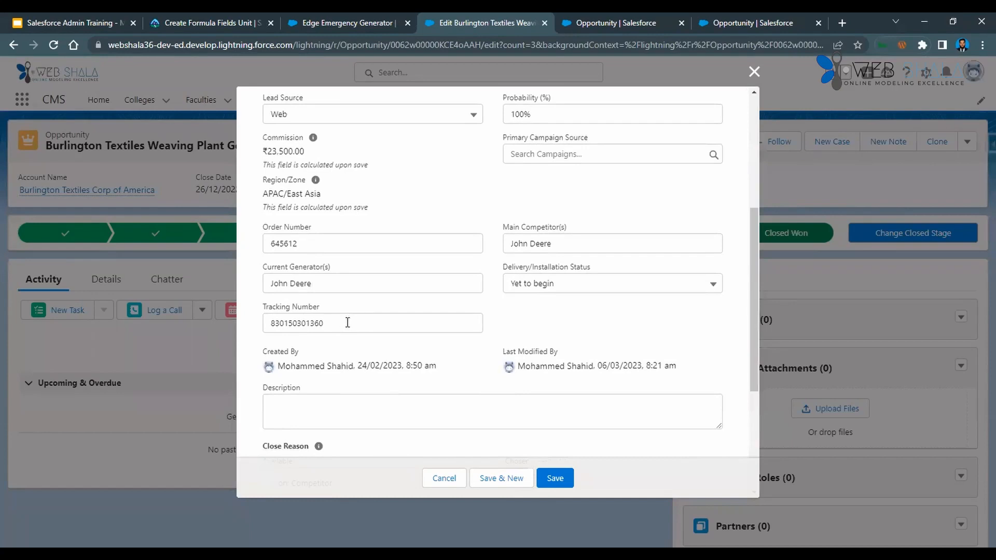
scroll(348, 322, down, 3)
scroll(354, 329, up, 3)
scroll(355, 329, up, 4)
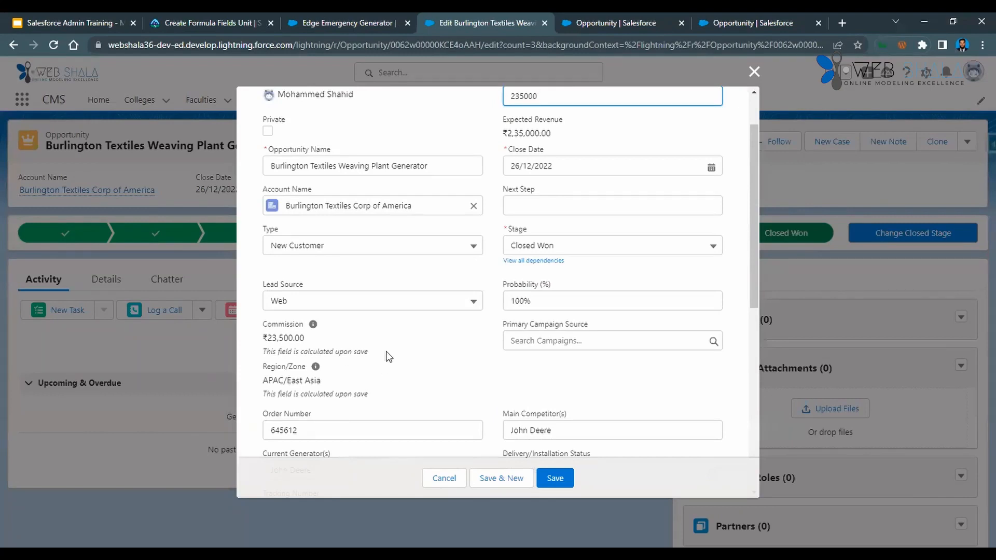
scroll(397, 341, down, 8)
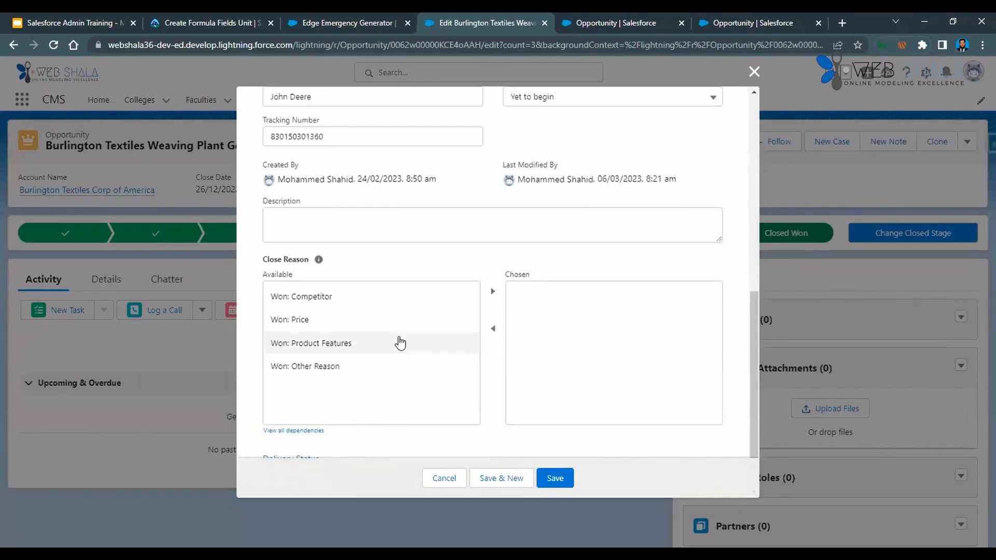
scroll(400, 342, up, 8)
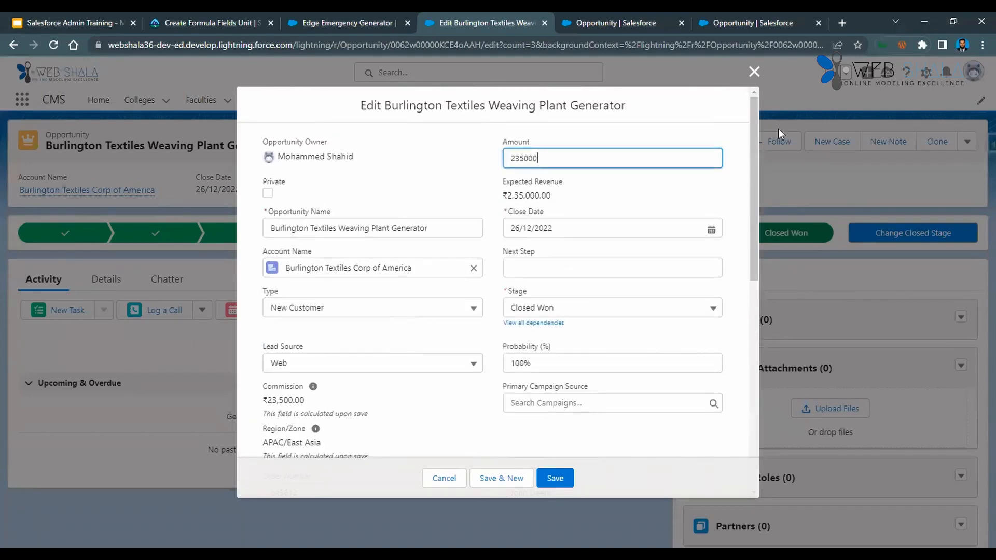
click(755, 72)
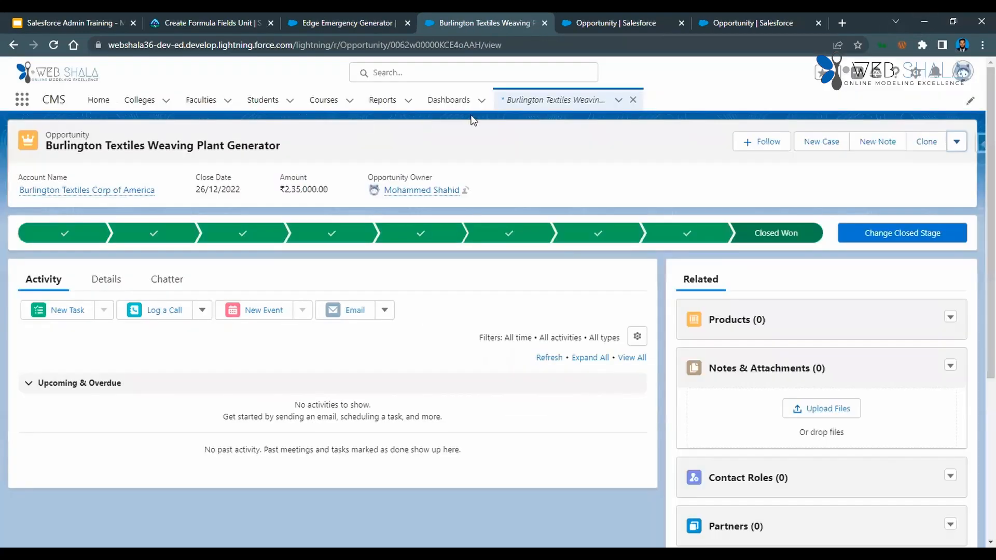
Start a new opportunity with an amount of 5000000 and a close date of 25/03/2023.
click(618, 101)
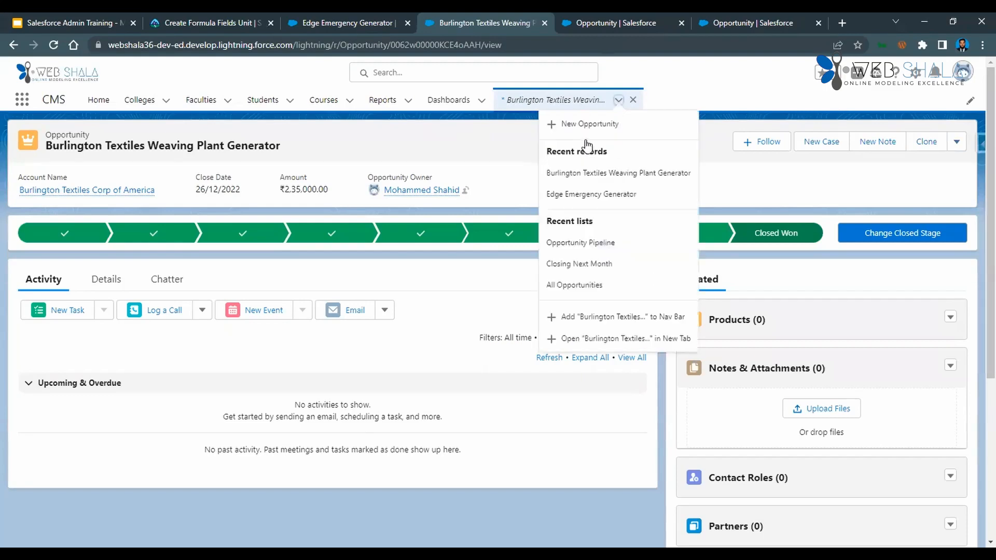
click(584, 127)
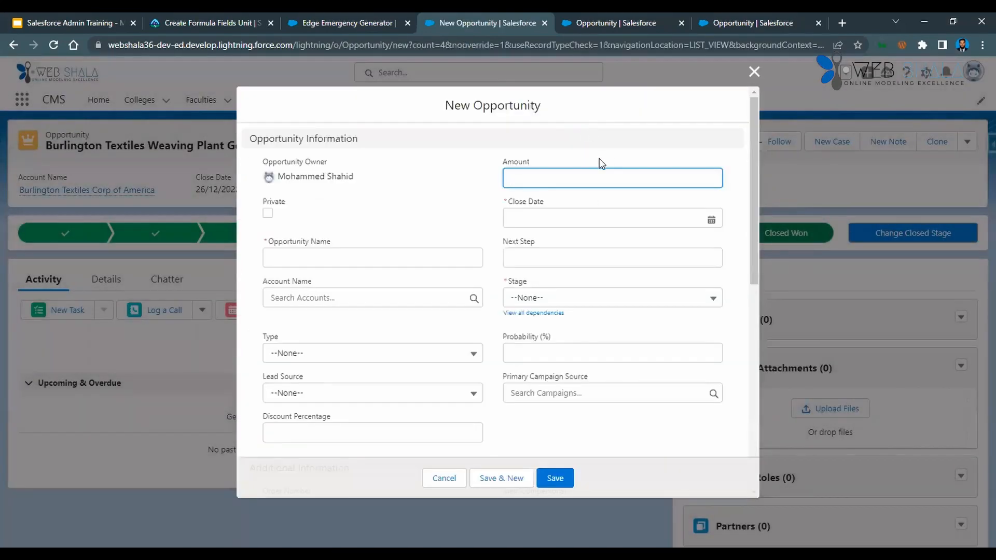
text(5000000)
click(544, 220)
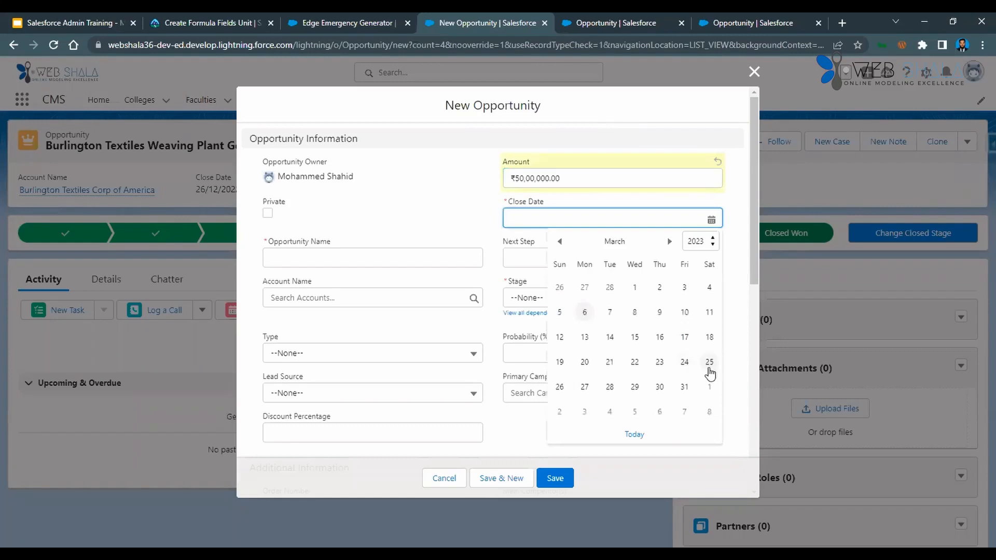
click(709, 366)
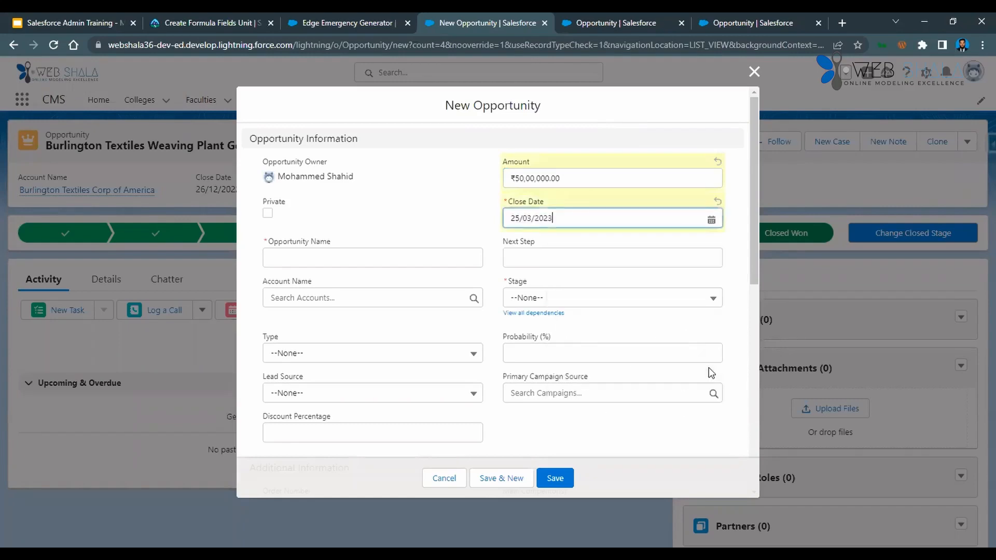
Name the new opportunity Opportunity 01.
click(423, 266)
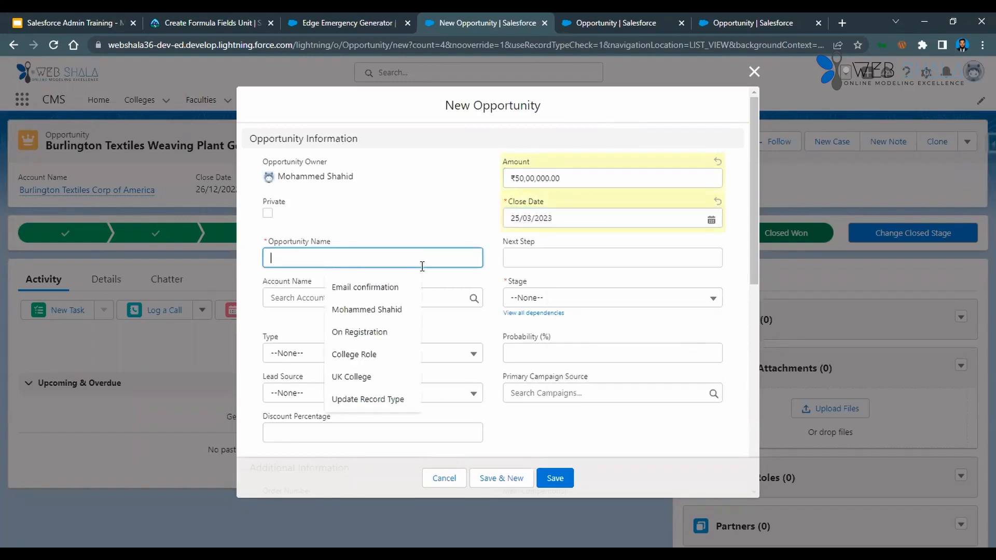
text(Oppo)
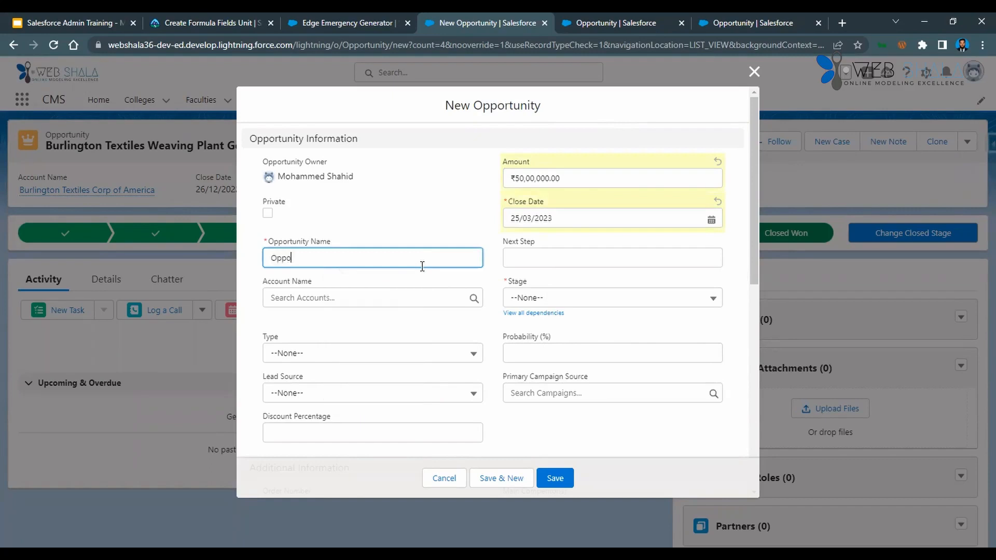
text(rtunity 01)
Assign the Burlington Textiles Corp of America account and set the opportunity type to Existing Customer - Upgrade.
click(413, 286)
click(386, 299)
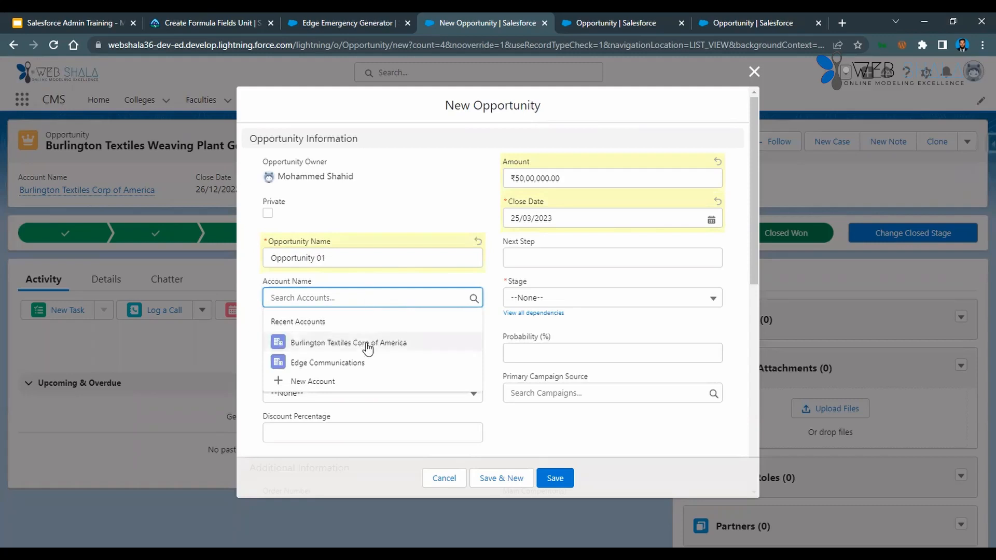
click(357, 341)
click(349, 352)
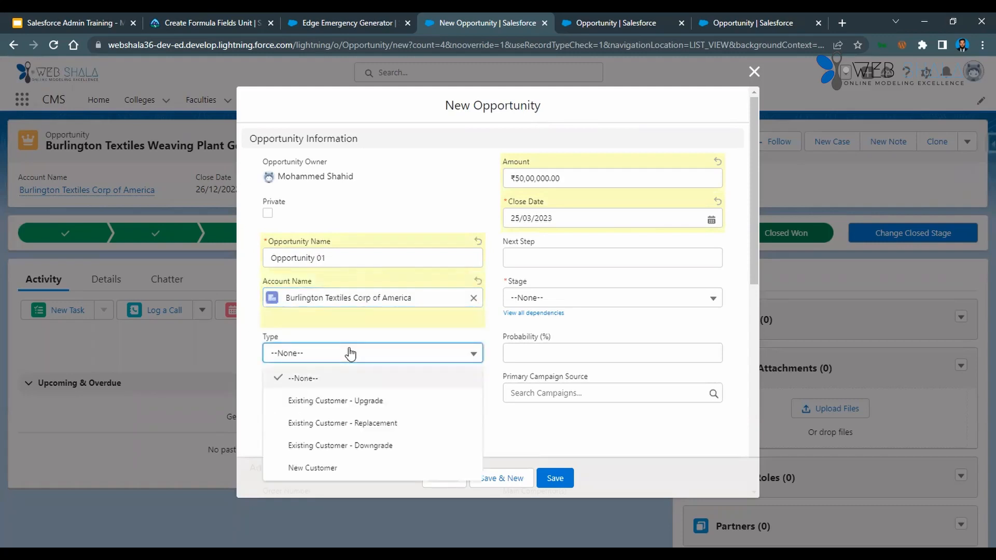
click(358, 400)
Set the new opportunity's stage to Closed Won.
click(548, 298)
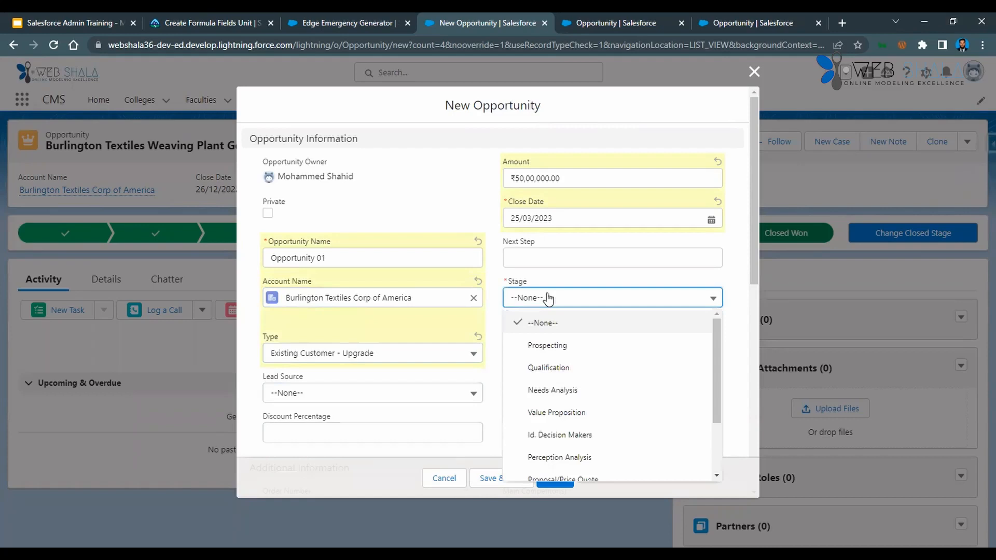
scroll(540, 416, down, 2)
click(547, 470)
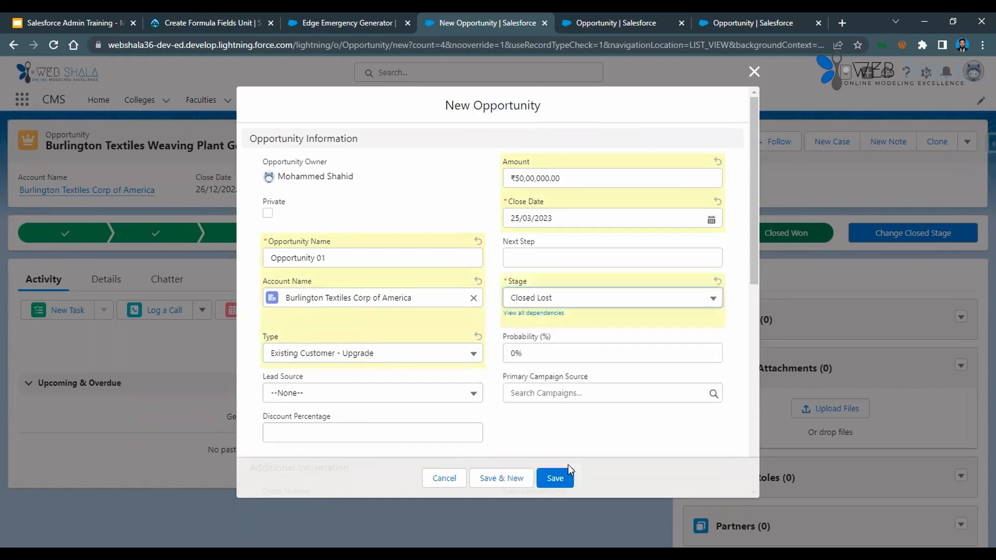
click(570, 299)
click(569, 448)
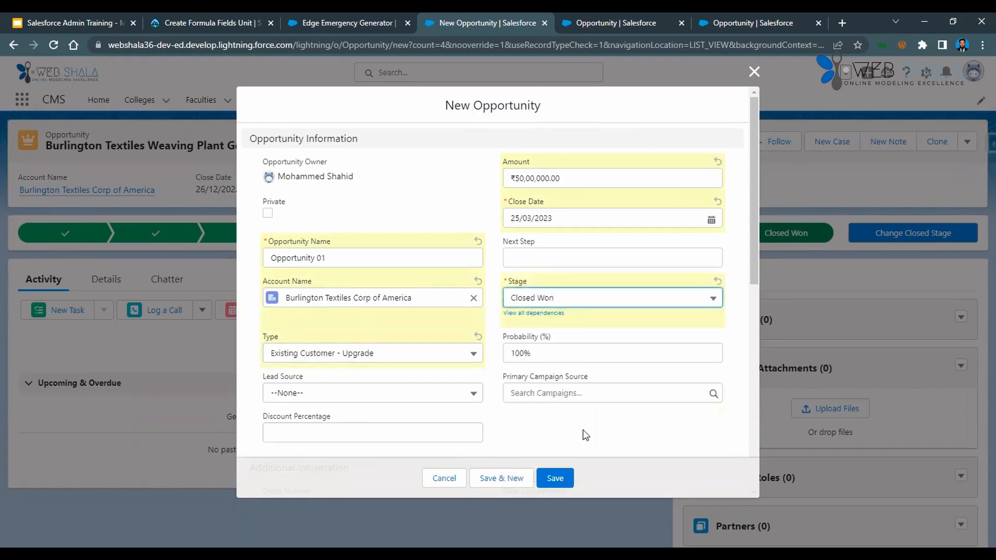
Set the new opportunity's Discount Percentage to 5%.
scroll(445, 386, down, 3)
click(346, 312)
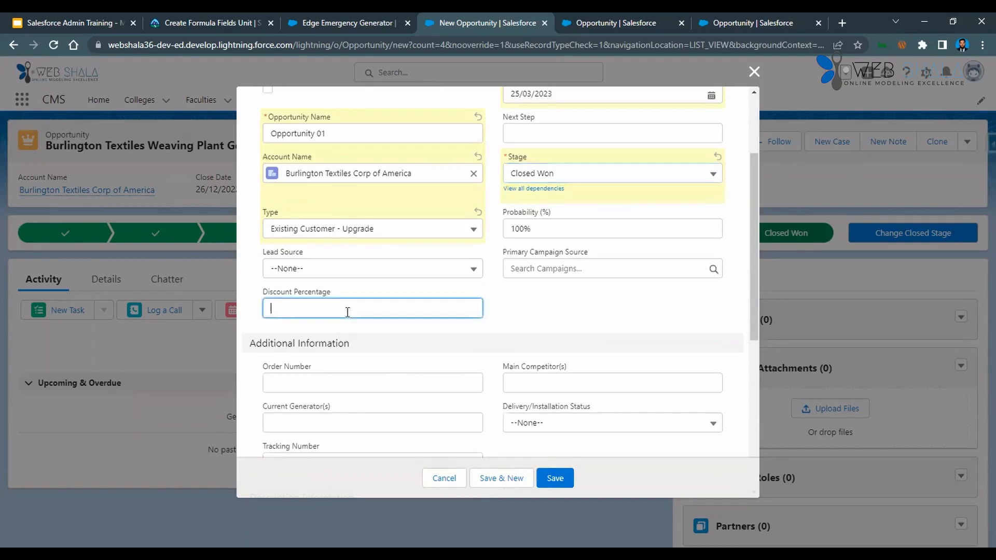
text(5)
click(394, 344)
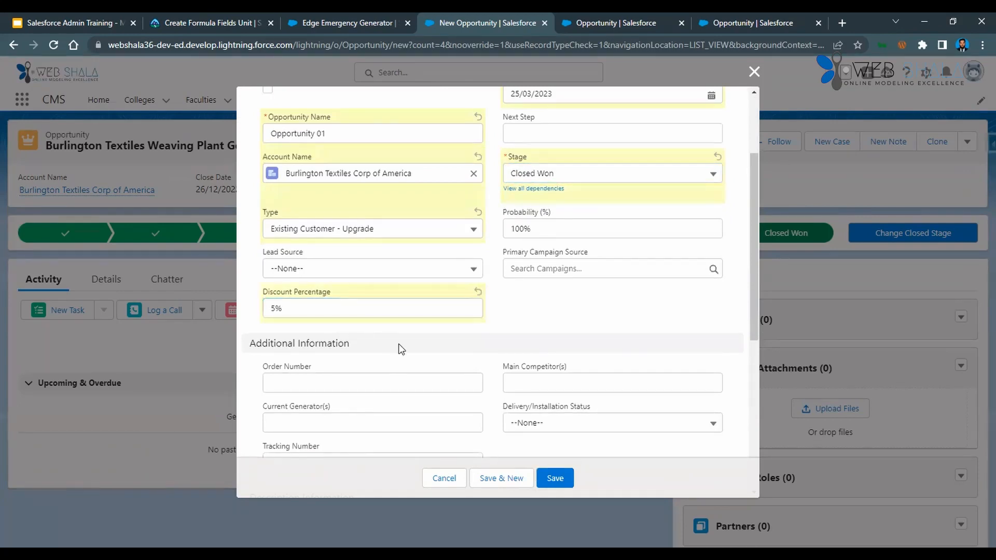
Add Won: Competitor and Won: Price as close reasons and save the new opportunity.
scroll(400, 348, down, 4)
scroll(400, 345, up, 4)
scroll(459, 354, down, 6)
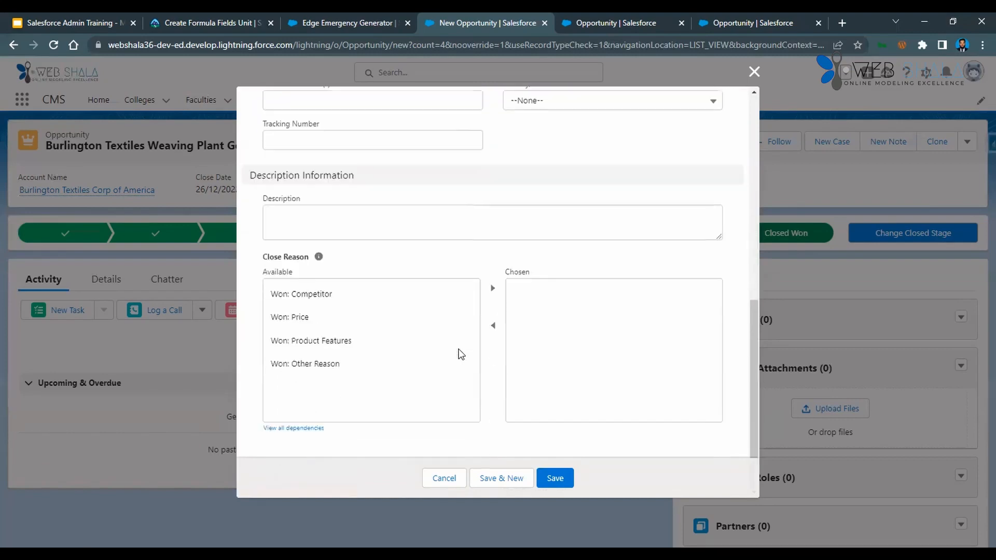
click(362, 301)
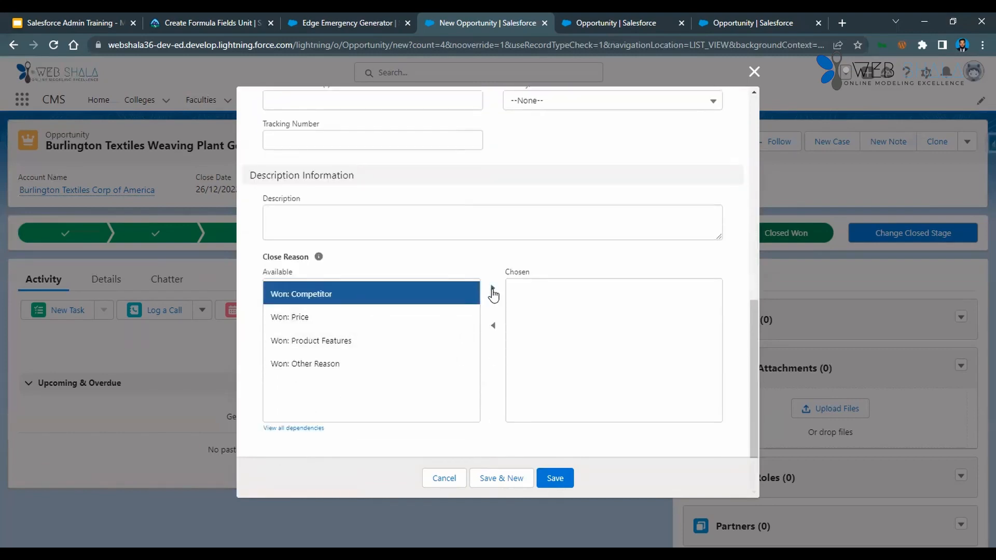
click(492, 288)
click(378, 299)
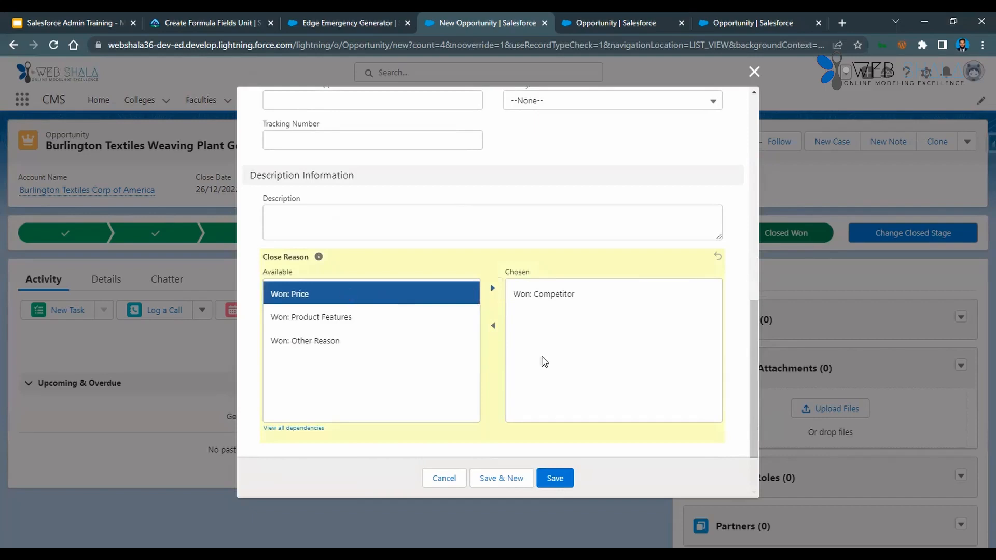
click(492, 289)
click(555, 478)
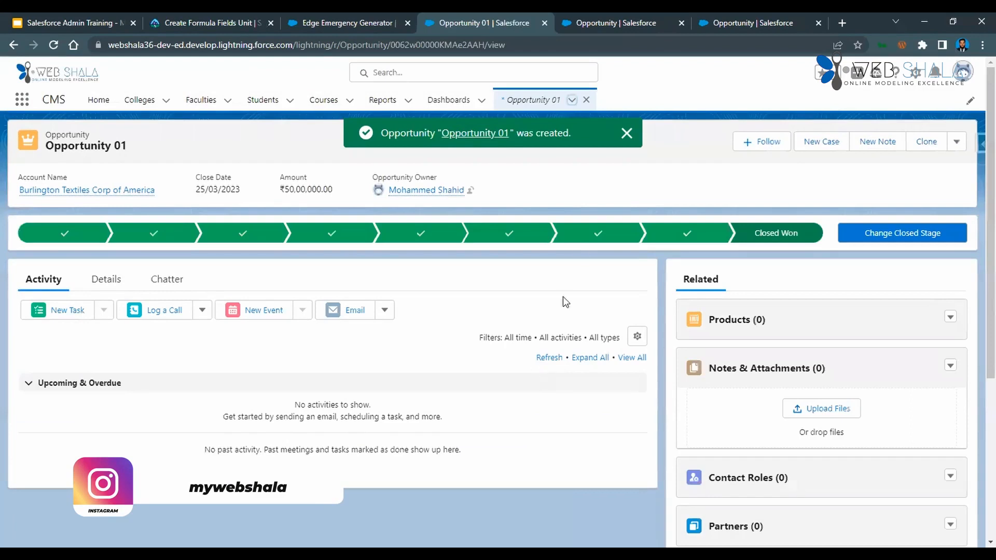
Dismiss the creation notice and look through the new opportunity's details for the Discount Percentage and Amount After Discount fields.
click(626, 134)
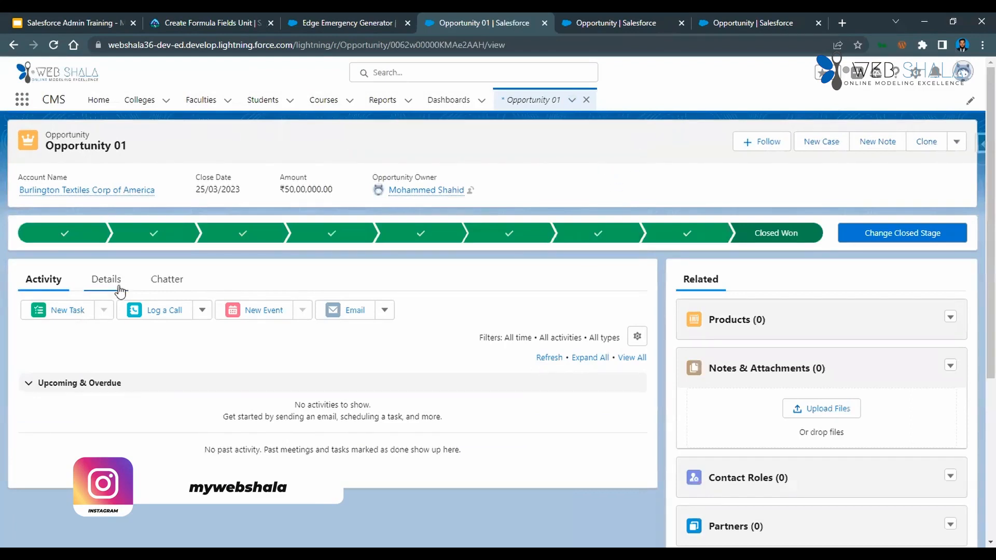
click(116, 287)
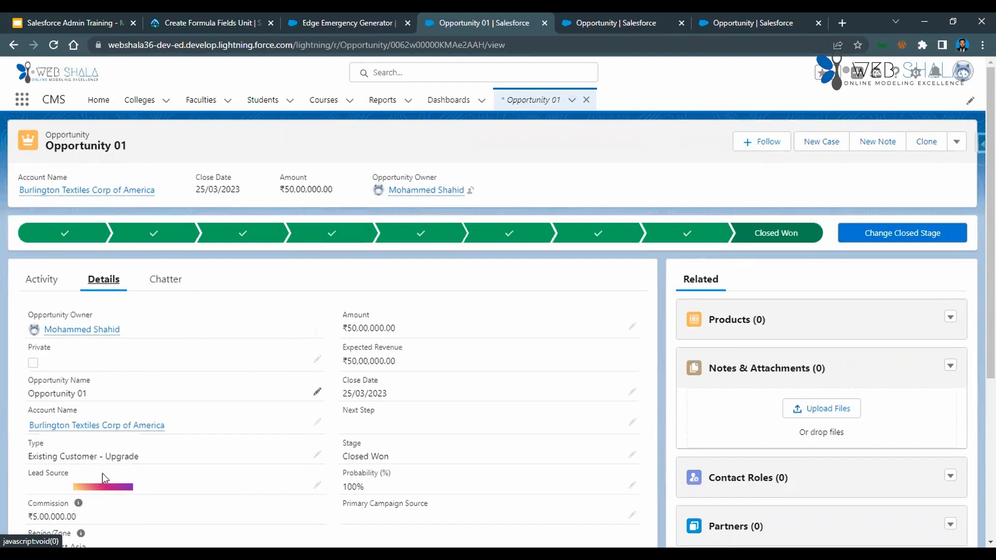
scroll(101, 473, down, 1)
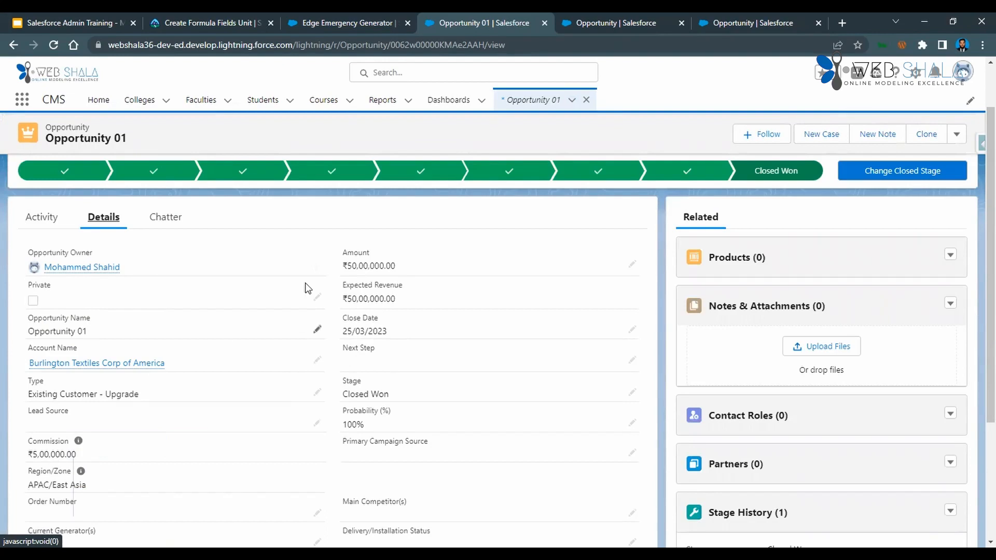
scroll(325, 347, down, 2)
scroll(326, 346, down, 1)
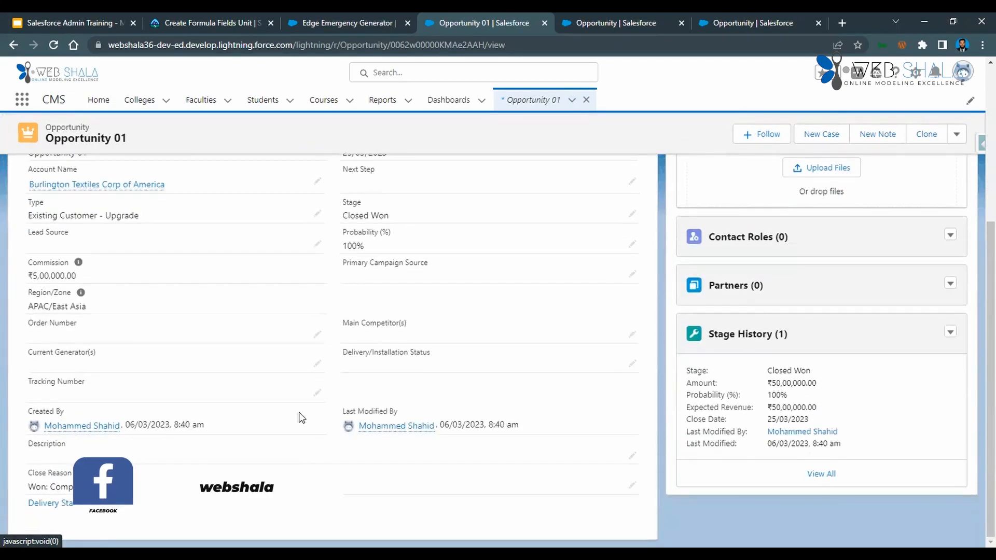
scroll(301, 418, up, 2)
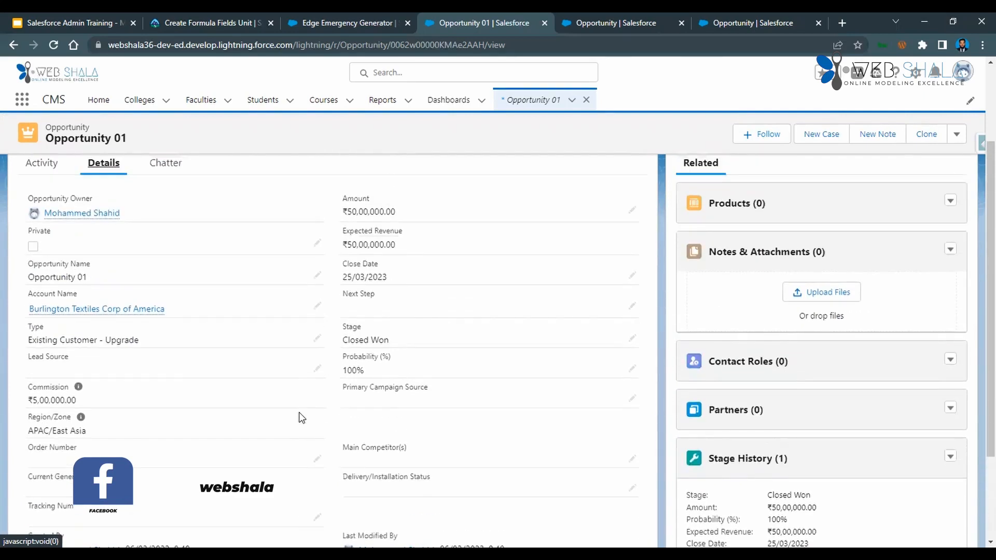
scroll(301, 418, down, 2)
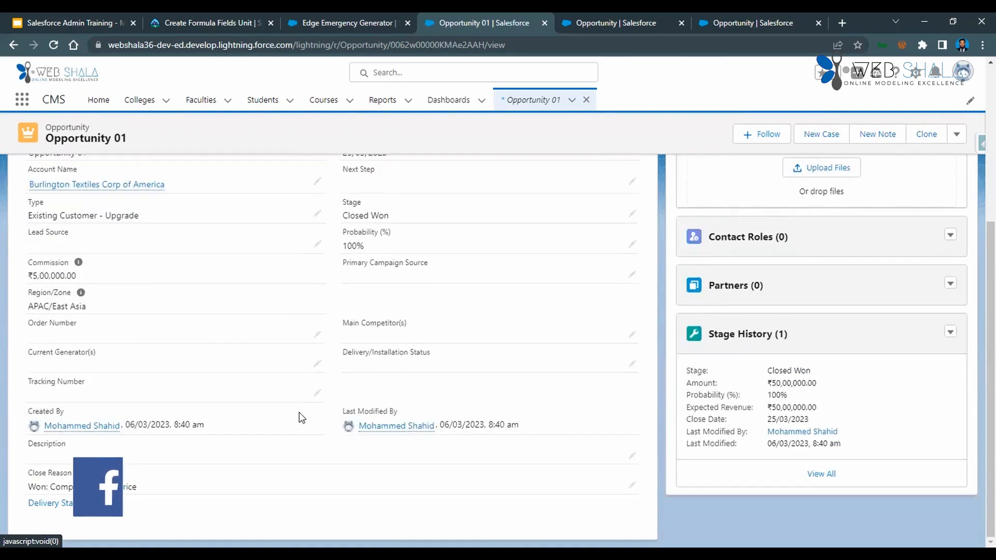
scroll(301, 418, up, 3)
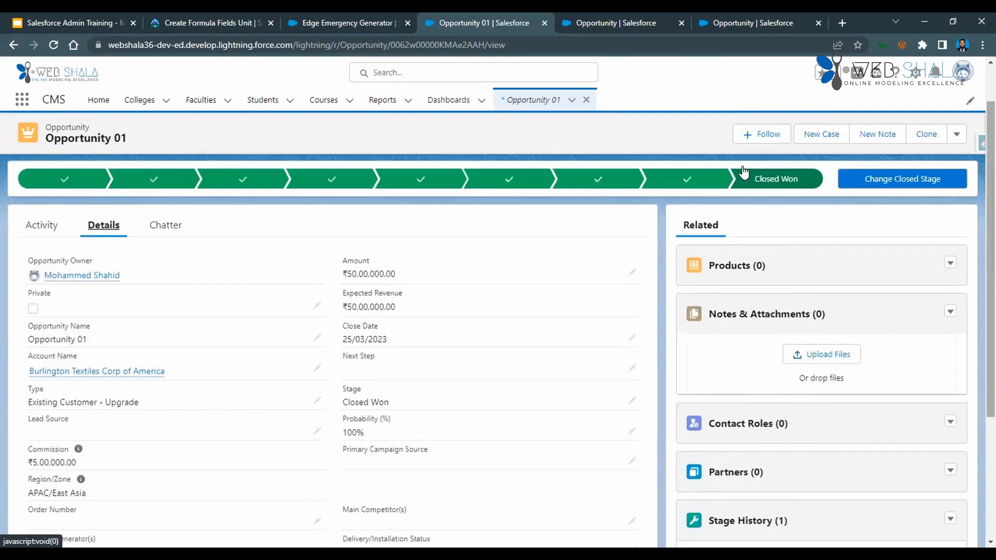
Reload the Opportunity 01 record and check the Discount Percentage and Amount After Discount values in its details.
click(52, 48)
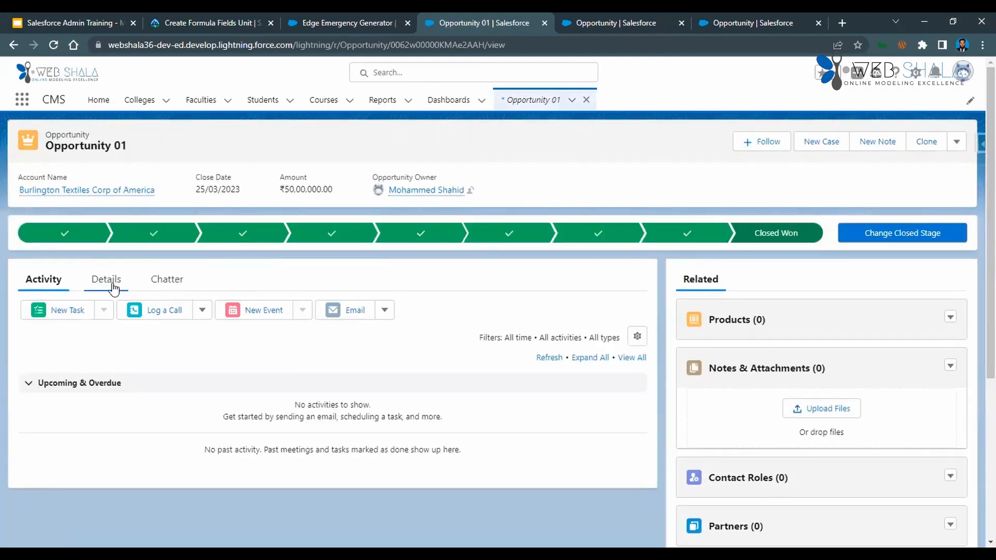
click(113, 286)
scroll(294, 358, down, 5)
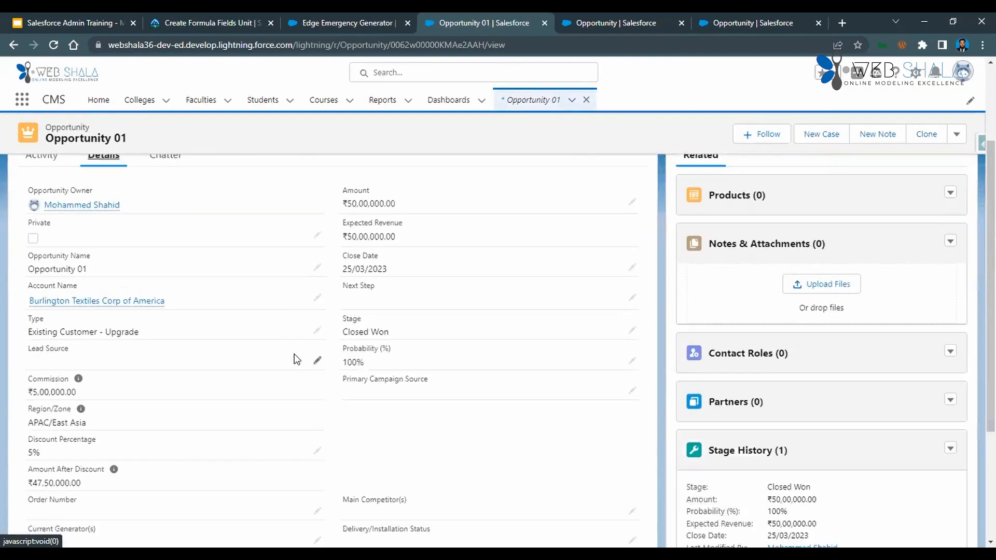
drag(89, 361, 1, 367)
click(85, 357)
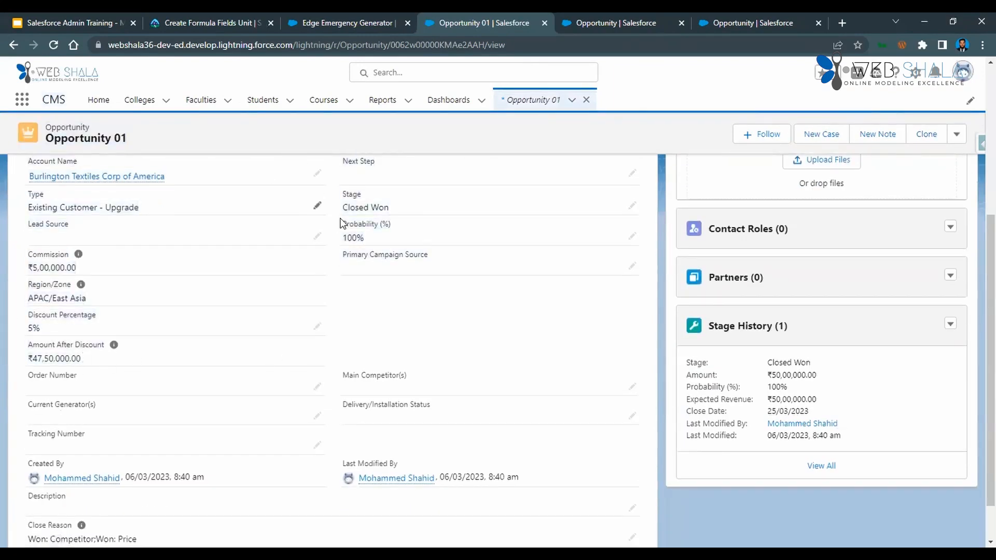
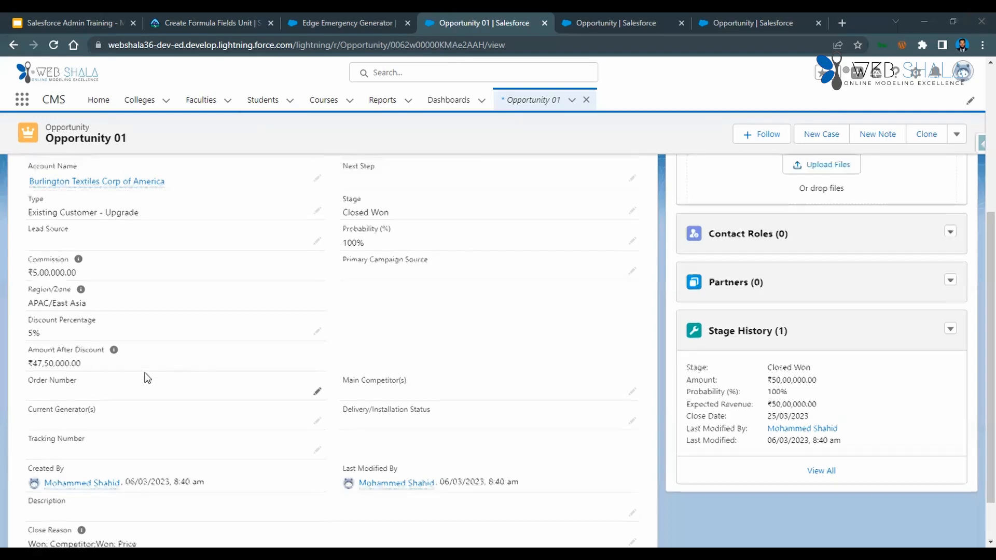
Set Opportunity 01's Discount Percentage to 10% and save the record.
scroll(145, 372, up, 4)
scroll(145, 372, down, 3)
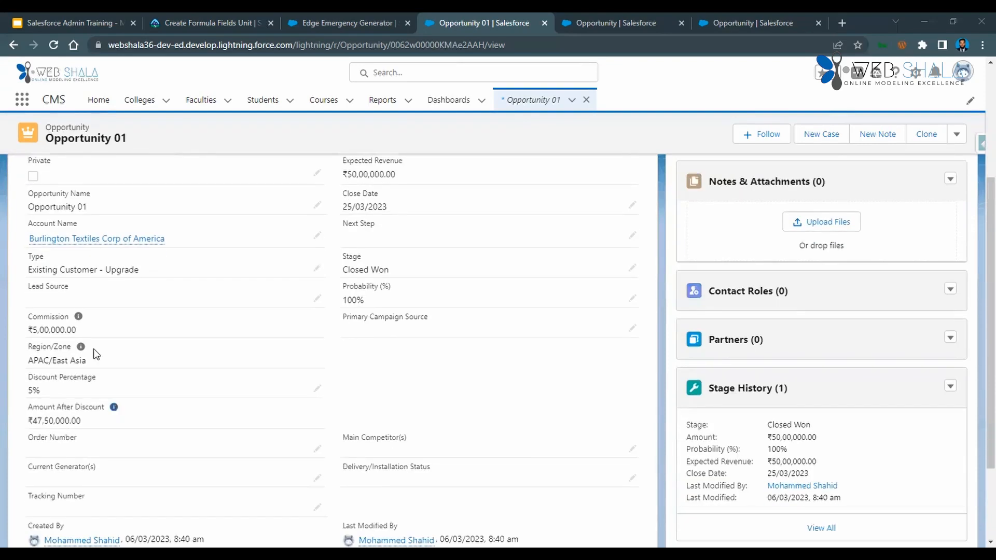
mouse_move(79, 353)
click(318, 394)
key(BackSpace)
text(10)
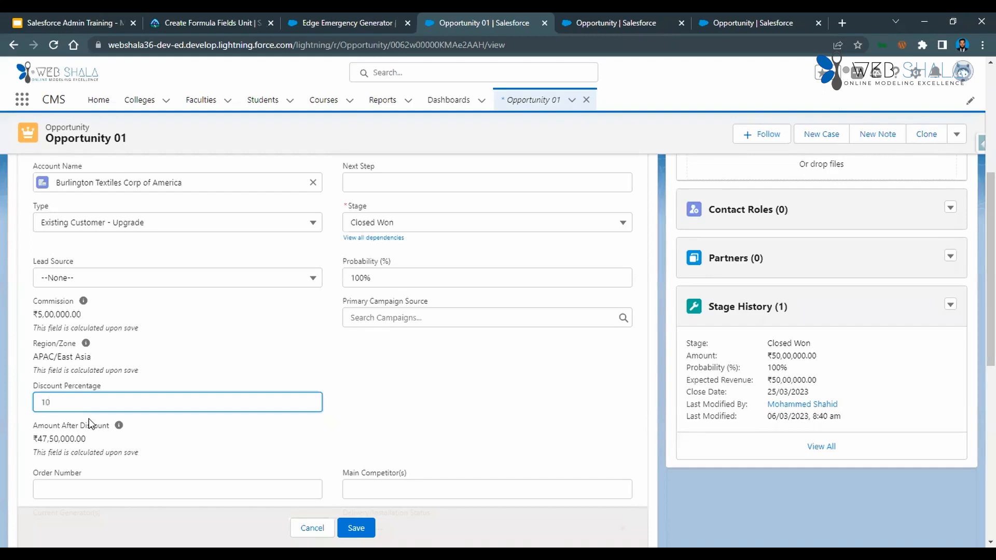
click(356, 528)
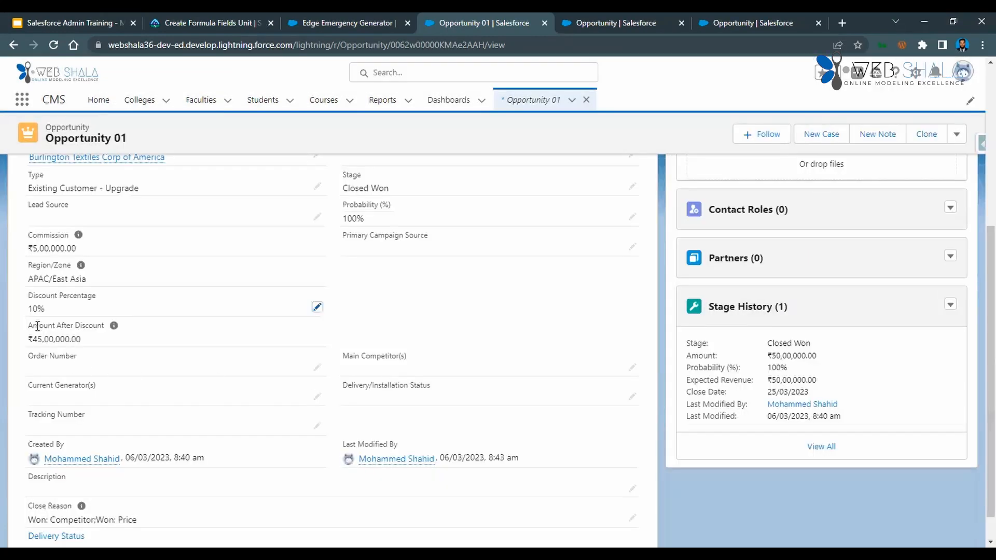
Set Opportunity 01's Discount Percentage to 50%, save the record, and compare Amount with Amount After Discount in its details.
click(318, 308)
double_click(61, 320)
text(50)
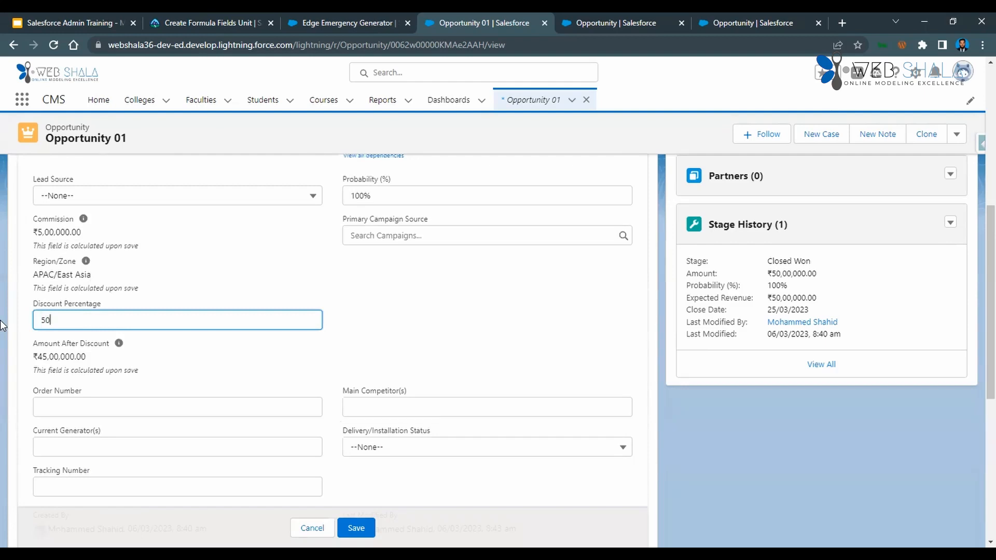
click(355, 528)
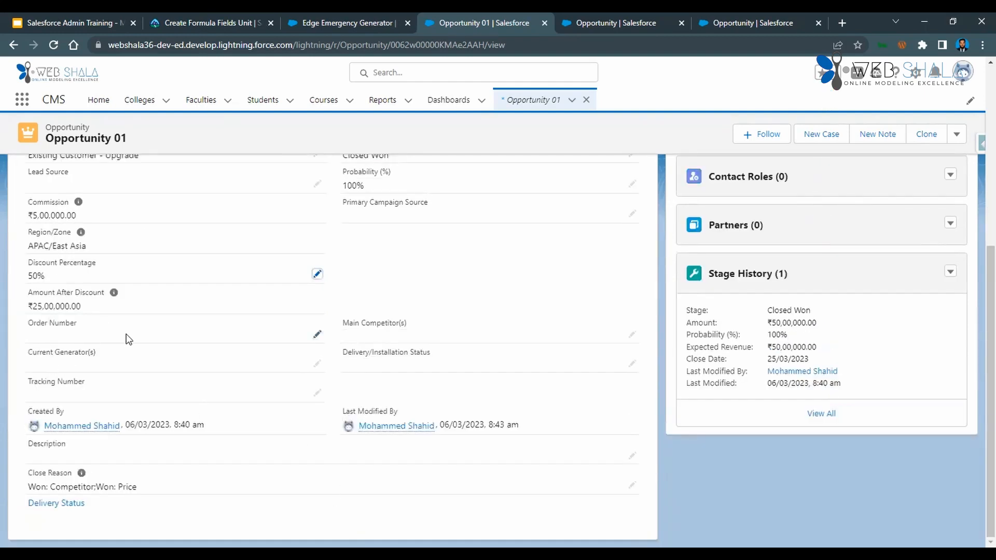
scroll(312, 373, up, 5)
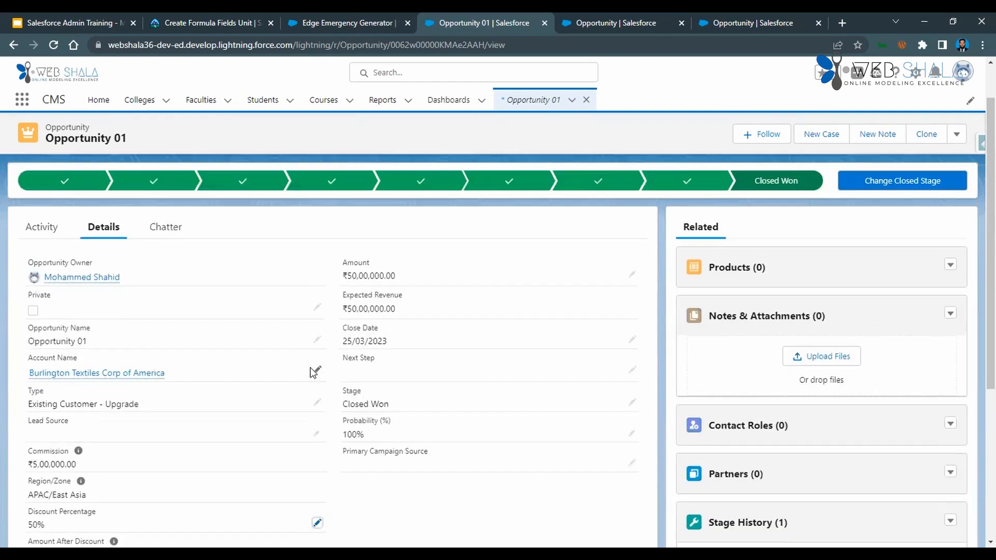
scroll(314, 373, down, 1)
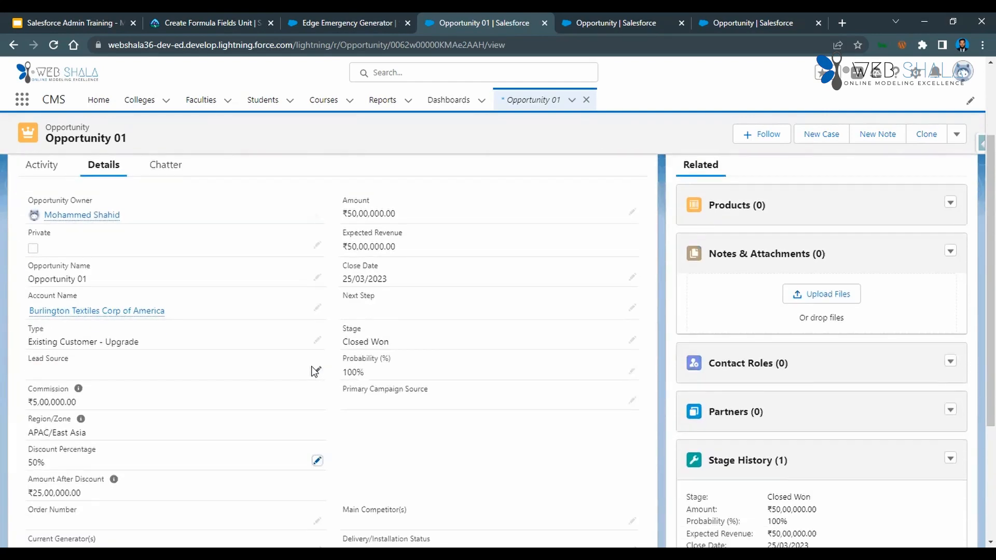
scroll(315, 372, up, 2)
scroll(314, 371, down, 3)
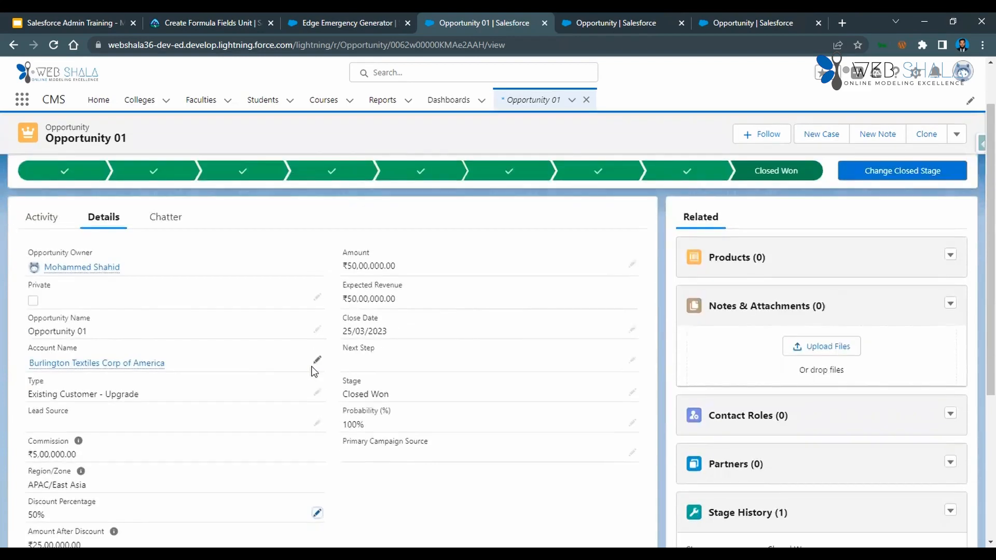
Review the Create Formula Fields unit on Trailhead, then return to the Opportunity object's Fields & Relationships list.
click(223, 23)
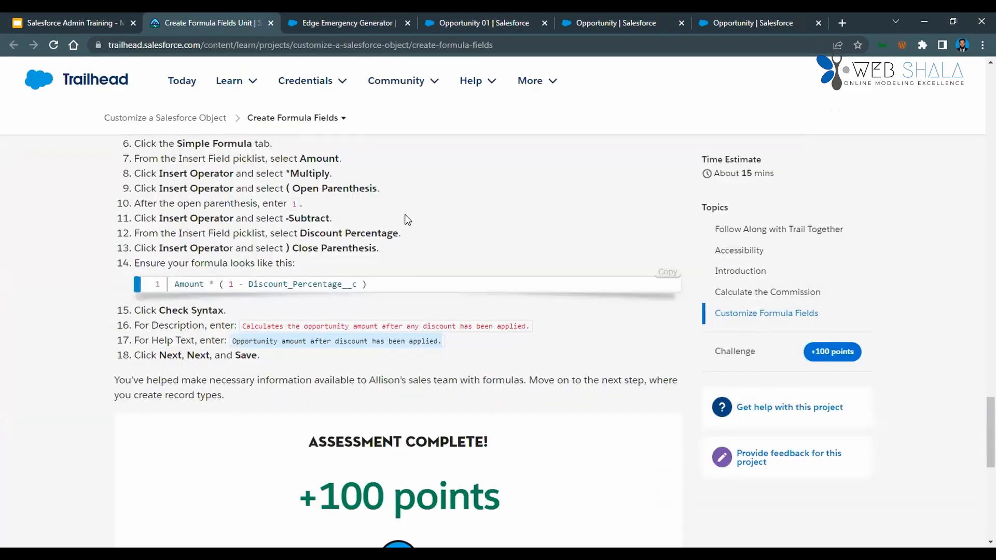
scroll(423, 274, up, 15)
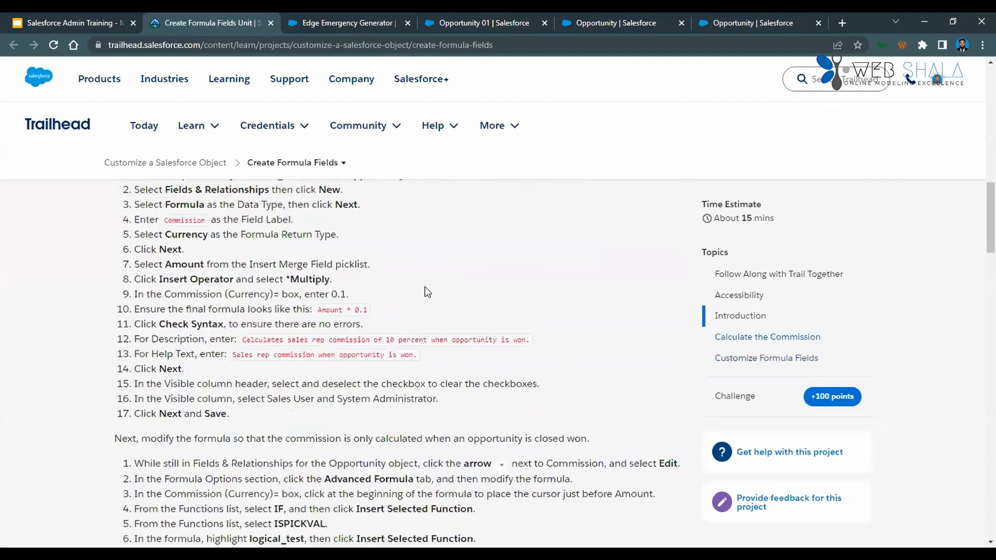
scroll(426, 292, up, 10)
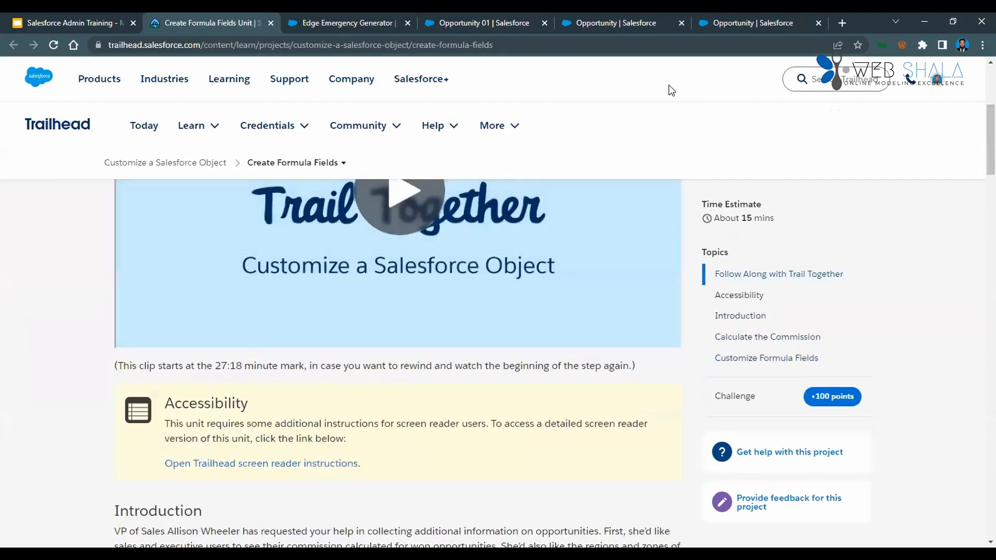
click(641, 23)
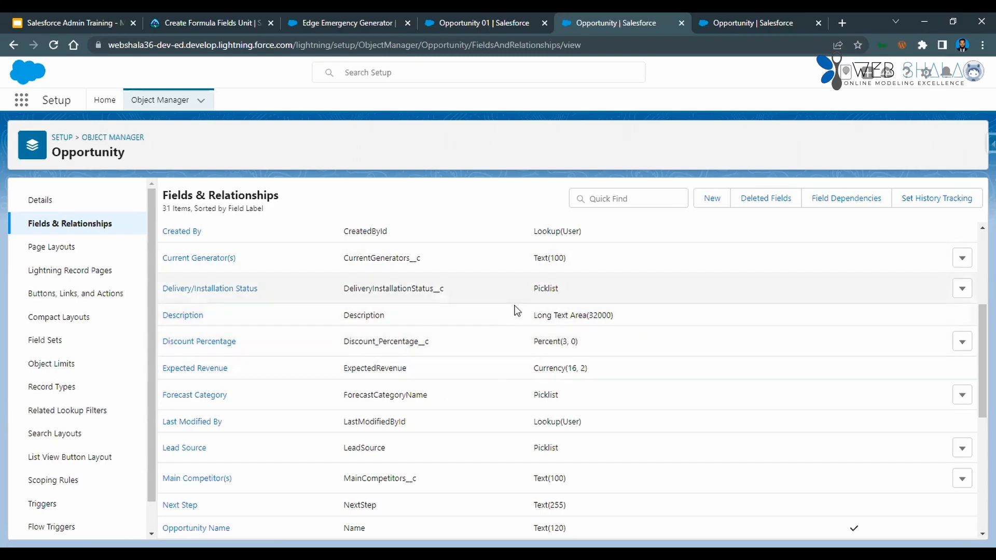
Switch to the Salesforce Admin Training slides and open the salesforceben.com formula examples link from the Introducing Custom Formula Fields slide.
click(74, 15)
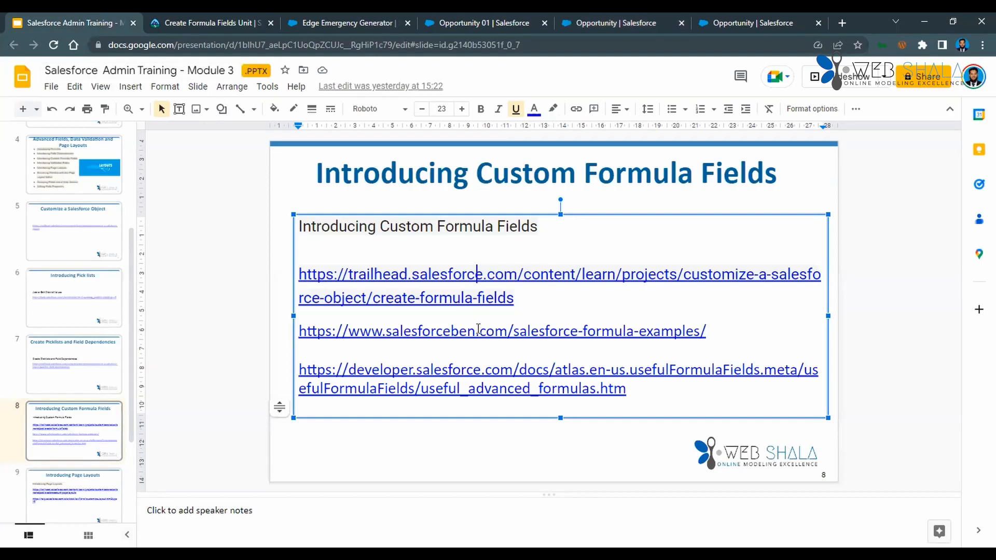
click(478, 328)
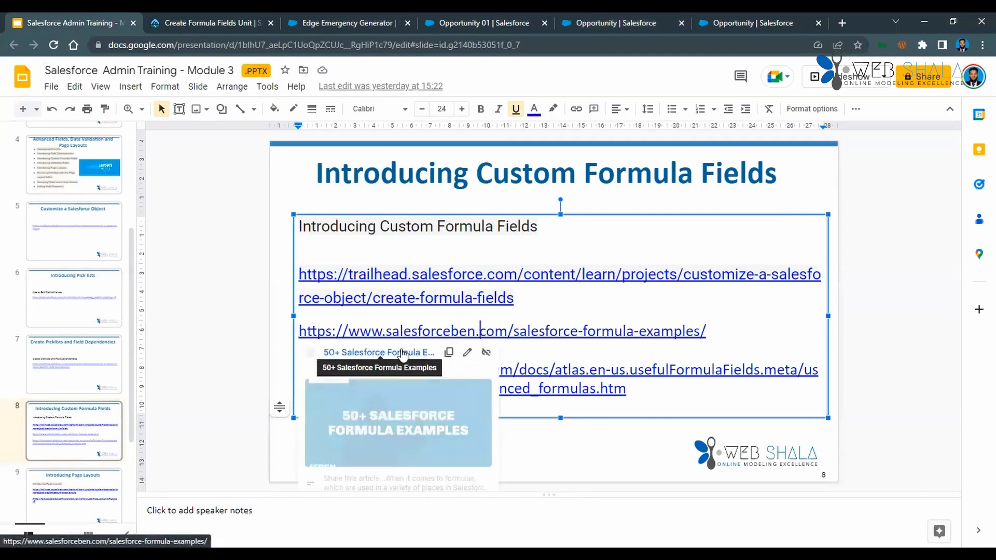
click(402, 353)
key(ctrl+Tab)
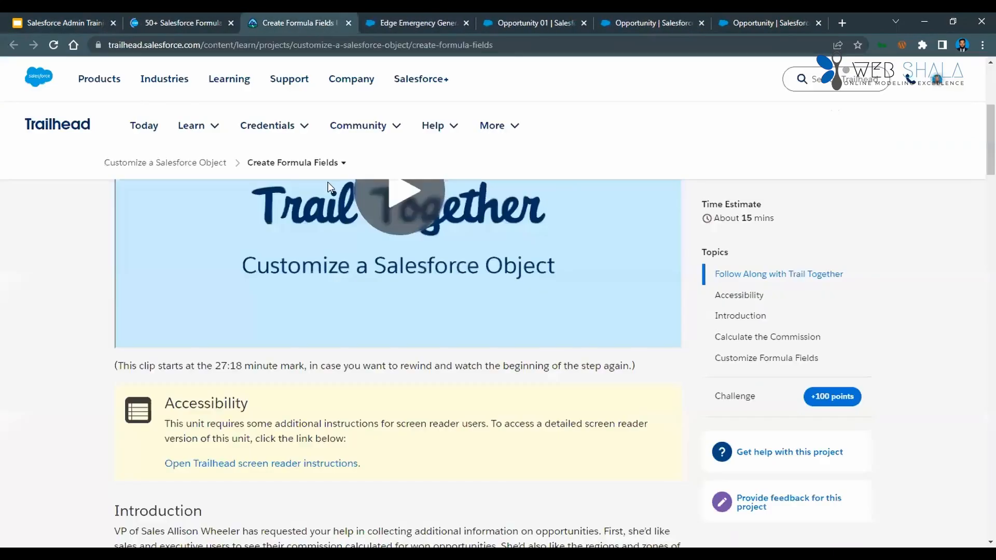
key(ctrl+shift+Tab)
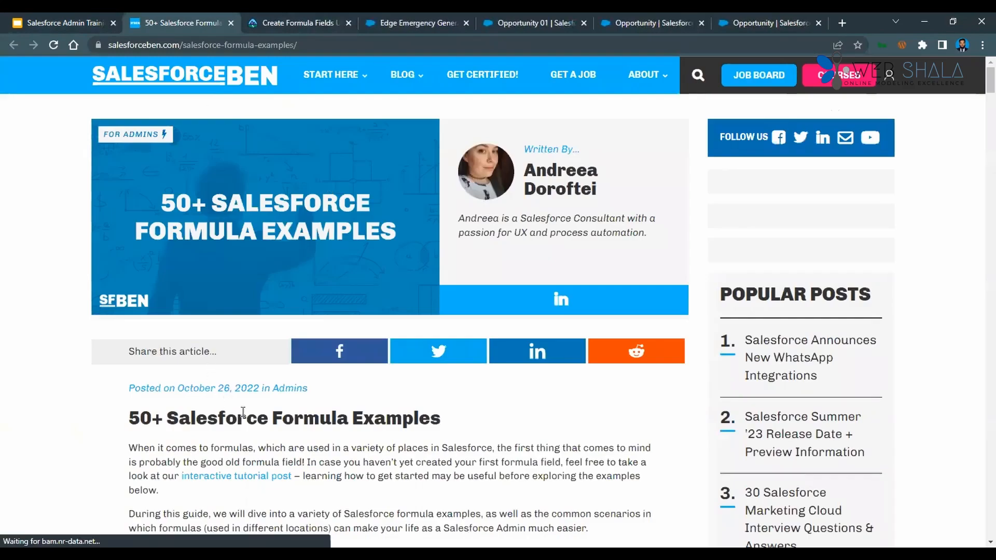
Look through the operator and function categories and field-level formulas in the 50+ Salesforce Formula Examples article, closing the advertisement.
scroll(249, 412, down, 3)
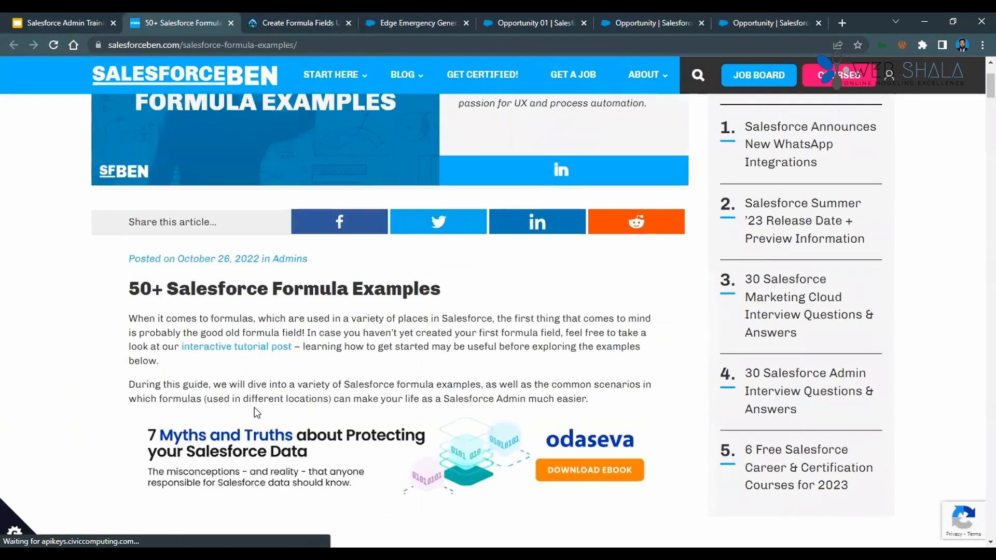
scroll(257, 410, down, 15)
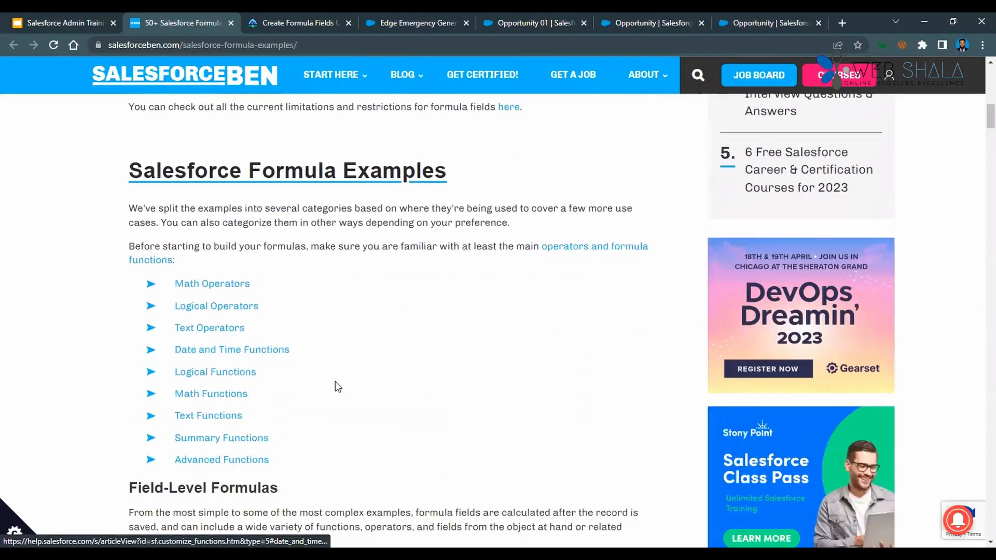
scroll(345, 387, down, 8)
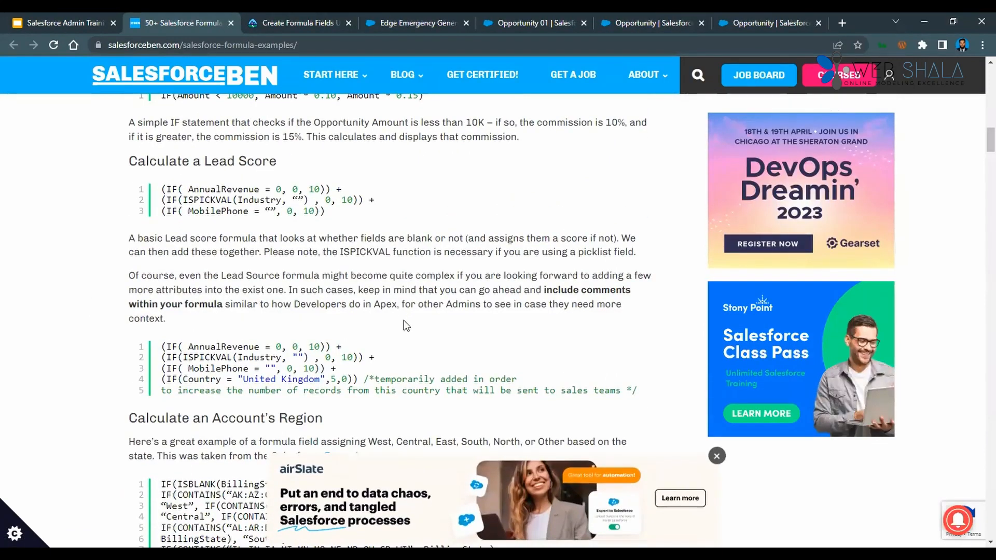
scroll(406, 326, up, 3)
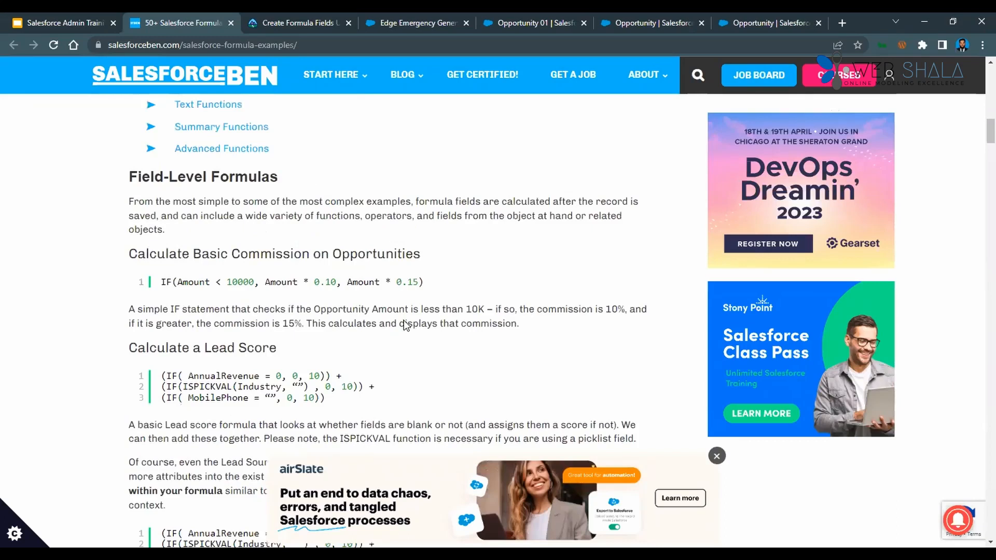
click(717, 455)
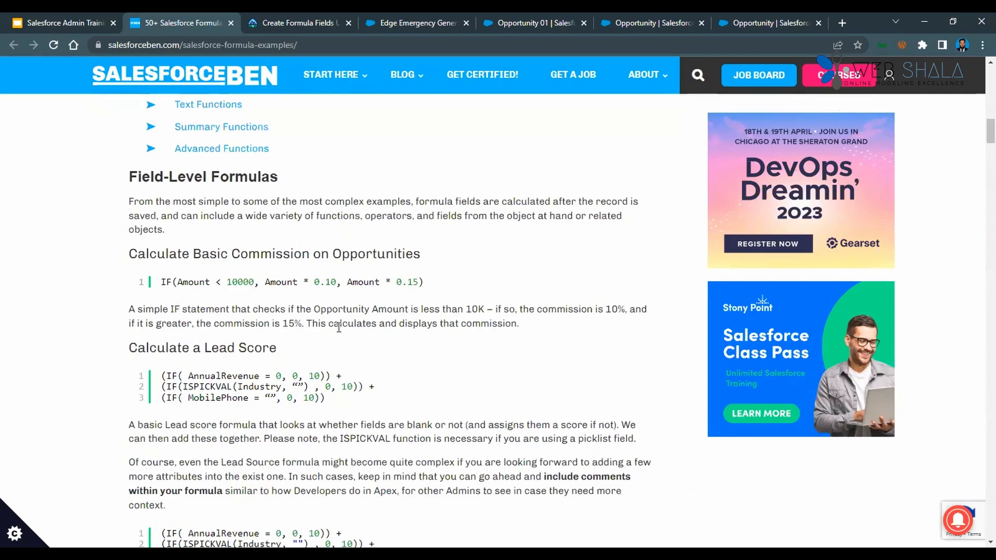
scroll(339, 328, up, 5)
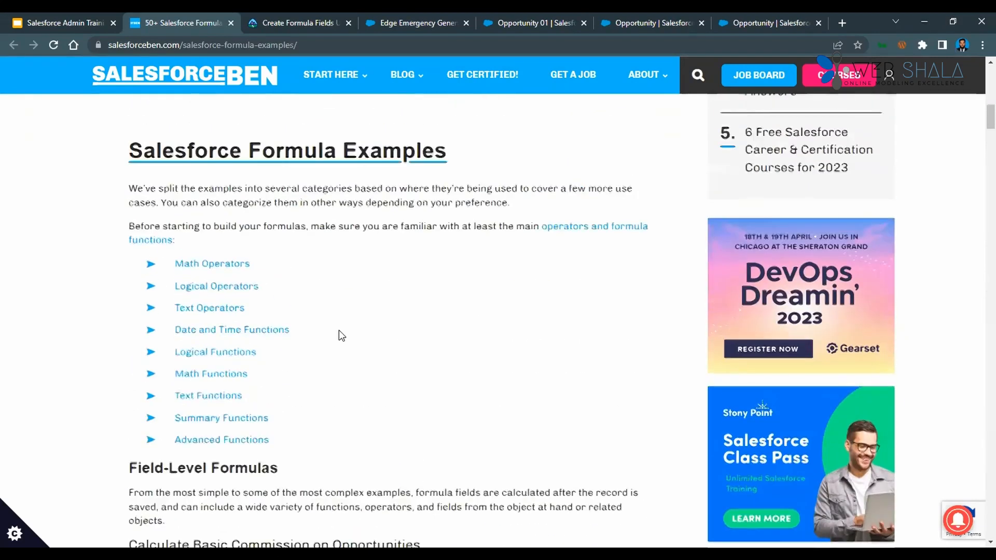
scroll(338, 335, up, 10)
Open the developer.salesforce.com advanced formulas link from the training slide and look through its list of sample formula topics.
click(48, 17)
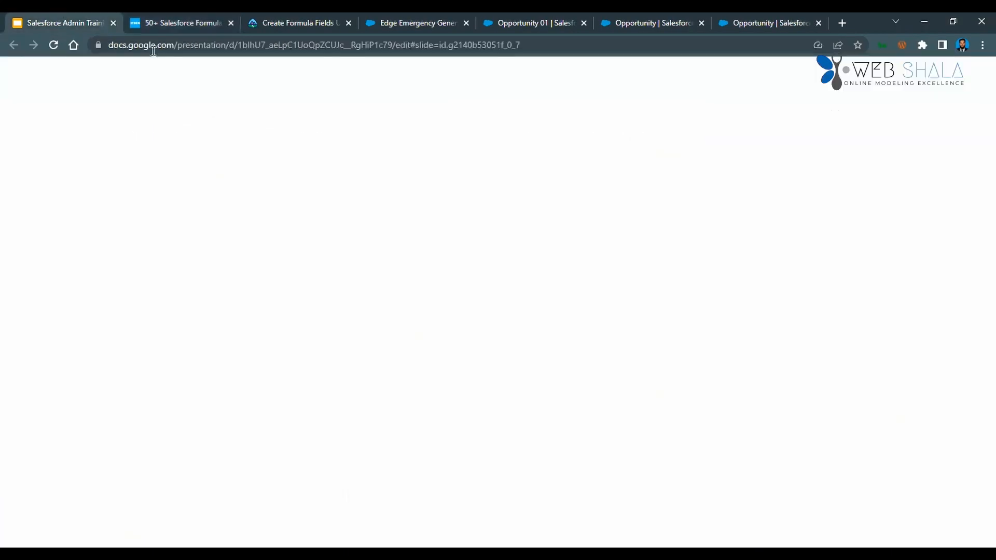
click(496, 390)
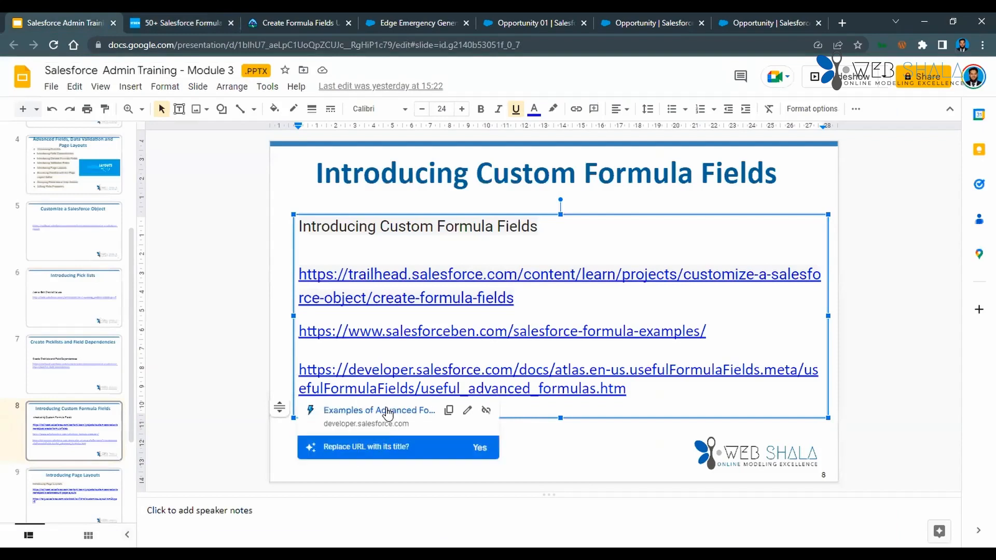
click(386, 409)
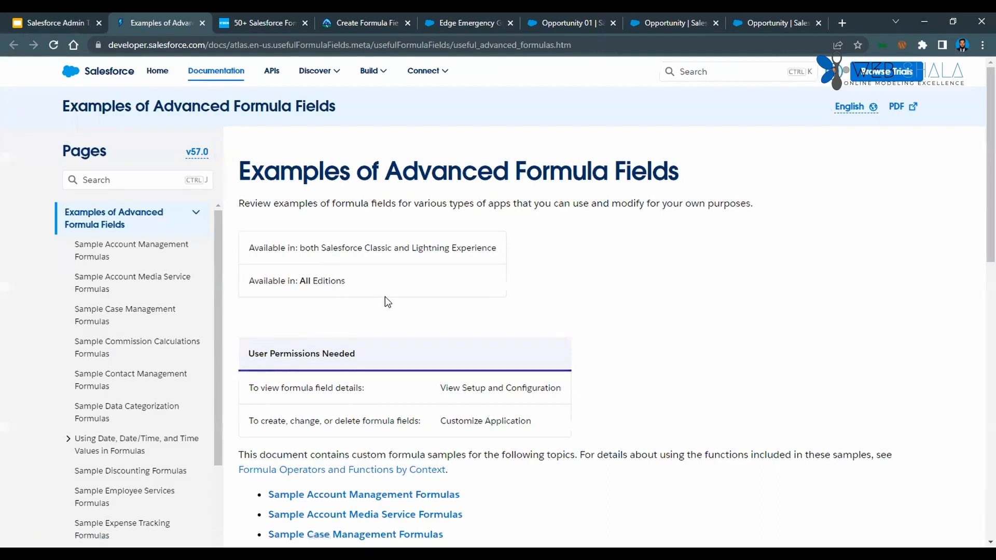
scroll(390, 306, down, 4)
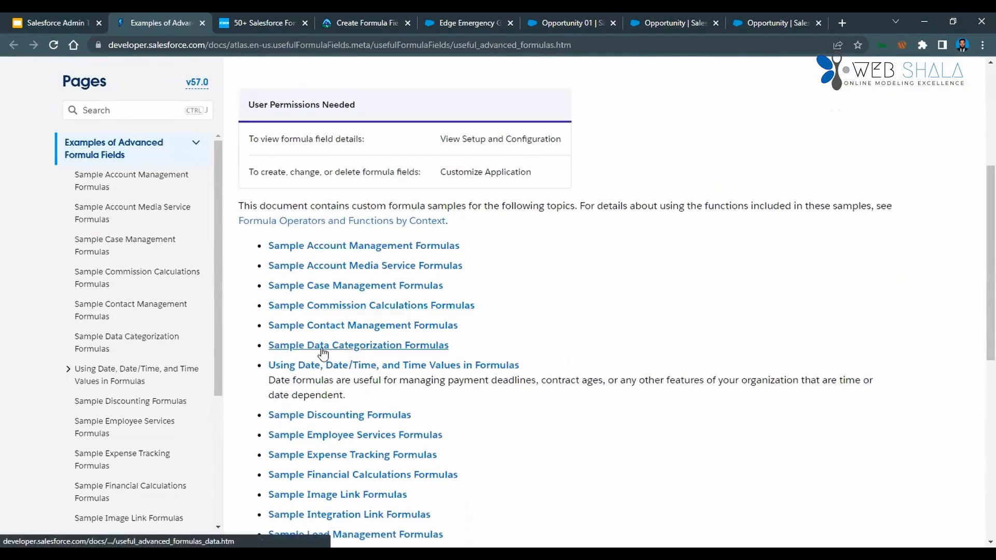
scroll(413, 384, down, 5)
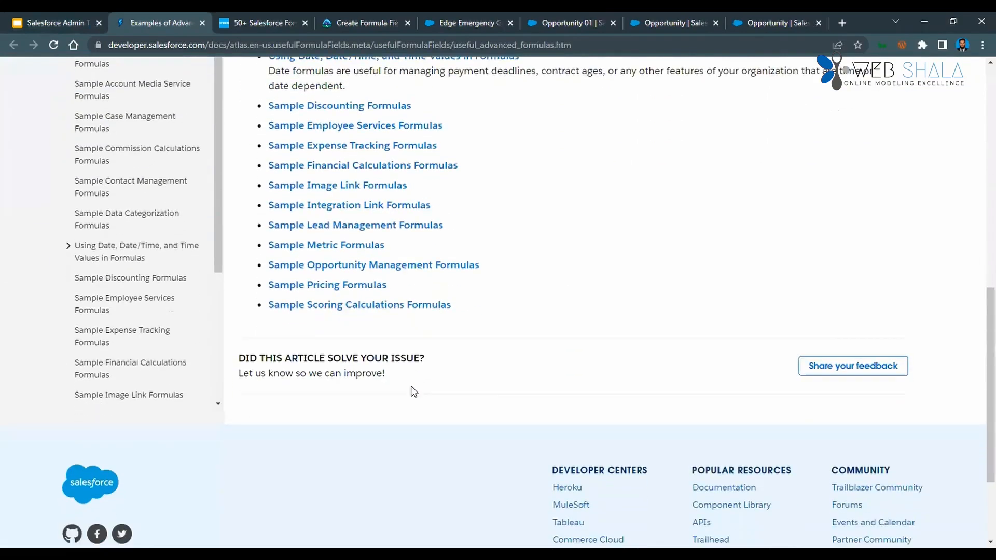
scroll(394, 357, up, 5)
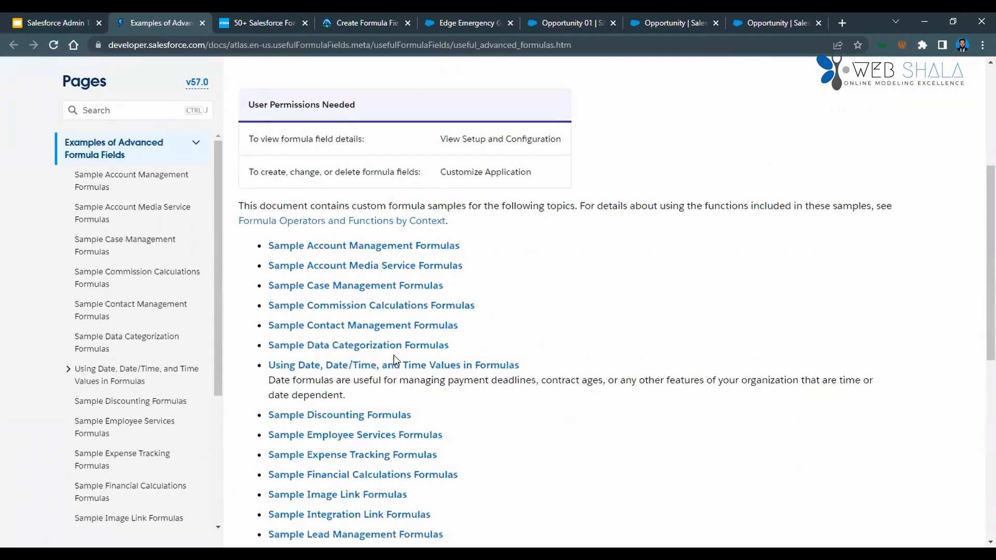
Open Sample Account Management Formulas and examine the Account Rating, Account Region and Contract Aging examples.
click(379, 245)
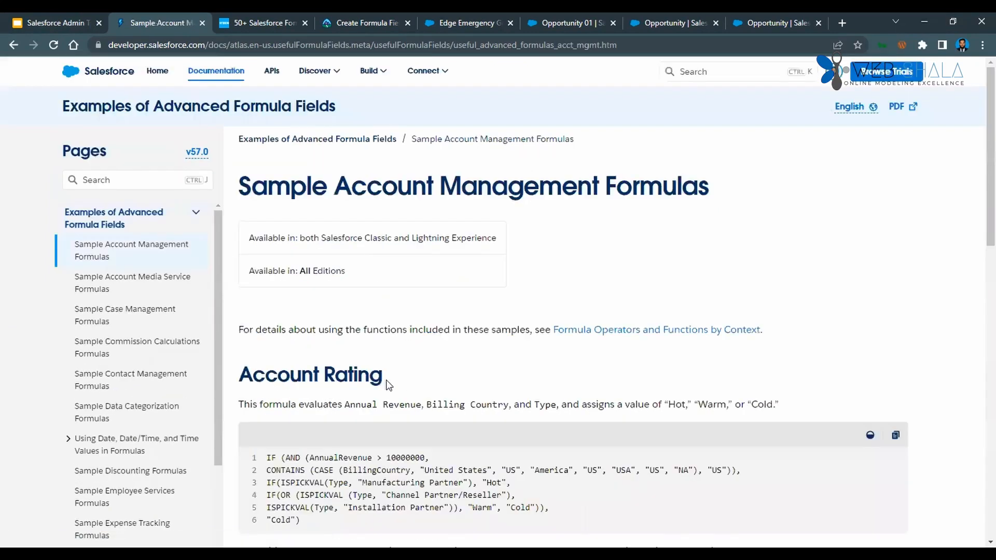
scroll(372, 383, down, 2)
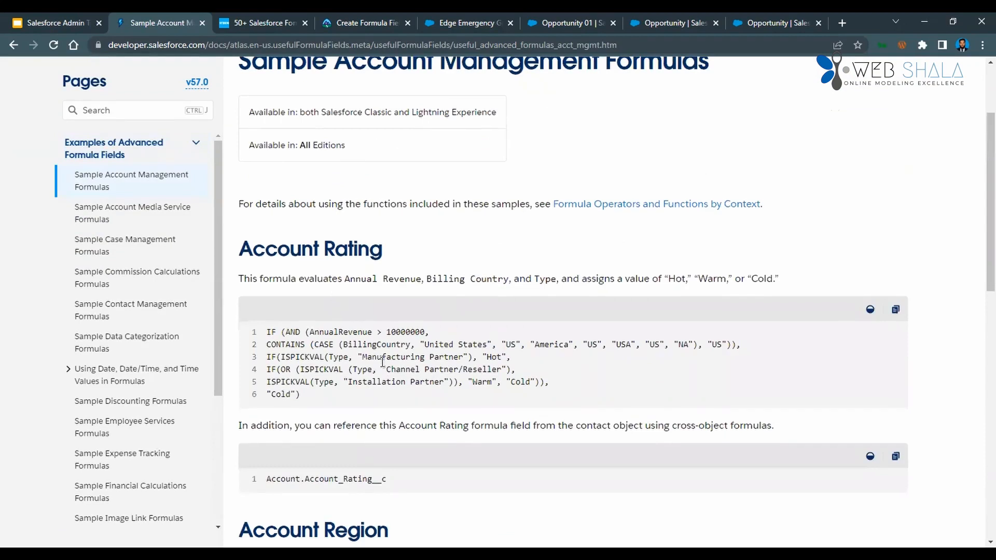
scroll(373, 374, down, 2)
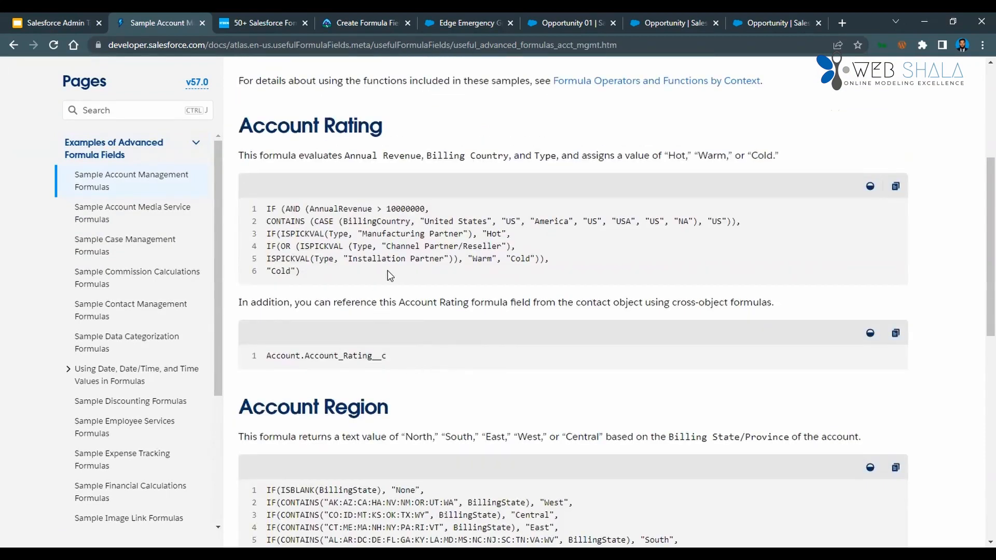
scroll(339, 365, down, 2)
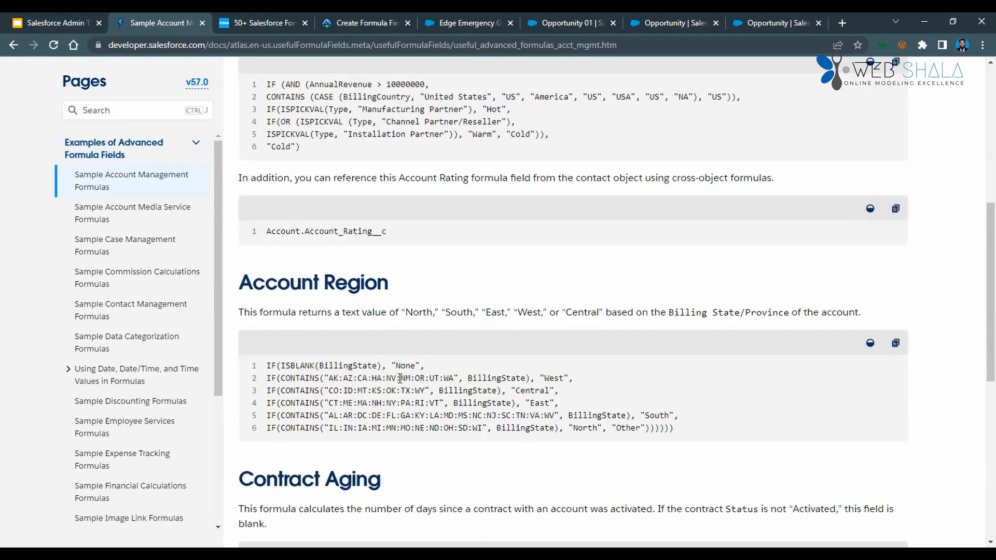
scroll(418, 353, down, 5)
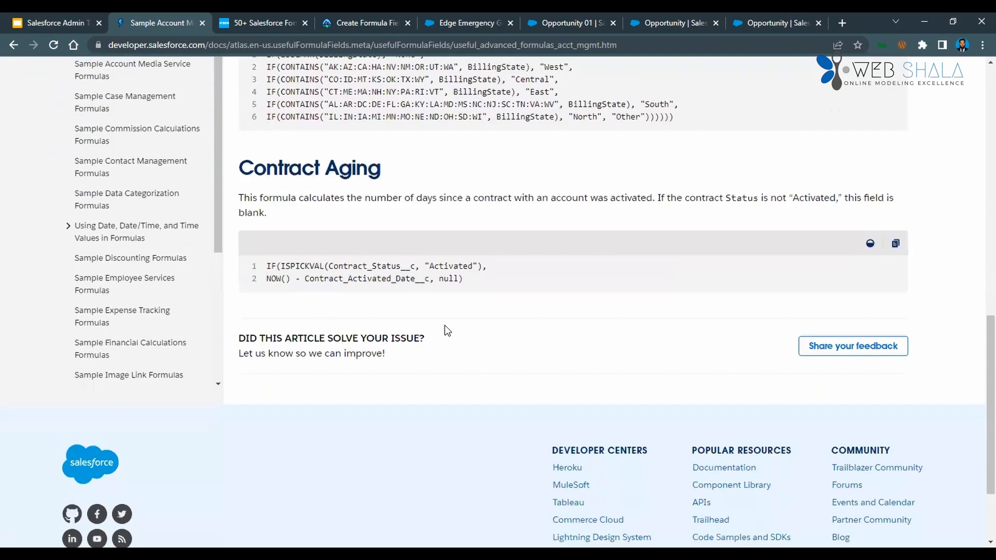
scroll(444, 325, up, 8)
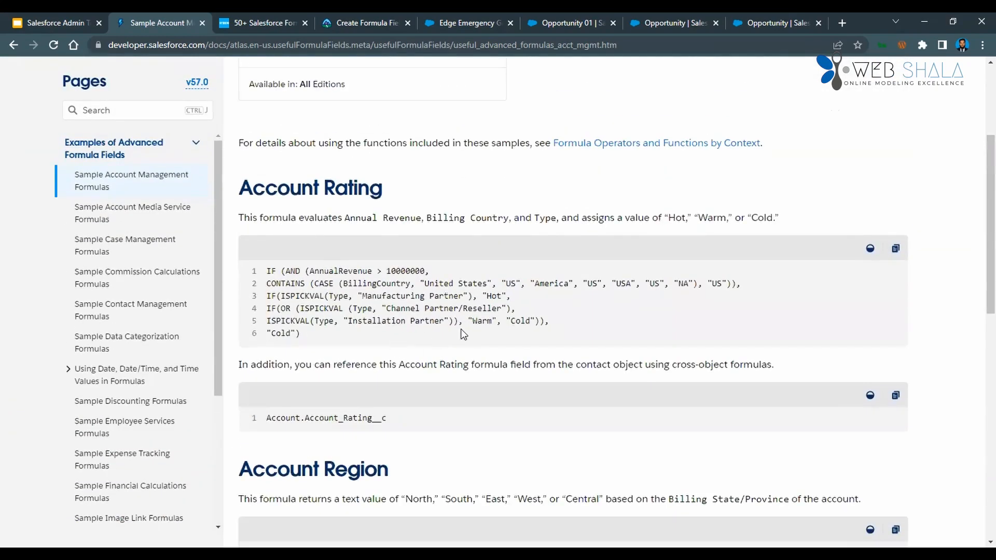
scroll(462, 328, up, 3)
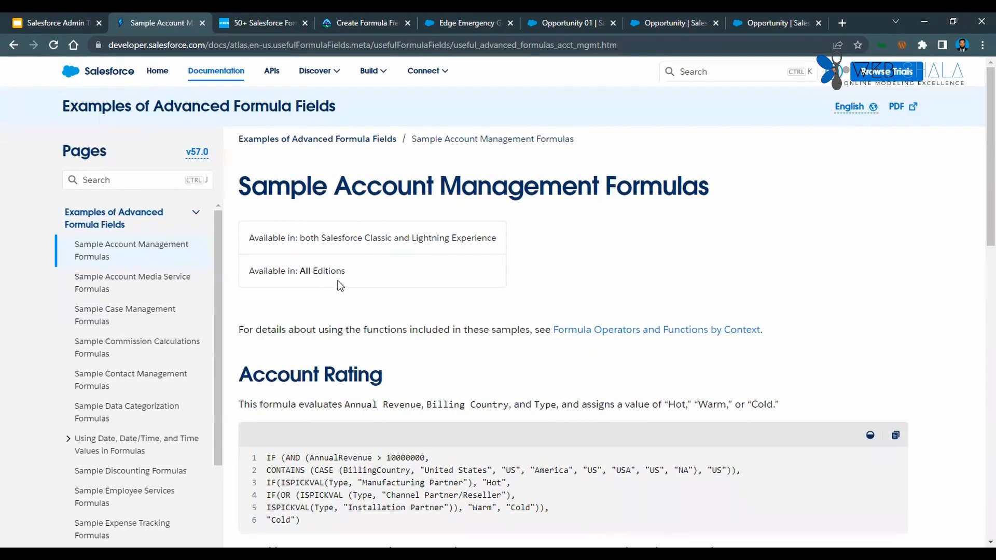
Return to the 50+ Salesforce Formula Examples article and open the Math Operators reference from its list of operators and functions.
click(262, 22)
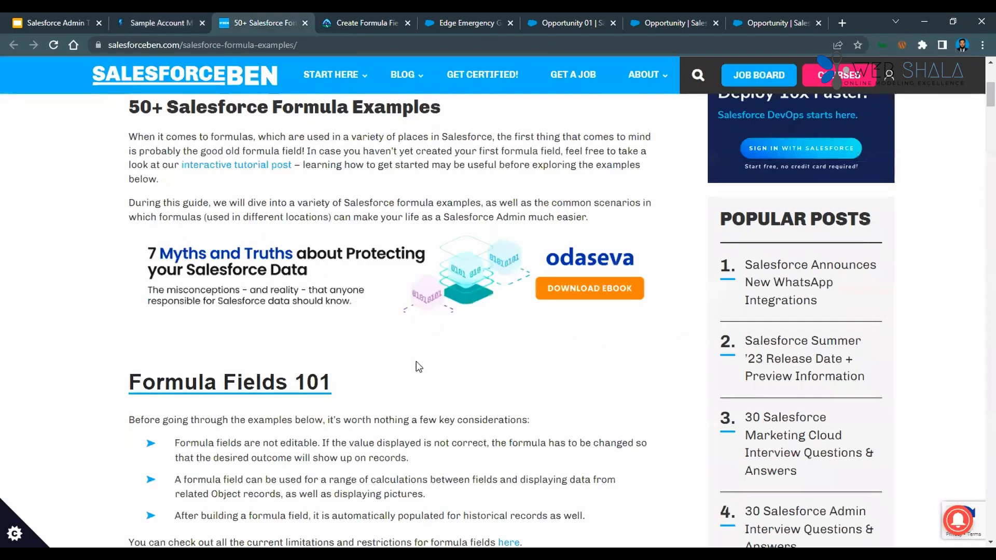
scroll(404, 372, down, 2)
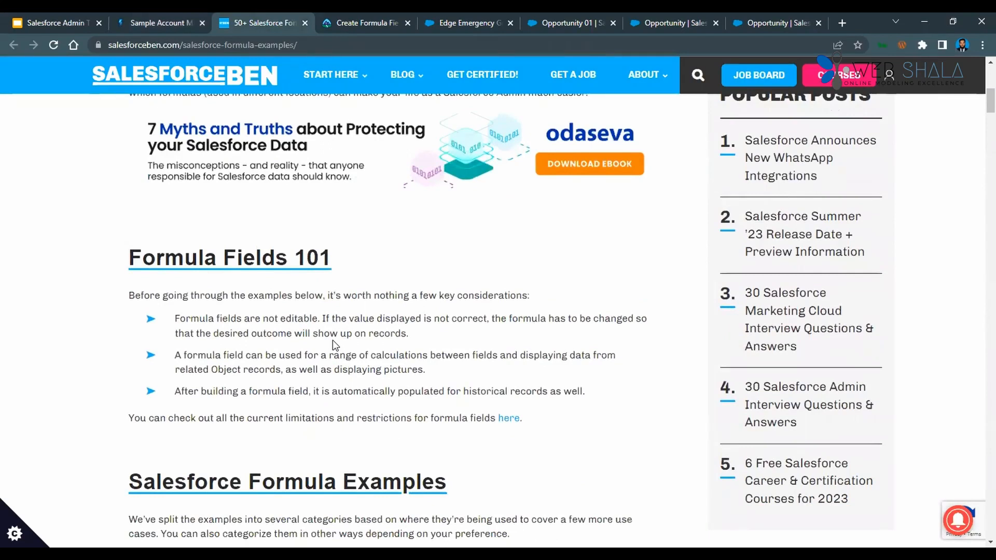
scroll(332, 341, down, 3)
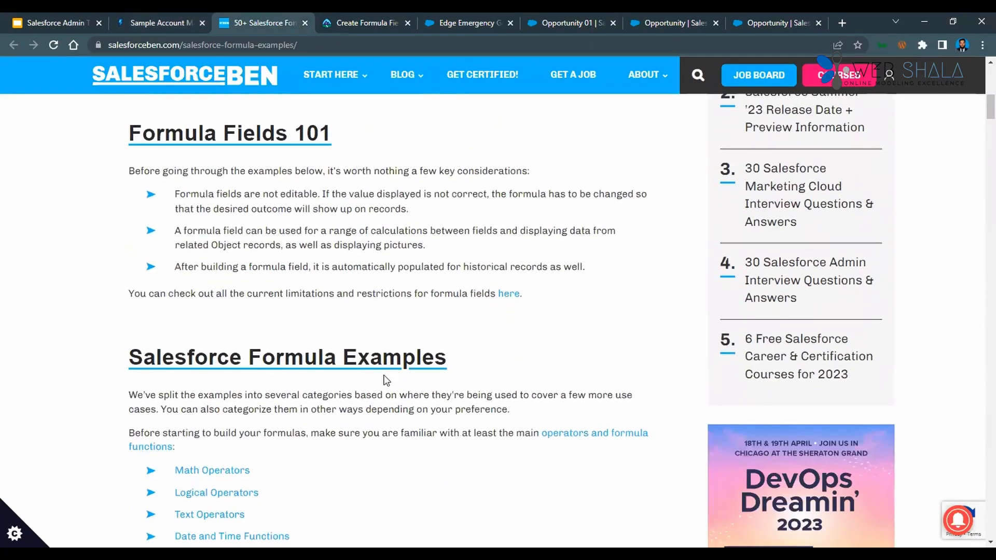
scroll(348, 391, down, 3)
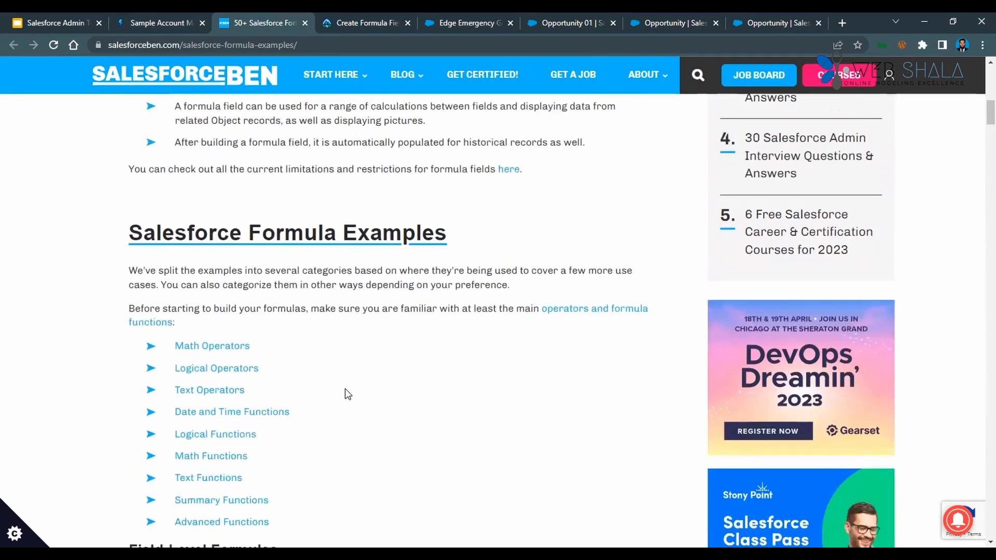
click(226, 349)
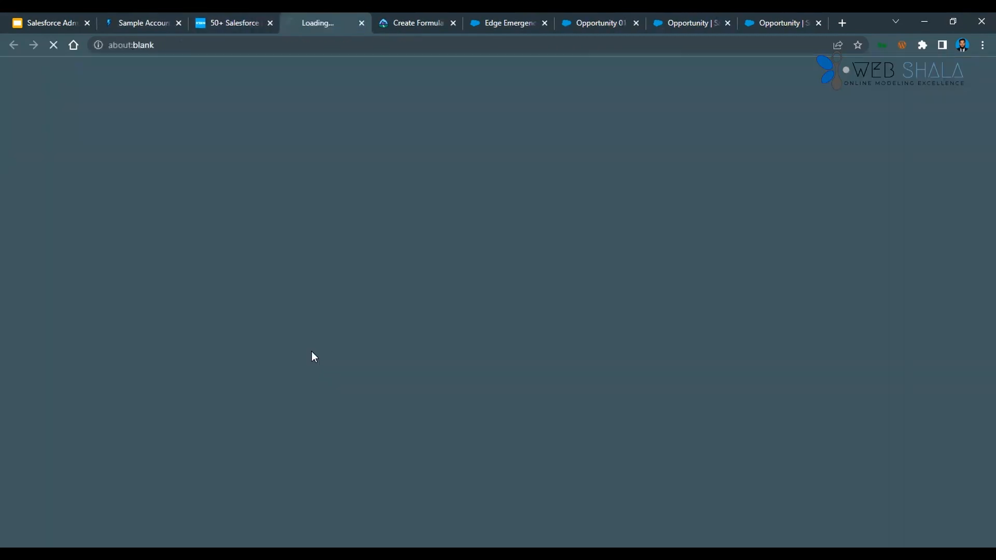
click(236, 23)
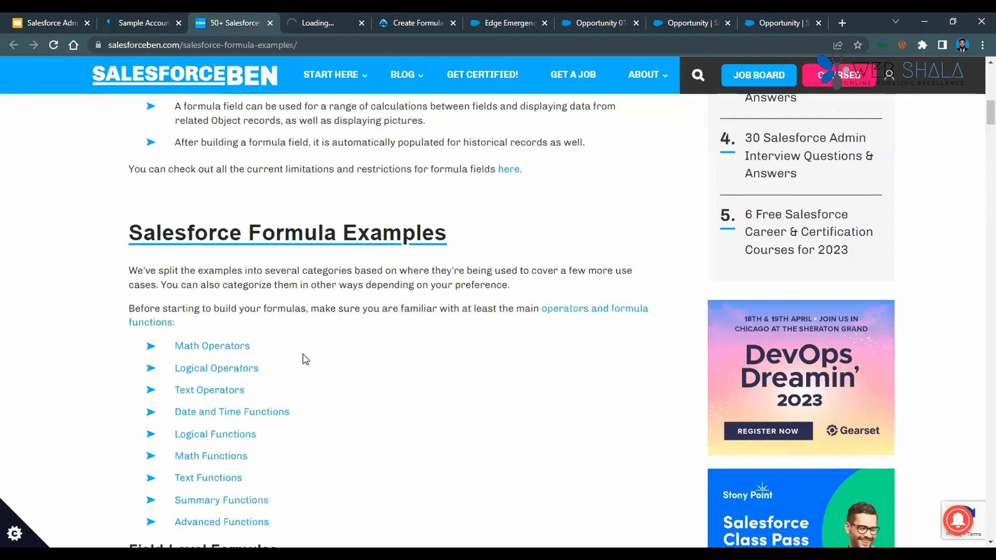
scroll(291, 357, down, 3)
click(324, 23)
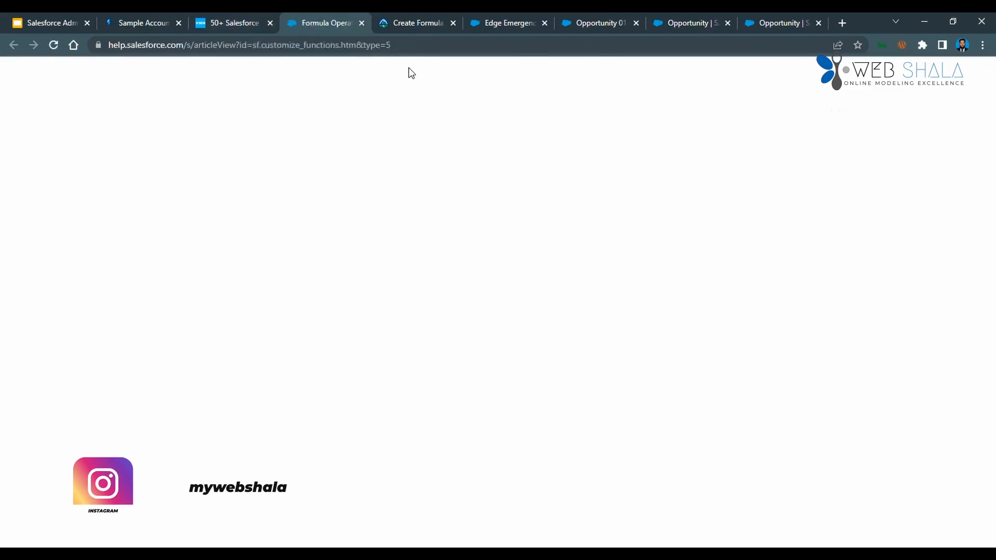
Examine the Math Operators, Logical Operators and Text Operators tables in the Salesforce Help article on formula operators and functions.
scroll(453, 342, down, 2)
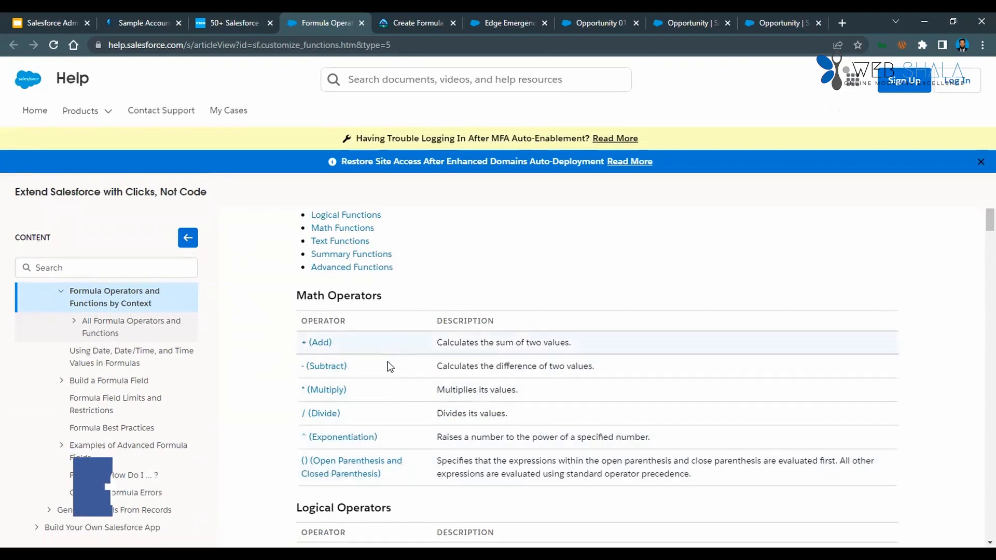
scroll(401, 411, down, 3)
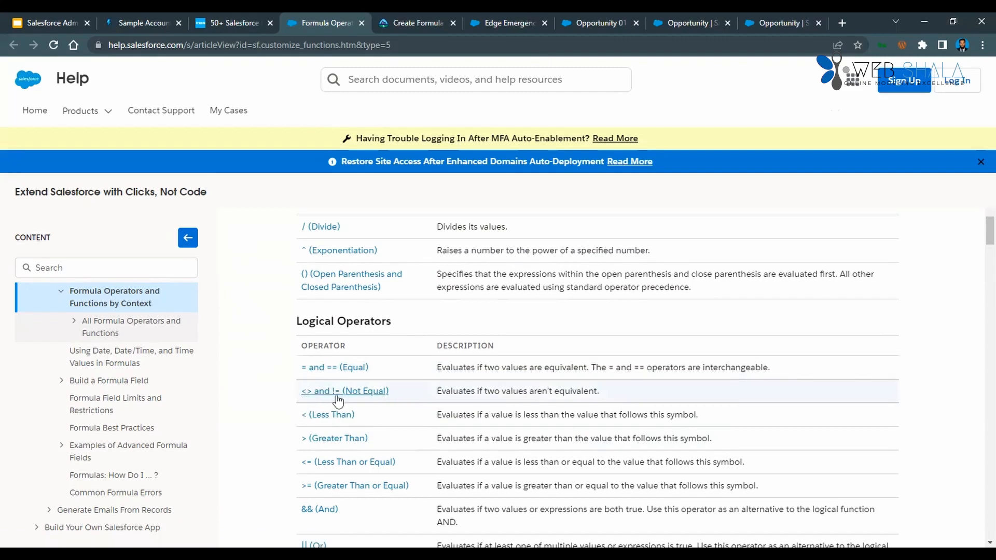
key(ctrl+shift+Tab)
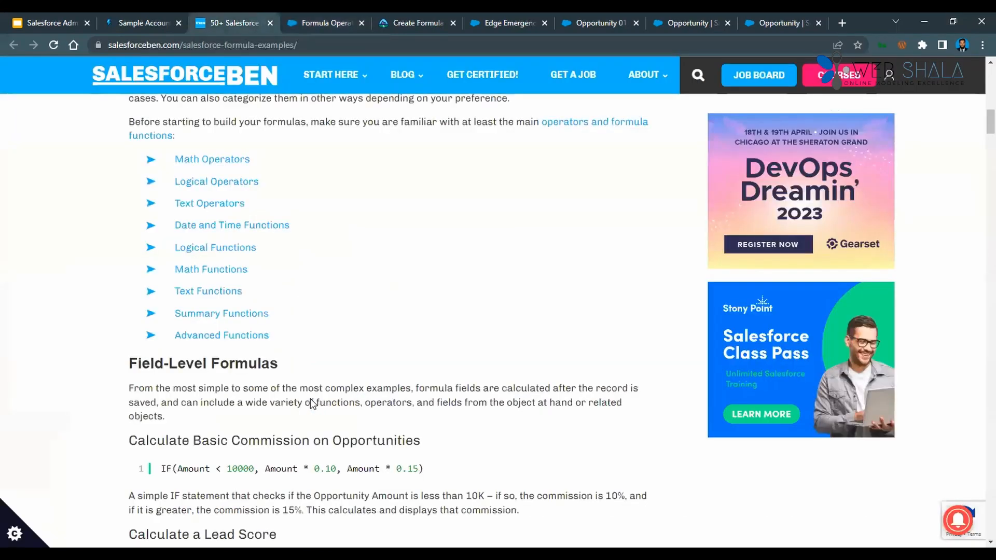
key(ctrl+Tab)
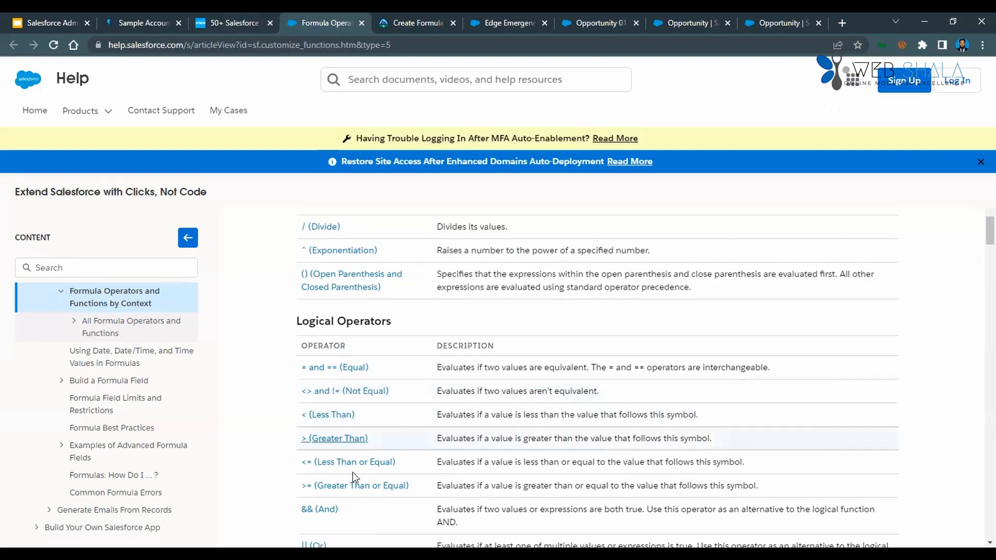
scroll(355, 486, down, 1)
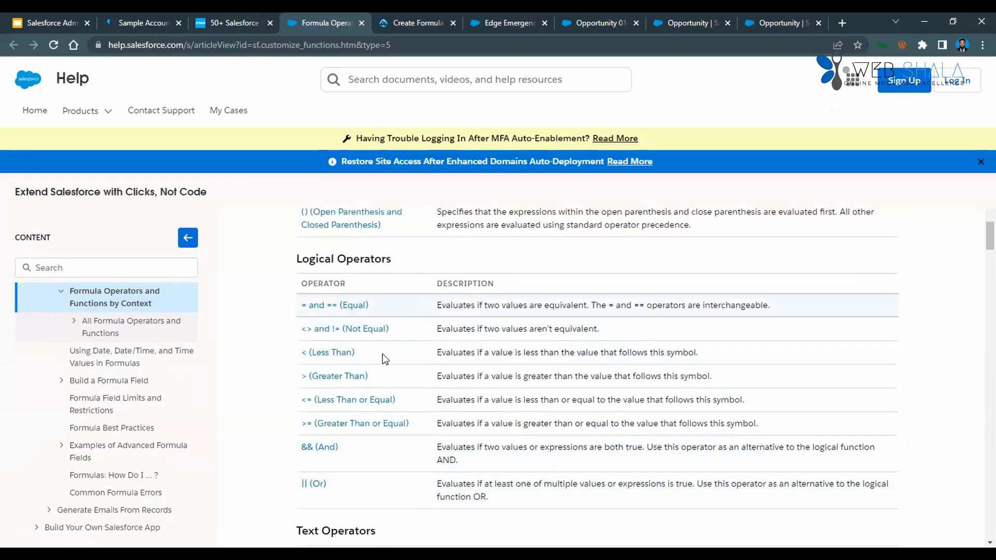
scroll(385, 444, up, 7)
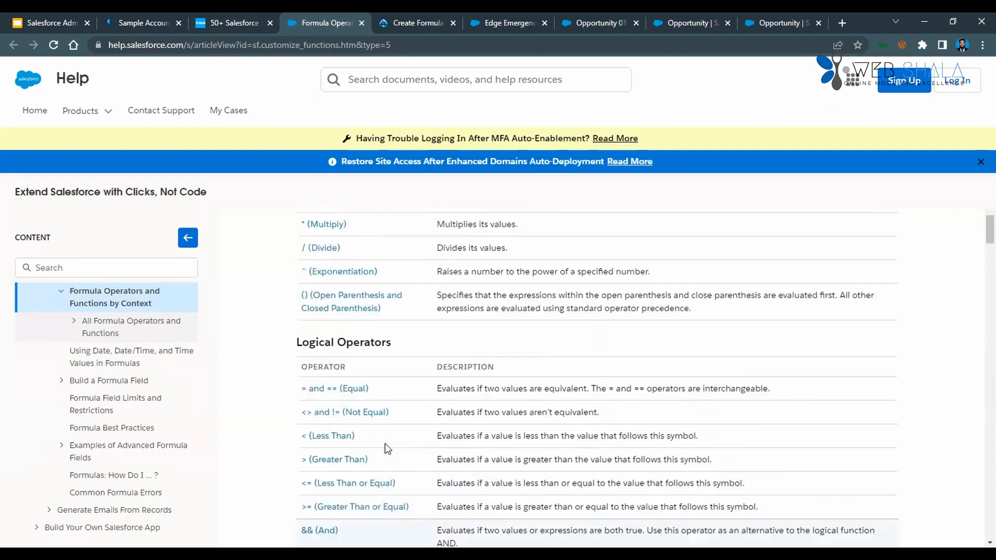
scroll(386, 447, down, 10)
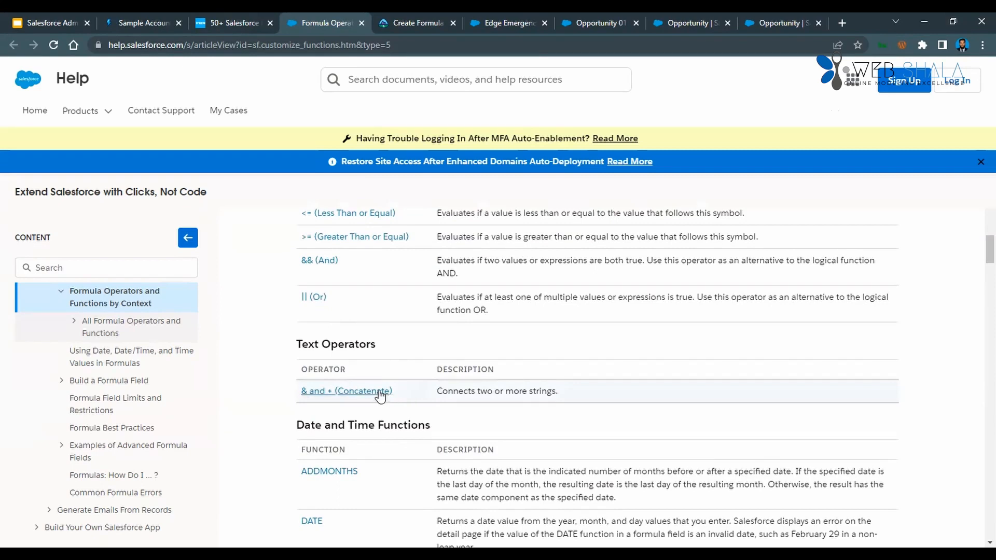
Read through the Date and Time Functions table from ADDMONTHS down to NOW.
scroll(394, 395, down, 2)
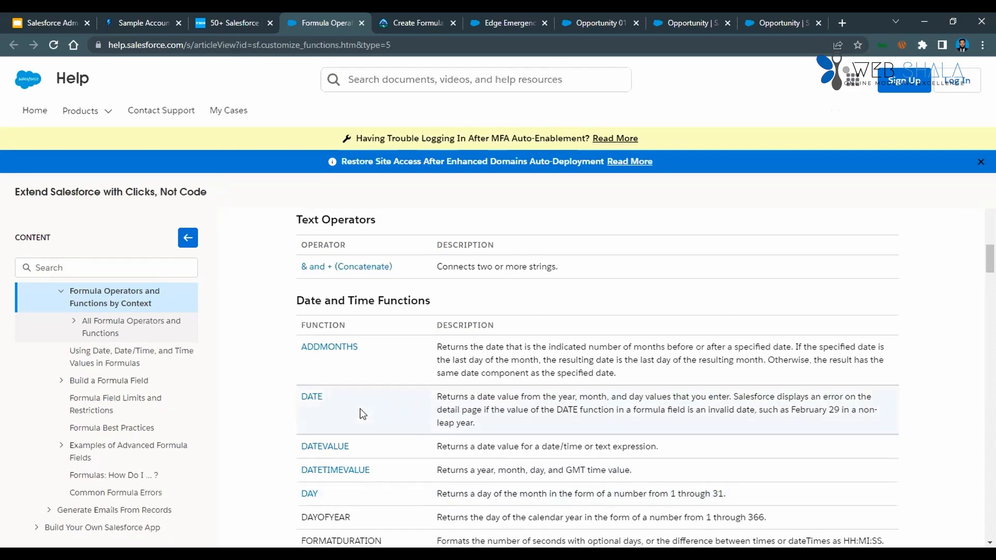
scroll(362, 408, down, 2)
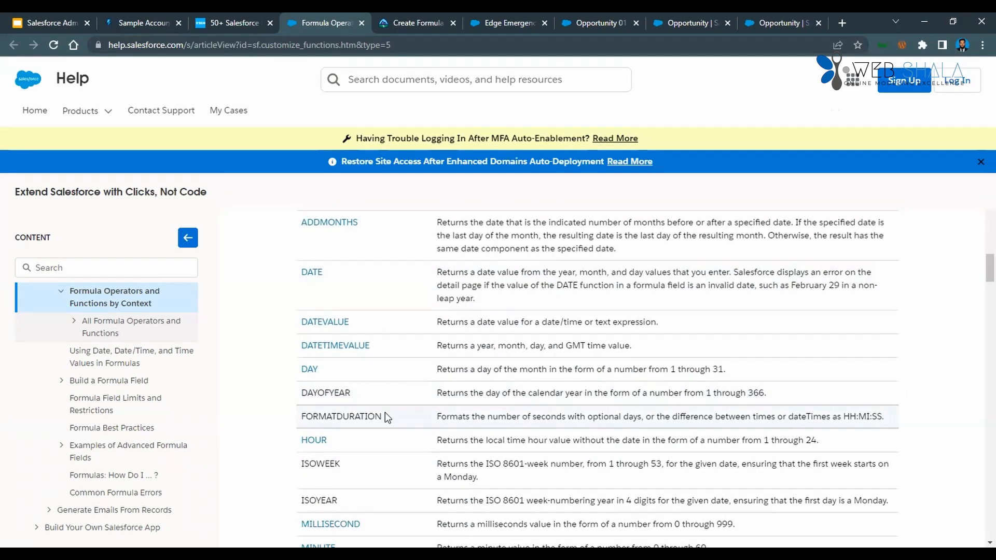
scroll(344, 386, down, 1)
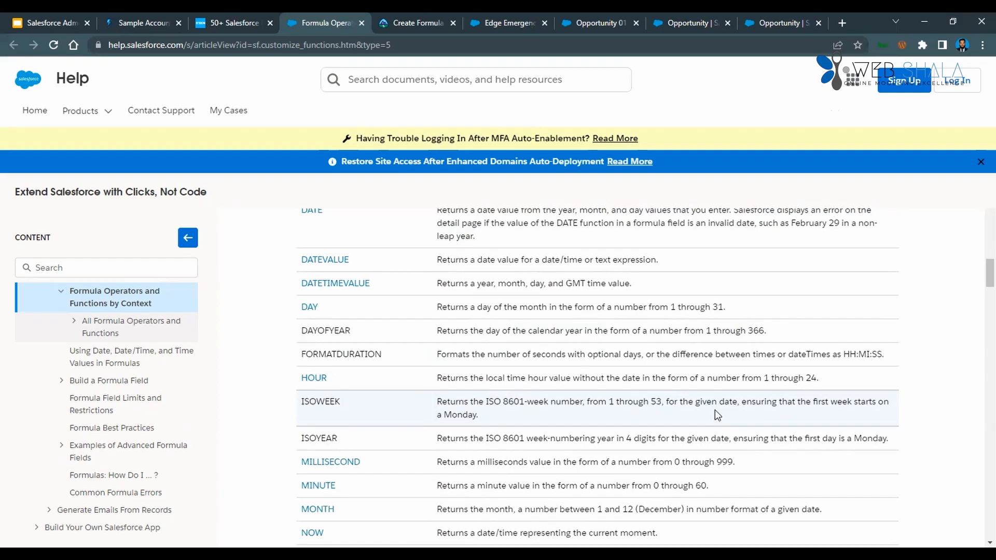
scroll(390, 311, up, 6)
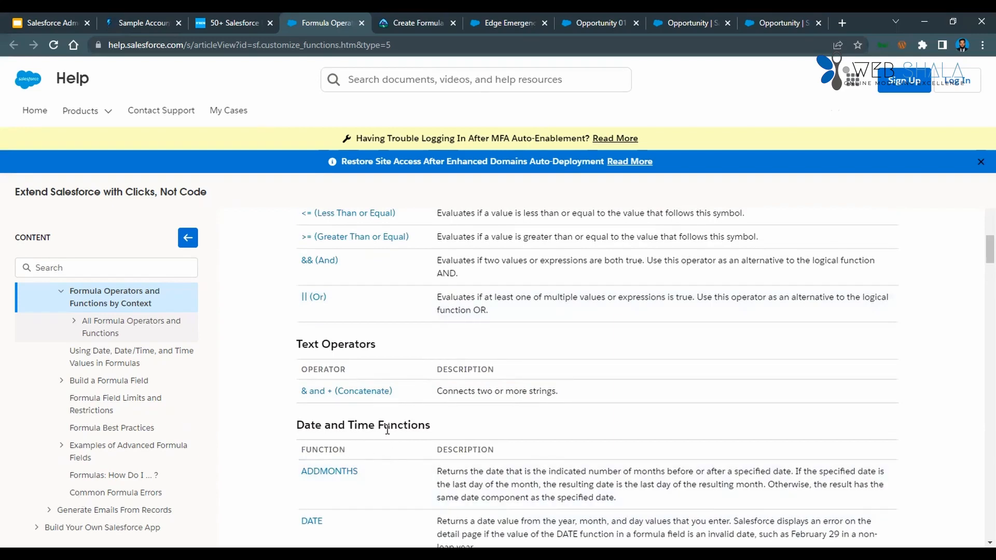
scroll(387, 430, down, 4)
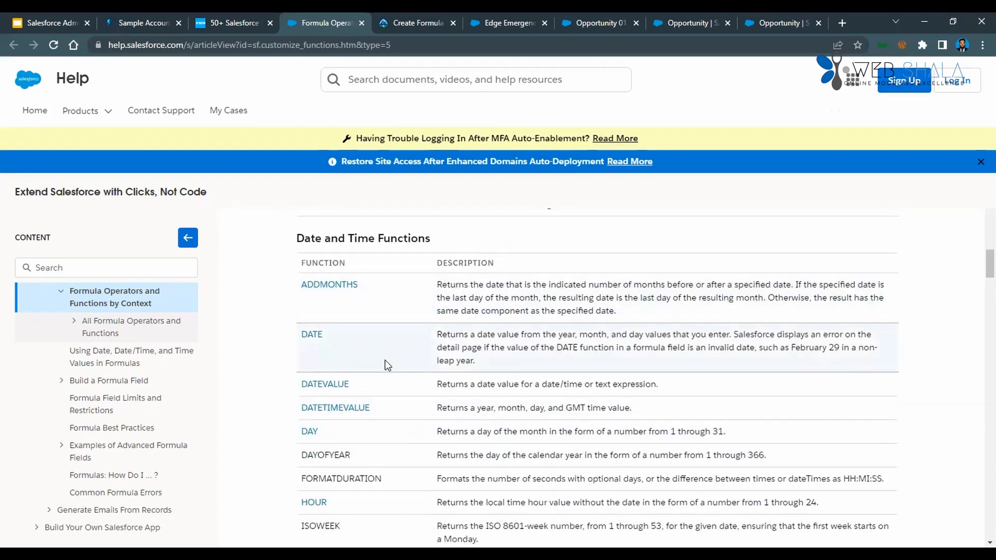
scroll(396, 411, down, 3)
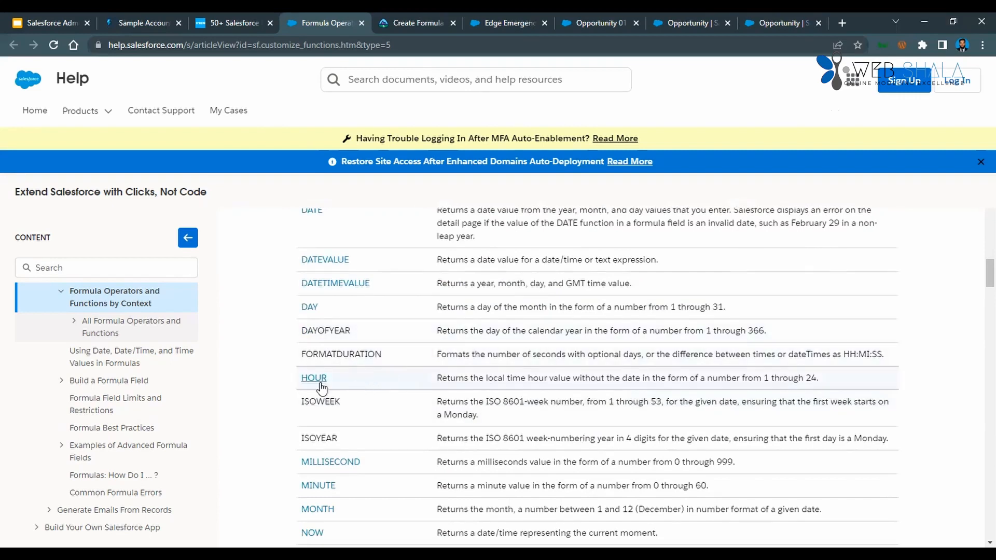
scroll(379, 409, down, 3)
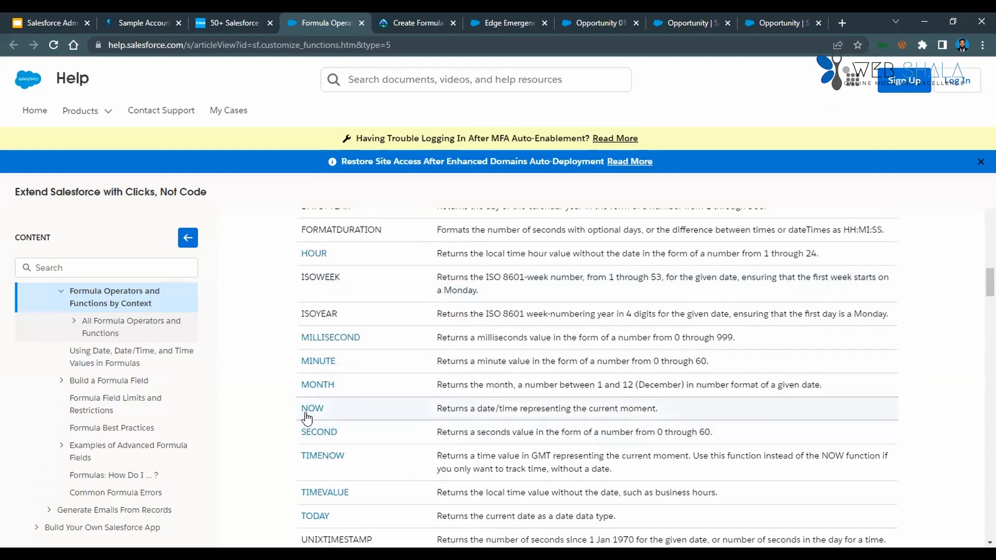
Highlight the descriptions of NOW, UNIXTIMESTAMP and WEEKDAY in turn, and look over the Date and Time Functions table again.
drag(660, 410, 437, 410)
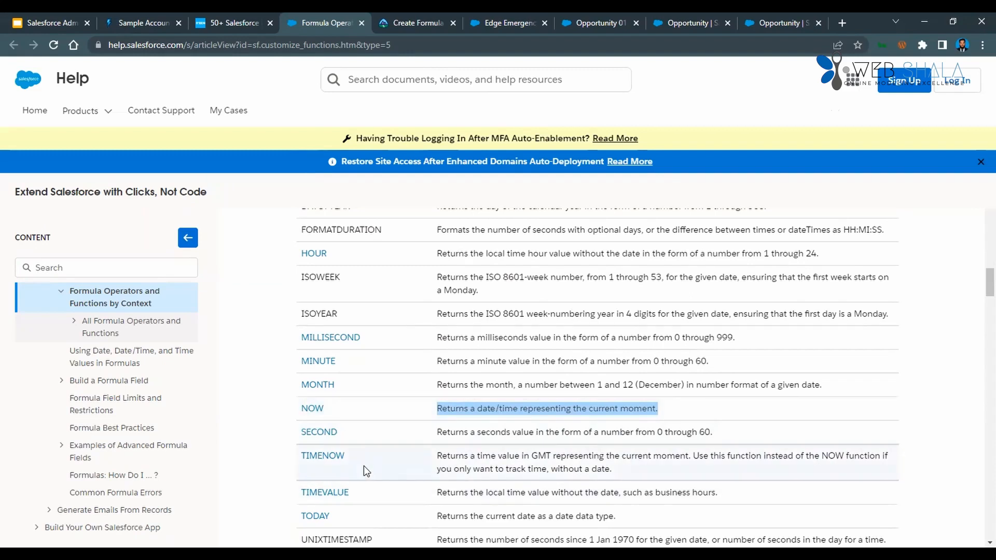
scroll(364, 466, down, 1)
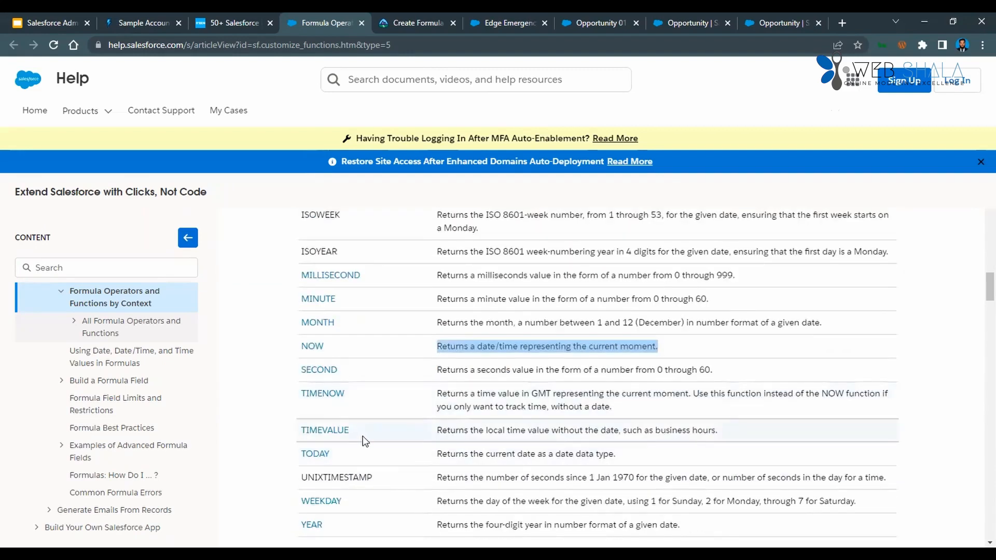
scroll(365, 441, down, 1)
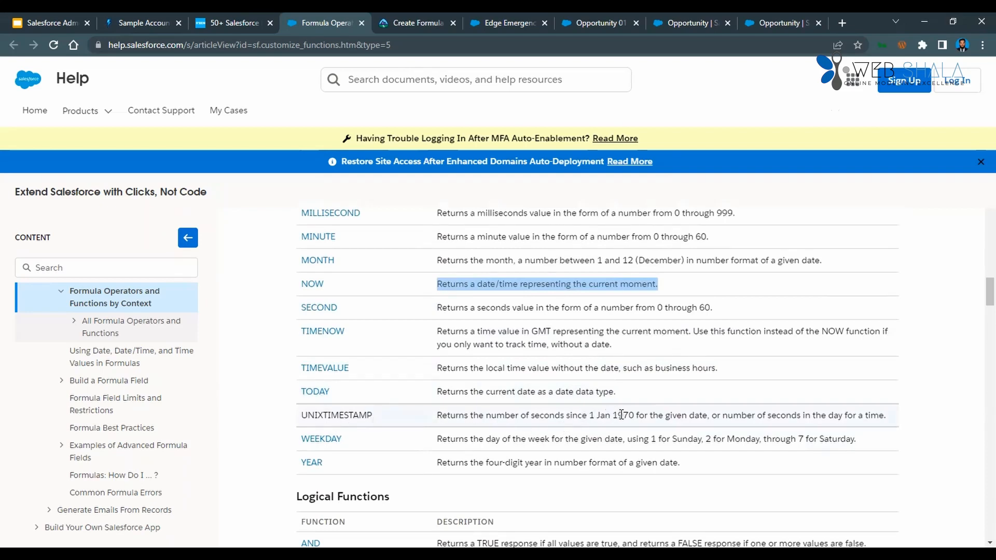
drag(707, 415, 411, 418)
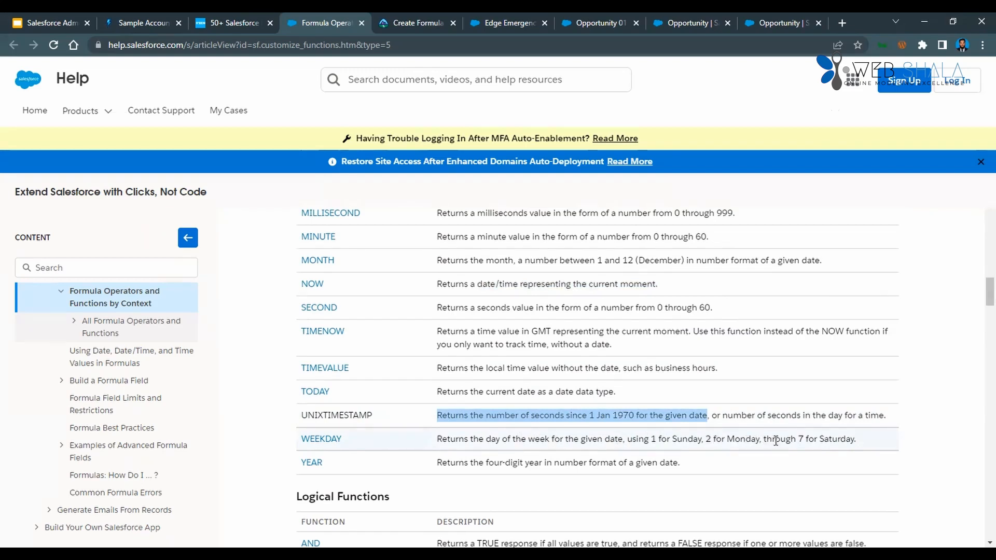
drag(872, 441, 406, 447)
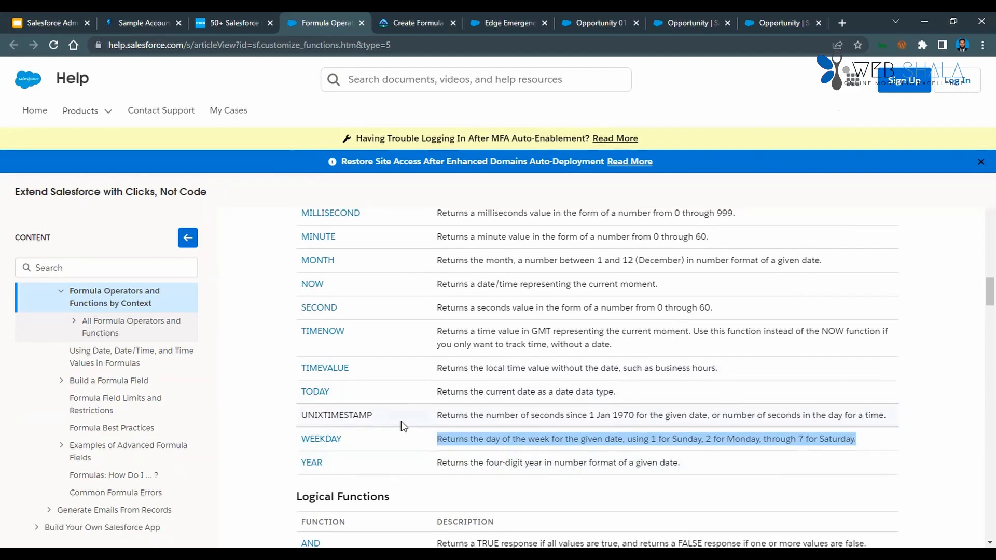
scroll(401, 421, up, 7)
scroll(407, 369, up, 1)
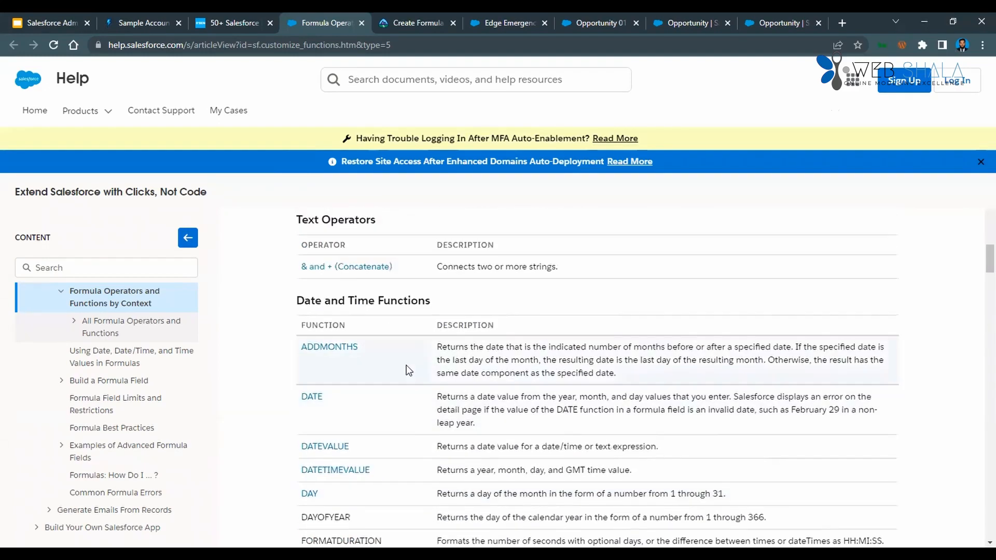
scroll(407, 369, down, 1)
scroll(409, 370, down, 4)
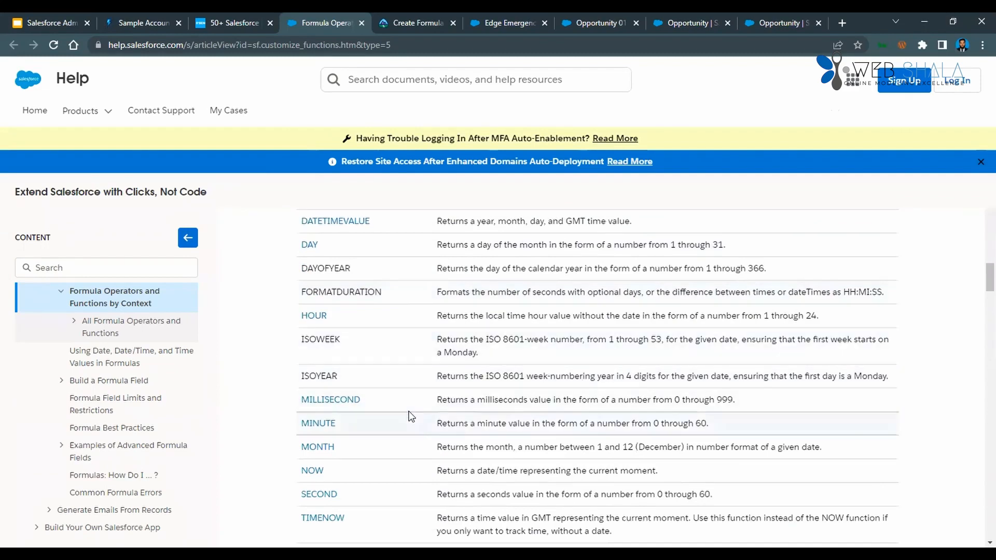
Examine the Logical Functions table from AND to PRIORVALUE, continuing to the start of the Math Functions table.
scroll(411, 417, down, 8)
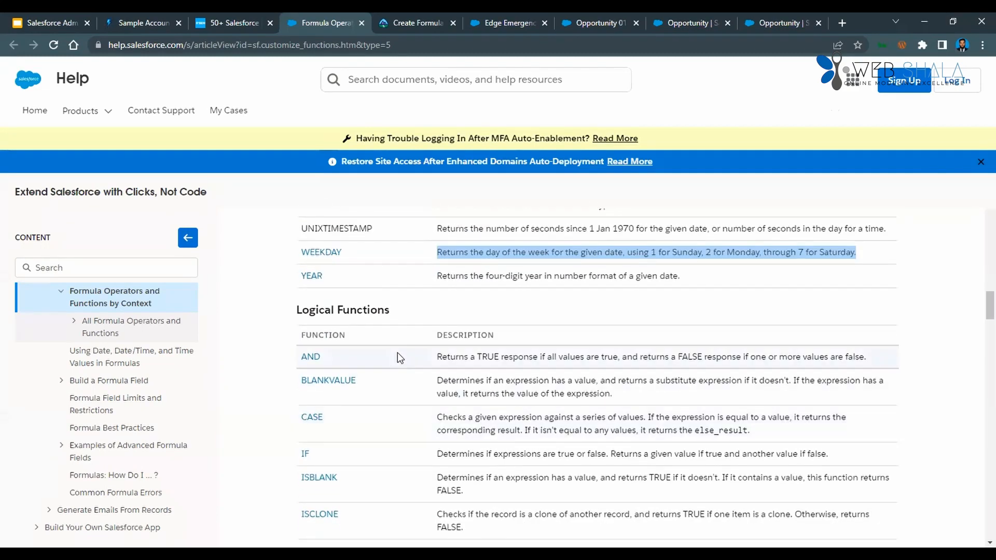
scroll(397, 352, down, 1)
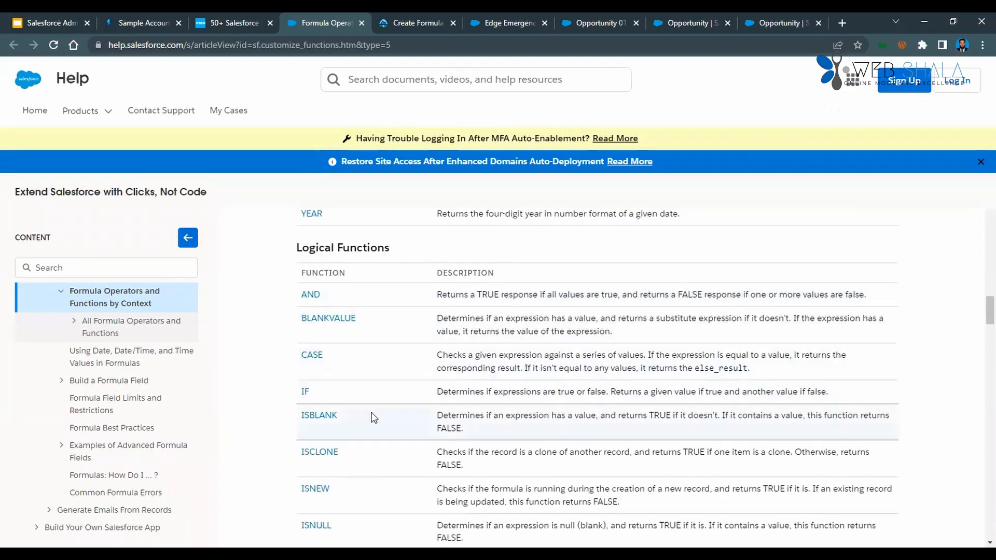
scroll(371, 416, down, 2)
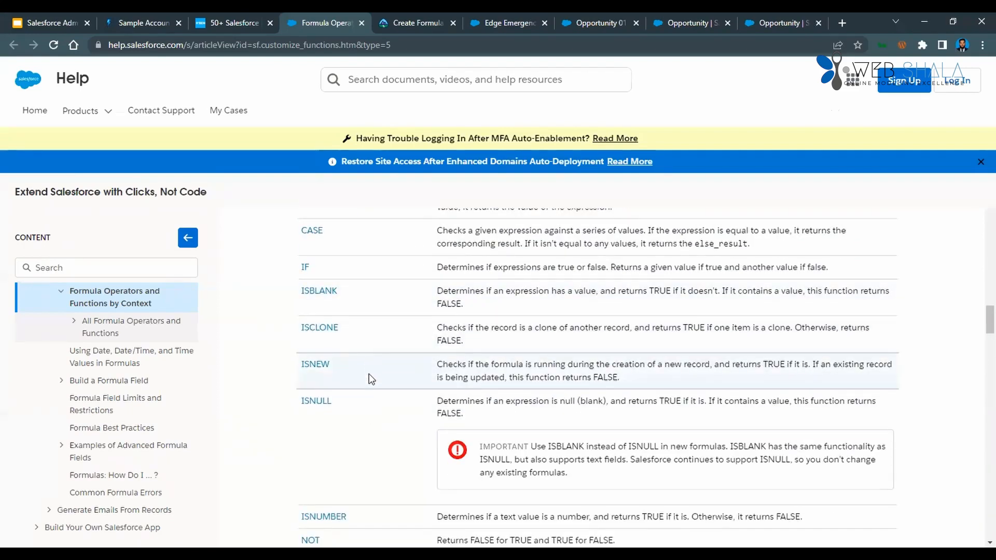
scroll(369, 404, down, 2)
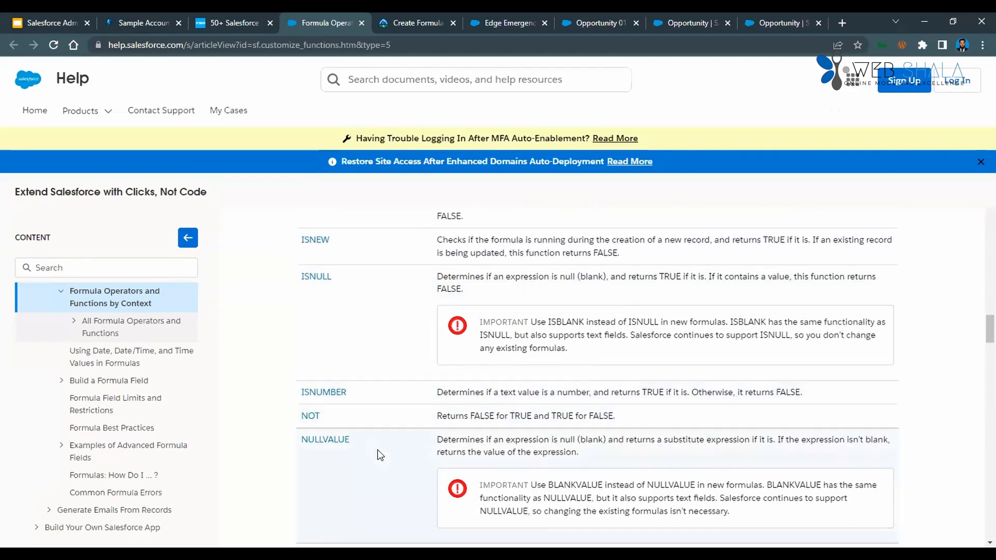
scroll(380, 455, down, 2)
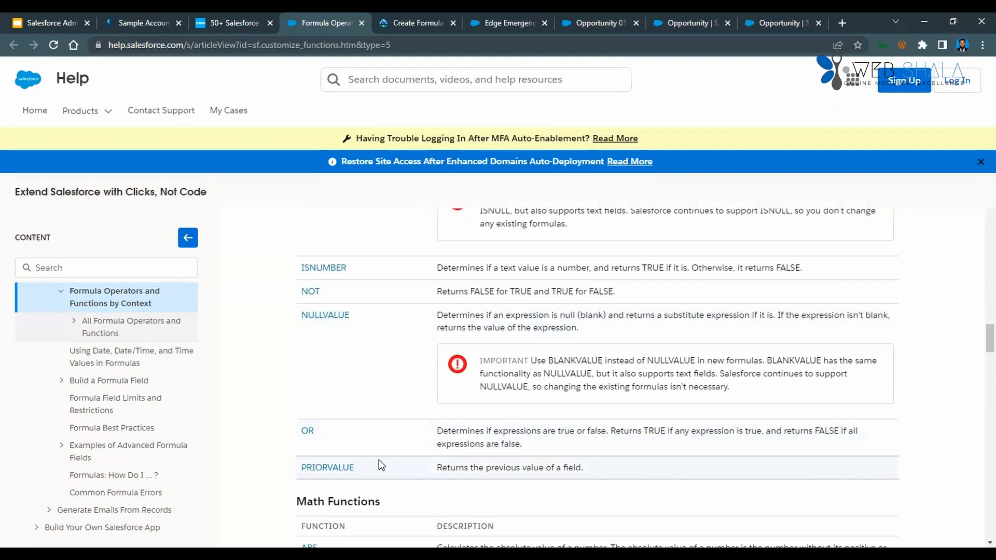
scroll(379, 460, down, 1)
scroll(377, 278, up, 8)
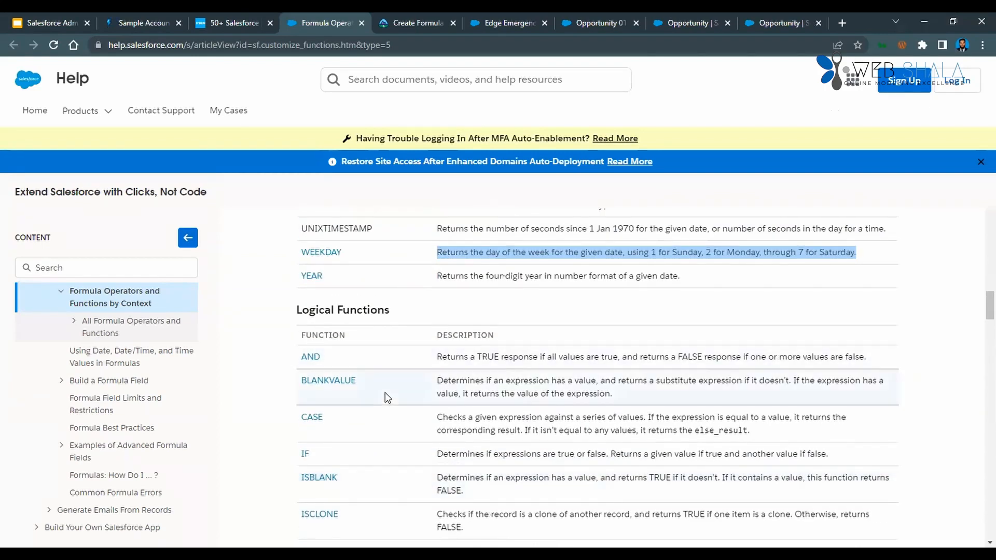
scroll(385, 396, down, 6)
scroll(385, 396, down, 1)
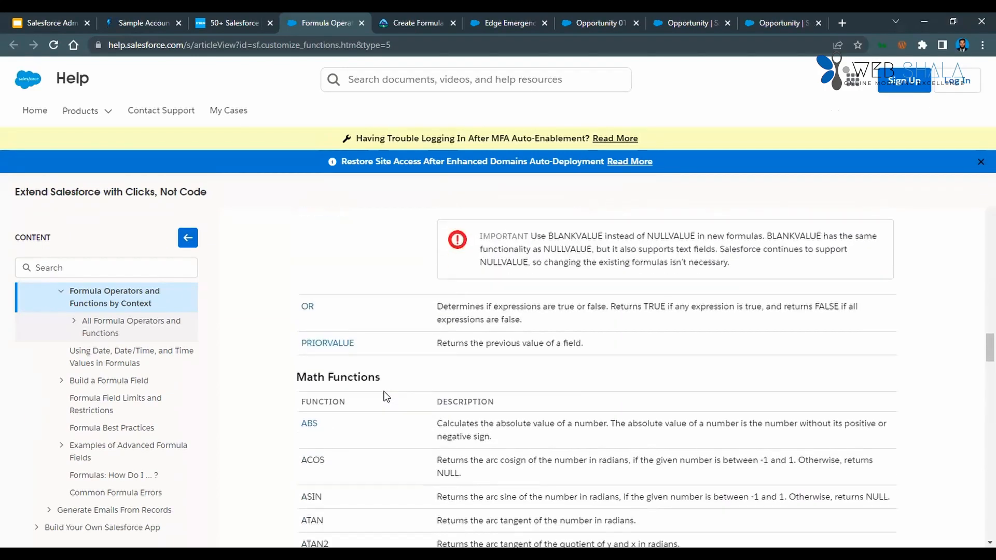
Read the Math Functions table from ABS through MFLOOR, highlighting the word "logarithm" in the LN description.
scroll(408, 386, down, 2)
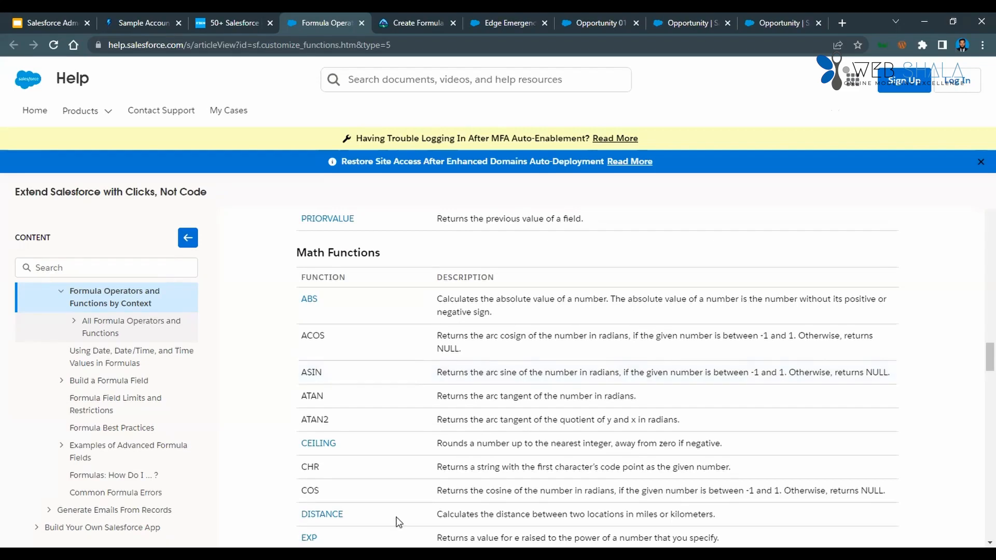
scroll(400, 460, down, 1)
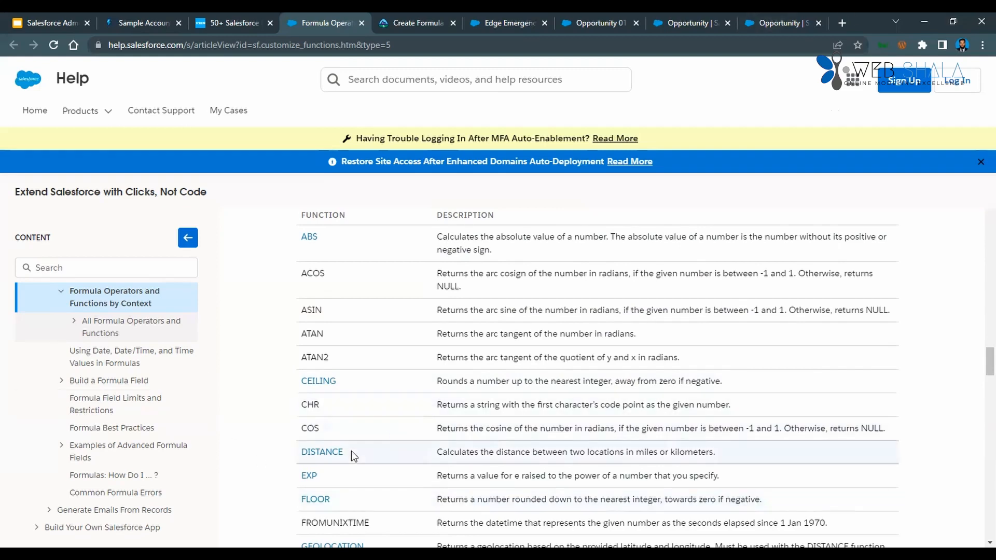
scroll(344, 493, down, 1)
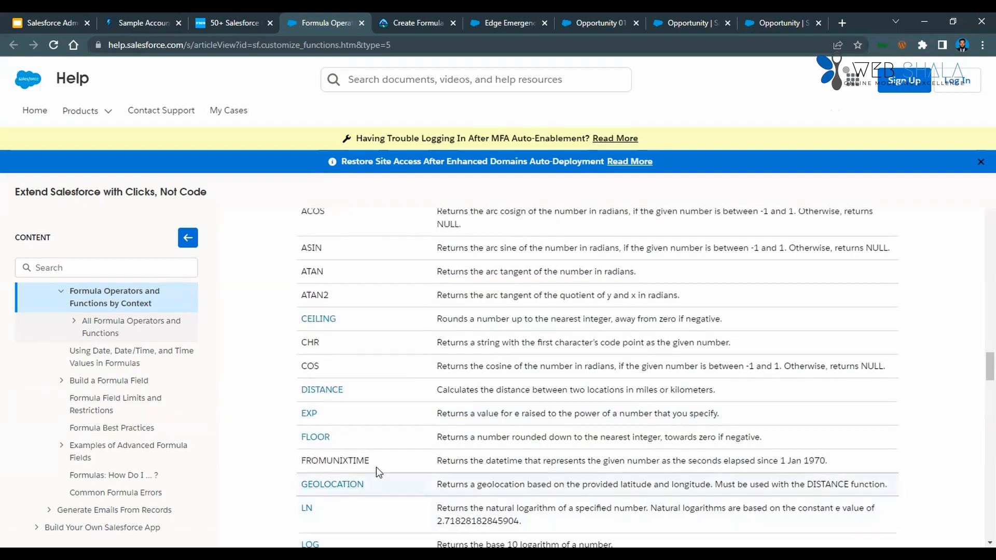
scroll(376, 467, down, 2)
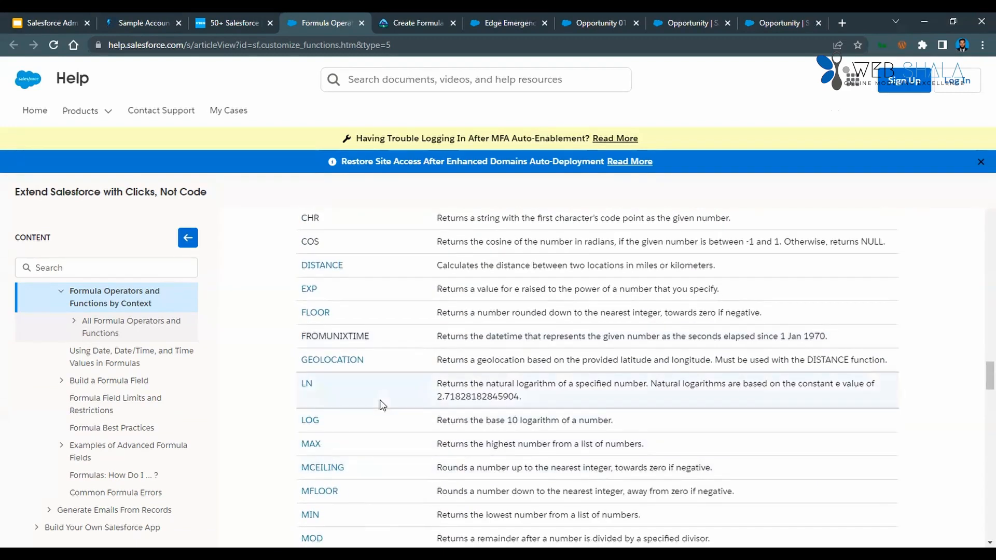
double_click(537, 384)
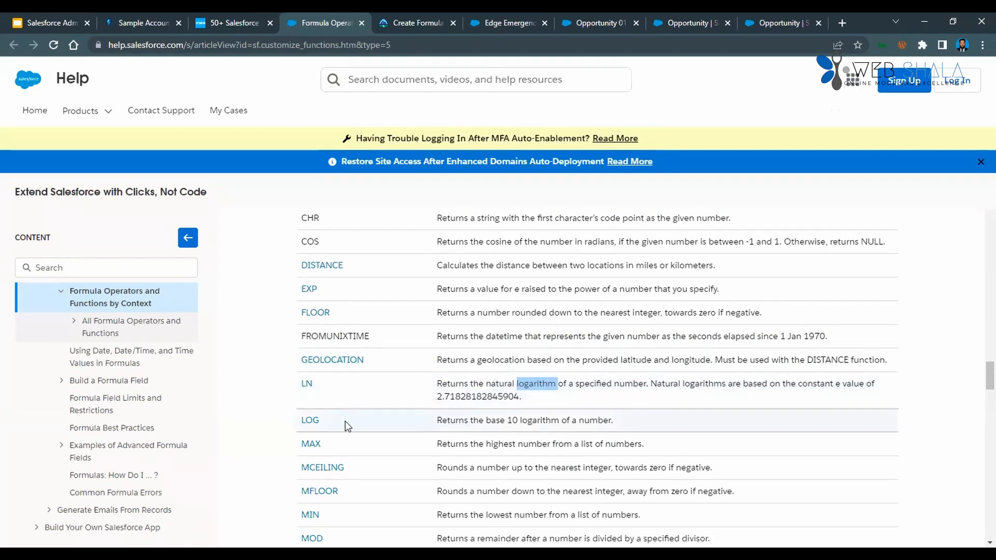
scroll(345, 421, down, 1)
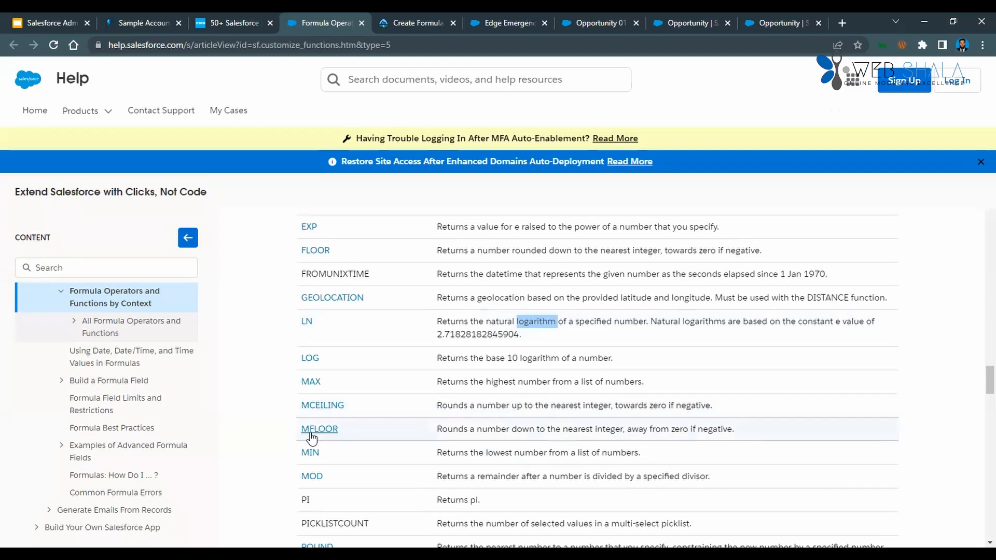
Highlight the Math Functions rows down to ROUND, look over the table again from its start, and clear the highlight.
drag(325, 475, 296, 481)
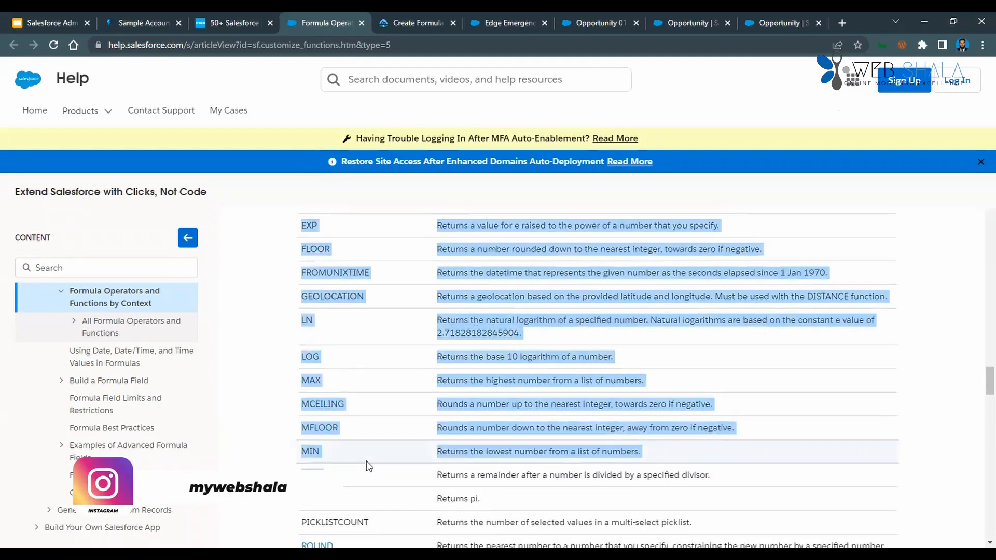
scroll(367, 461, down, 2)
drag(292, 422, 378, 438)
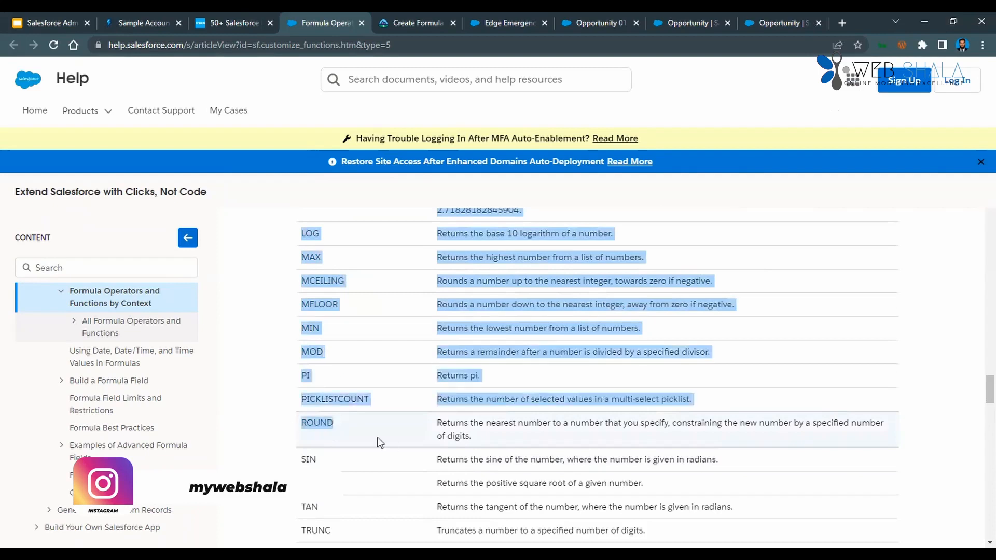
scroll(378, 438, down, 1)
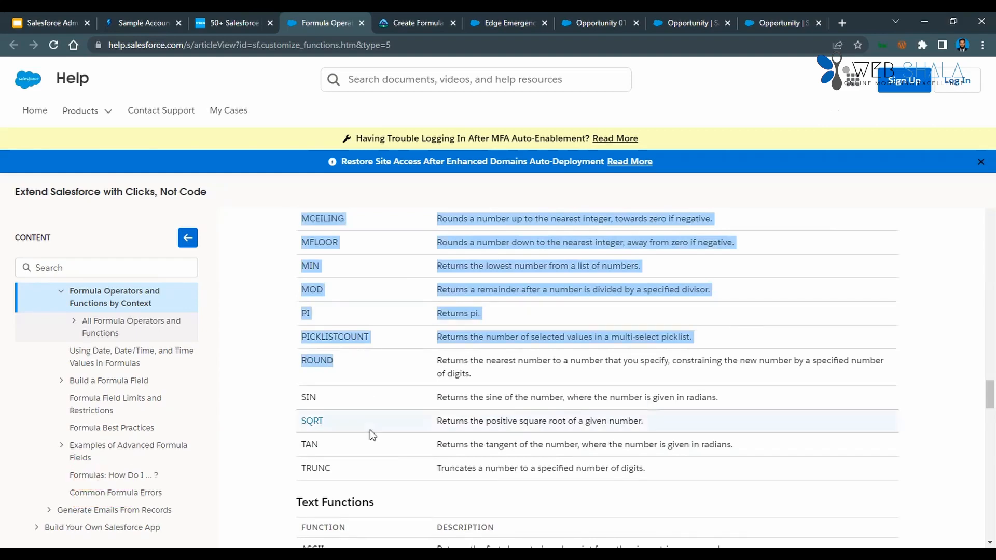
scroll(371, 434, up, 10)
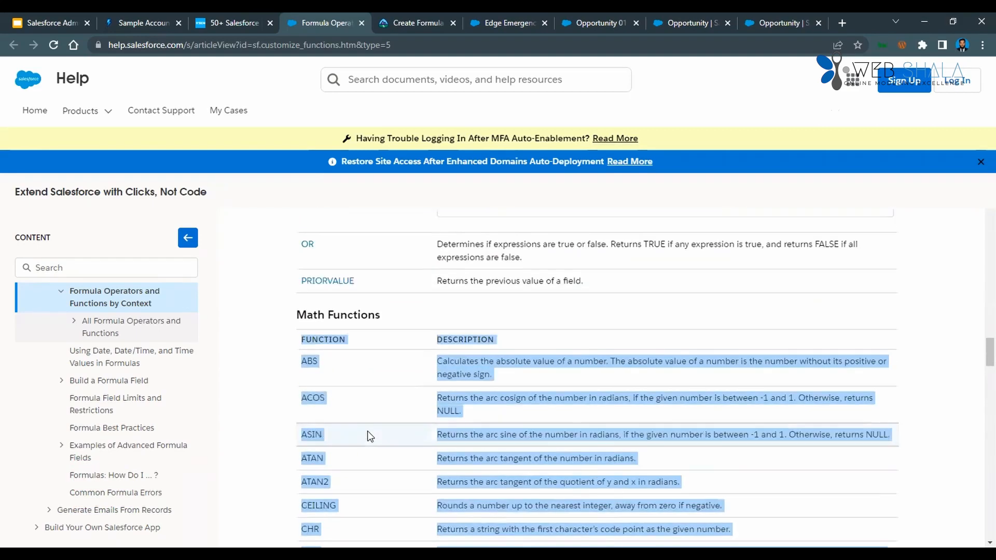
scroll(381, 395, down, 4)
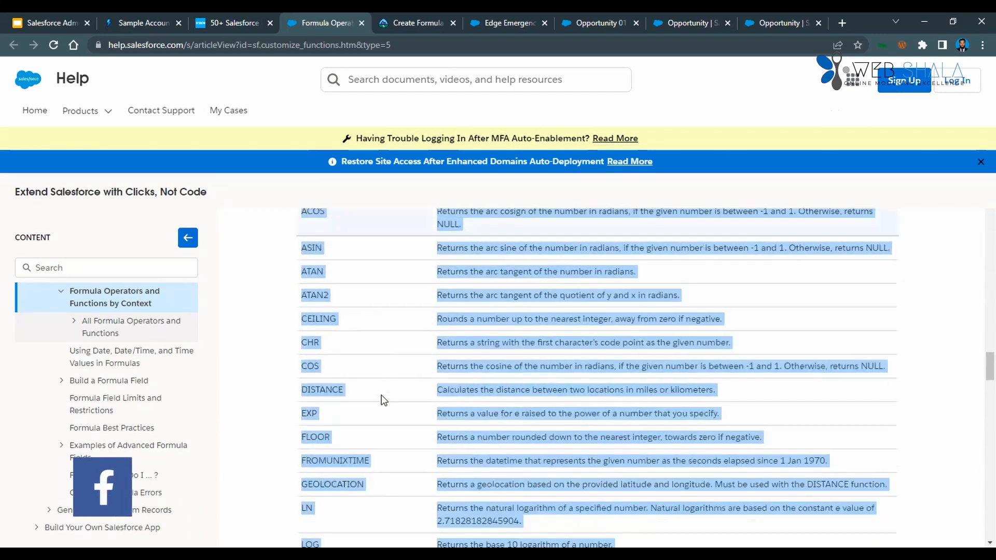
scroll(382, 395, down, 5)
click(386, 396)
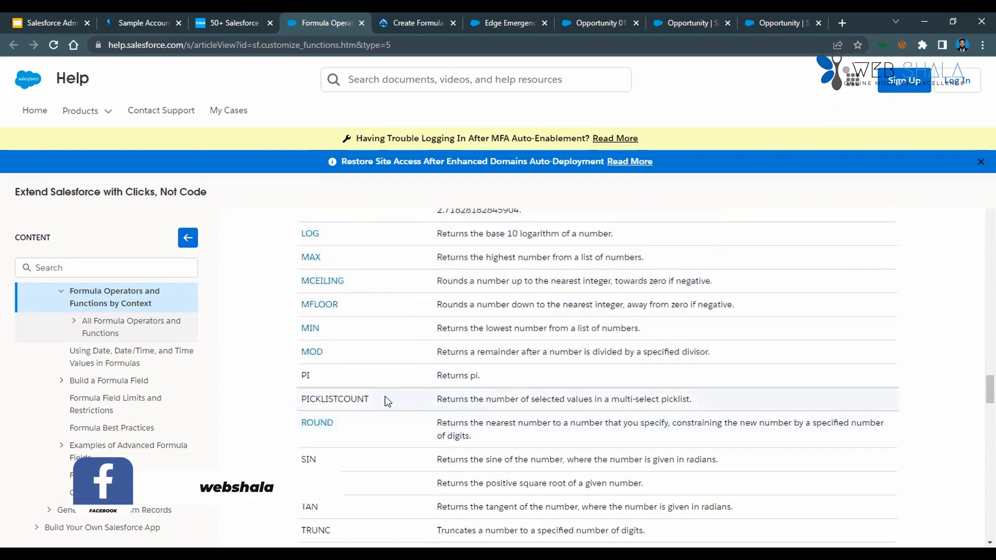
Examine the end of the Math Functions table and the Text Functions table from ASCII onward, including JSINHTMLENCODE, MID and SUBSTITUTE.
scroll(388, 409, down, 3)
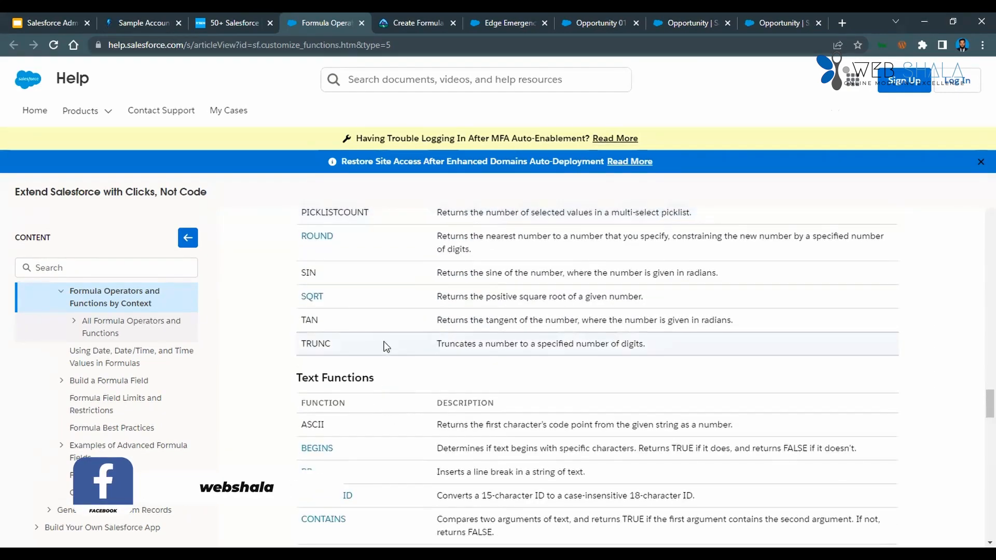
scroll(385, 346, down, 1)
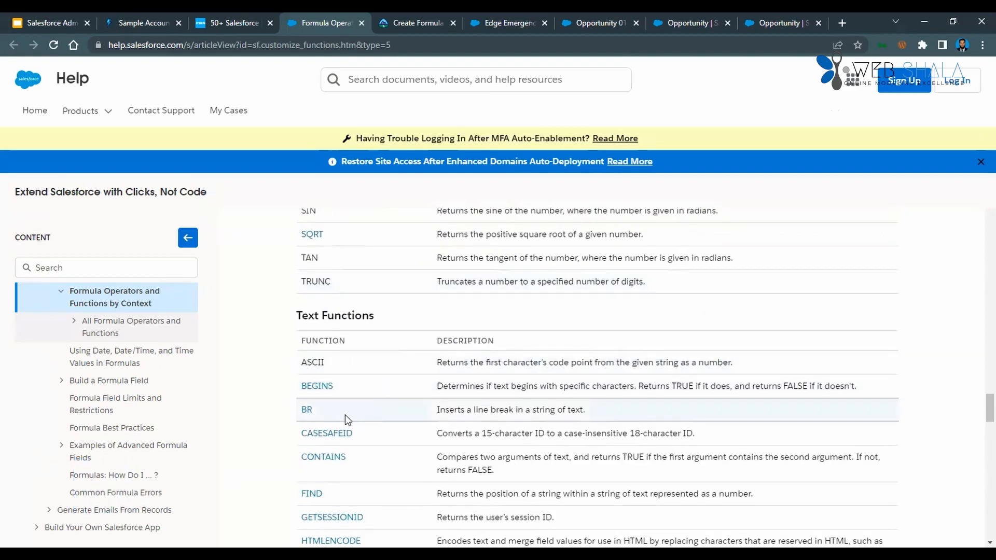
scroll(338, 413, down, 2)
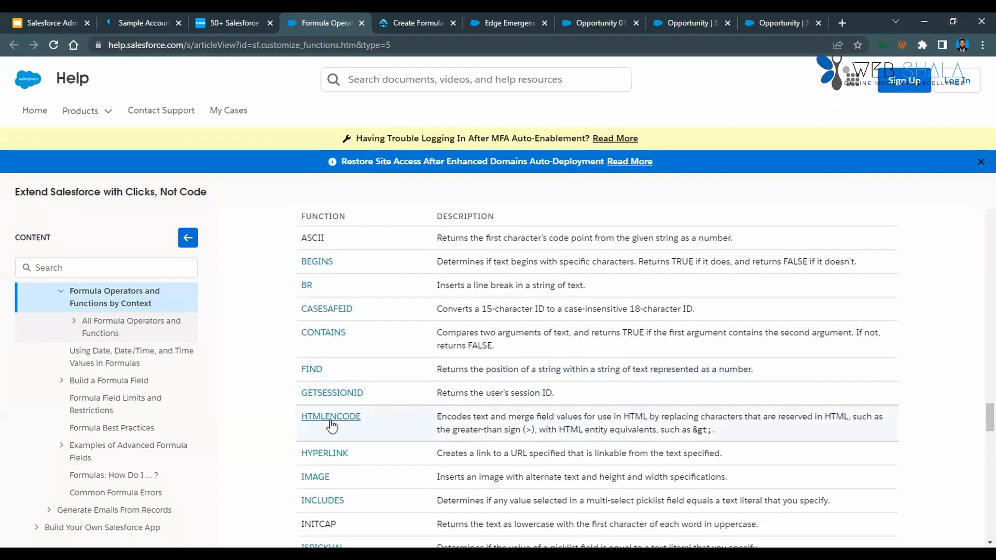
scroll(374, 419, down, 1)
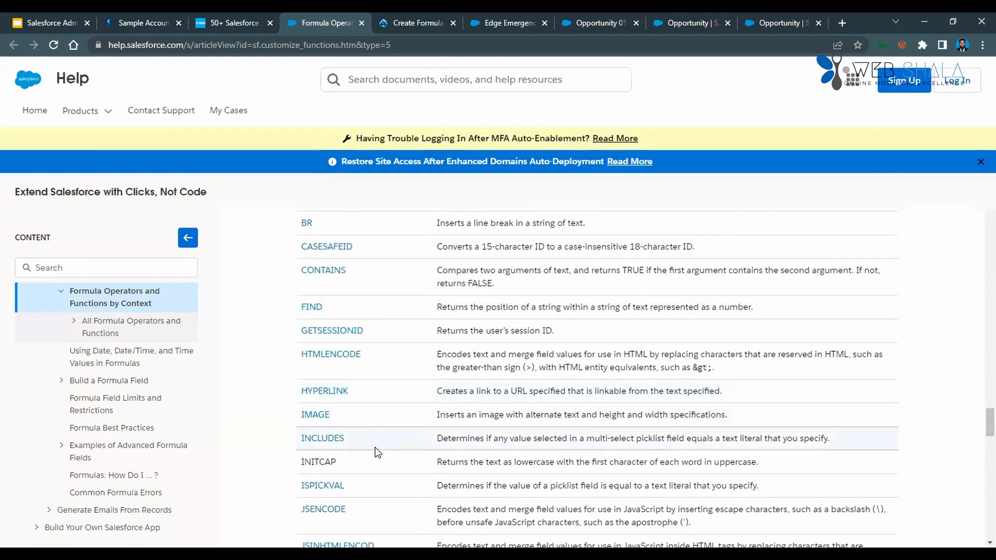
scroll(378, 454, down, 2)
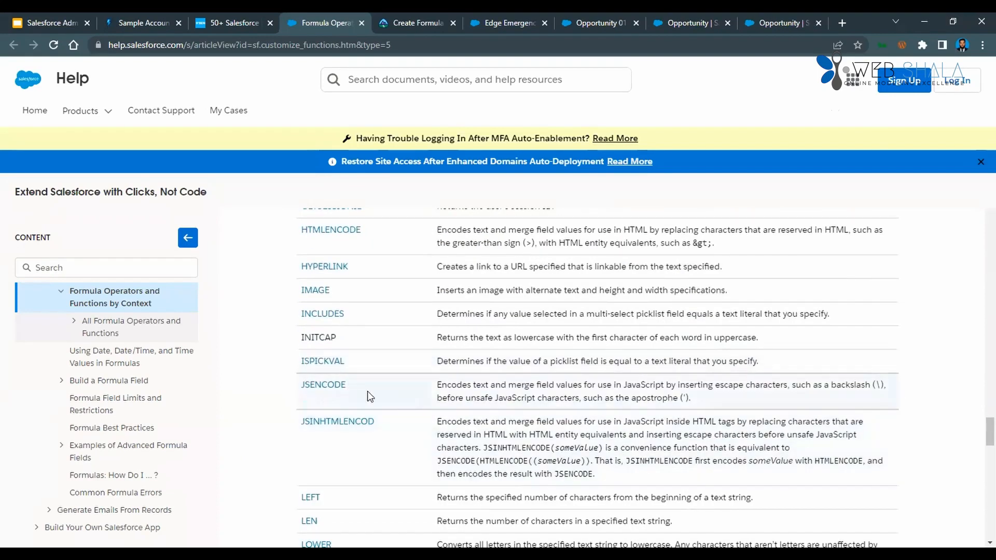
scroll(384, 447, down, 2)
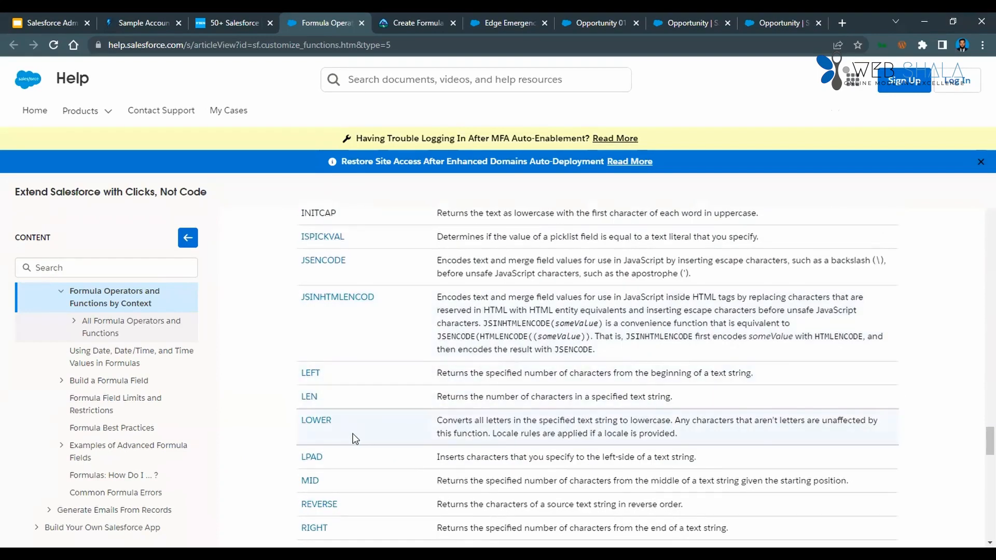
scroll(356, 438, down, 2)
scroll(375, 390, down, 3)
scroll(379, 435, down, 1)
scroll(379, 428, up, 5)
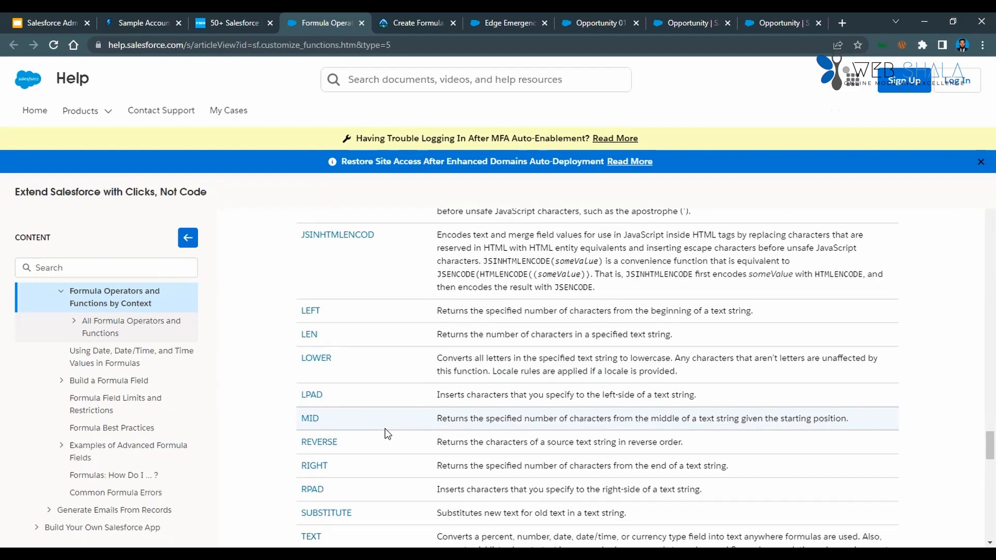
Find the Advanced Functions table near the article's end and highlight its rows from CURRENCYRATE to IMAGEPROXYURL.
scroll(385, 429, down, 20)
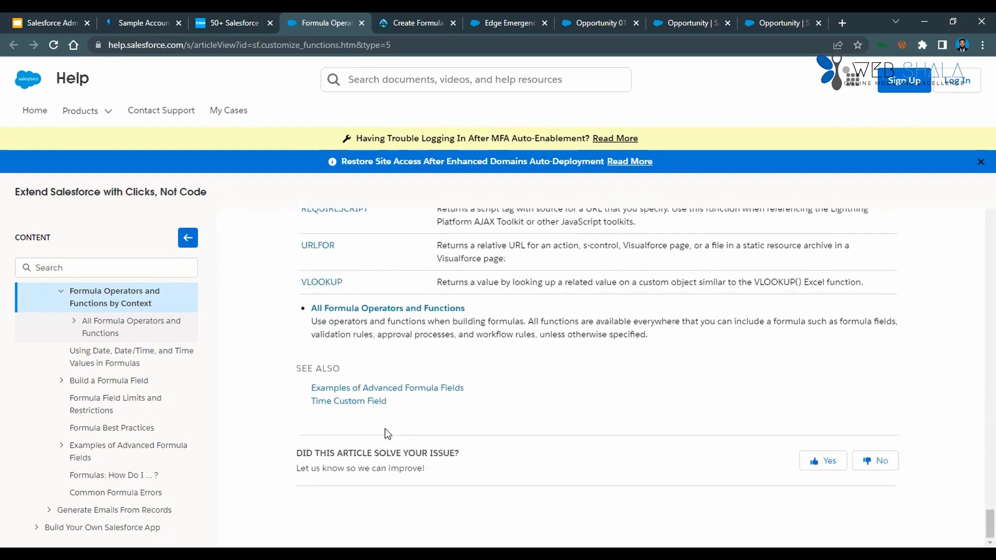
scroll(400, 407, up, 7)
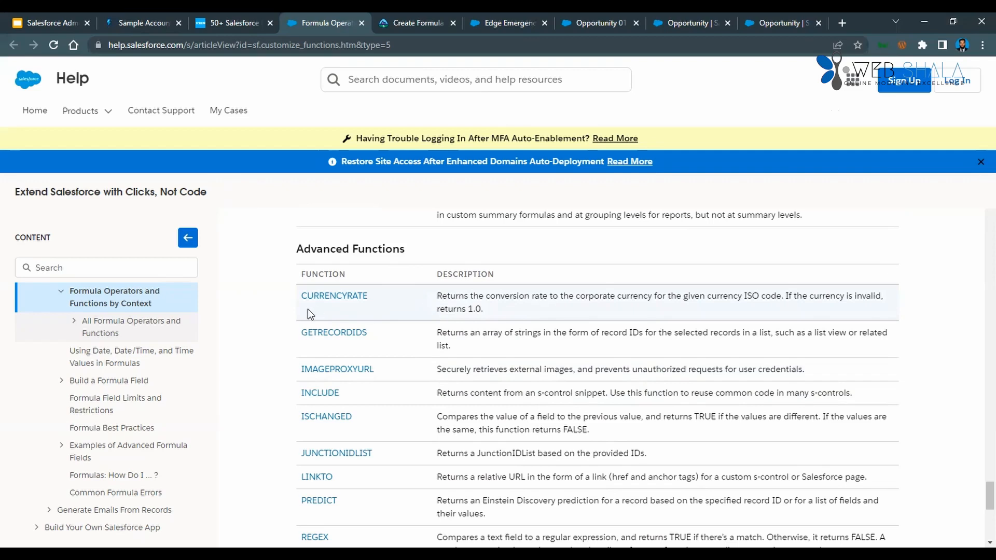
drag(299, 296, 404, 336)
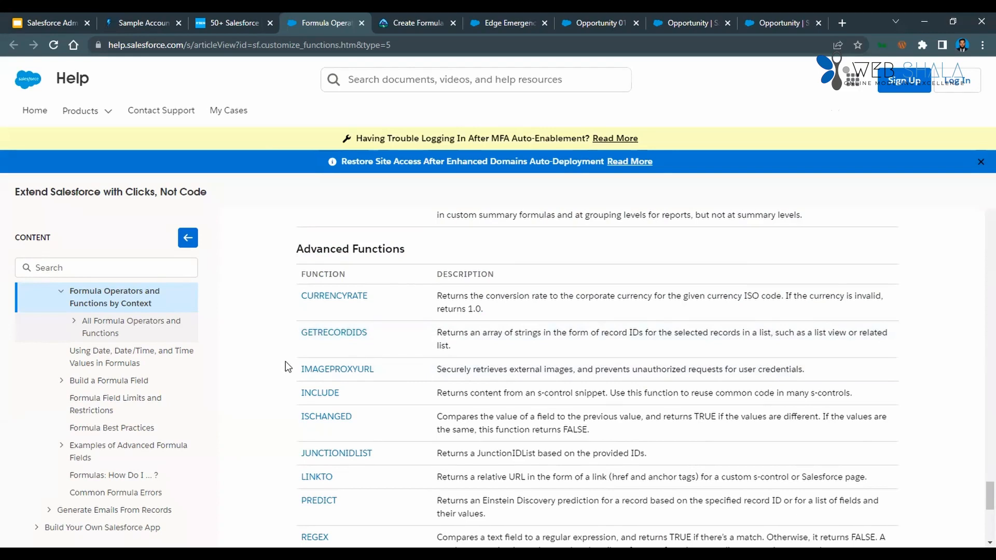
drag(285, 361, 419, 362)
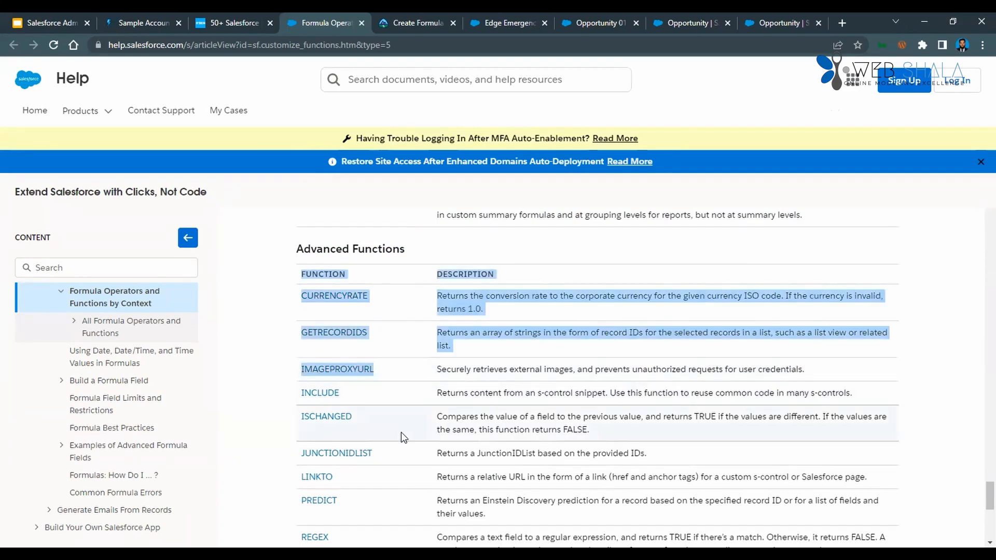
Read the rest of the Advanced Functions table through VLOOKUP and the See Also links, highlighting the REGEX function name.
scroll(401, 432, down, 1)
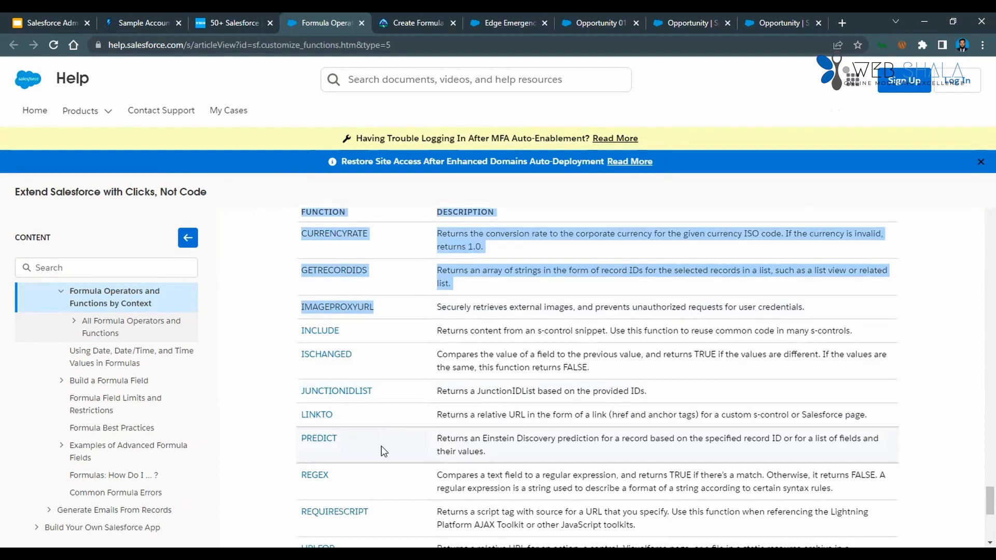
scroll(384, 451, down, 1)
shift+click(414, 413)
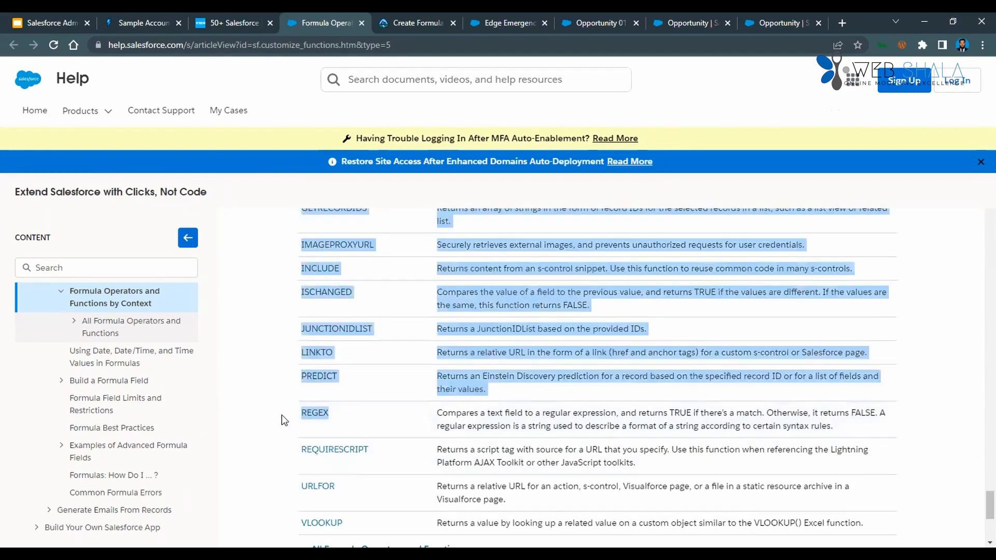
click(413, 411)
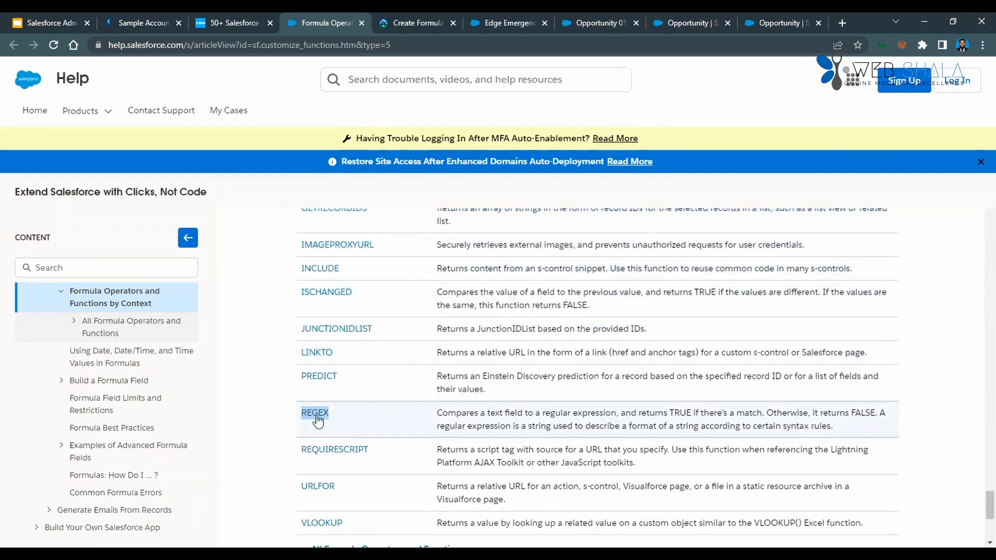
scroll(377, 434, down, 1)
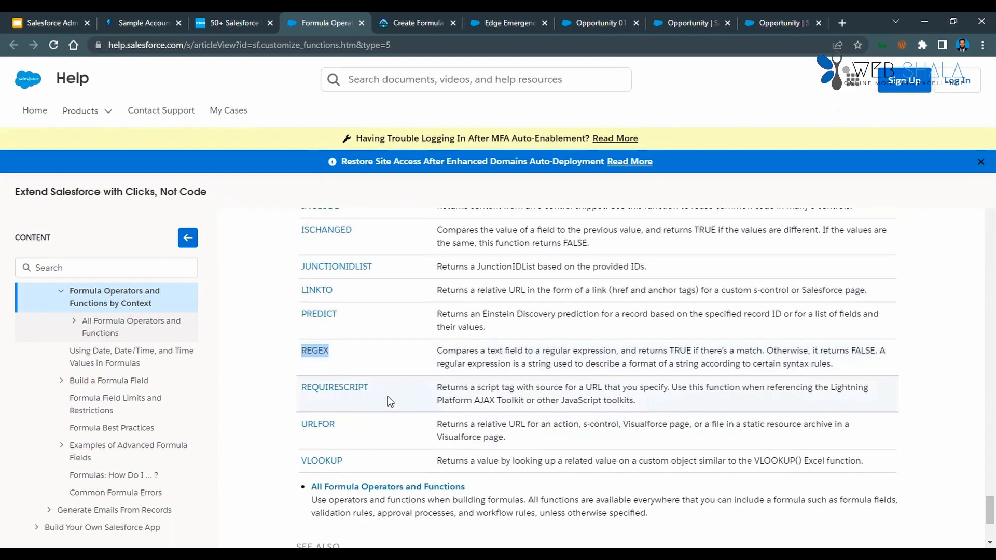
scroll(363, 432, down, 1)
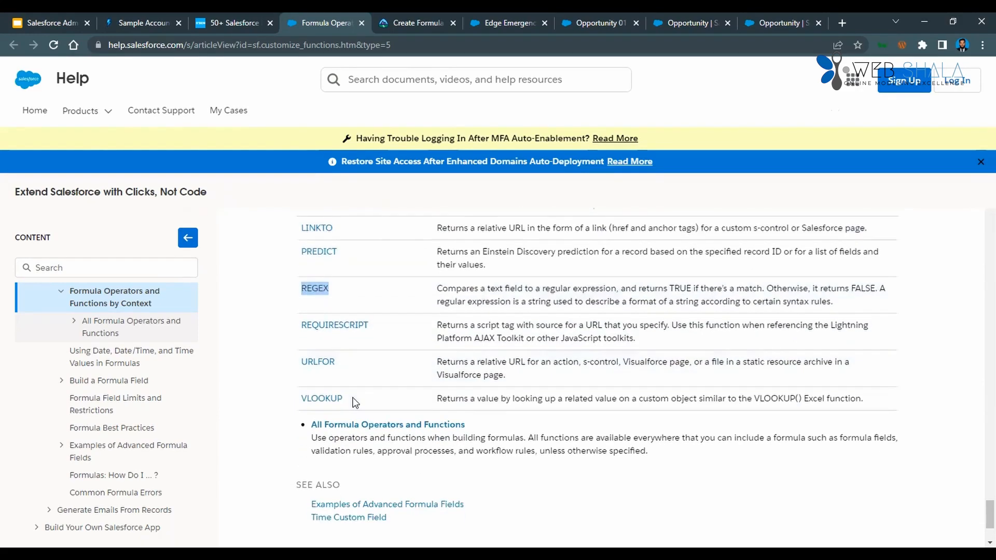
scroll(392, 439, down, 1)
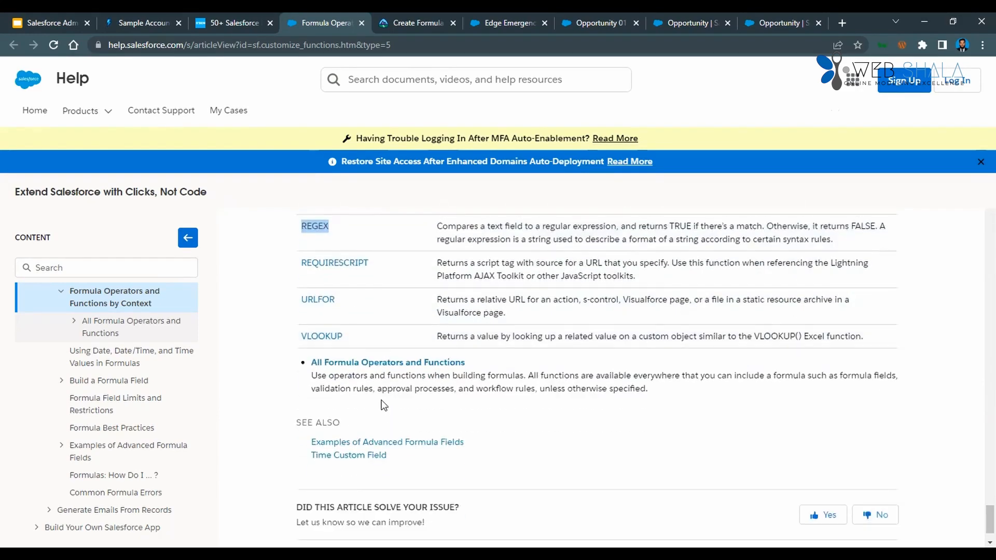
Return to the start of the article and skim its operator and function tables again down to Math Functions.
scroll(383, 408, up, 5)
scroll(384, 409, up, 15)
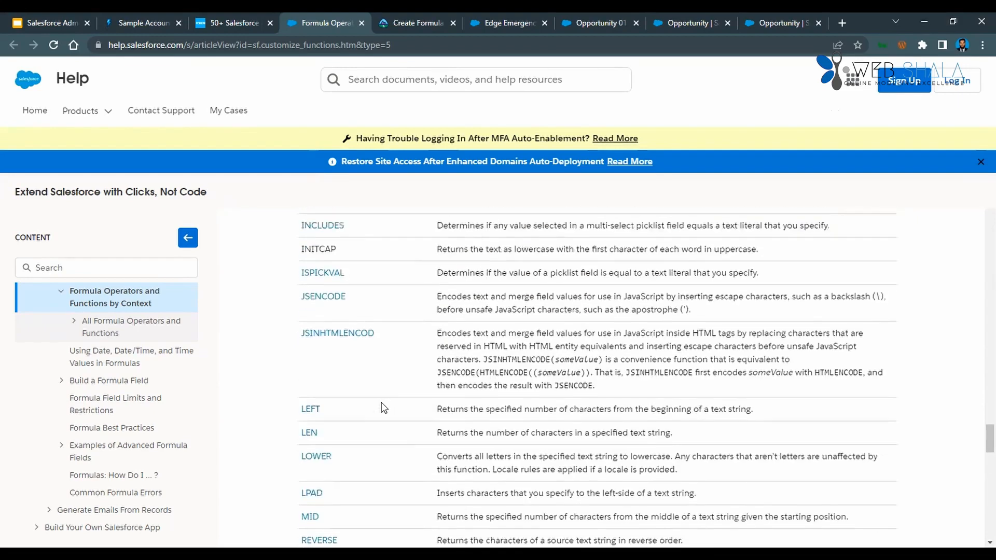
scroll(384, 410, up, 20)
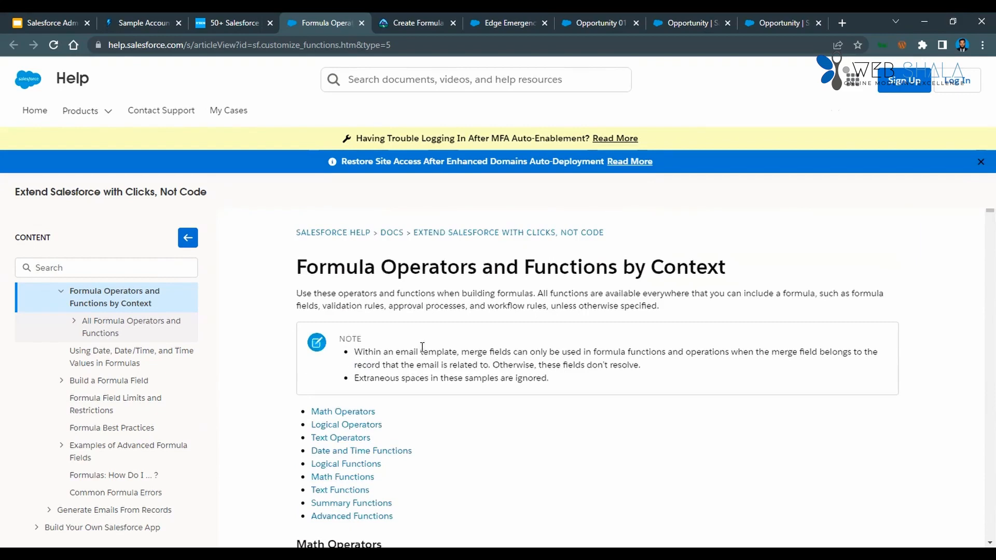
scroll(440, 389, down, 3)
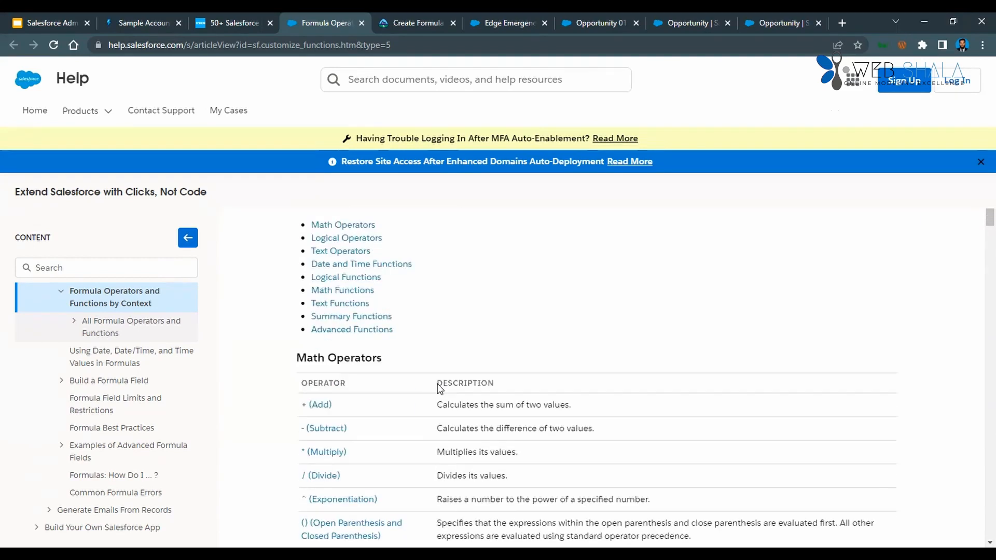
scroll(389, 386, down, 8)
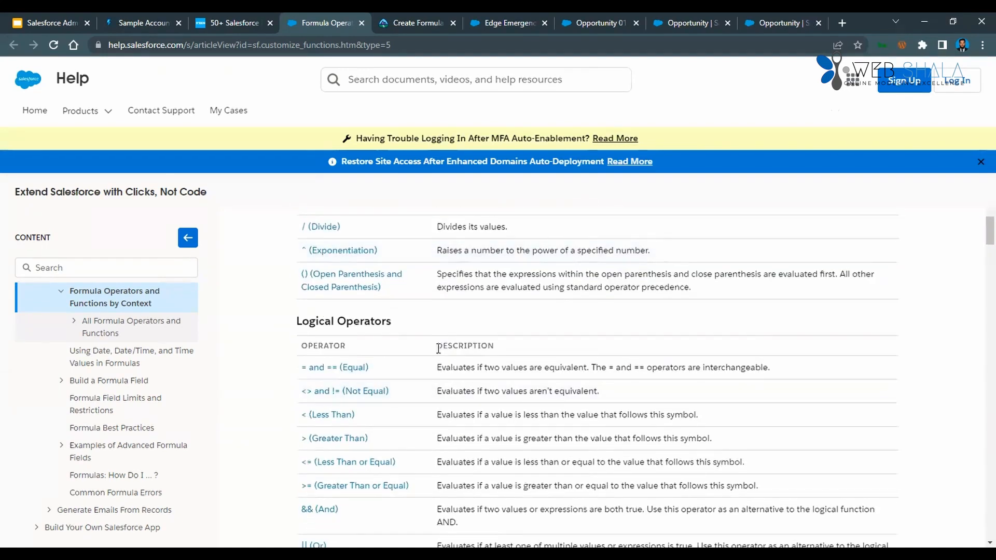
scroll(391, 369, down, 4)
scroll(394, 330, up, 2)
scroll(396, 330, down, 10)
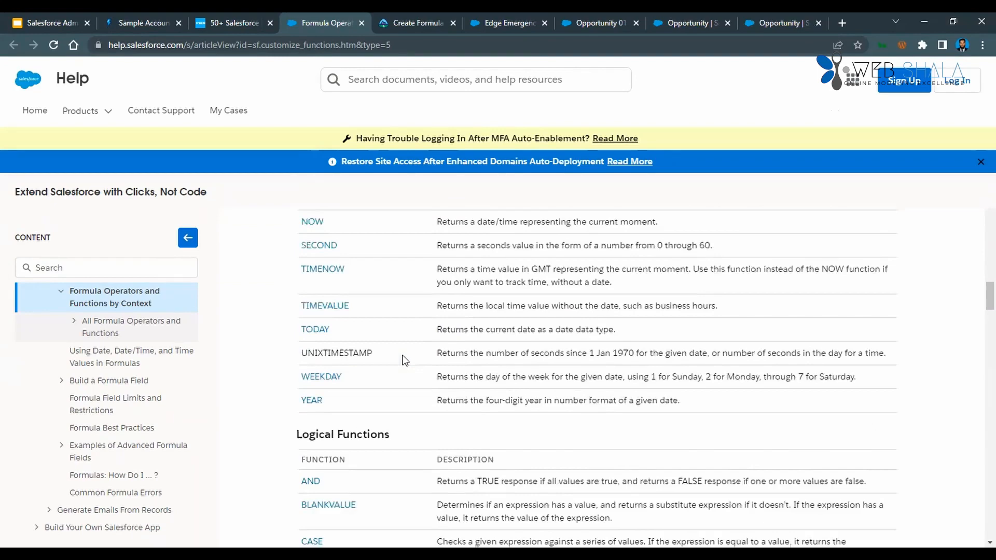
scroll(376, 347, down, 15)
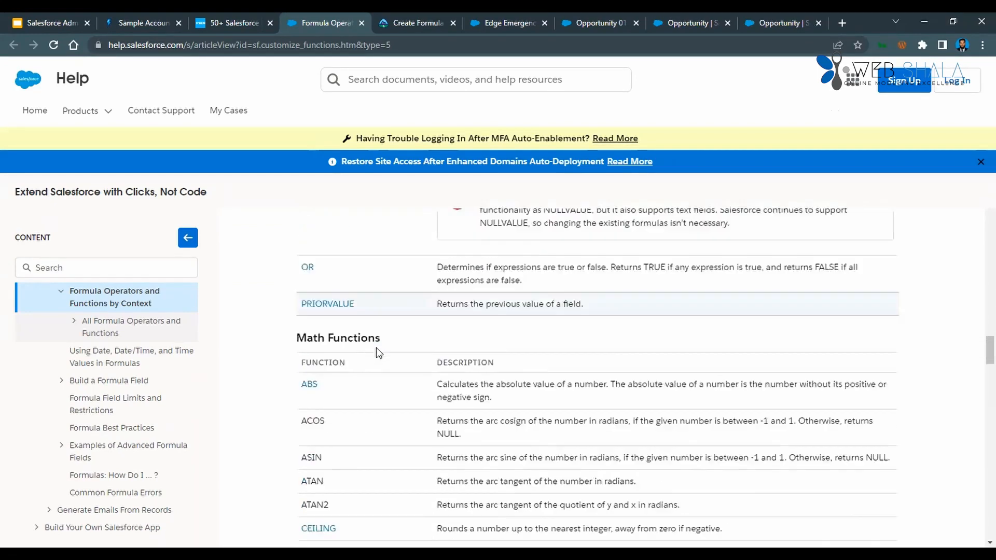
Skim the remaining function tables from Math Functions through Text, Summary and Advanced Functions to the See Also links.
scroll(376, 349, down, 14)
scroll(376, 349, up, 3)
scroll(376, 349, up, 2)
scroll(375, 350, down, 20)
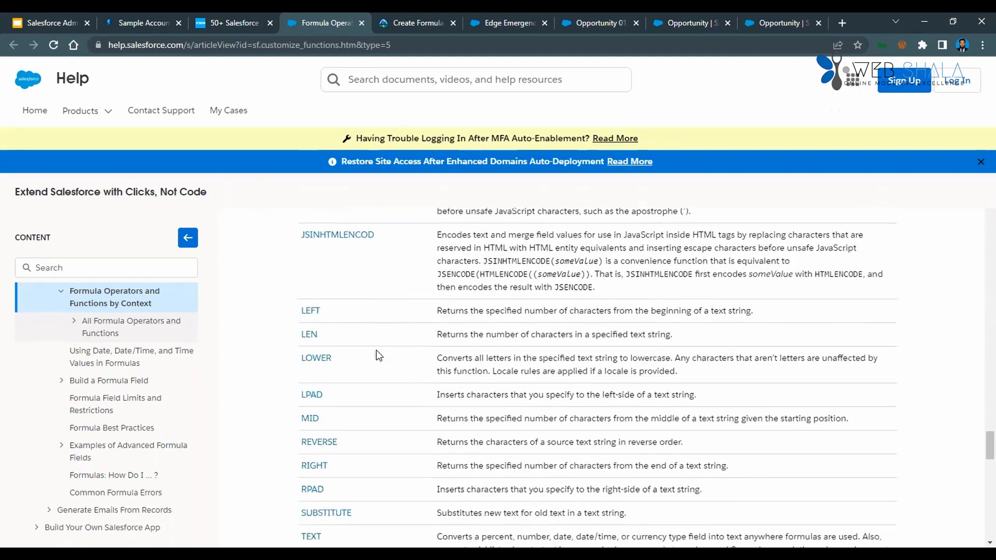
scroll(376, 351, down, 6)
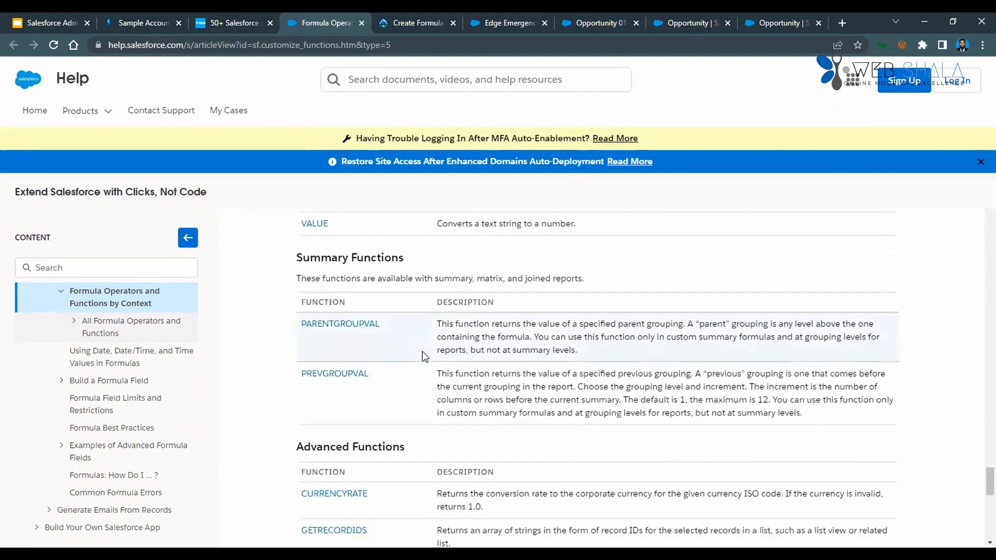
scroll(407, 351, down, 8)
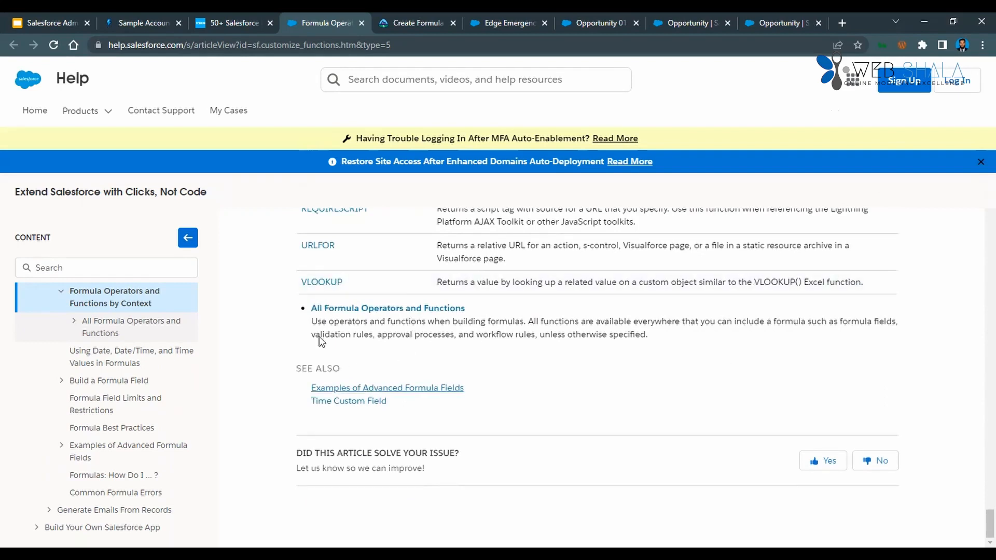
Switch to the Salesforce Ben formula examples article and highlight the IF formula under Calculate Basic Commission on Opportunities.
click(236, 24)
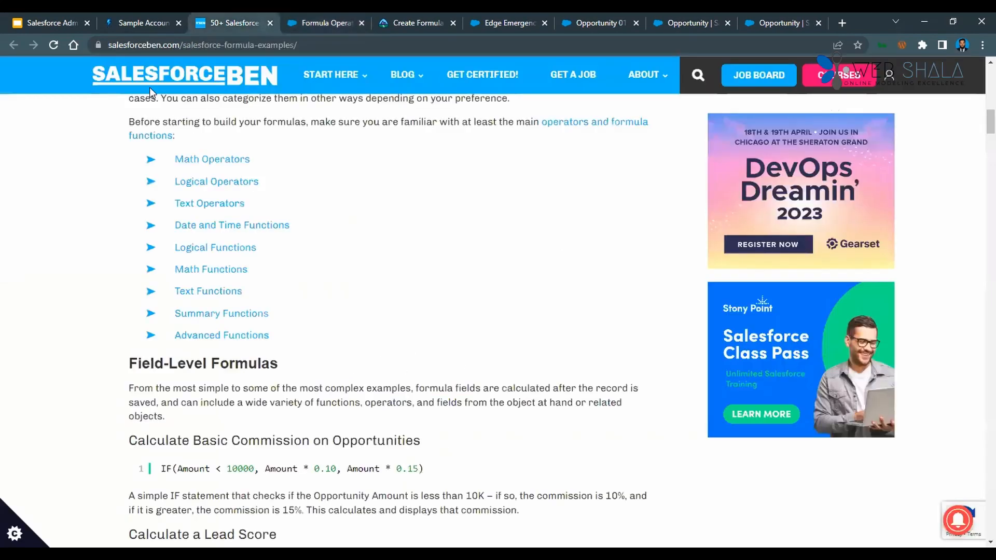
scroll(294, 388, down, 2)
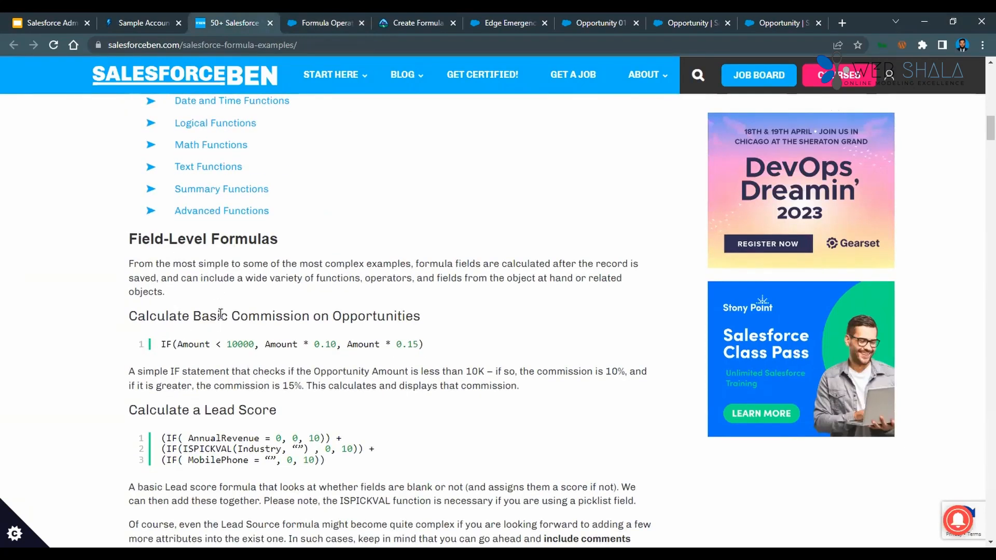
double_click(275, 317)
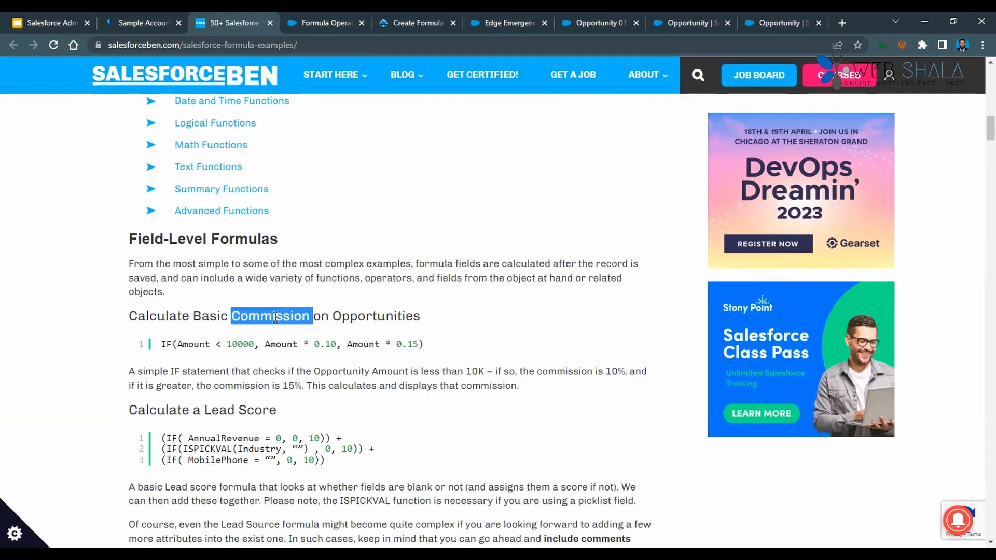
double_click(234, 343)
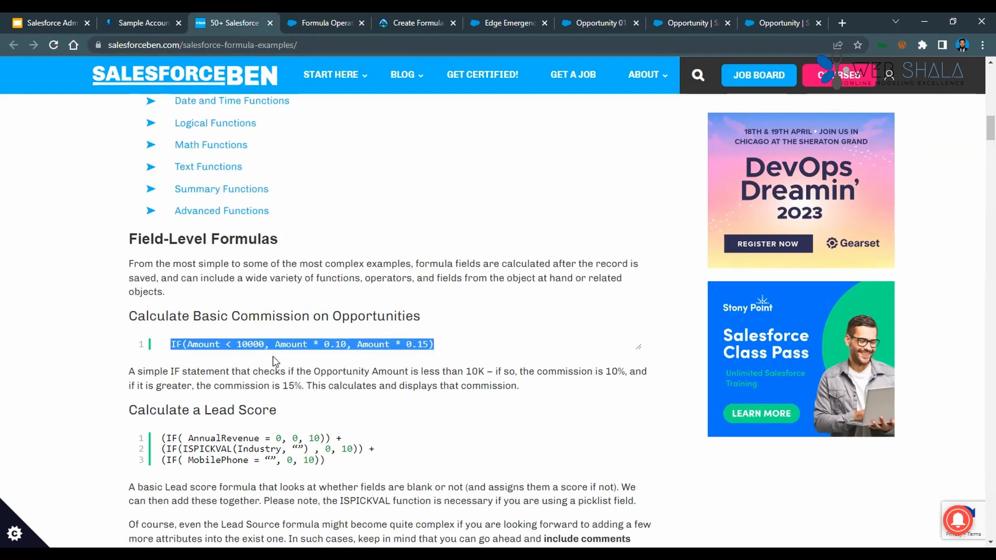
click(276, 361)
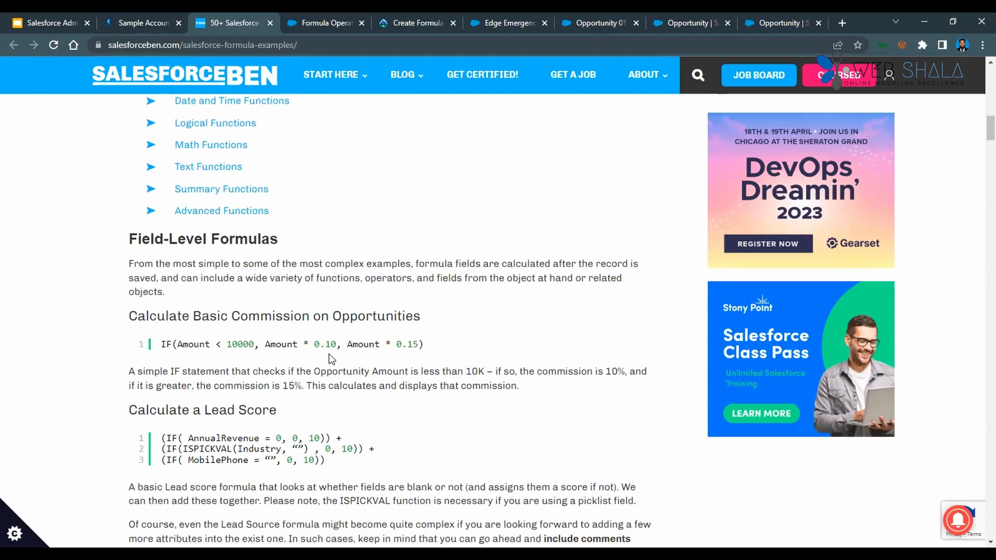
Highlight the whole formula under Calculate a Lead Score, then the plus sign ending its second line.
scroll(331, 358, down, 1)
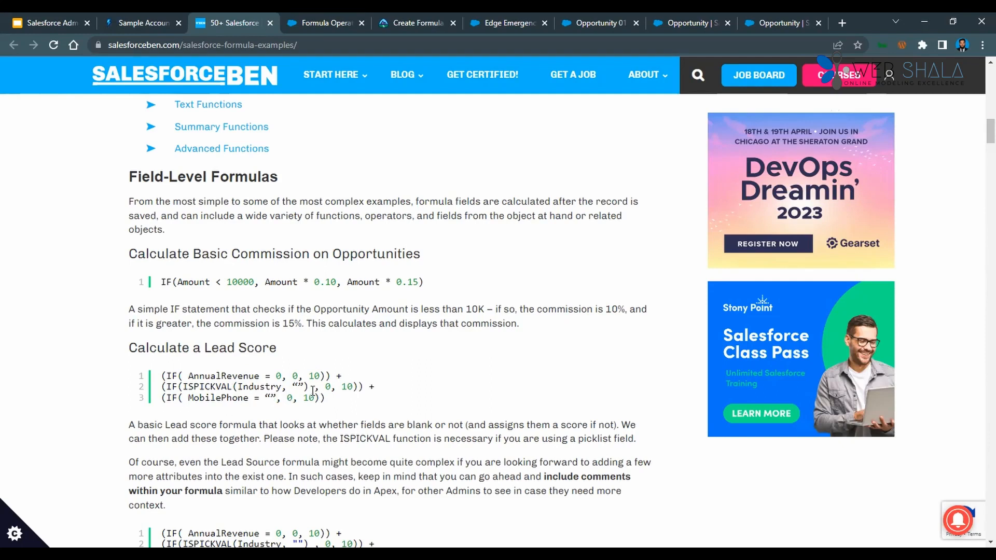
drag(332, 400, 156, 384)
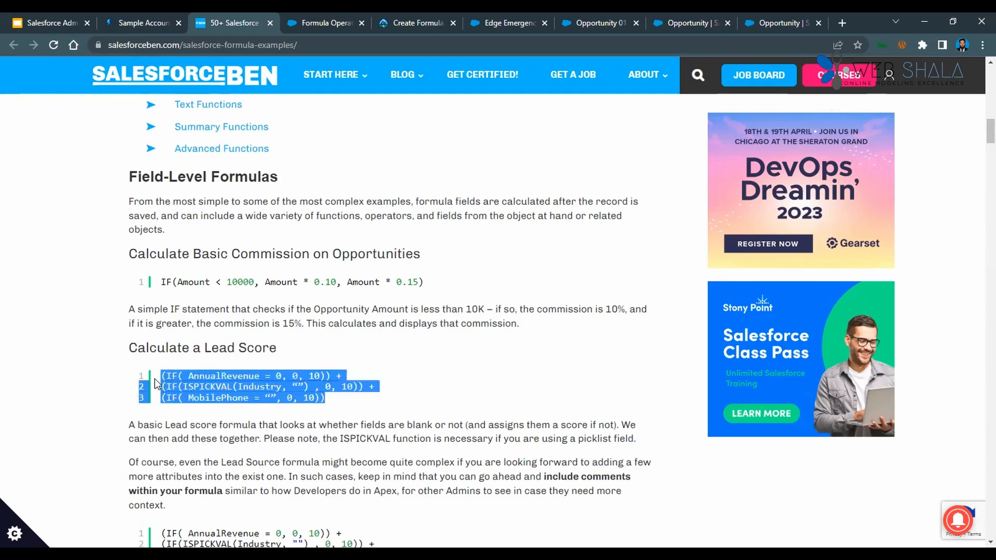
click(380, 401)
drag(332, 376, 375, 388)
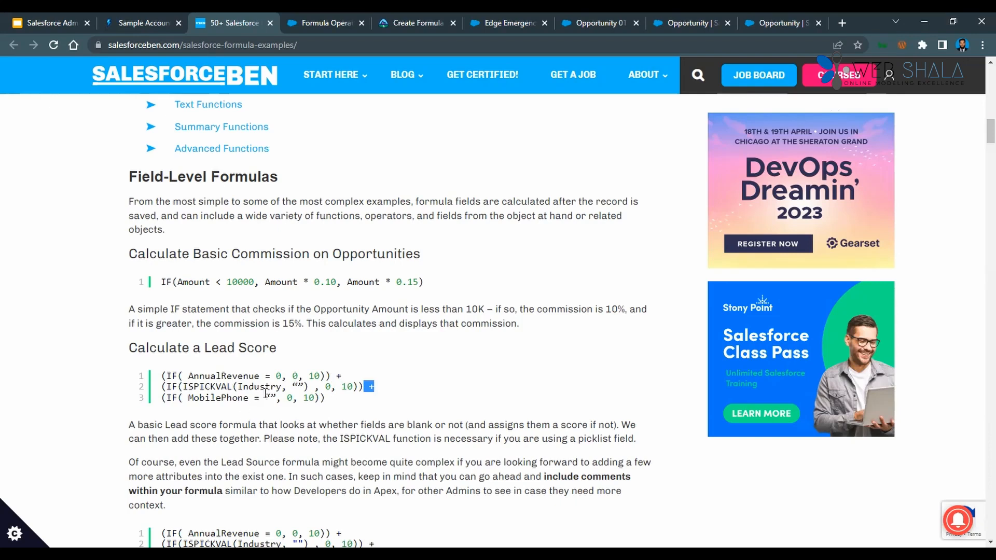
scroll(311, 384, down, 1)
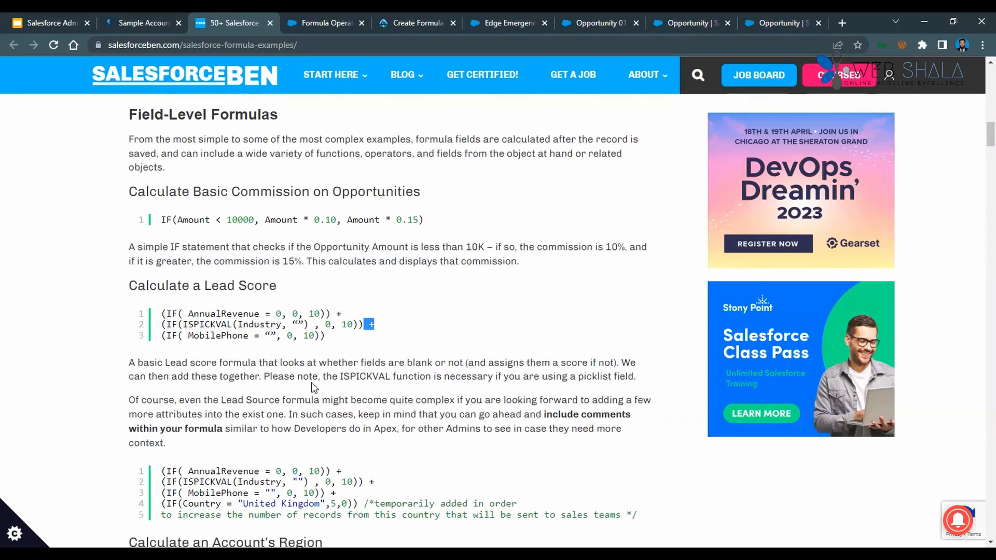
Examine the commented Lead Score variant, then highlight the AnnualRevenue, Industry and MobilePhone IF conditions in the basic Lead Score formula one by one.
scroll(314, 388, down, 1)
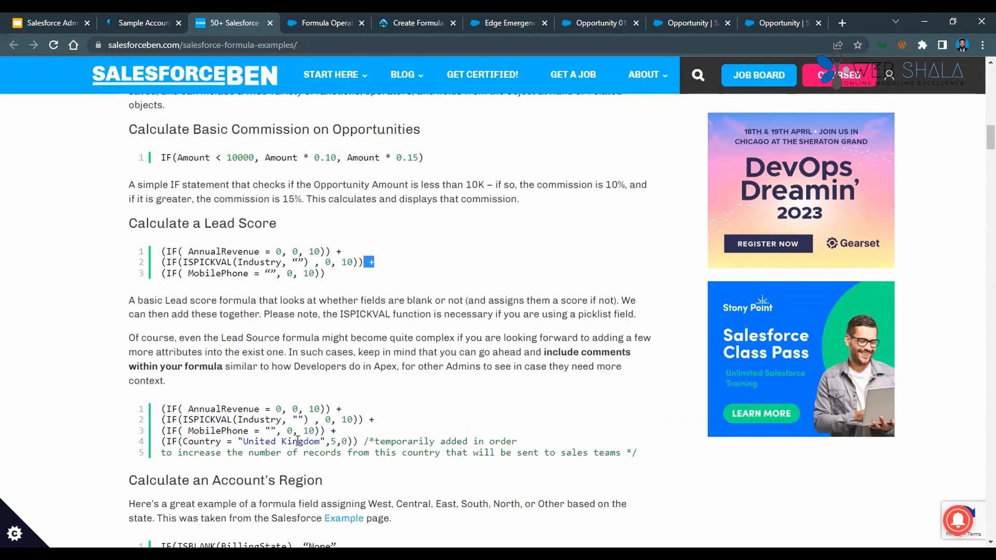
click(339, 440)
drag(162, 408, 386, 436)
click(202, 406)
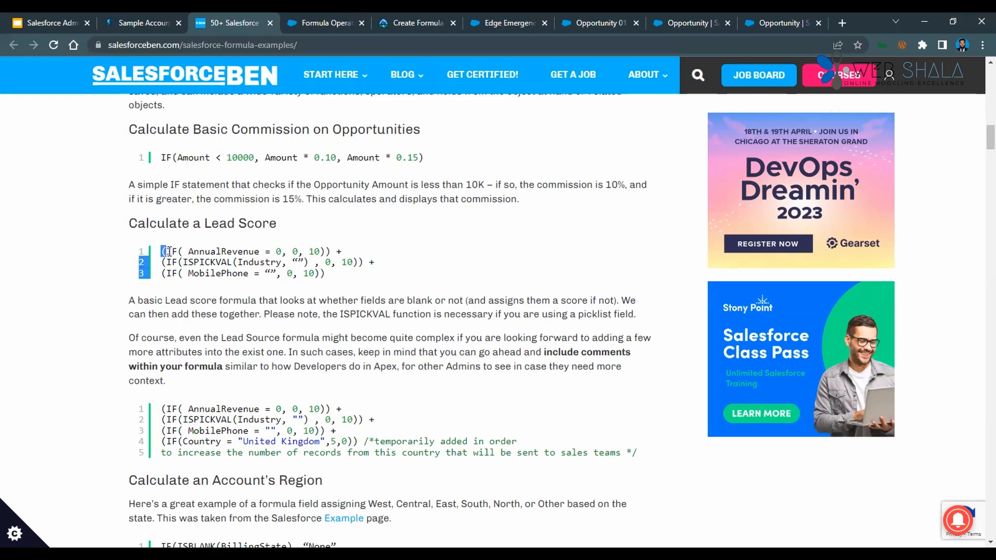
drag(170, 251, 321, 249)
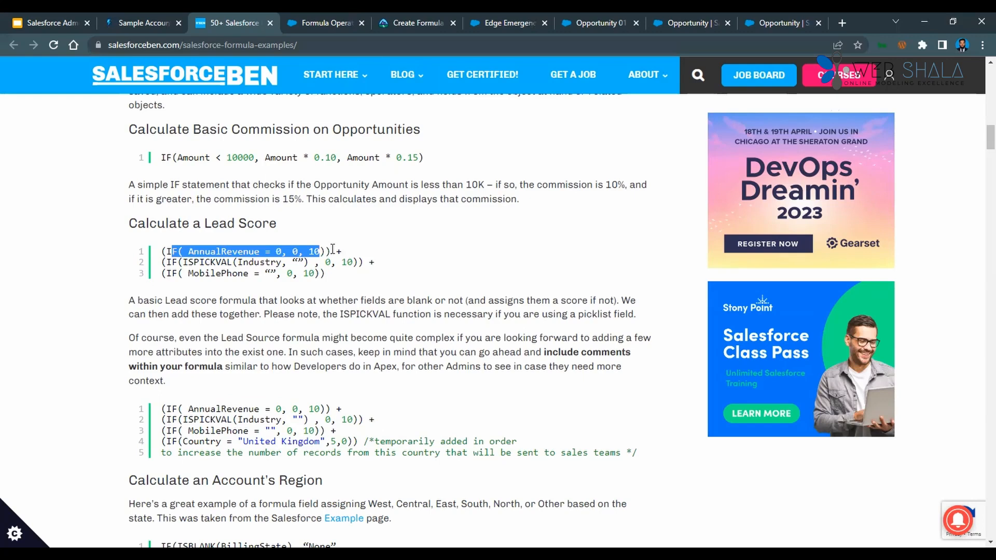
drag(166, 262, 364, 262)
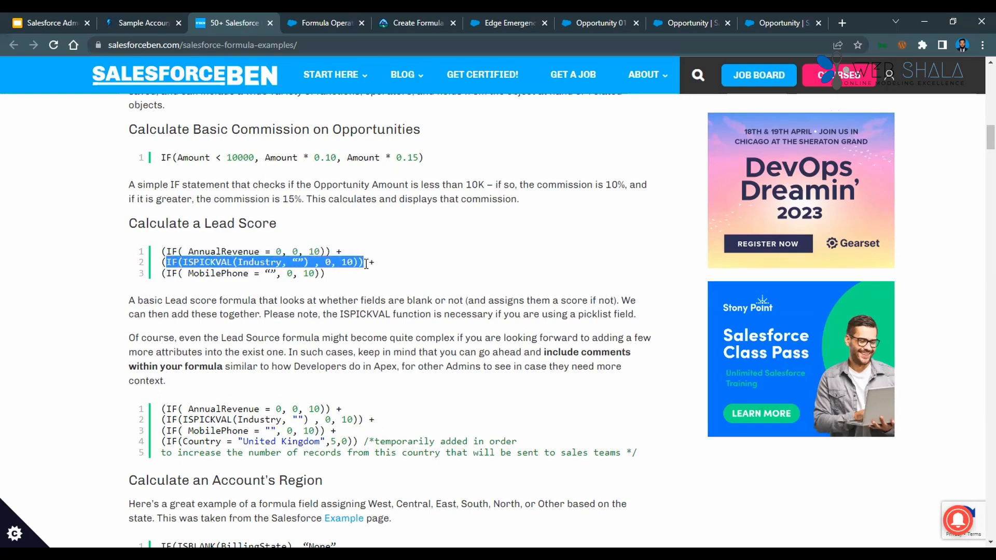
drag(167, 273, 320, 273)
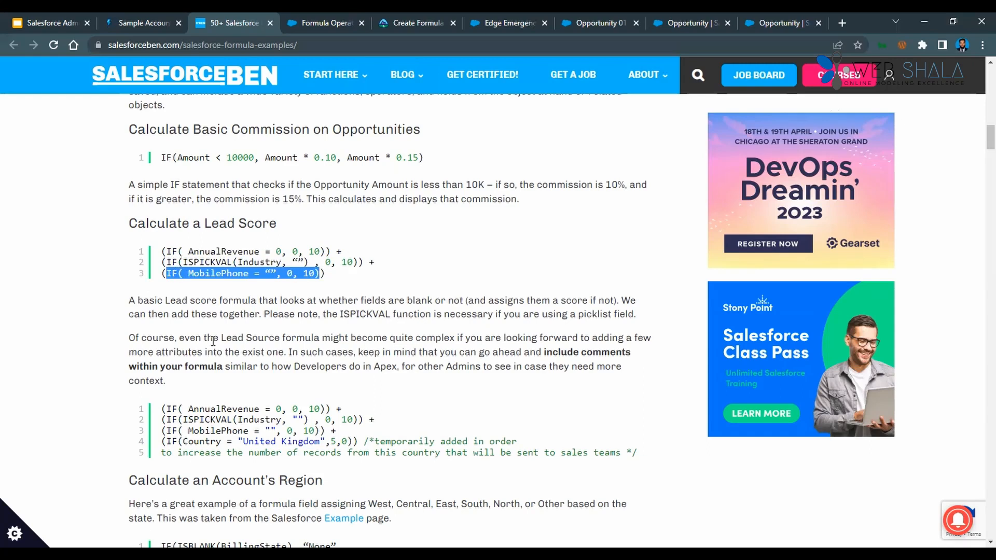
Read the Calculate an Account's Region example and compare it with Account Region on Salesforce's Sample Account Management Formulas page.
scroll(216, 387, down, 1)
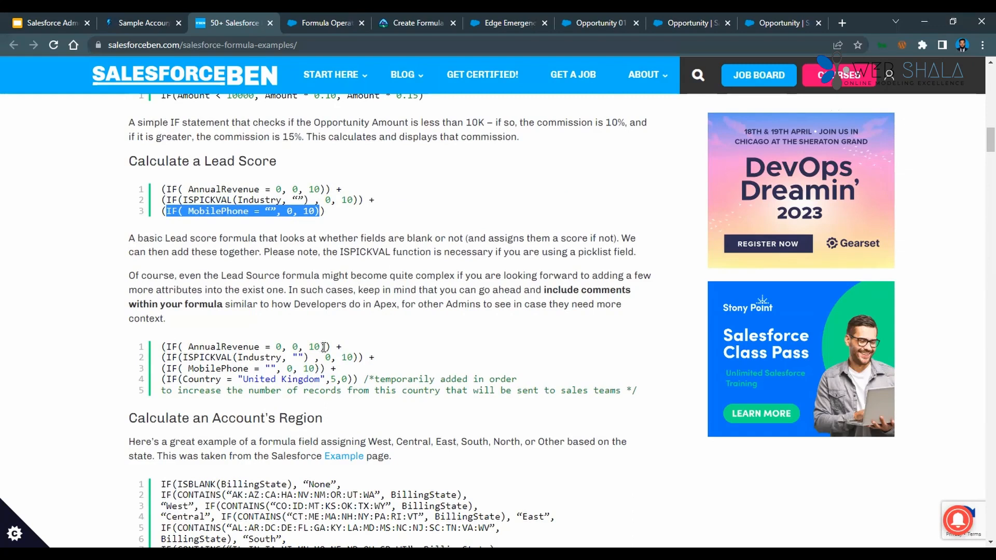
scroll(262, 362, down, 2)
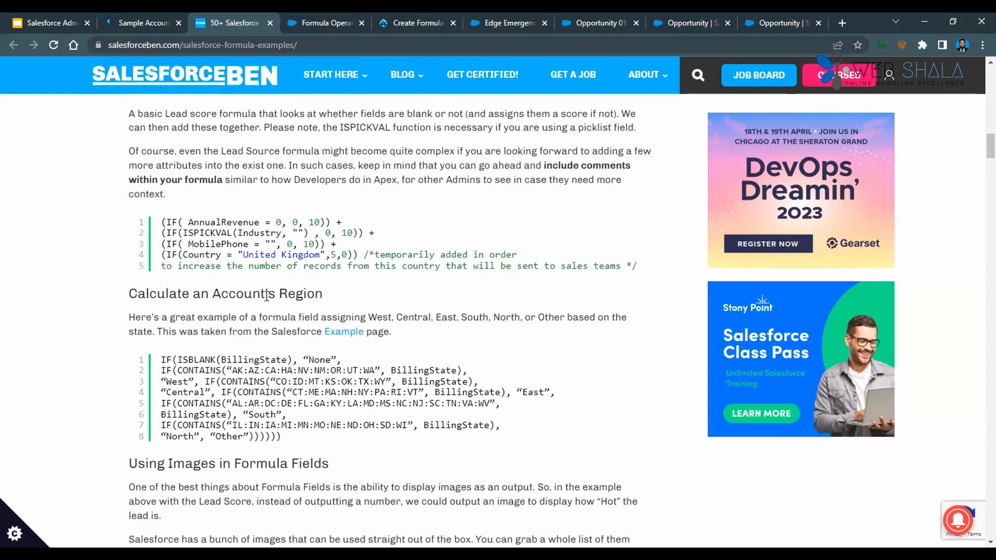
scroll(266, 296, down, 1)
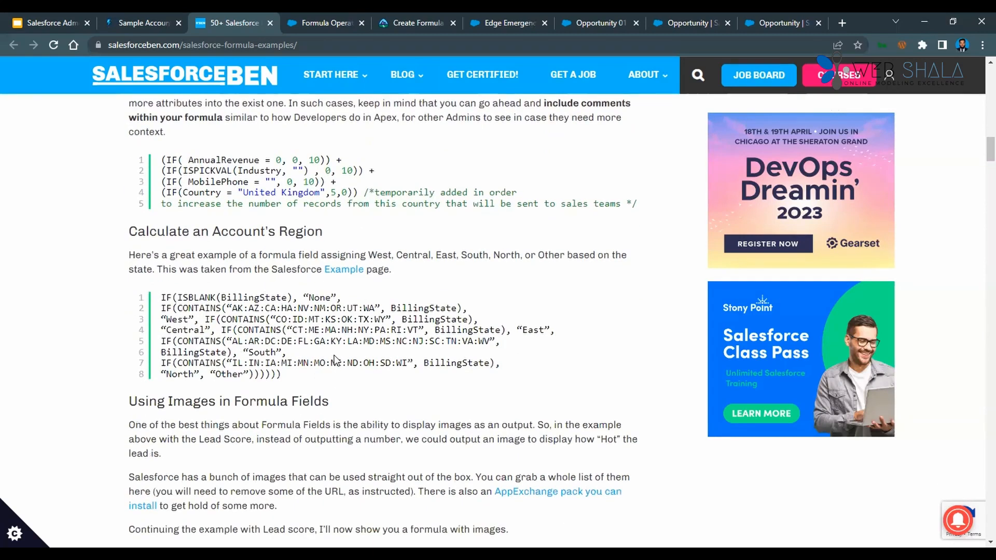
click(138, 22)
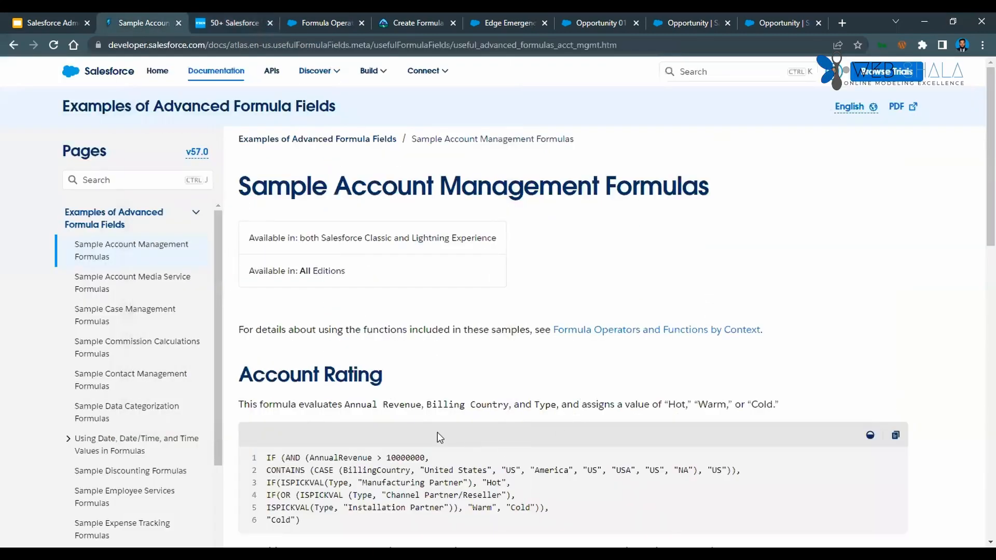
scroll(438, 434, down, 1)
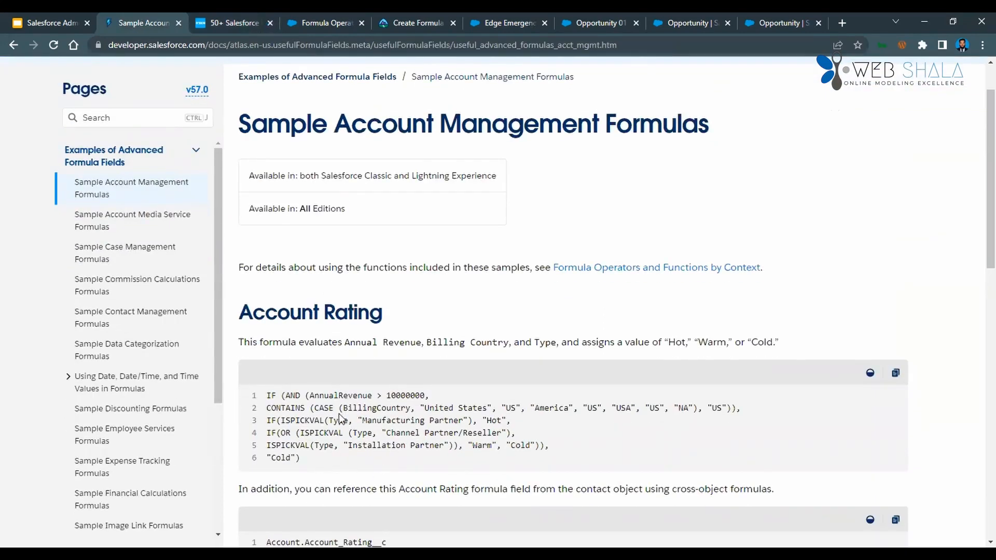
scroll(338, 413, down, 6)
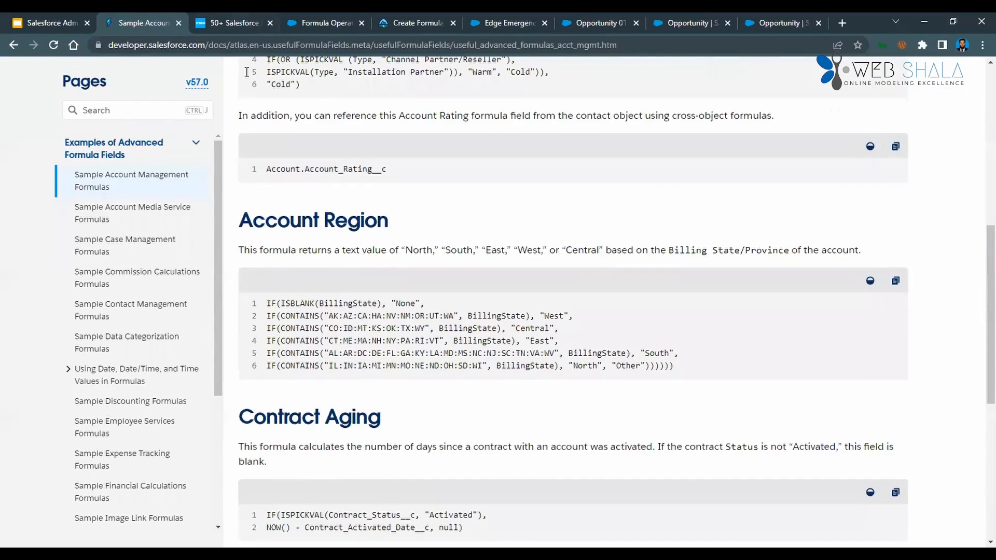
key(ctrl+Tab)
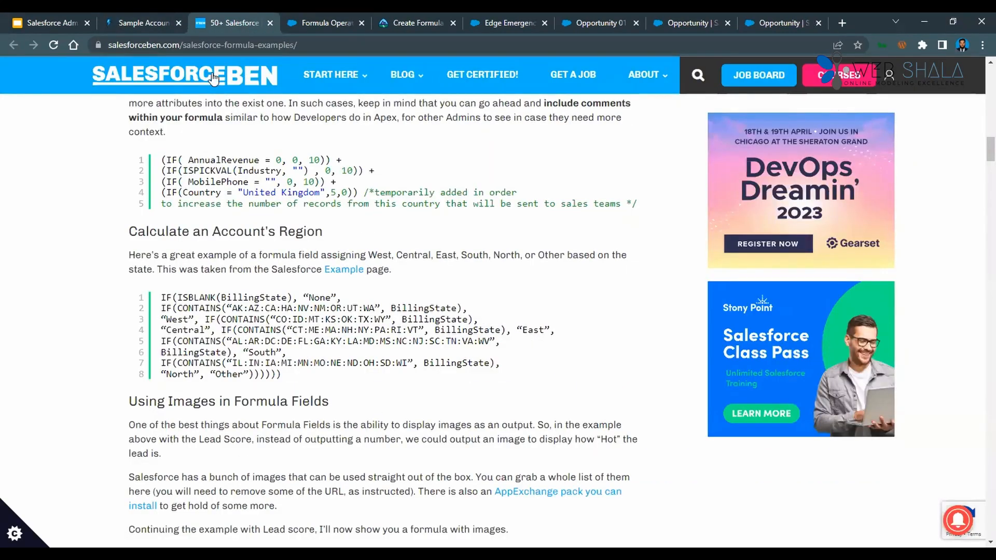
scroll(251, 372, down, 1)
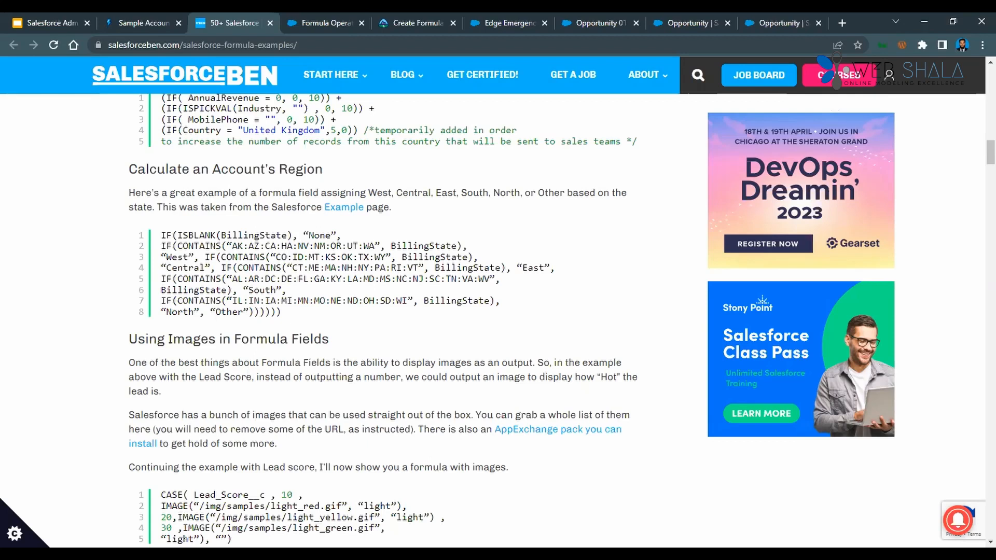
Go back from Sample Account Management Formulas to the Examples of Advanced Formula Fields overview and review its list of sample formula topics.
click(143, 22)
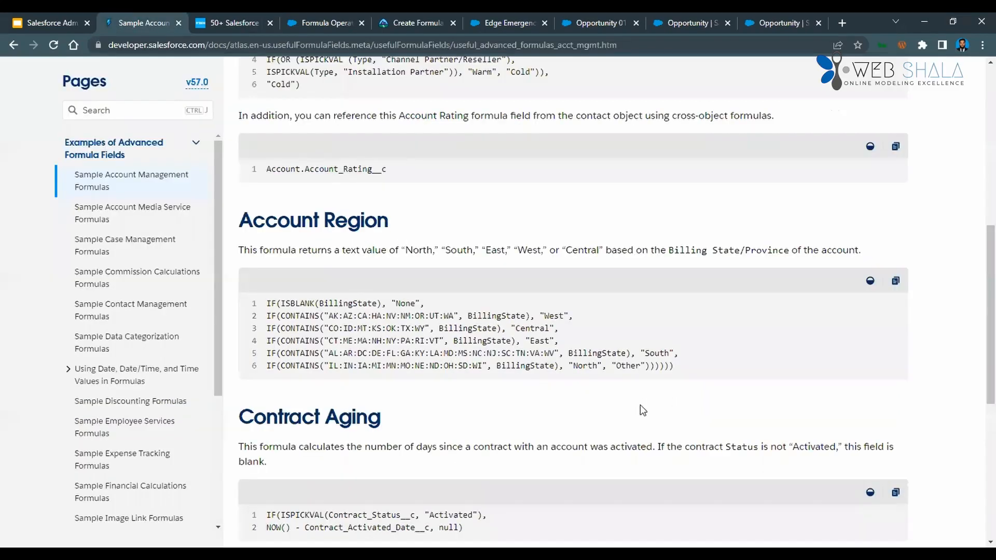
scroll(377, 345, up, 1)
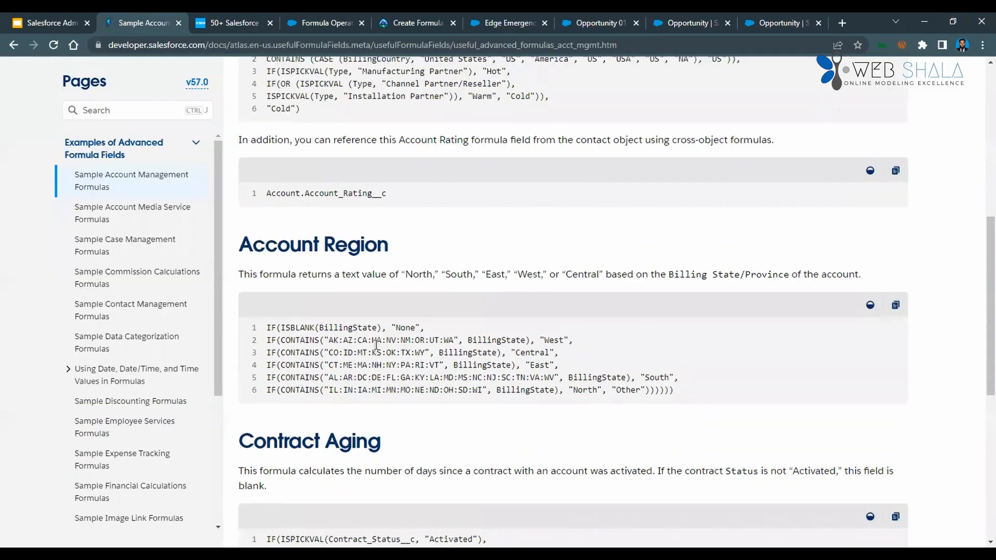
scroll(377, 345, up, 5)
click(12, 50)
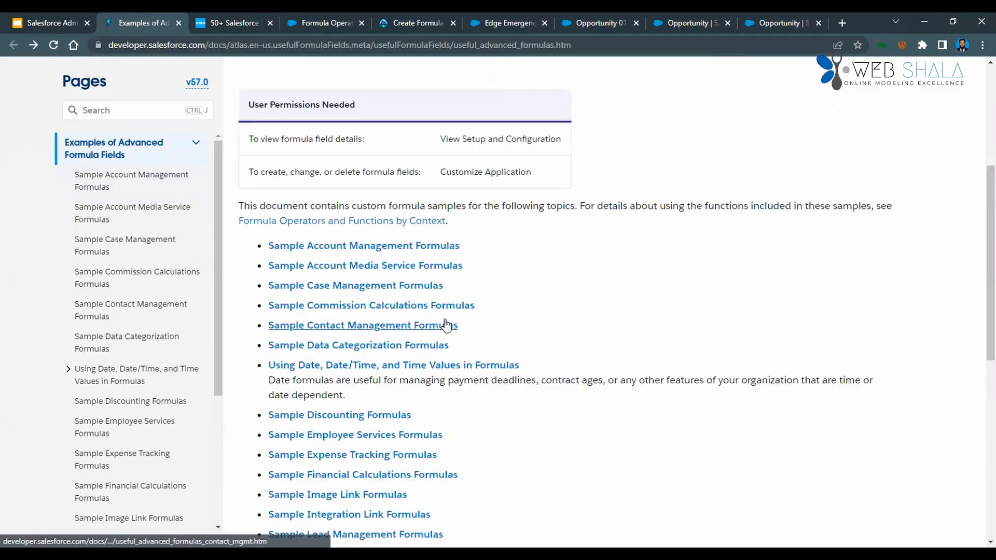
scroll(456, 358, down, 4)
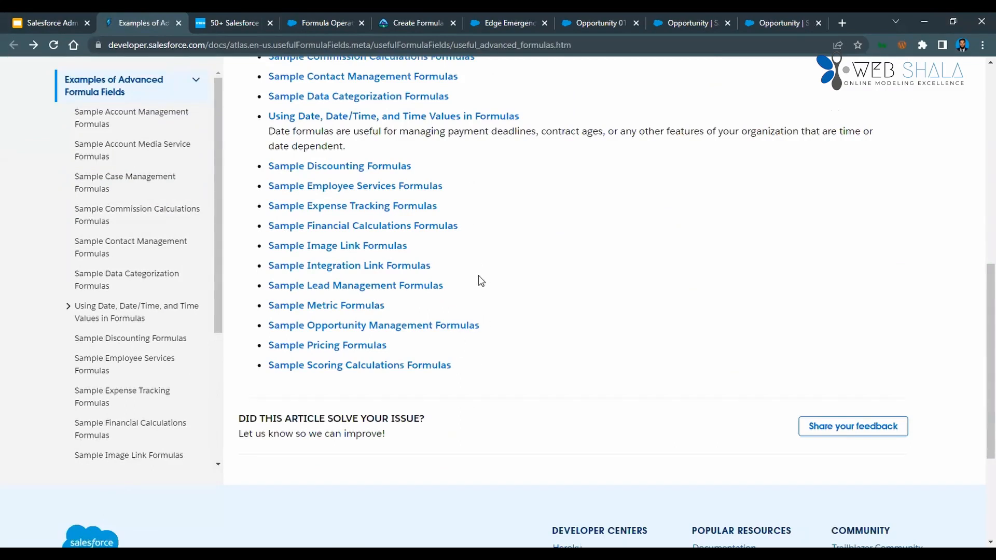
scroll(479, 275, up, 3)
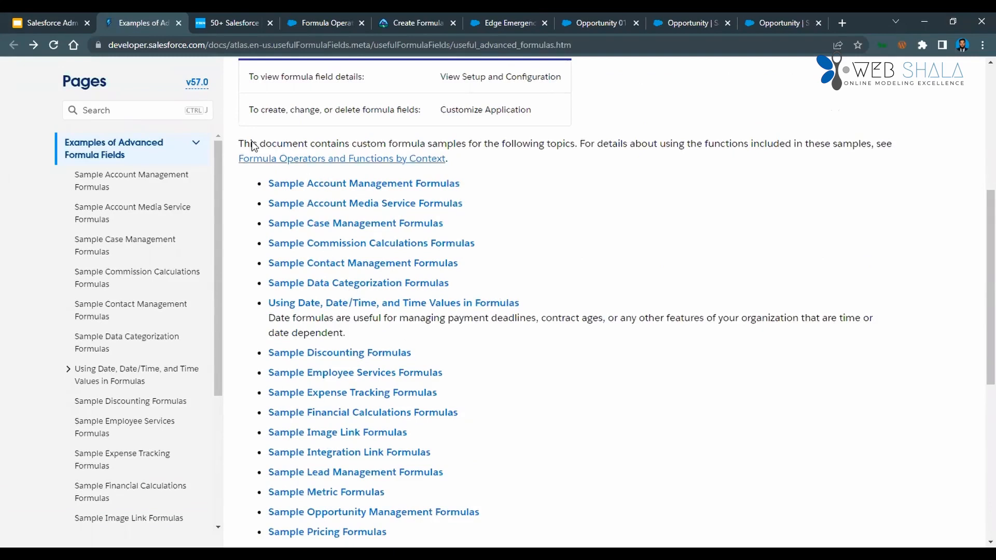
Return to the Salesforce Ben article and skim its examples from Using Images in Formula Fields down to the report formulas before Validation Rules.
click(232, 23)
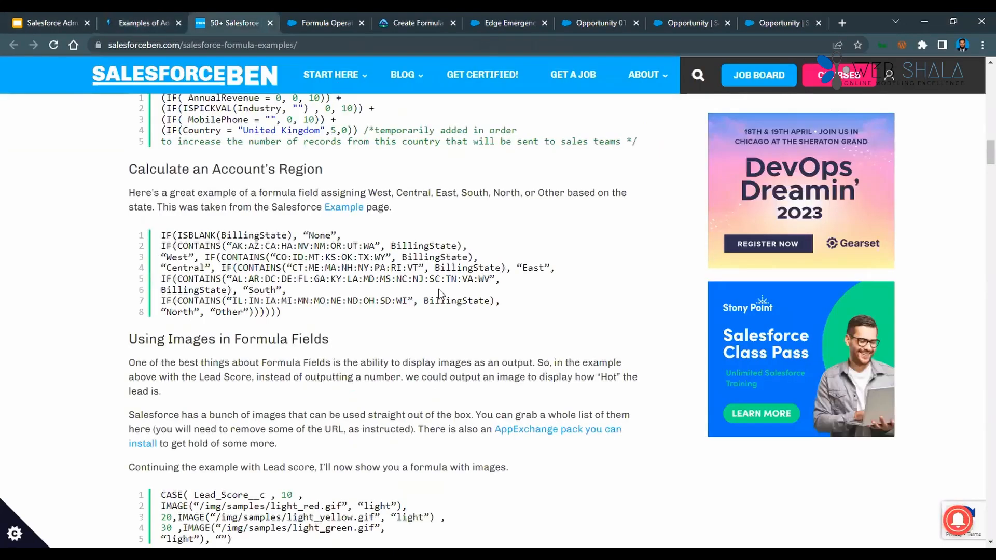
scroll(438, 288, down, 12)
scroll(442, 310, down, 18)
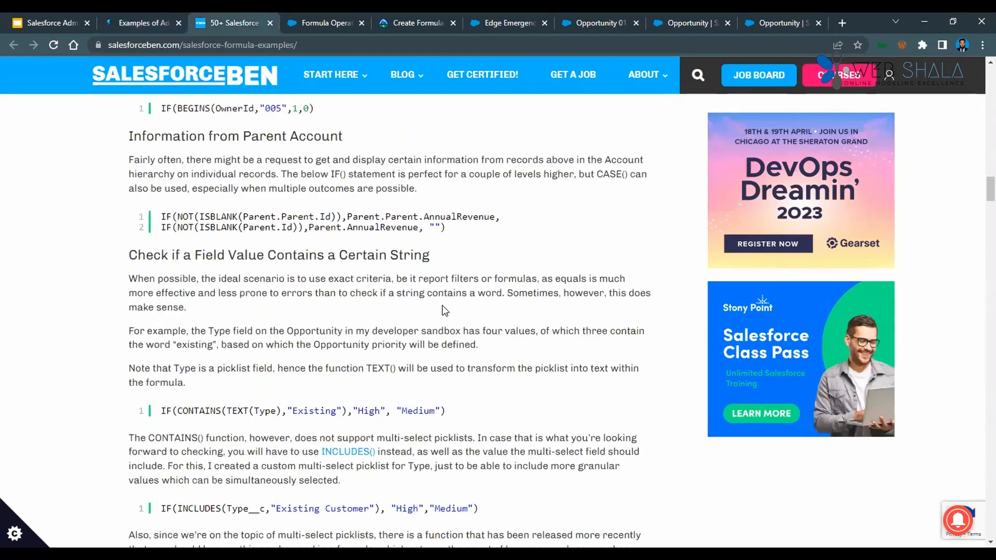
scroll(434, 324, down, 8)
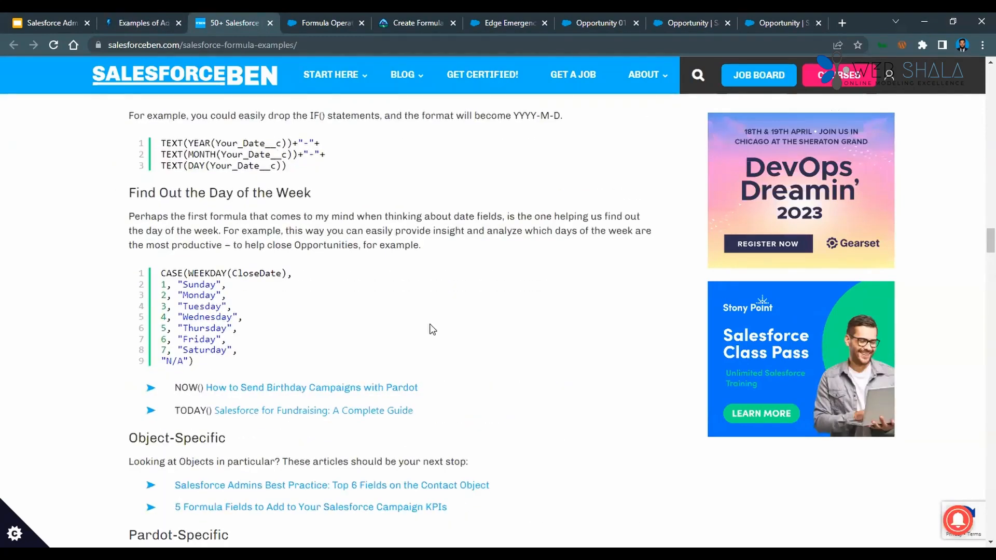
scroll(431, 333, down, 17)
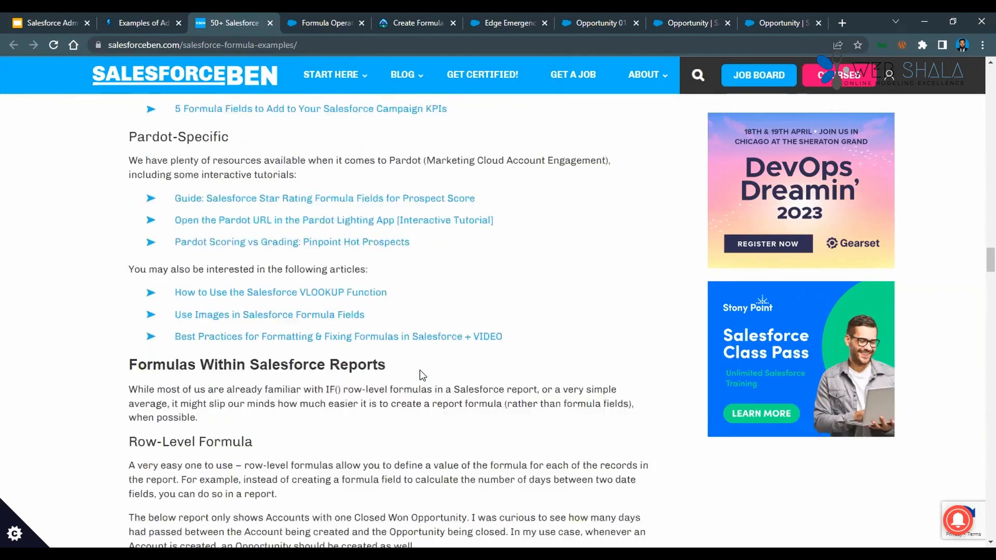
scroll(454, 365, down, 20)
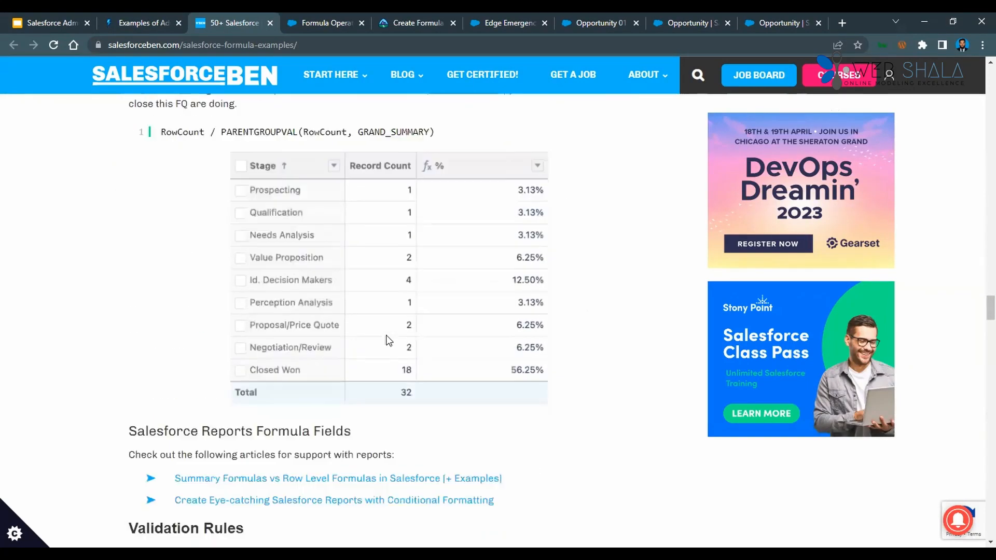
Skim the rest of the Salesforce Ben article to its end, then go back to its flow condition and Flow Formula Resources examples.
scroll(346, 360, down, 20)
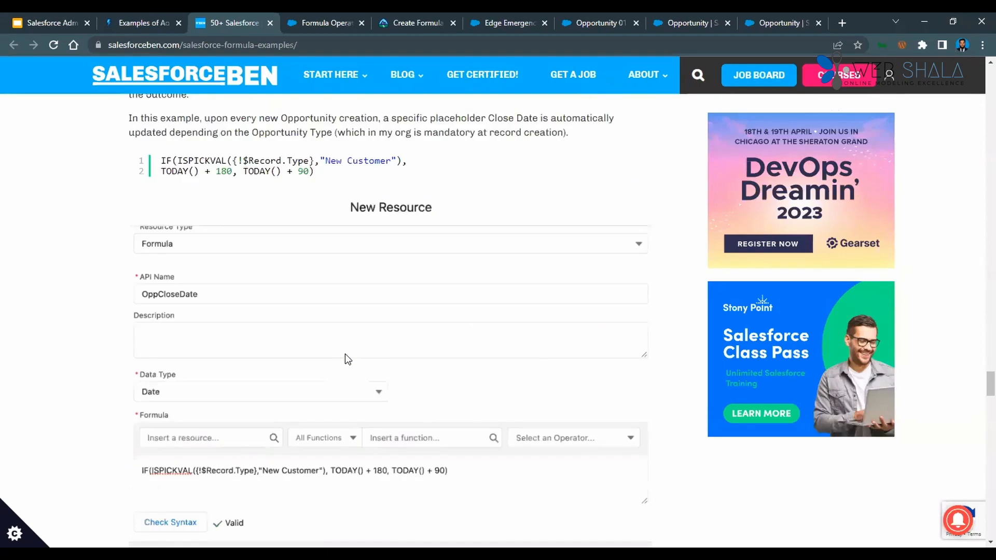
scroll(345, 348, down, 6)
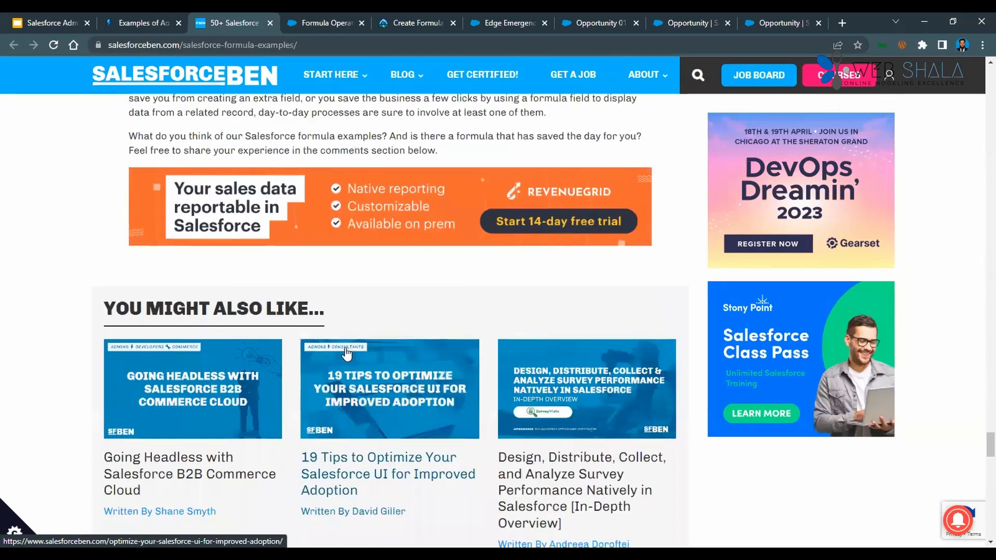
scroll(345, 346, up, 15)
scroll(463, 293, up, 10)
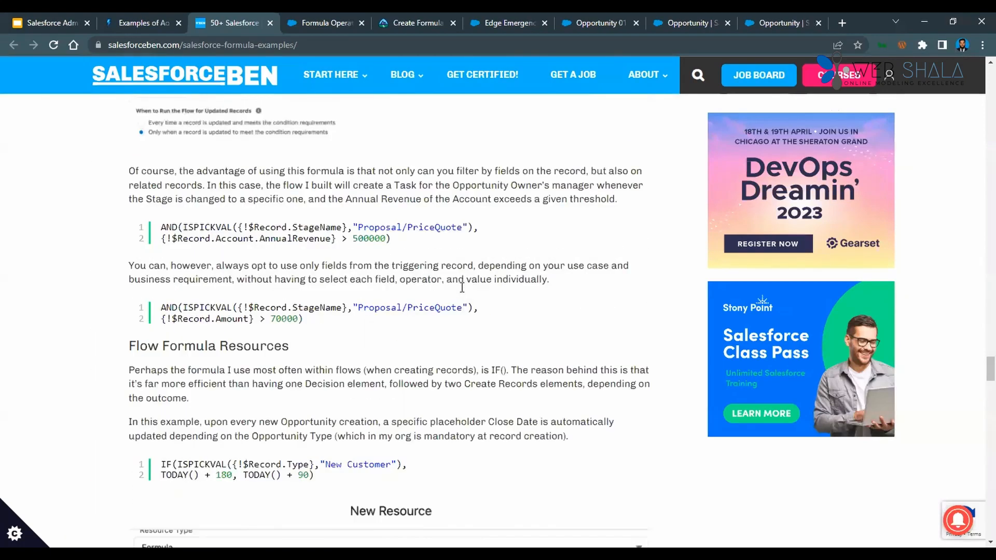
Return to the Examples of Advanced Formula Fields page and review its required permissions and list of sample formula topics.
click(154, 15)
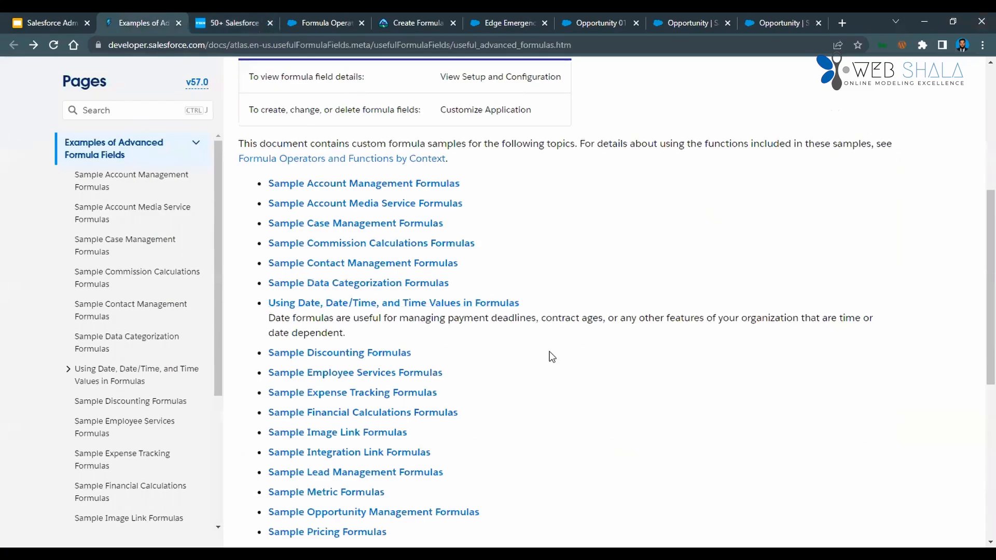
scroll(545, 382, up, 3)
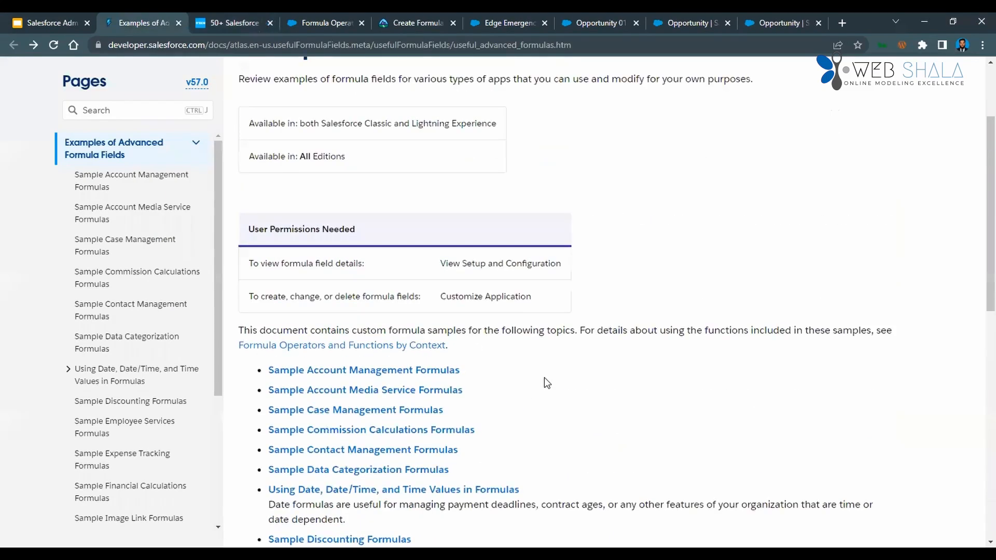
scroll(545, 379, down, 3)
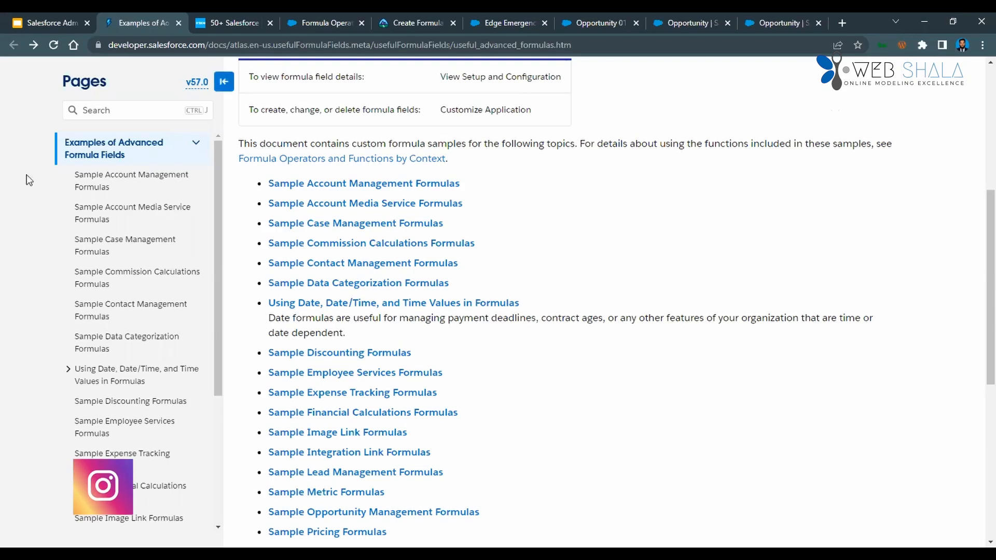
Switch to the Module 3 presentation in Google Slides, look ahead to the Page Layouts slides, and return to Introducing Custom Formula Fields.
click(39, 12)
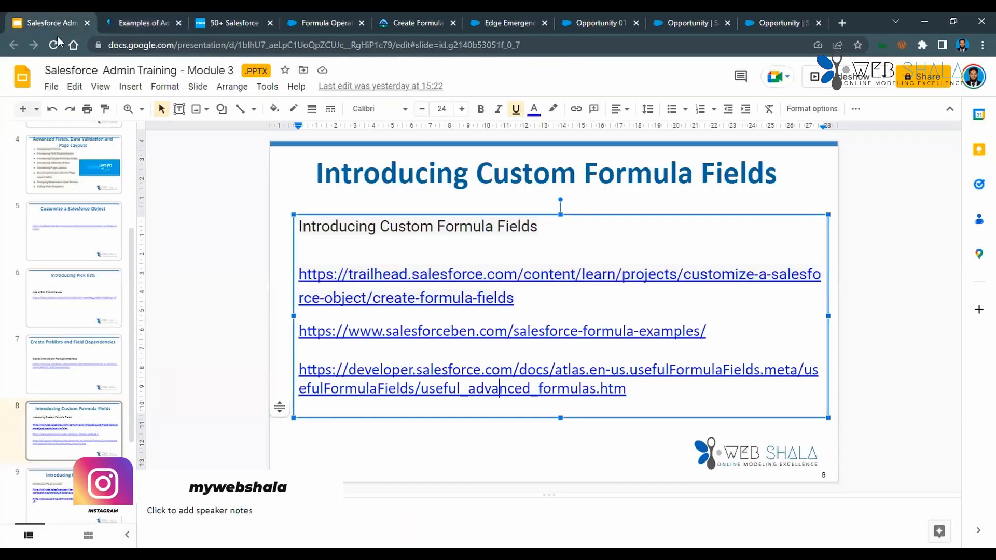
click(205, 338)
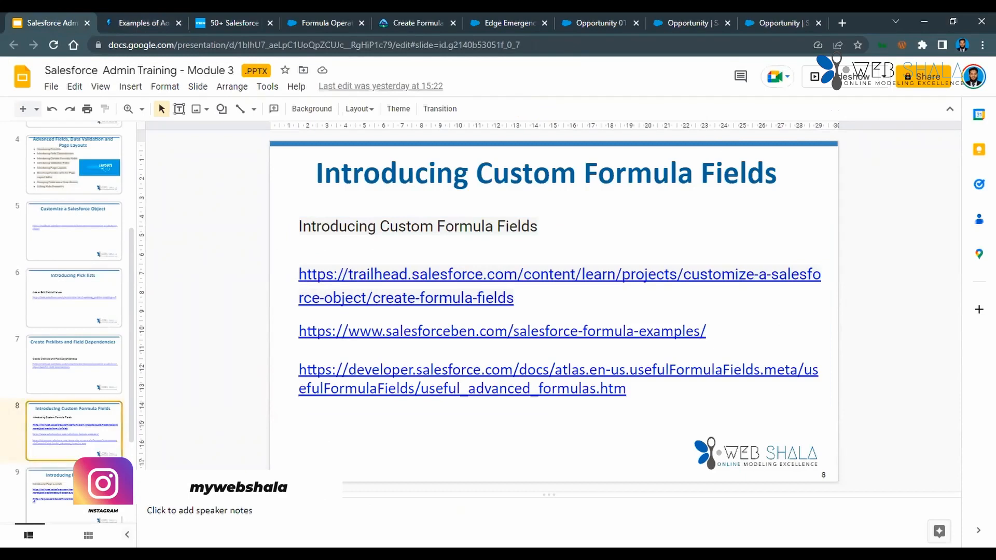
key(Down)
click(87, 409)
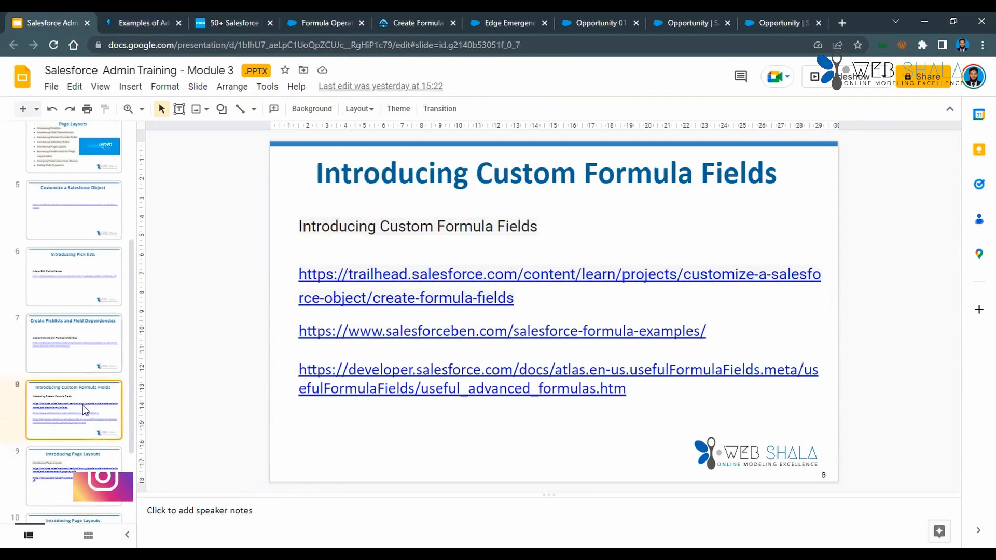
scroll(86, 438, down, 3)
click(87, 439)
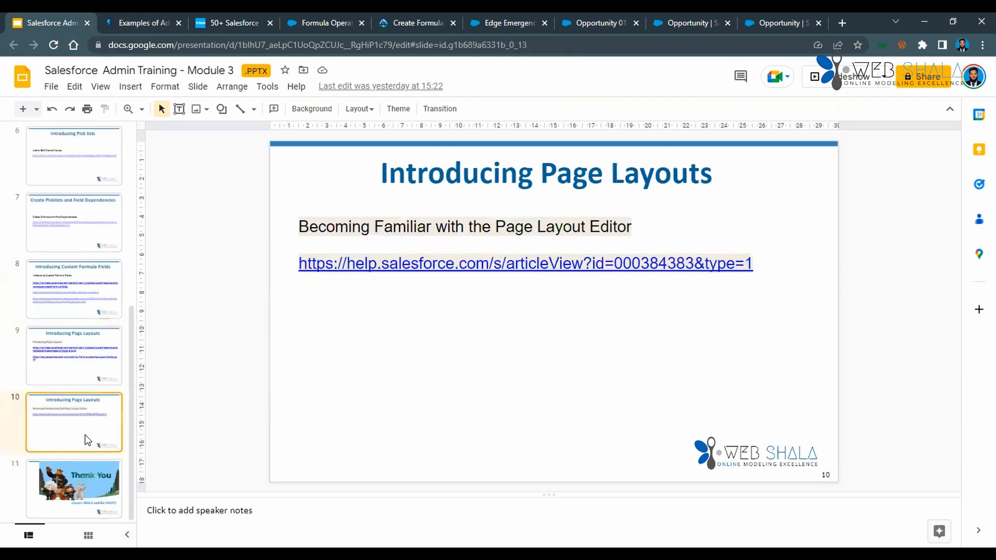
click(80, 373)
click(80, 316)
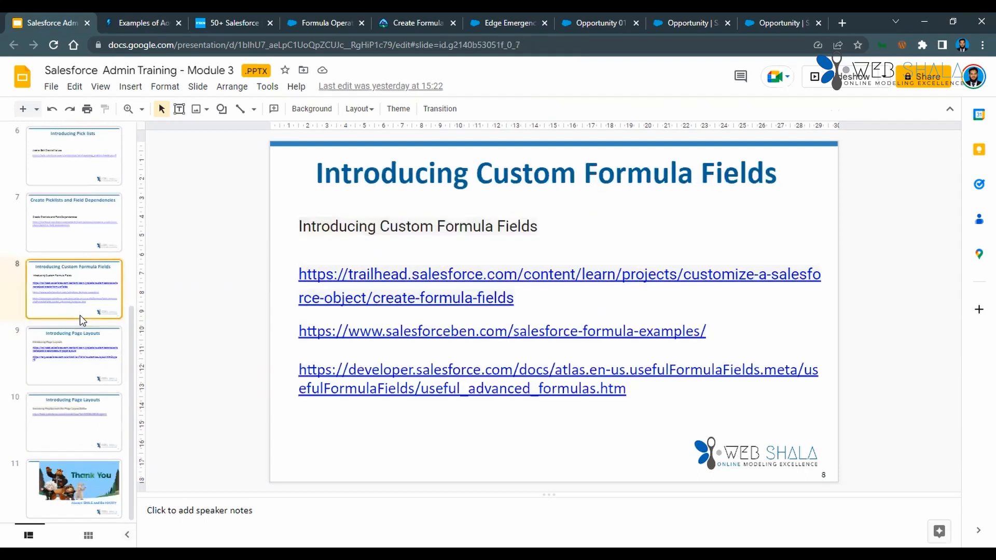
Look back at the Introducing Pick lists and Field Dependencies slides, then return to the Introducing Custom Formula Fields slide.
click(76, 249)
scroll(76, 248, up, 3)
click(77, 253)
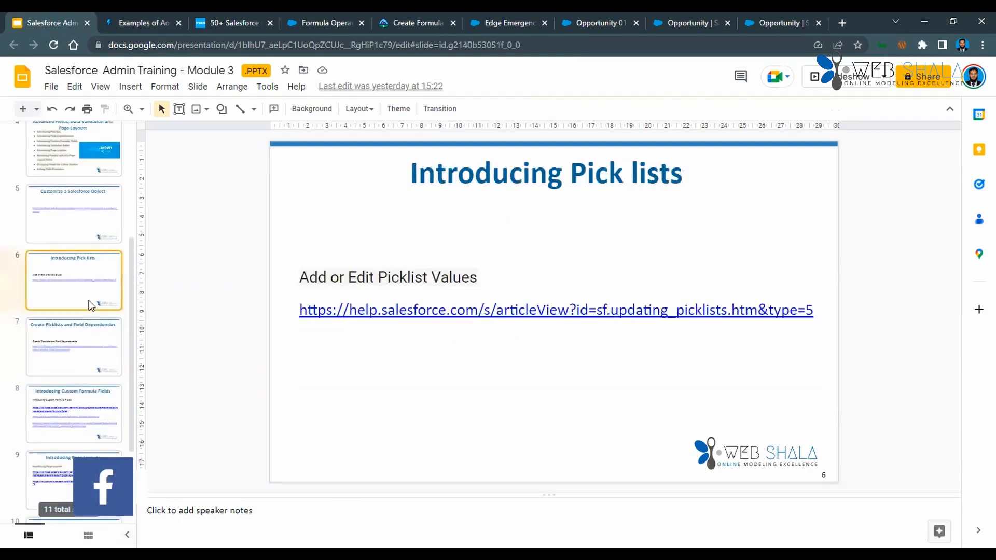
click(86, 338)
click(92, 401)
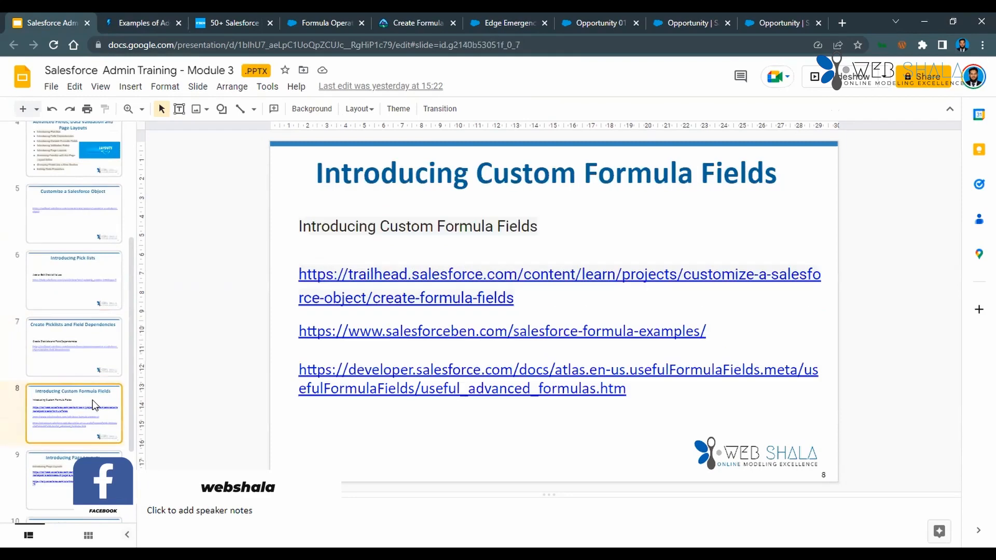
View the first Introducing Page Layouts slide, then go back through the deck to the Introducing Pick lists slide.
scroll(93, 441, down, 2)
click(89, 437)
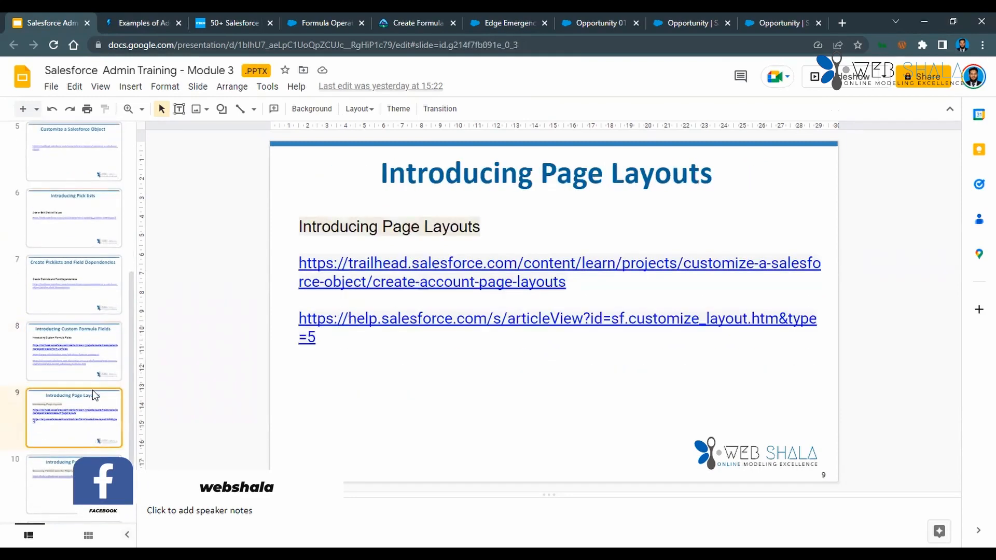
click(92, 357)
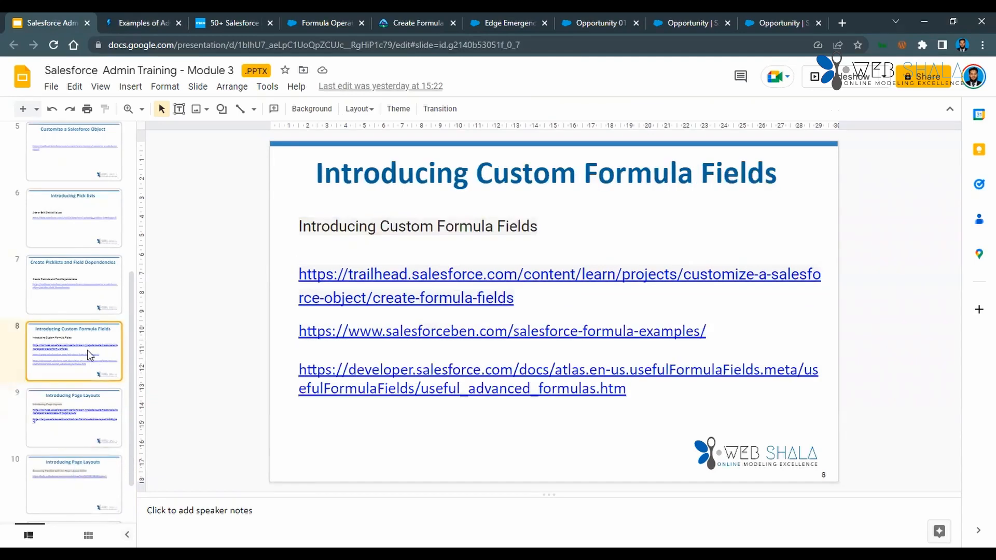
click(77, 303)
click(83, 242)
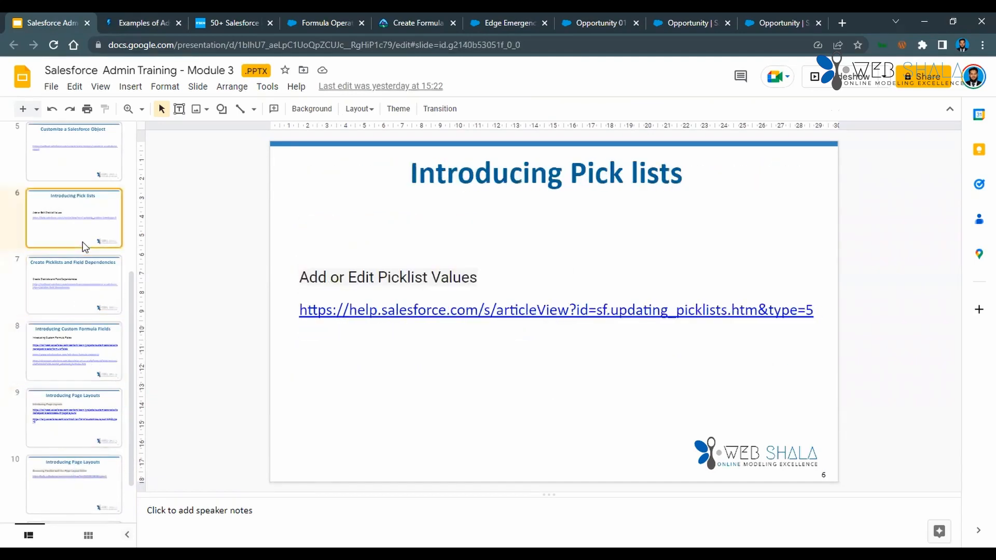